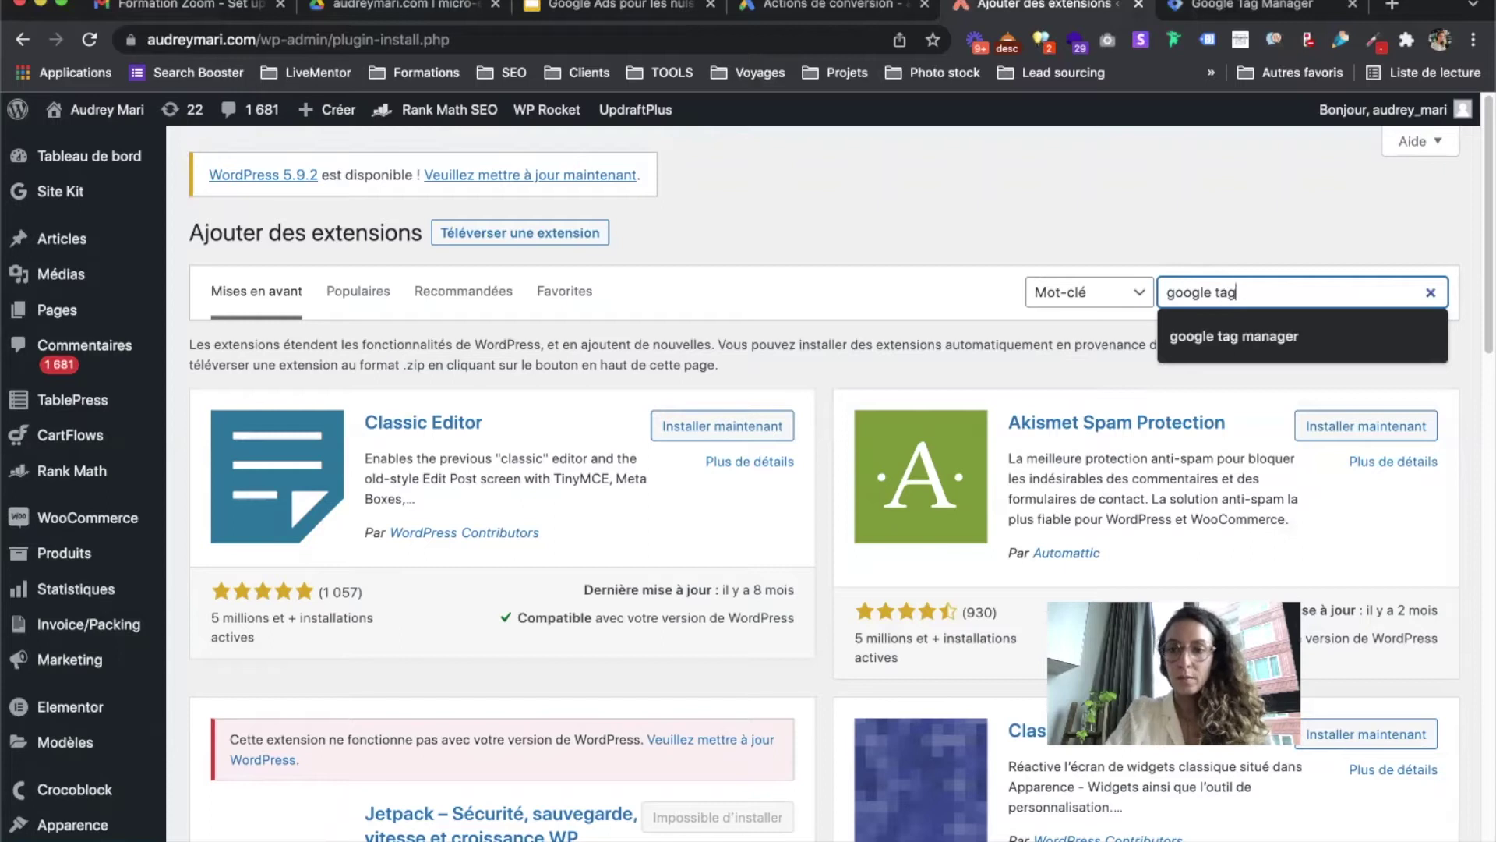
Search the WordPress plugin directory for "google tag manager".
{"action": "key", "text": "Return"}
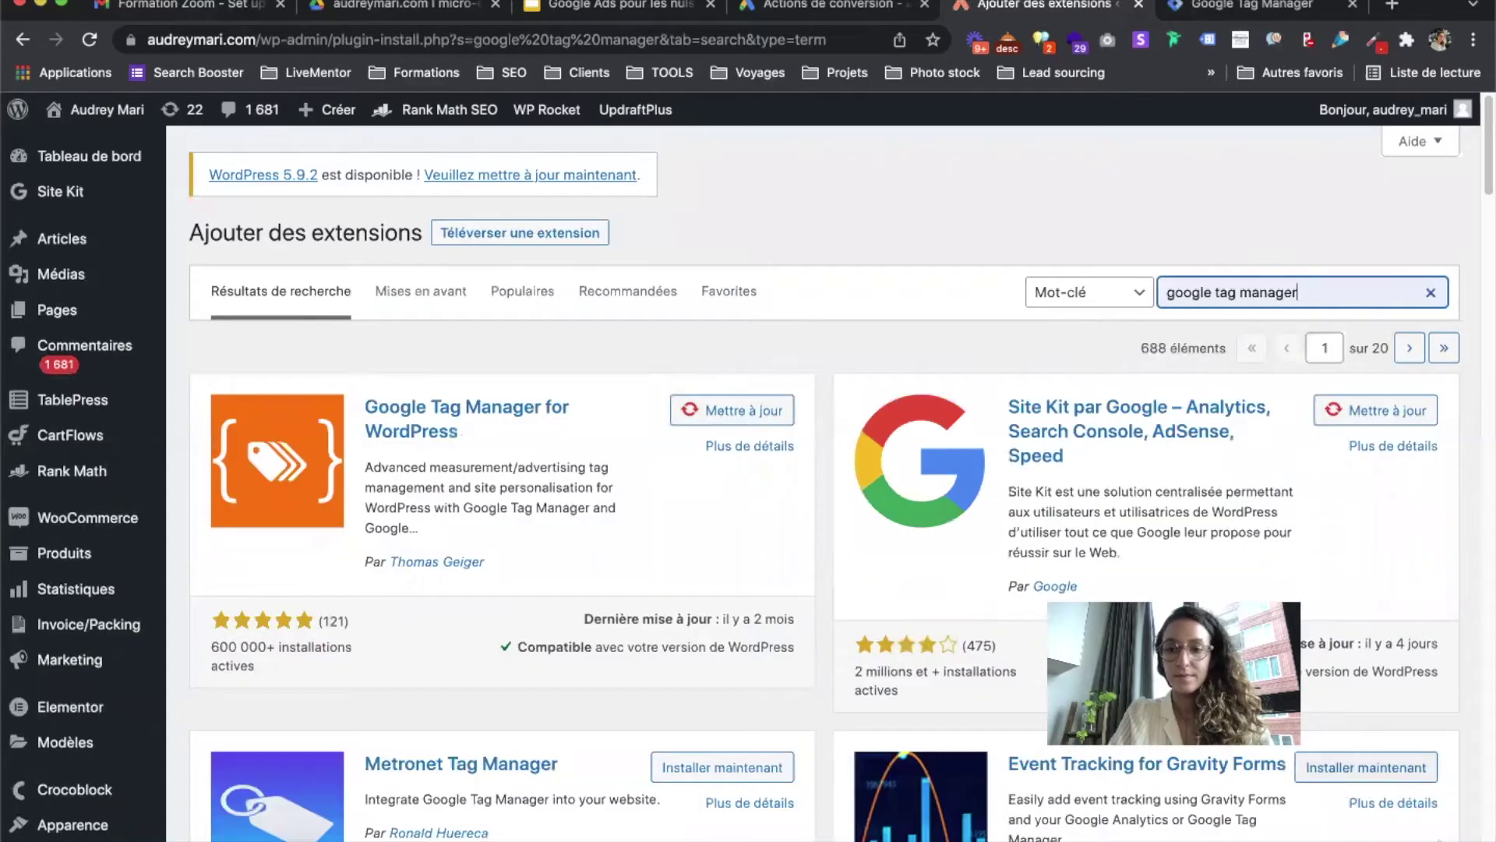
{"action": "left_click", "coordinate": [624, 344]}
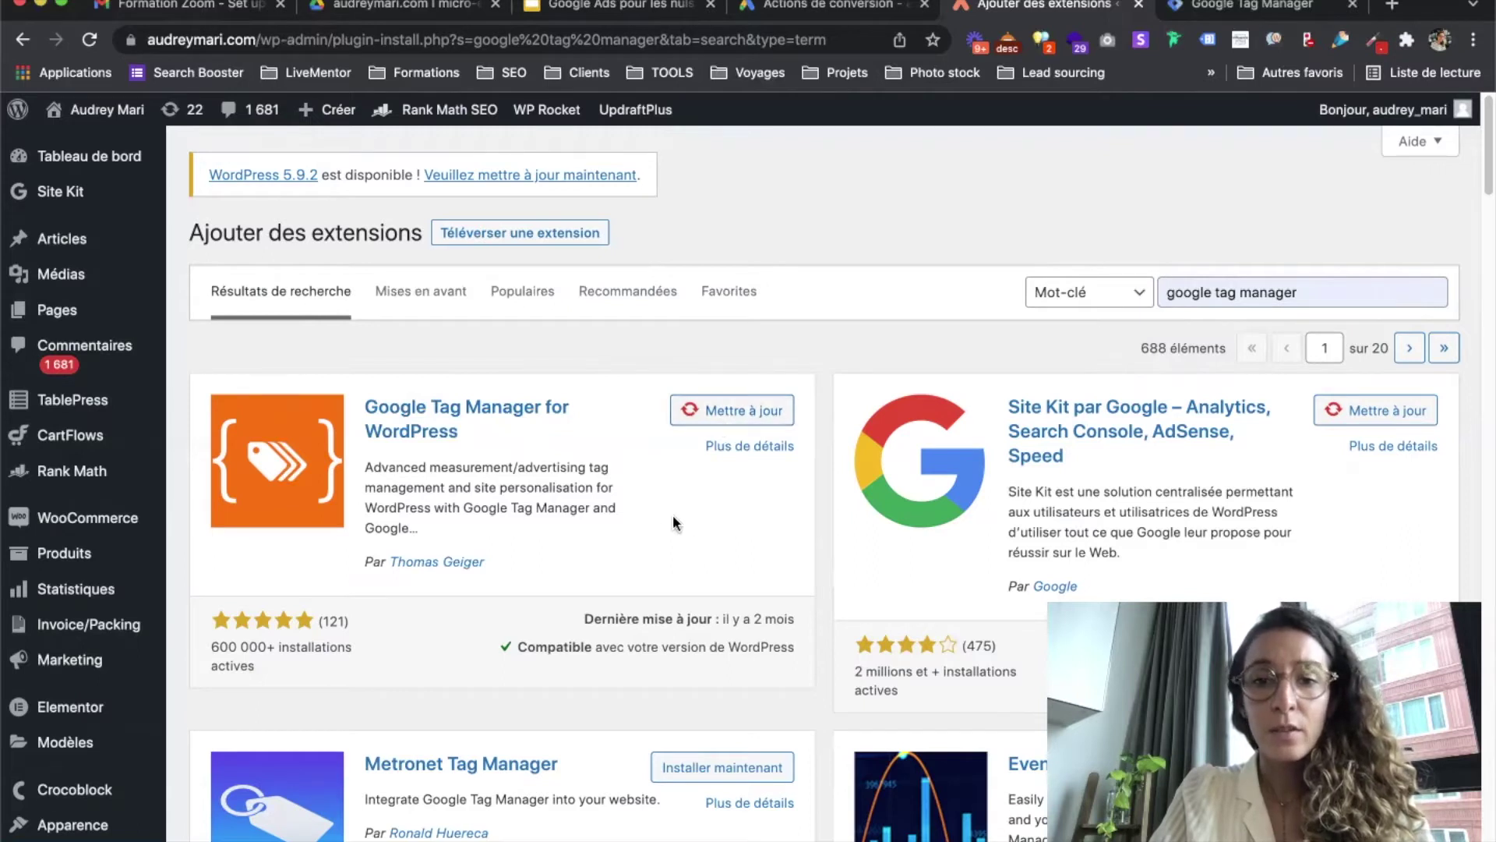
Open the settings of the Google Tag Manager for WordPress plugin and locate the Google Tag Manager ID field.
{"action": "scroll", "coordinate": [662, 508], "scroll_direction": "down", "scroll_amount": 1}
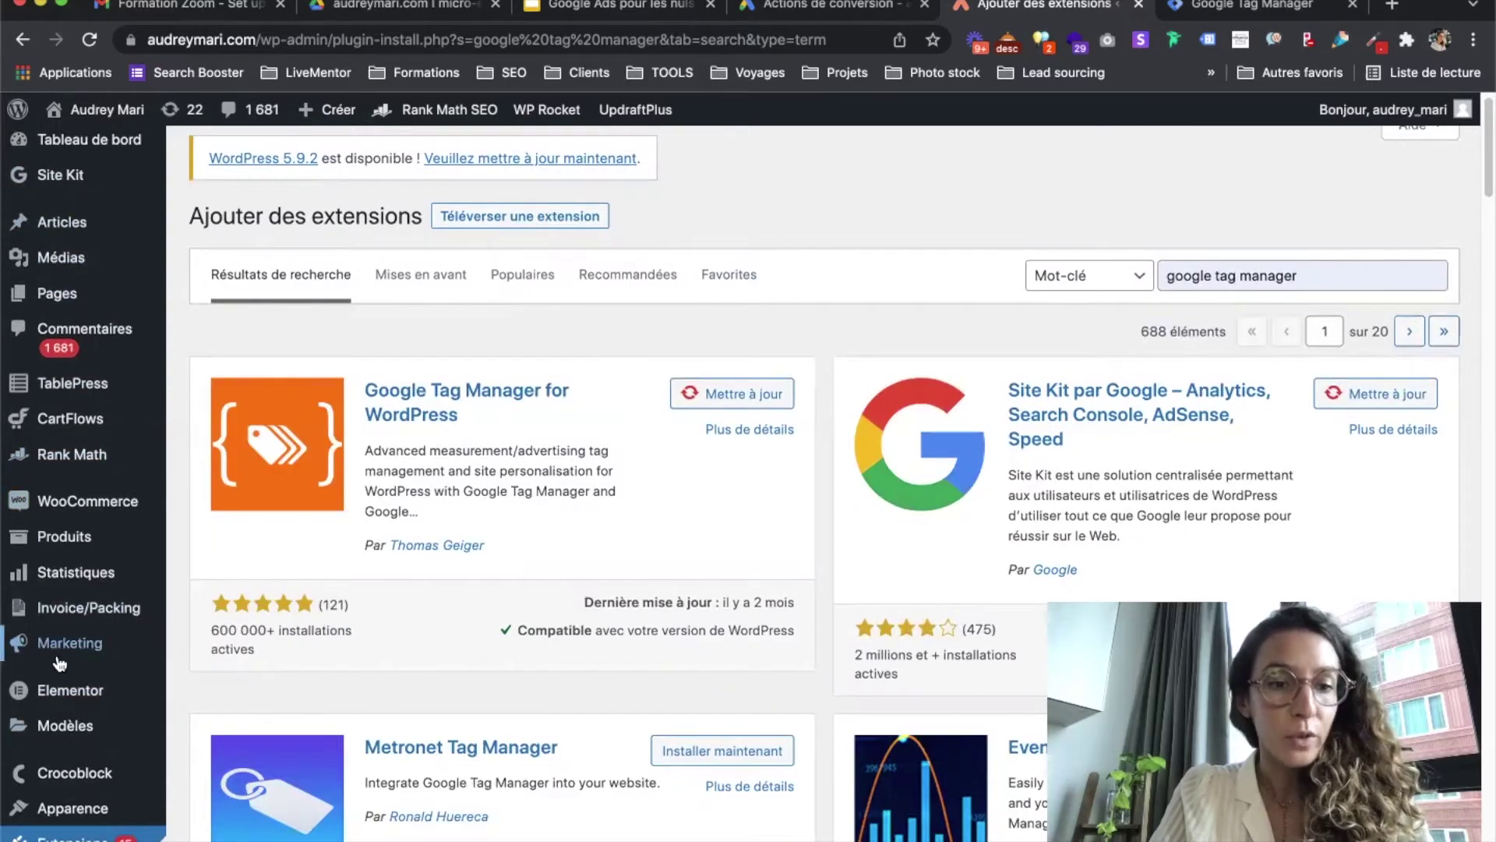
{"action": "scroll", "coordinate": [58, 666], "scroll_direction": "down", "scroll_amount": 7}
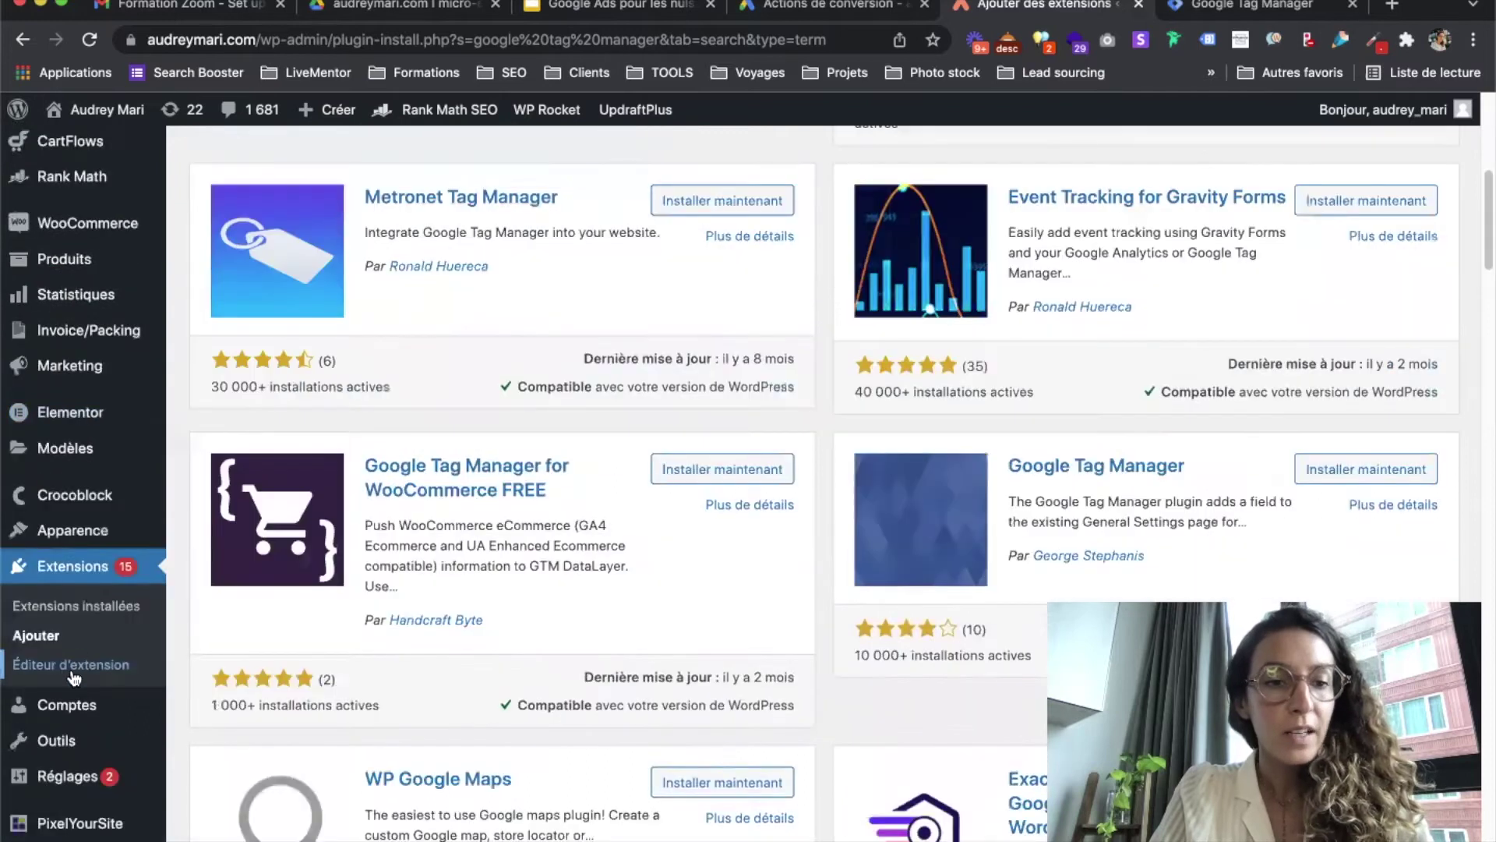
{"action": "mouse_move", "coordinate": [43, 779]}
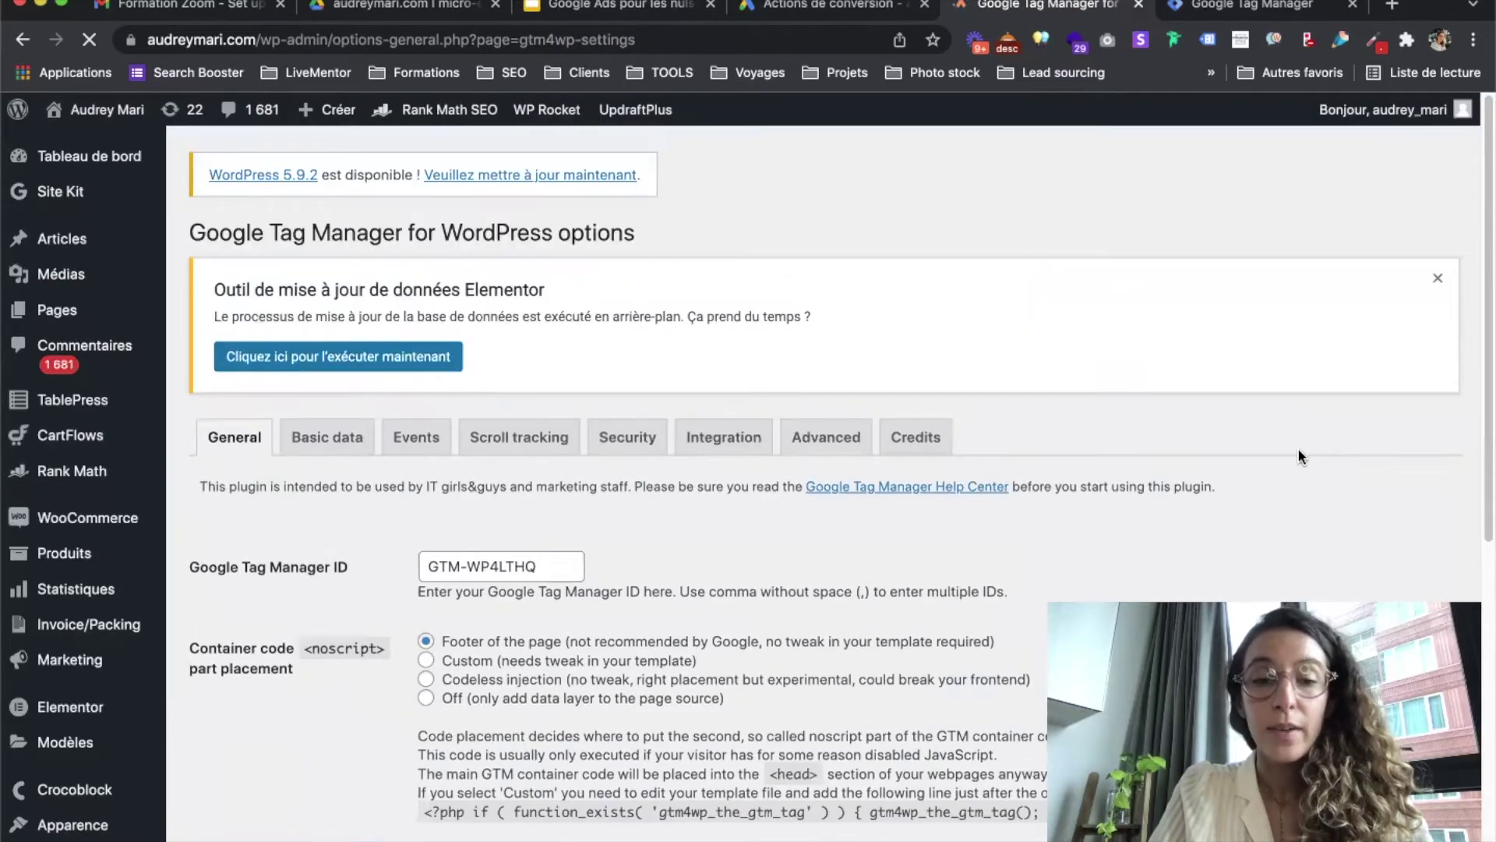
{"action": "scroll", "coordinate": [1297, 448], "scroll_direction": "down", "scroll_amount": 1}
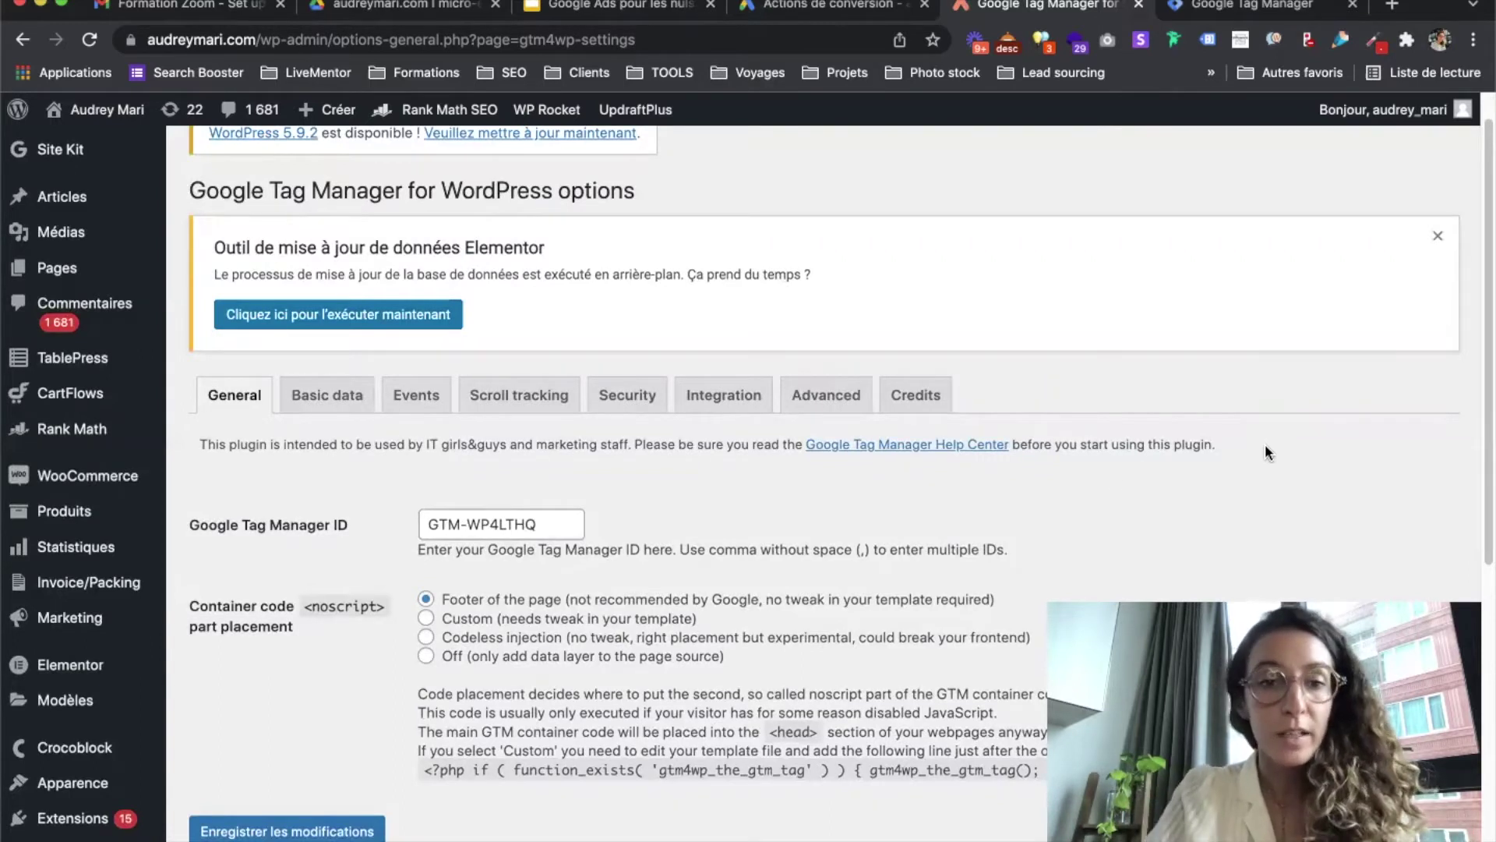
{"action": "left_click", "coordinate": [566, 524]}
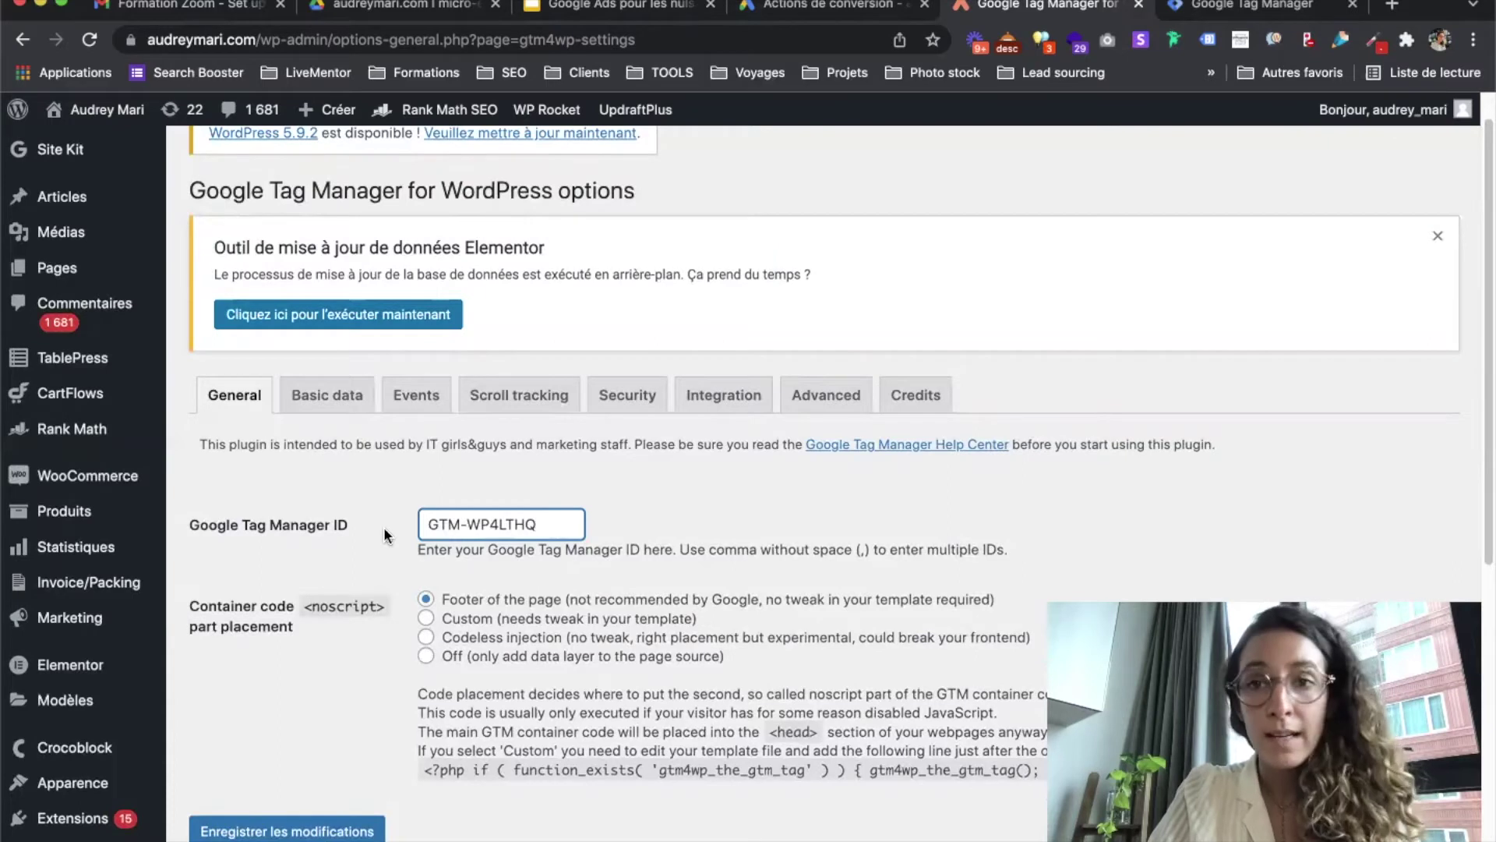
{"action": "left_click", "coordinate": [1064, 498]}
{"action": "left_click", "coordinate": [456, 536]}
{"action": "left_click", "coordinate": [1334, 516]}
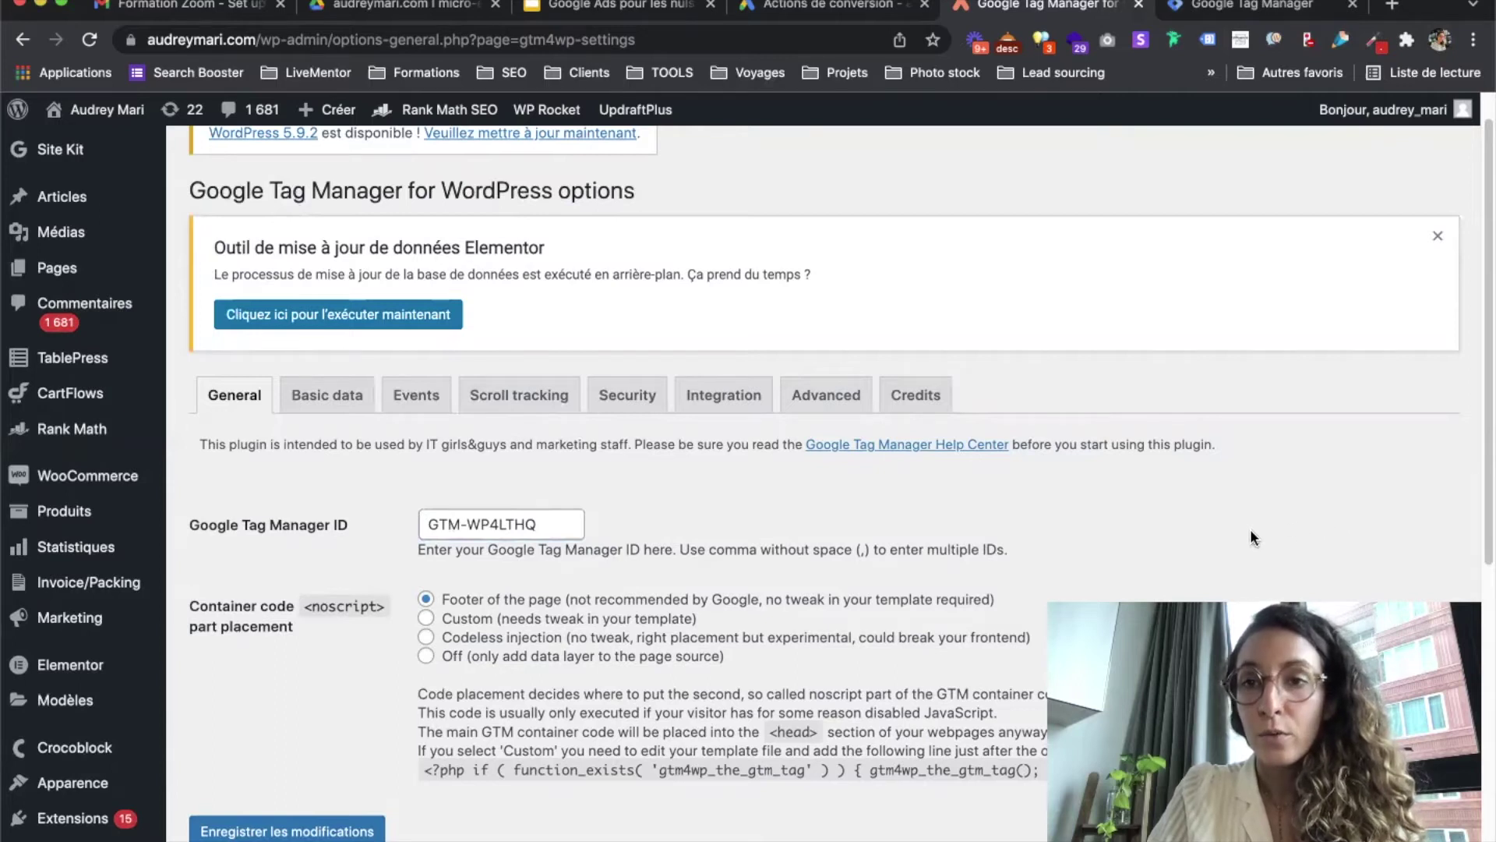
Switch to Google Tag Manager and start creating a new account from the list of all accounts.
{"action": "left_click", "coordinate": [1250, 6]}
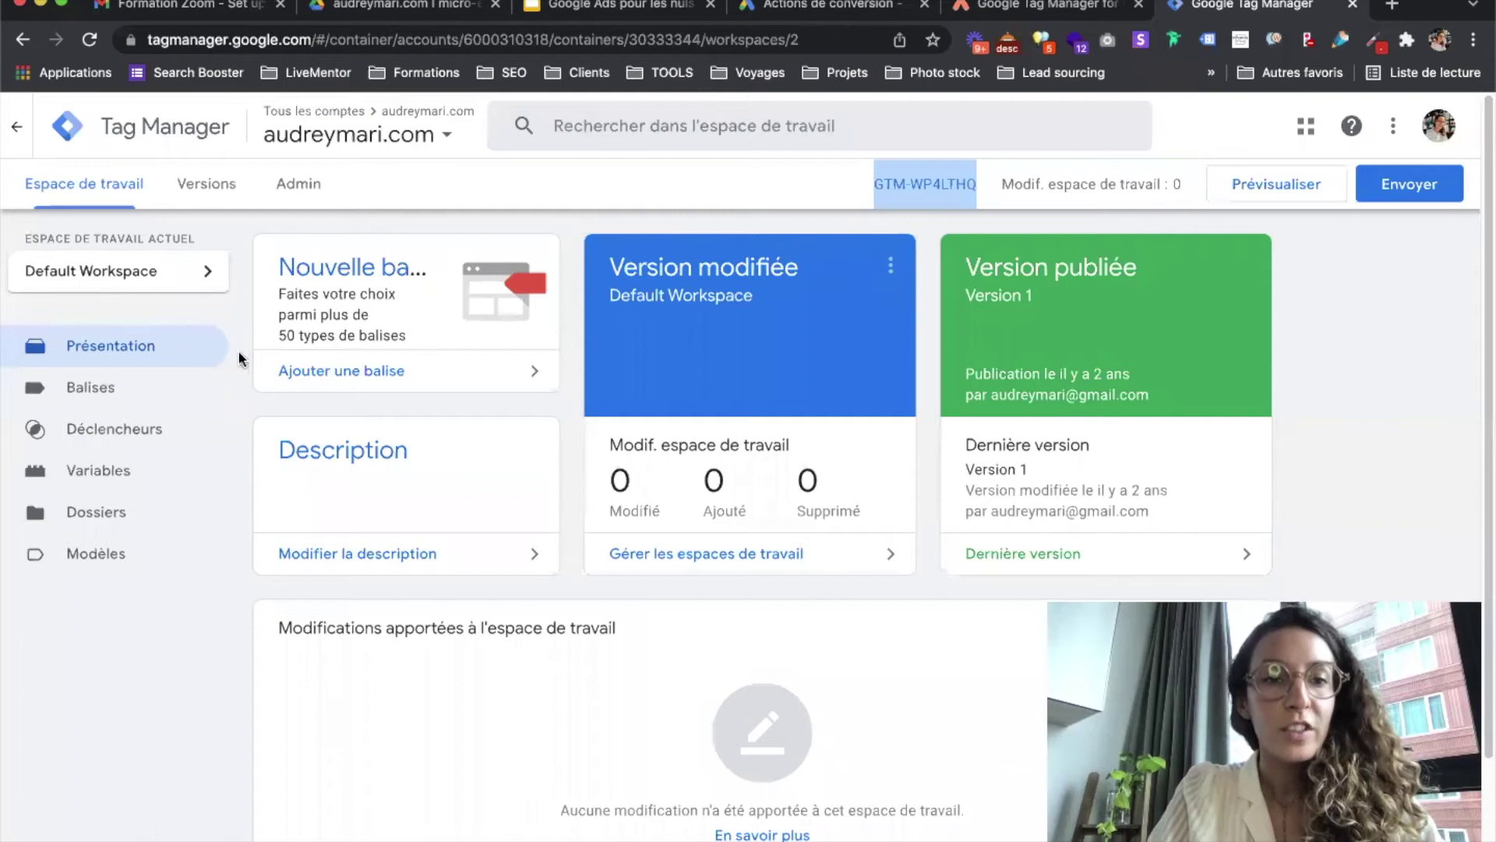
{"action": "left_click", "coordinate": [15, 128]}
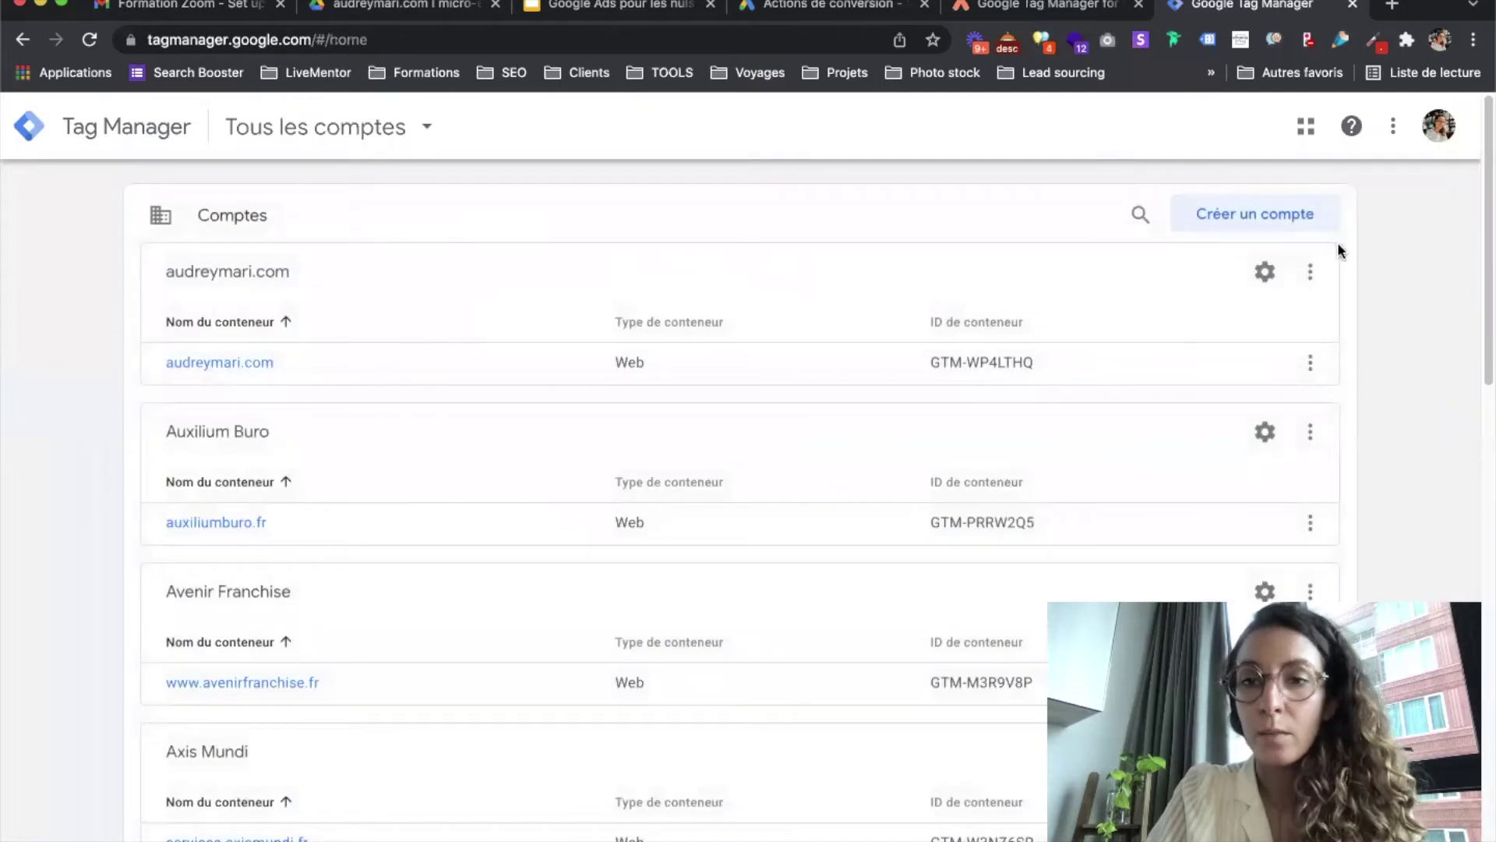
{"action": "left_click", "coordinate": [1226, 219]}
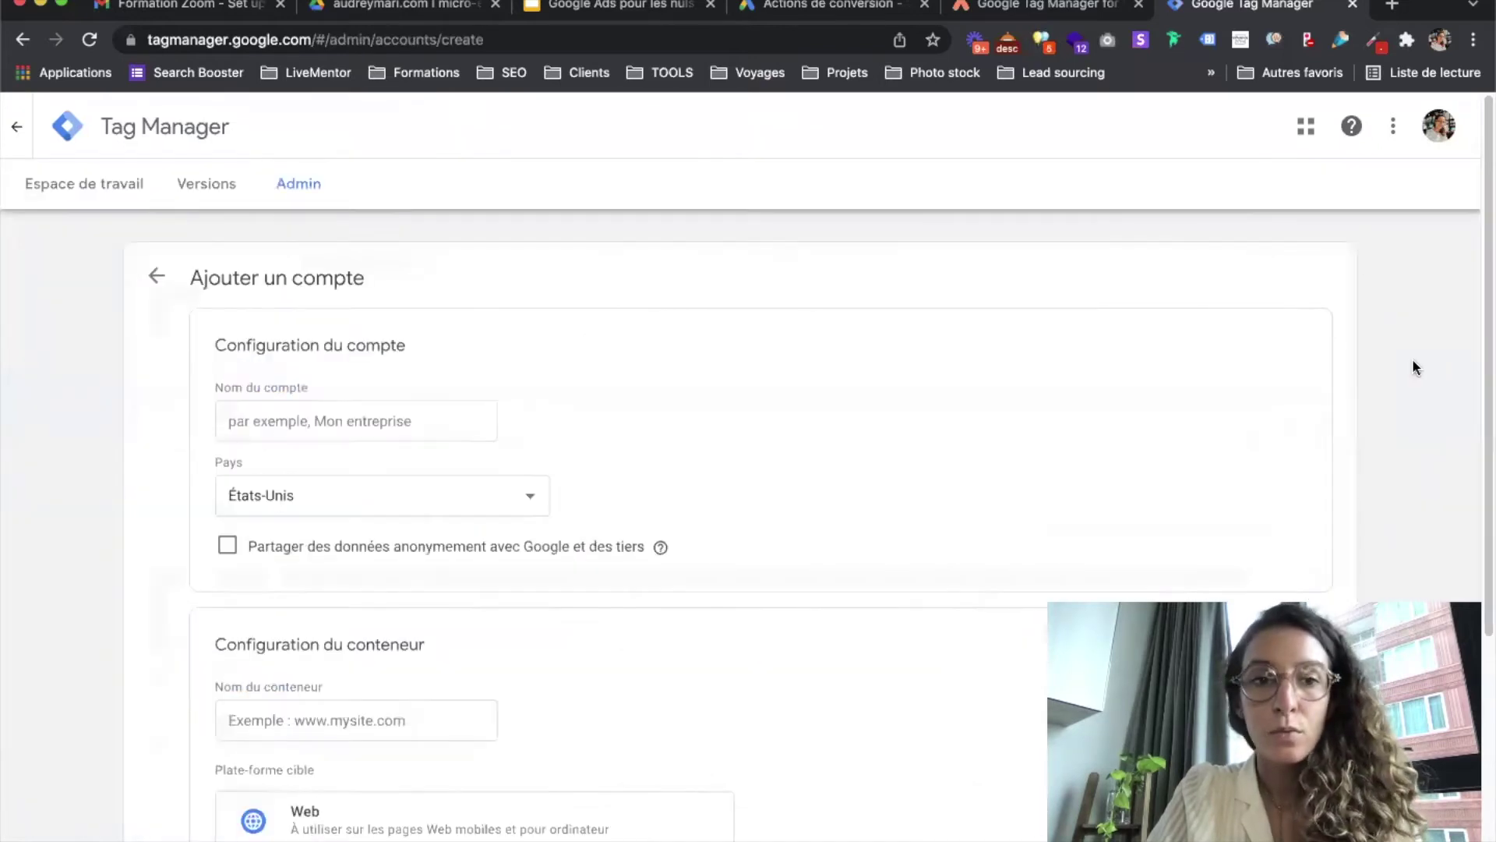
{"action": "scroll", "coordinate": [695, 433], "scroll_direction": "down", "scroll_amount": 1}
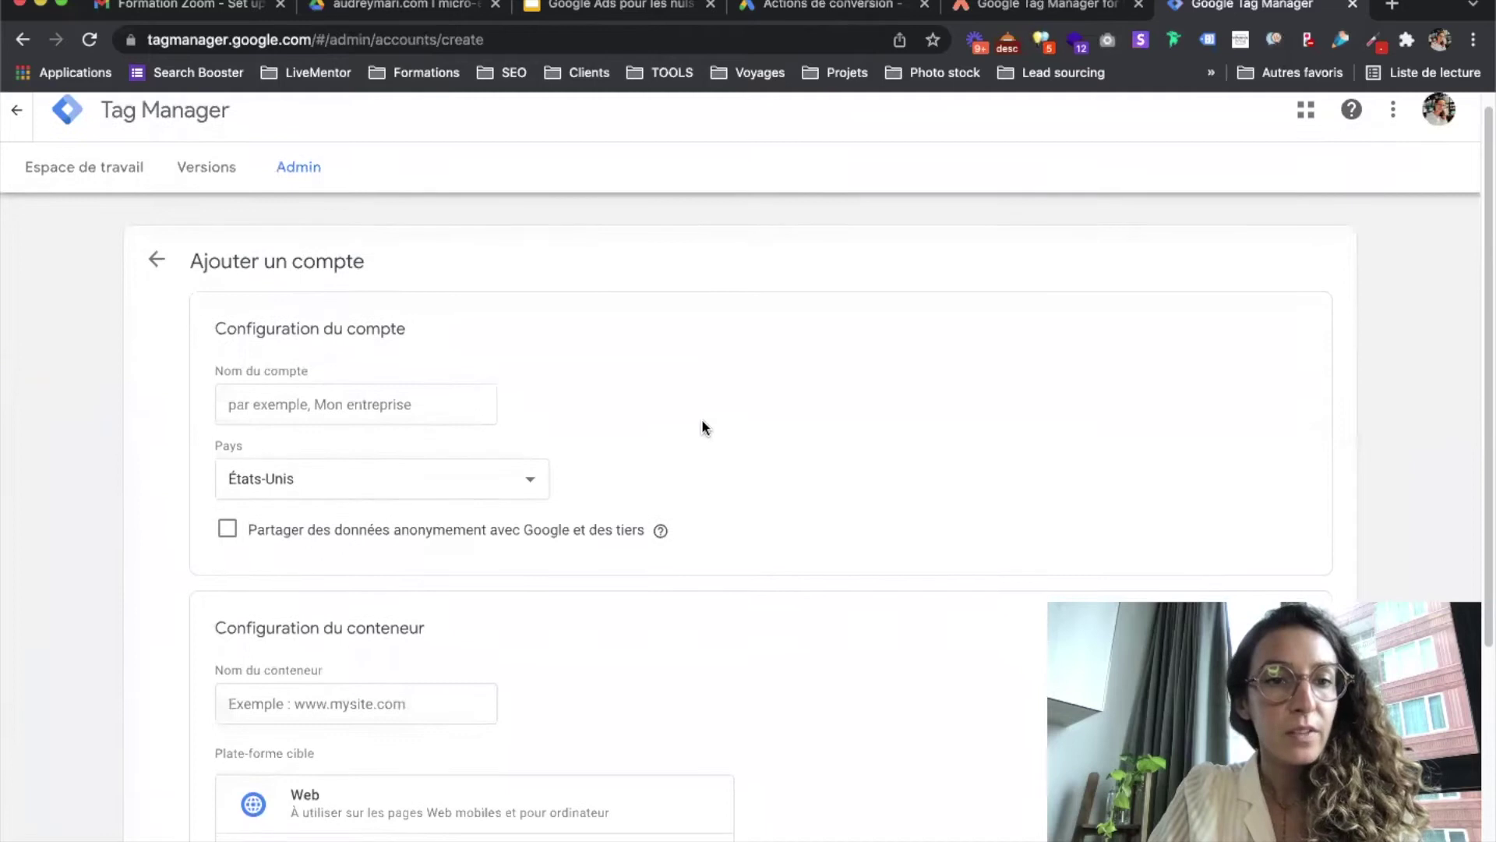
Enter the site's domain as the new account's name, copy it, and set the country to France.
{"action": "left_click", "coordinate": [372, 404]}
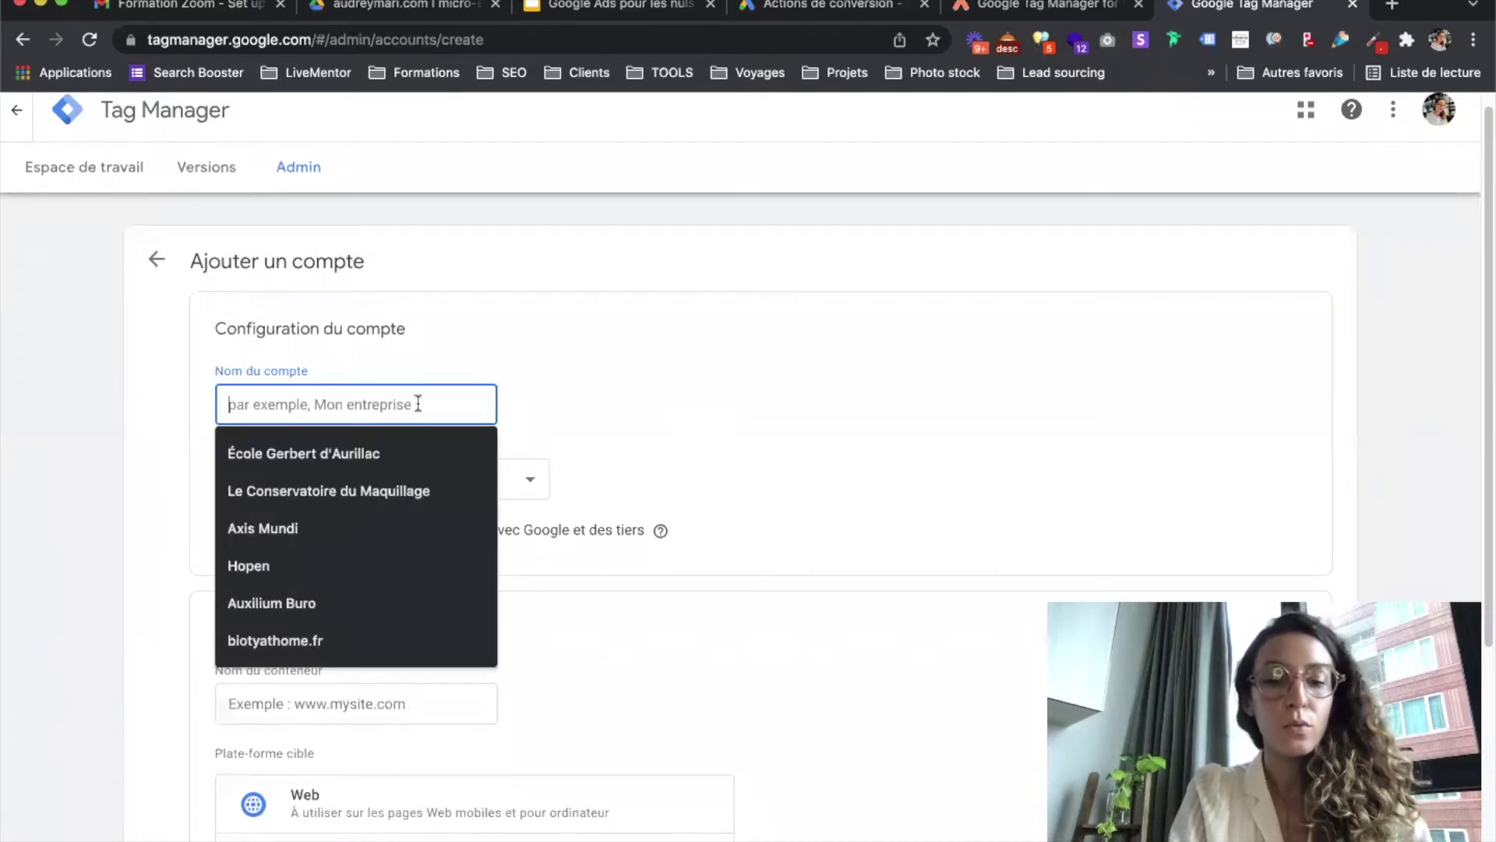
{"action": "type", "text": "audreymari.com"}
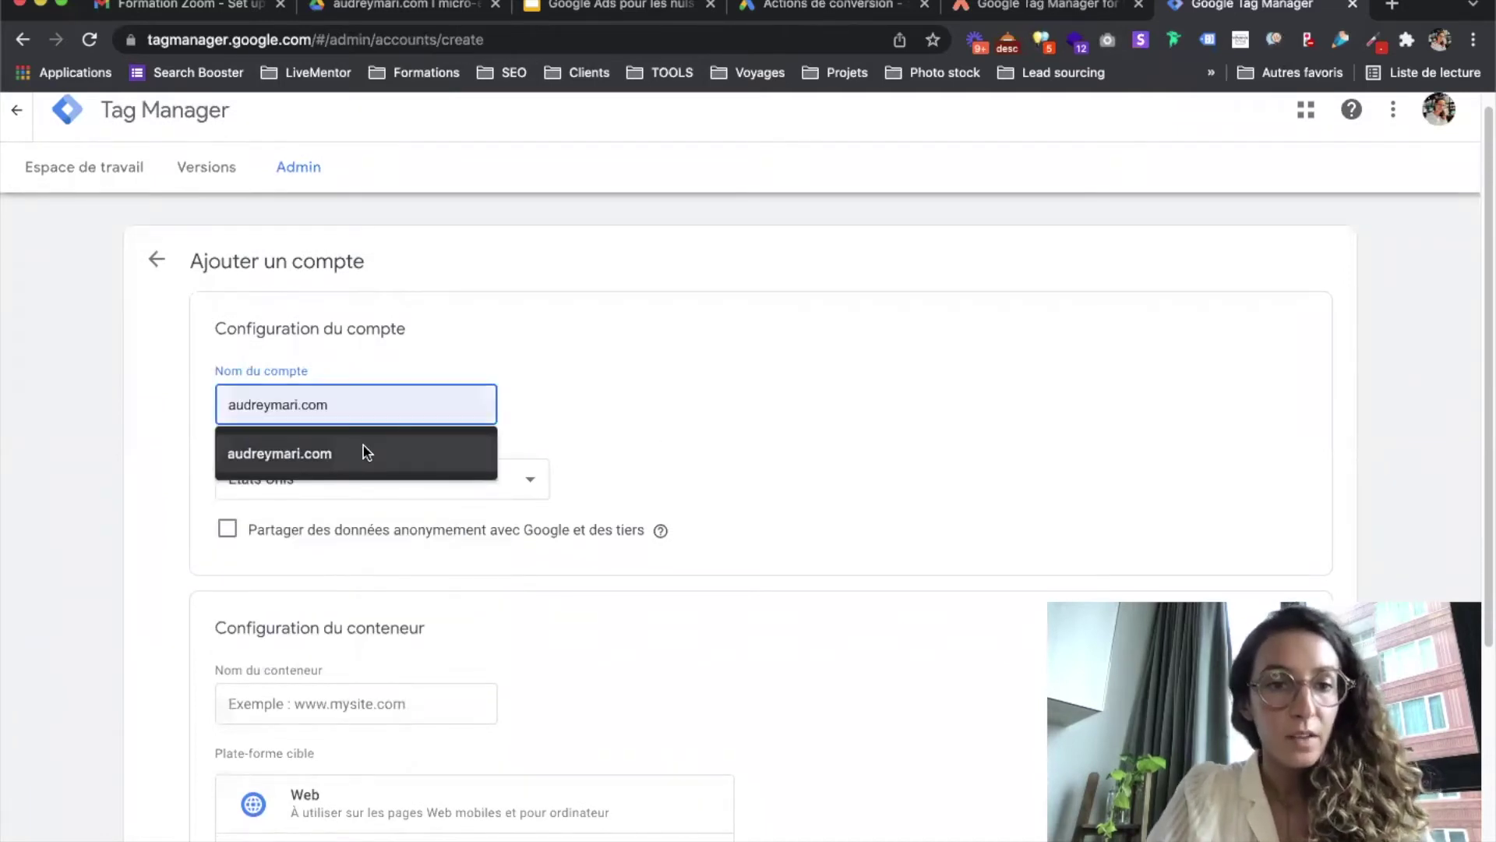
{"action": "left_click", "coordinate": [363, 445]}
{"action": "triple_click", "coordinate": [370, 405]}
{"action": "key", "text": "super+c"}
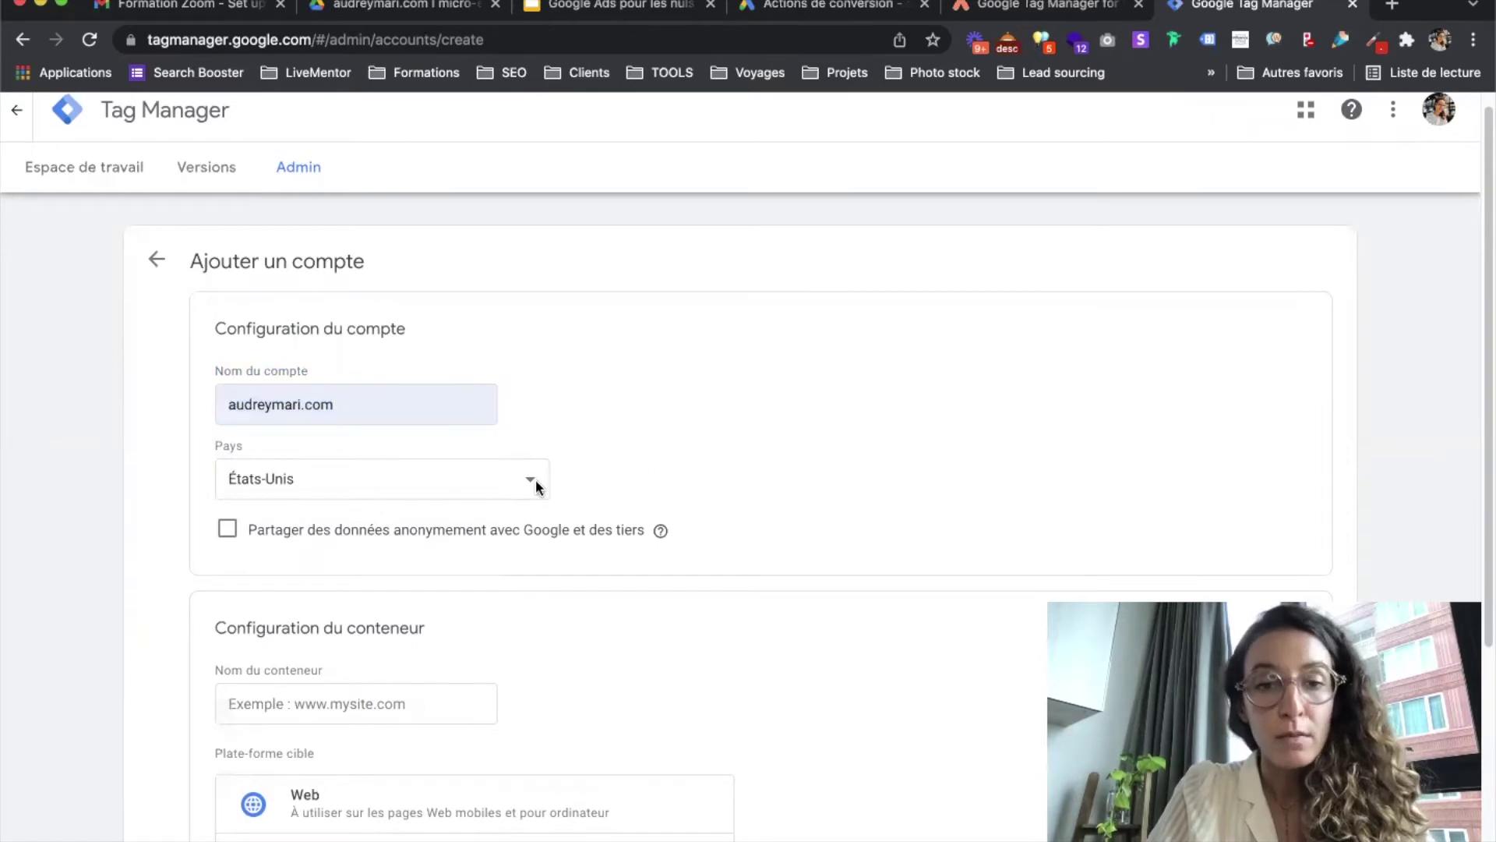
{"action": "left_click", "coordinate": [533, 479]}
{"action": "left_click", "coordinate": [294, 540]}
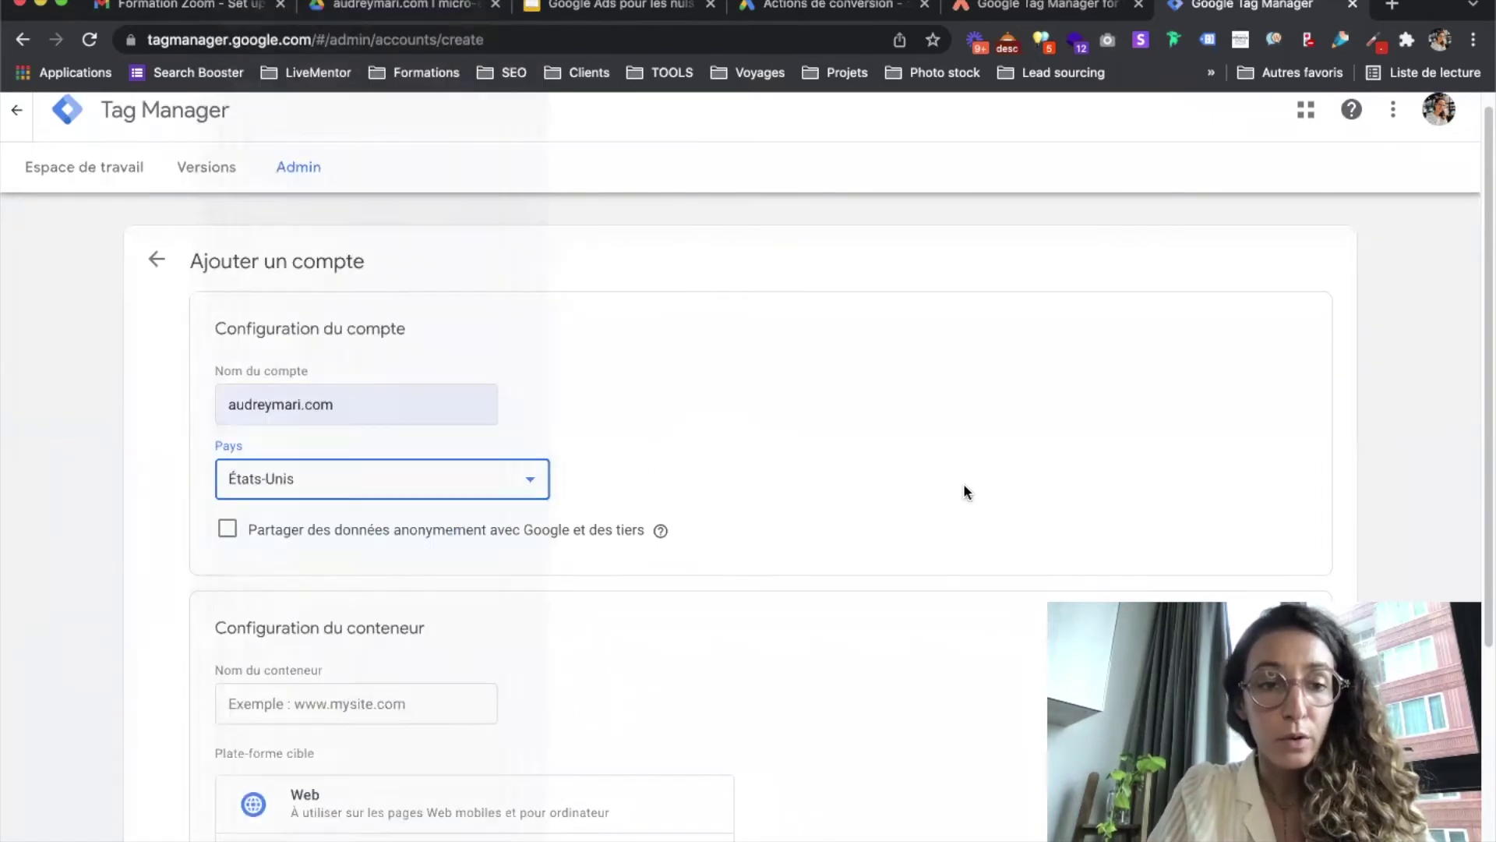
Name the container with the copied domain and choose Web as its target platform, but cancel the account creation.
{"action": "scroll", "coordinate": [760, 498], "scroll_direction": "down", "scroll_amount": 1}
{"action": "scroll", "coordinate": [760, 505], "scroll_direction": "down", "scroll_amount": 1}
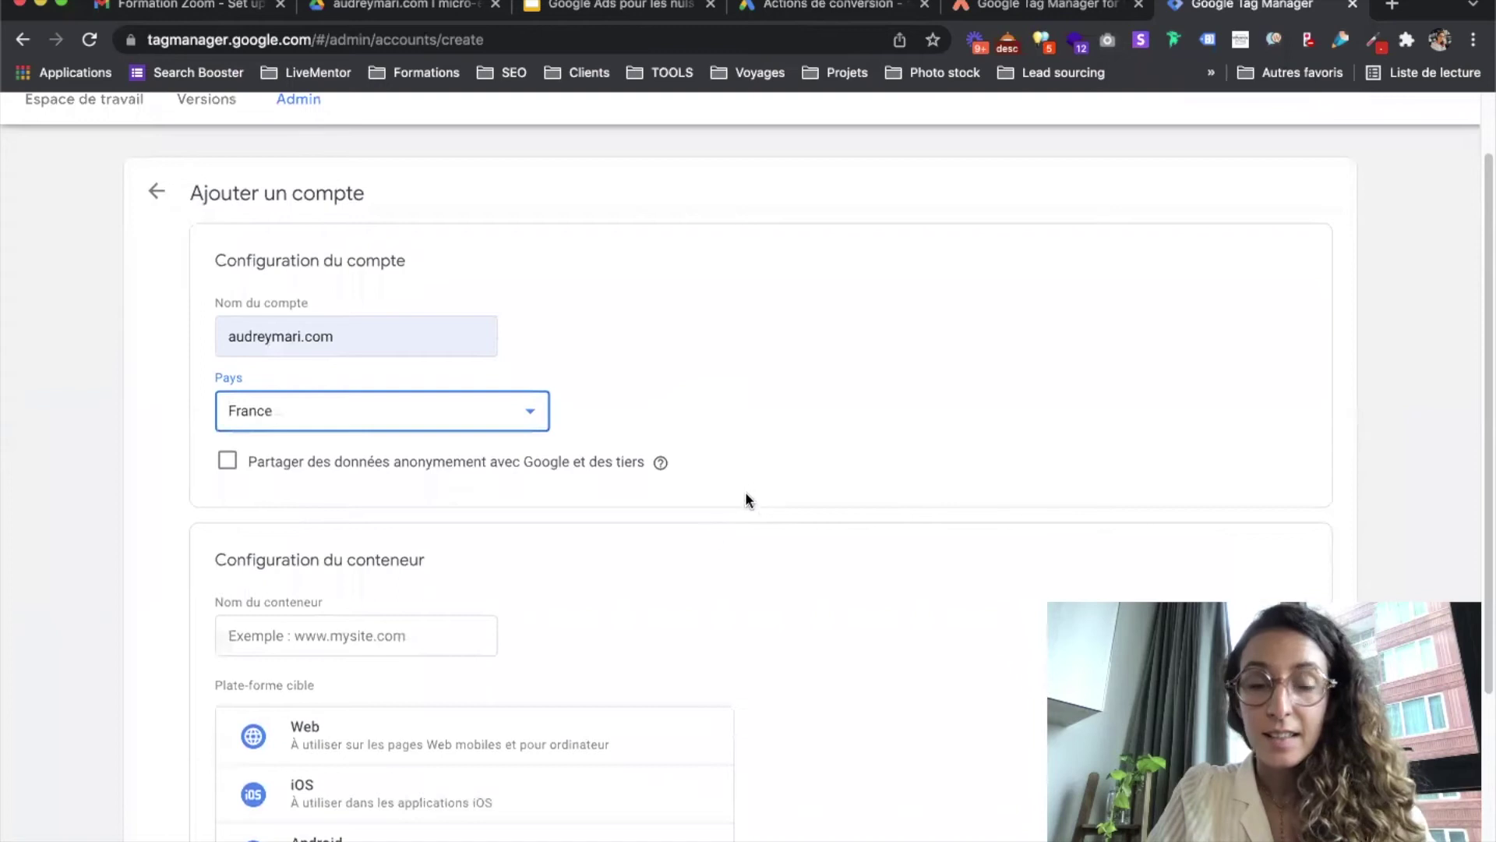
{"action": "scroll", "coordinate": [651, 598], "scroll_direction": "down", "scroll_amount": 5}
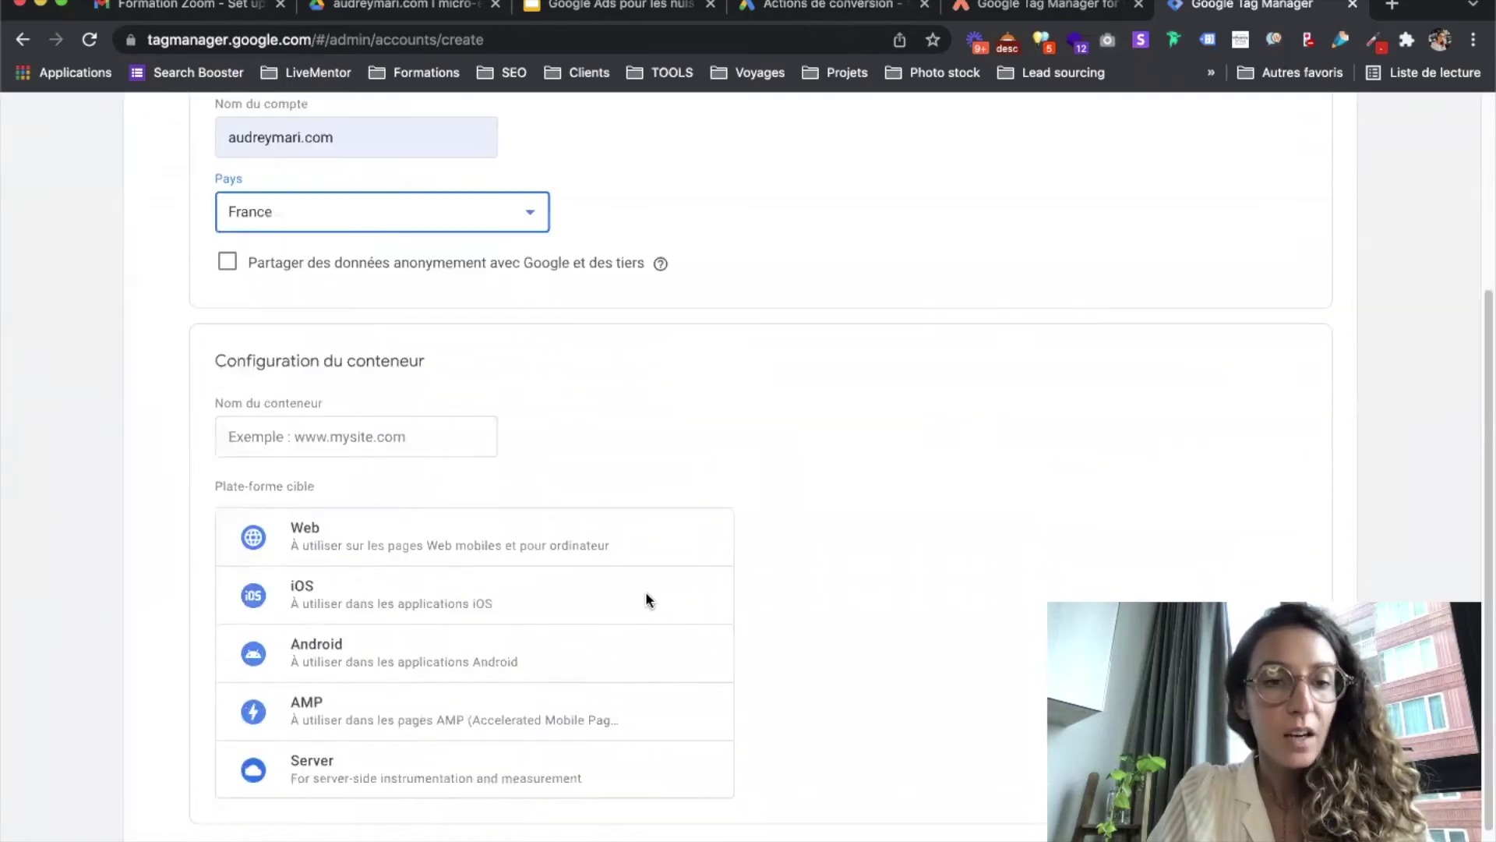
{"action": "left_click", "coordinate": [310, 433]}
{"action": "key", "text": "super+v"}
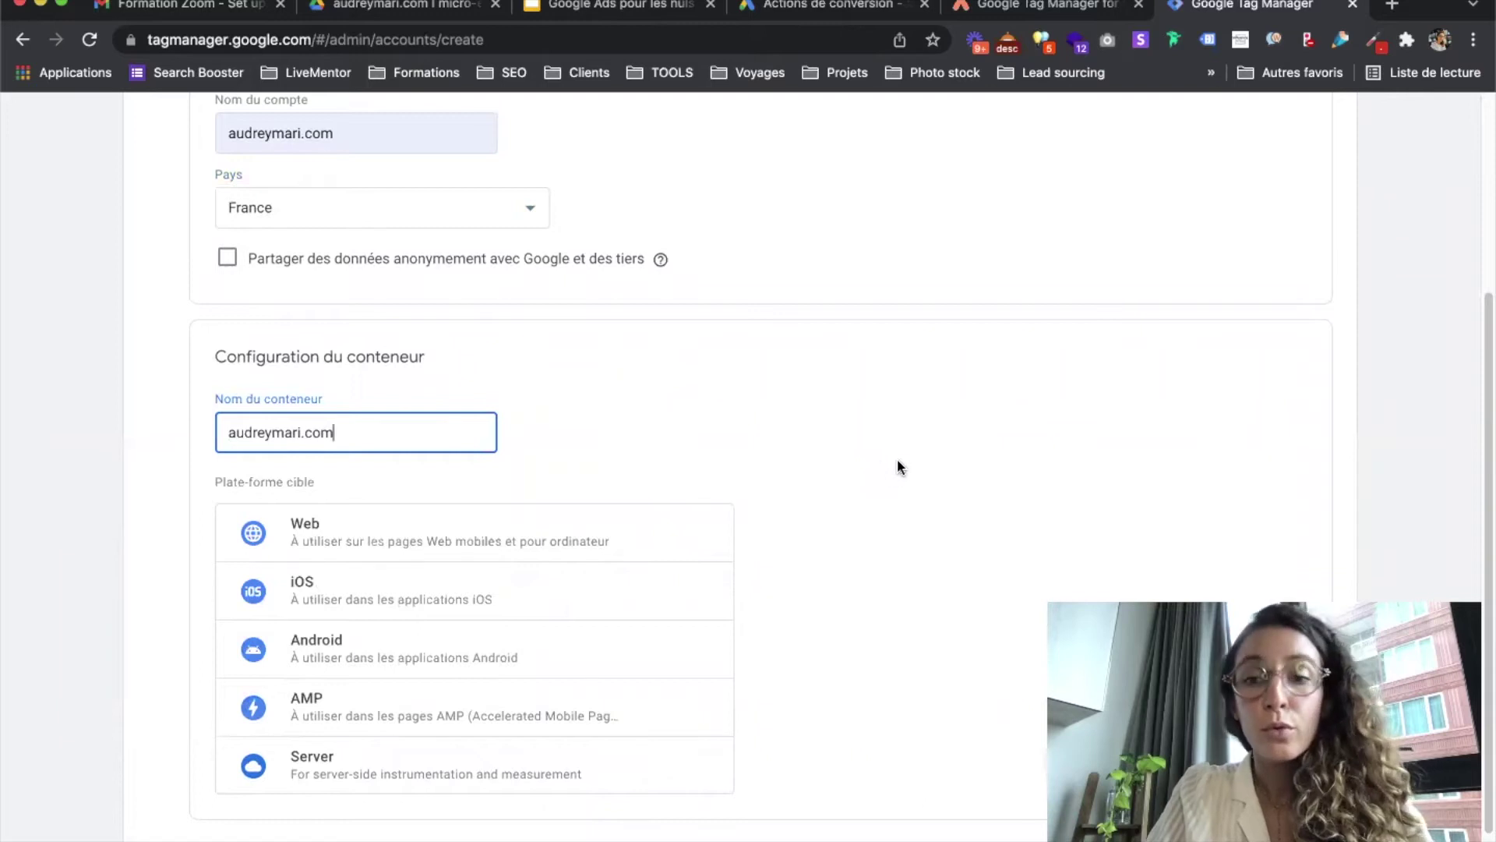
{"action": "scroll", "coordinate": [854, 480], "scroll_direction": "down", "scroll_amount": 1}
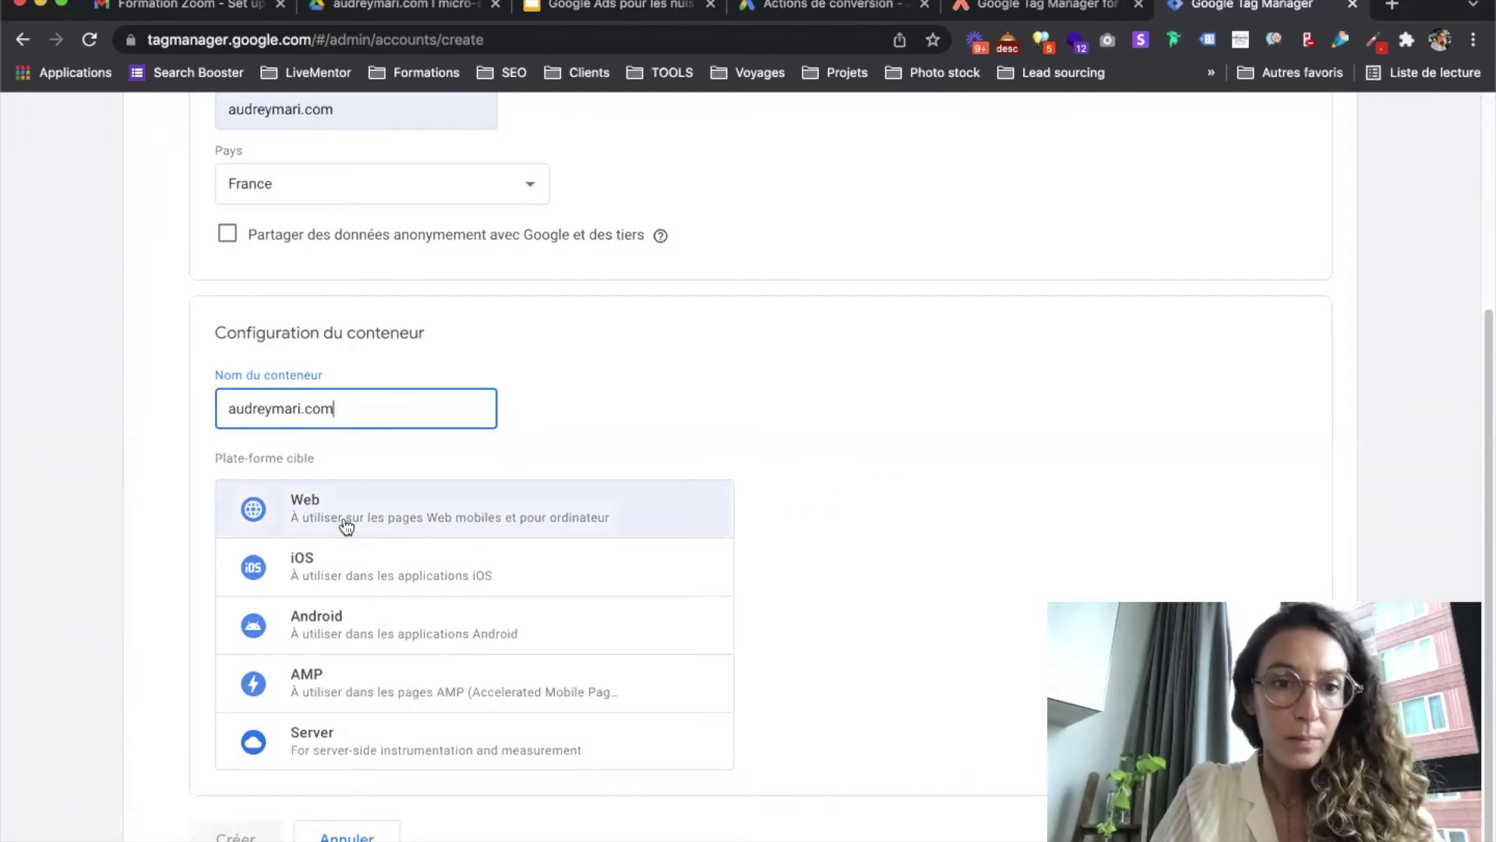
{"action": "left_click", "coordinate": [299, 511]}
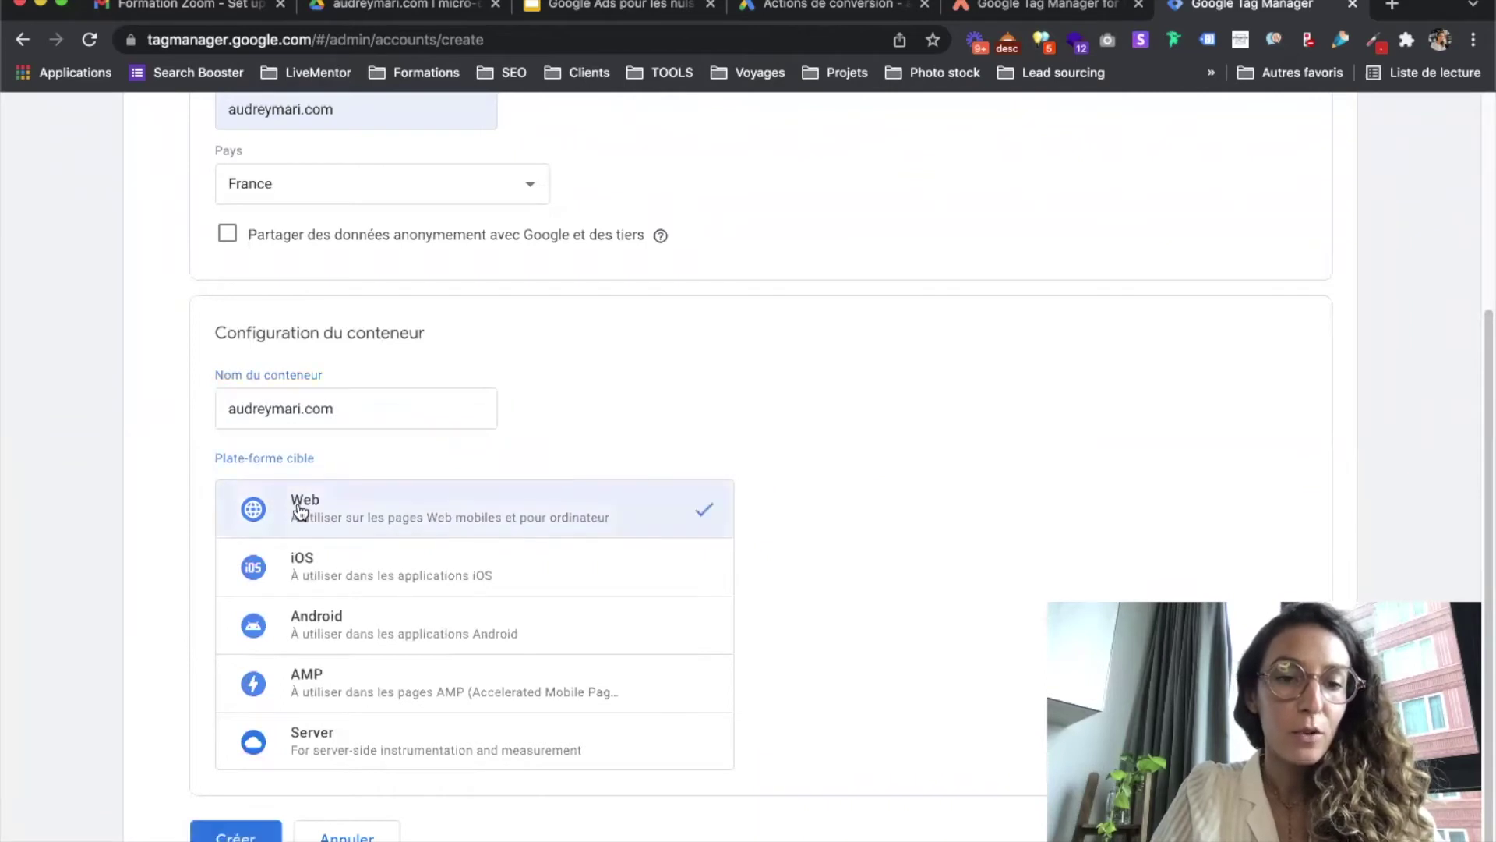
{"action": "scroll", "coordinate": [860, 565], "scroll_direction": "down", "scroll_amount": 1}
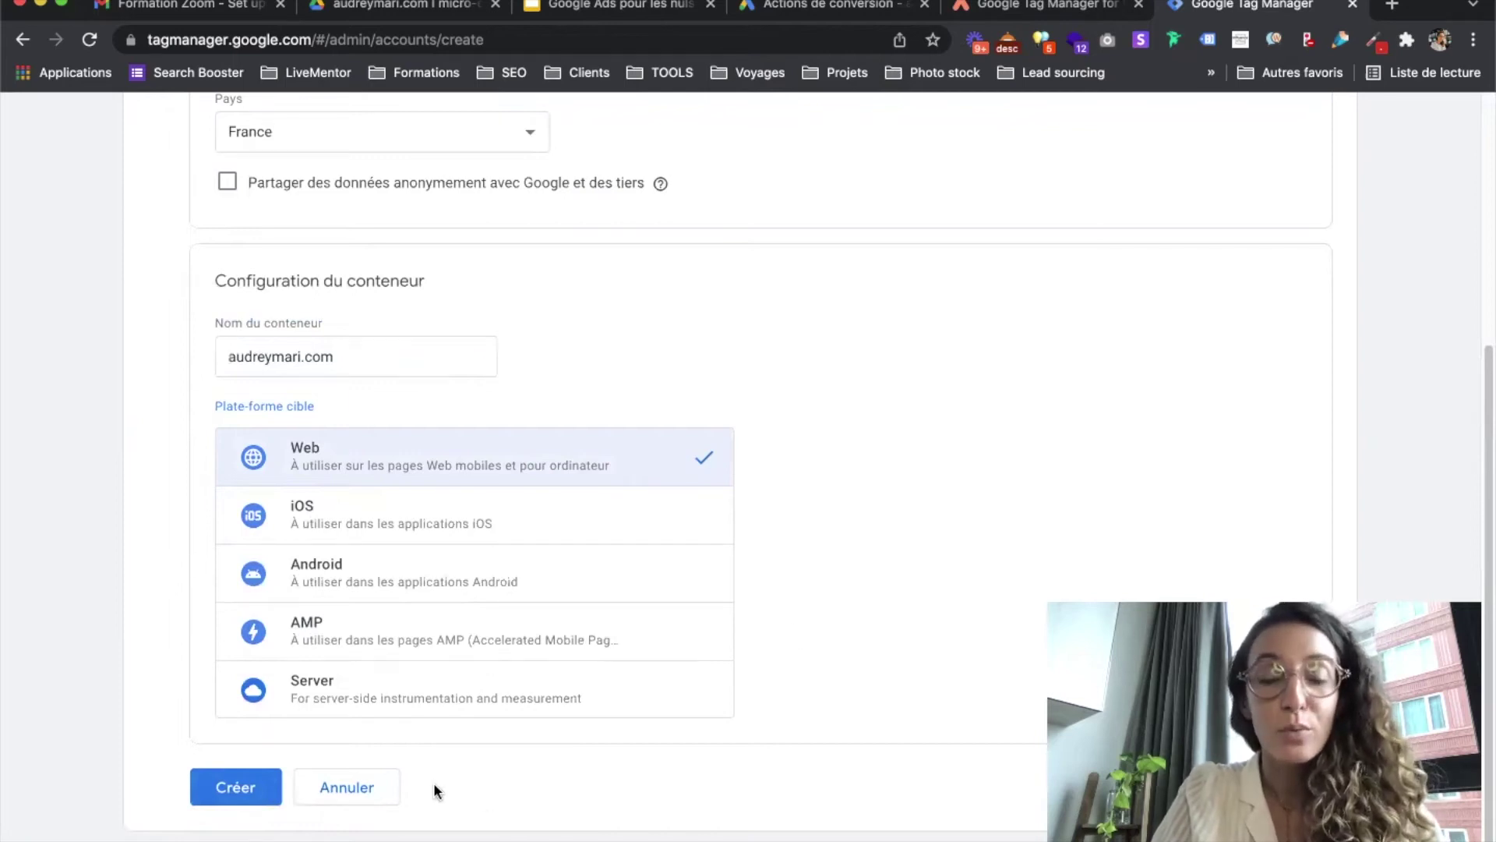
{"action": "left_click", "coordinate": [357, 793]}
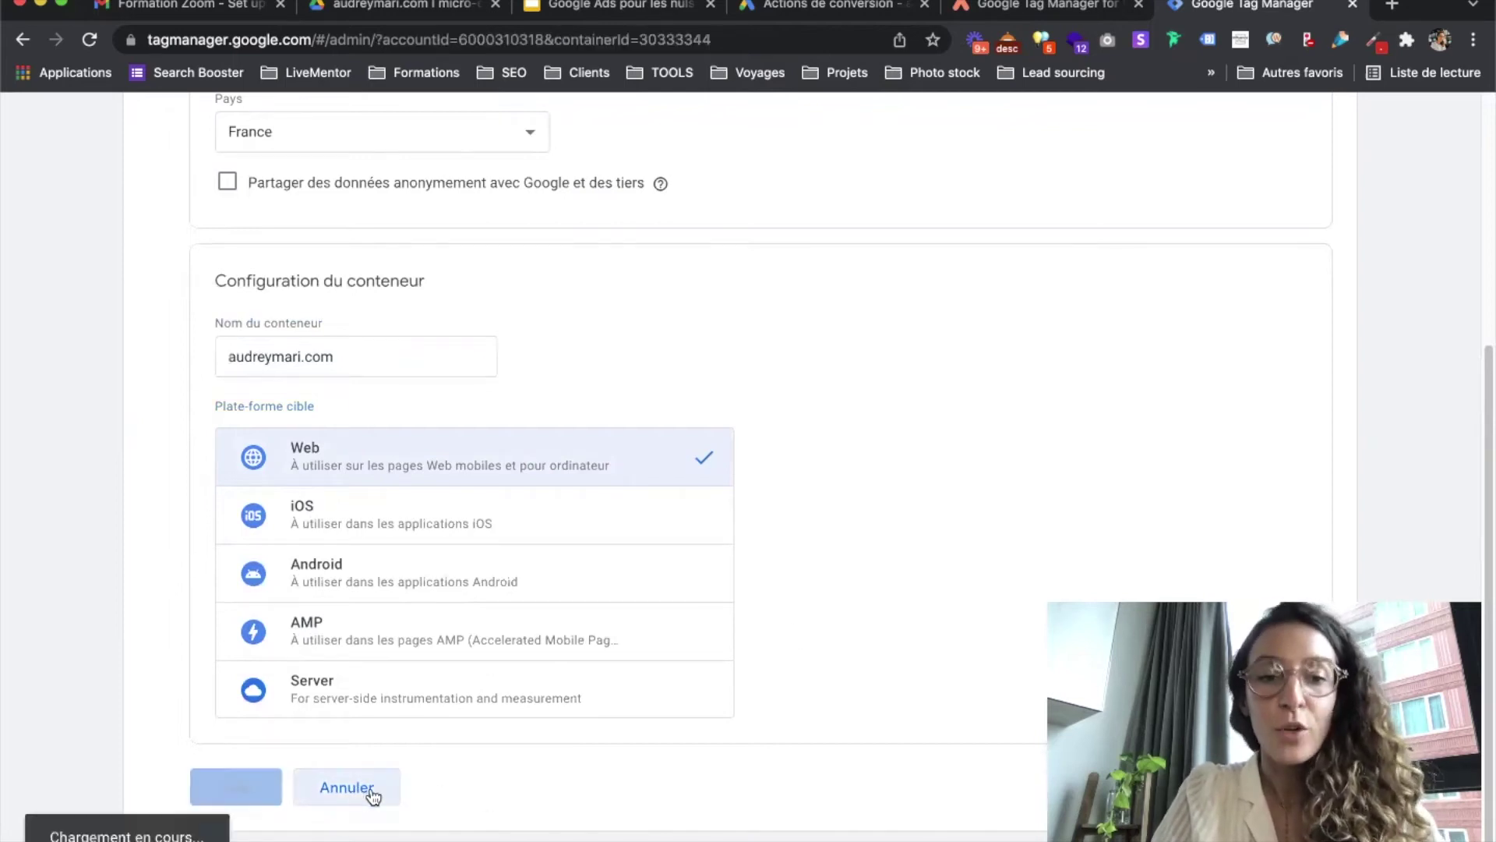
Open the workspace of the site's existing container and copy its container ID.
{"action": "scroll", "coordinate": [288, 456], "scroll_direction": "up", "scroll_amount": 1}
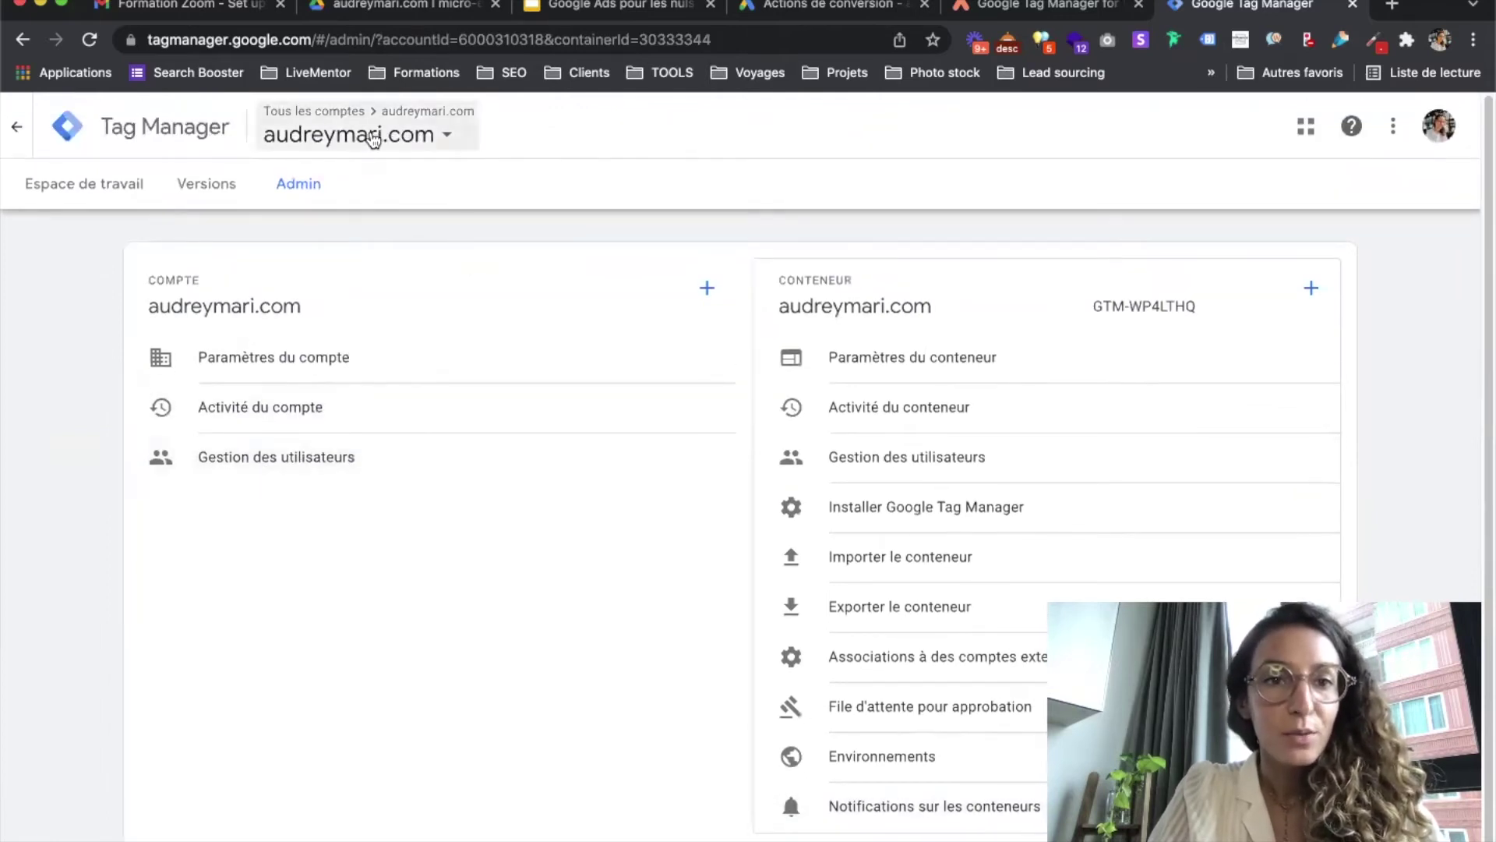
{"action": "left_click", "coordinate": [372, 138]}
{"action": "left_click", "coordinate": [261, 299]}
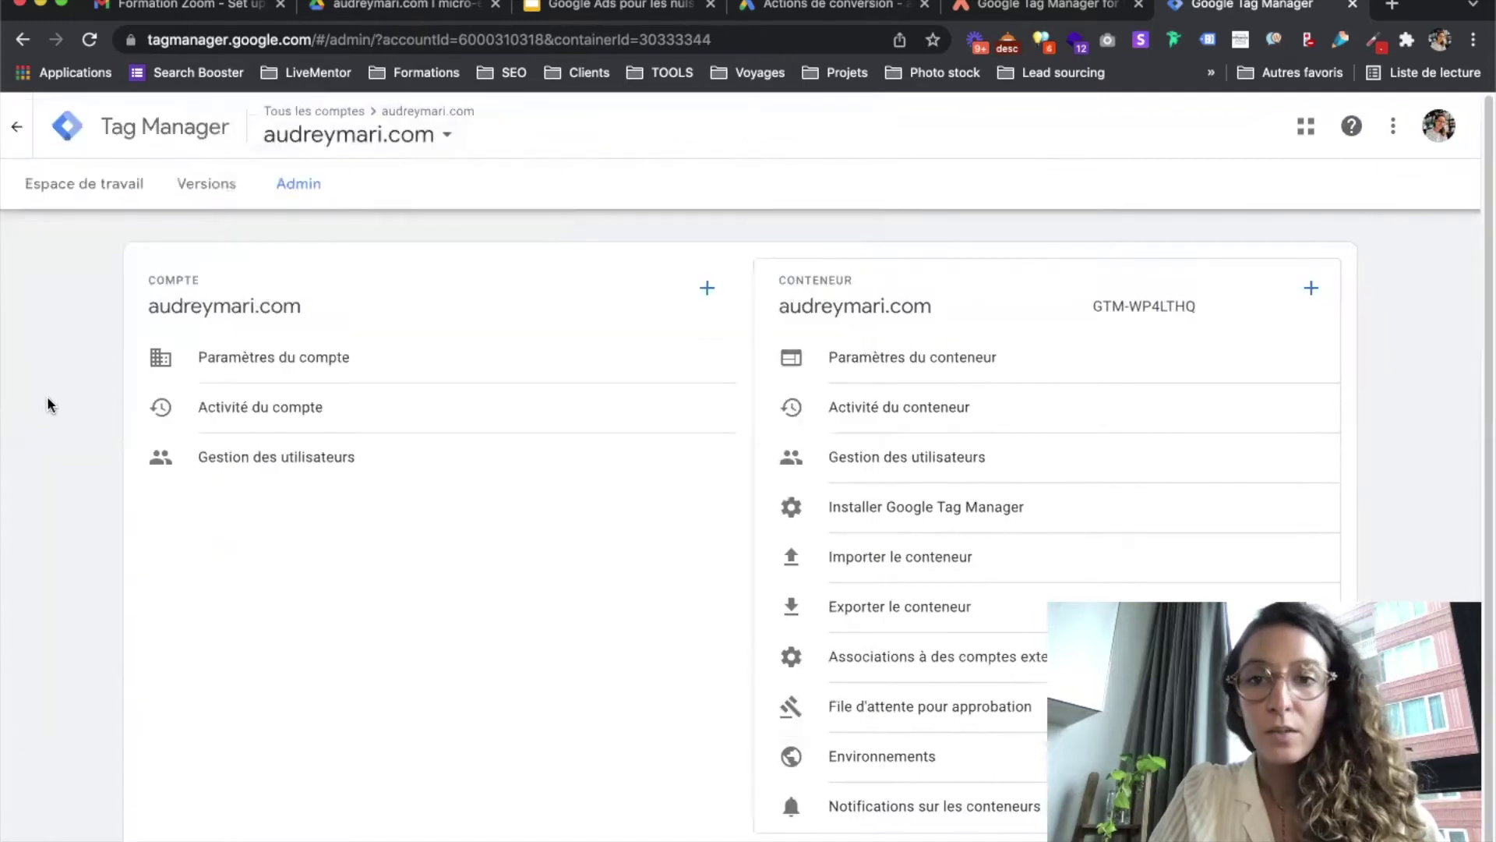
{"action": "left_click", "coordinate": [44, 186]}
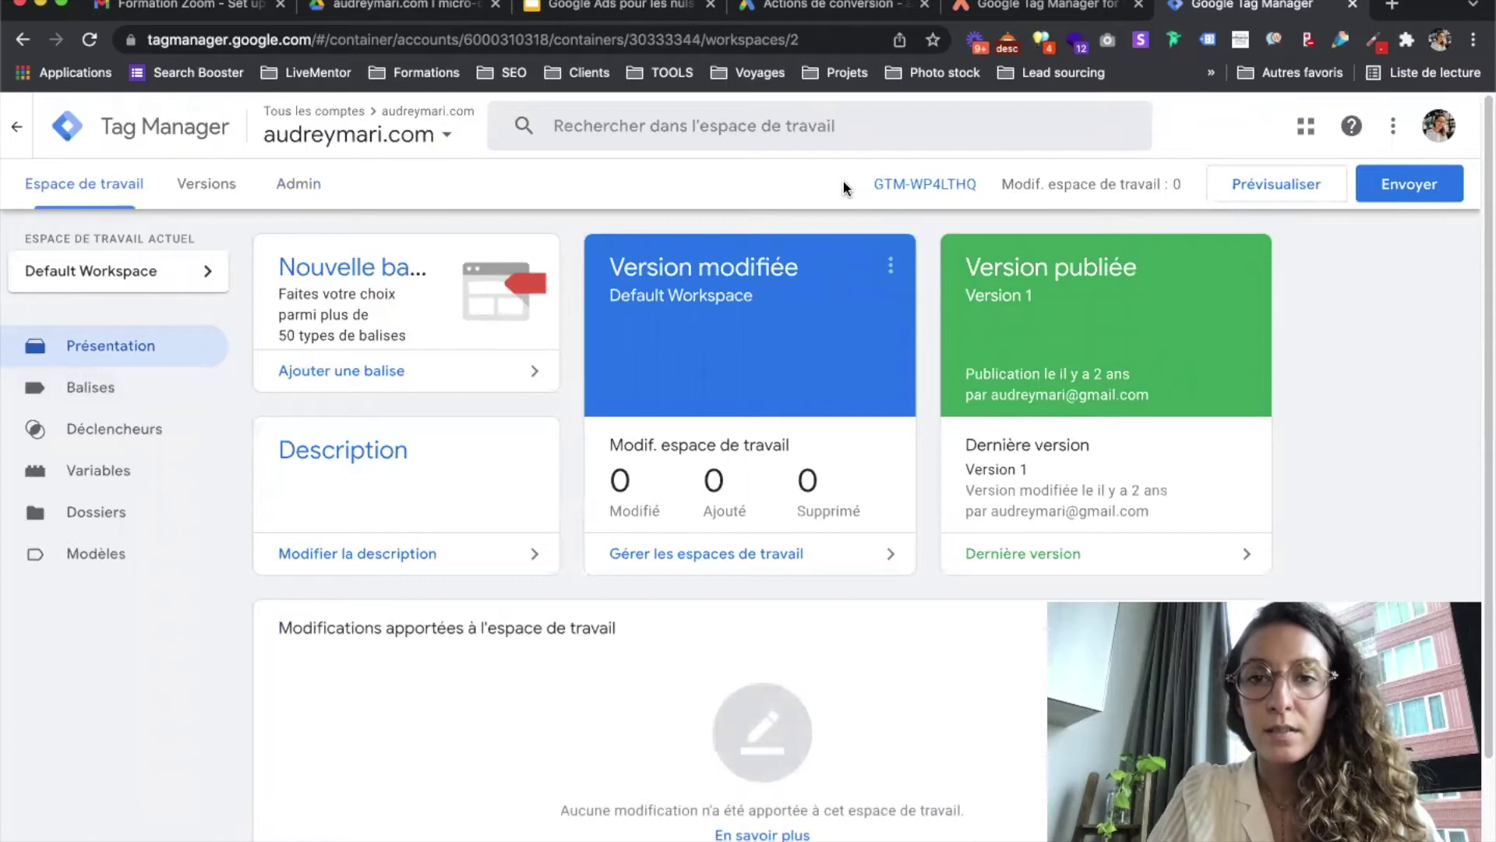
{"action": "left_click_drag", "start_coordinate": [874, 185], "coordinate": [973, 190]}
{"action": "key", "text": "super+c"}
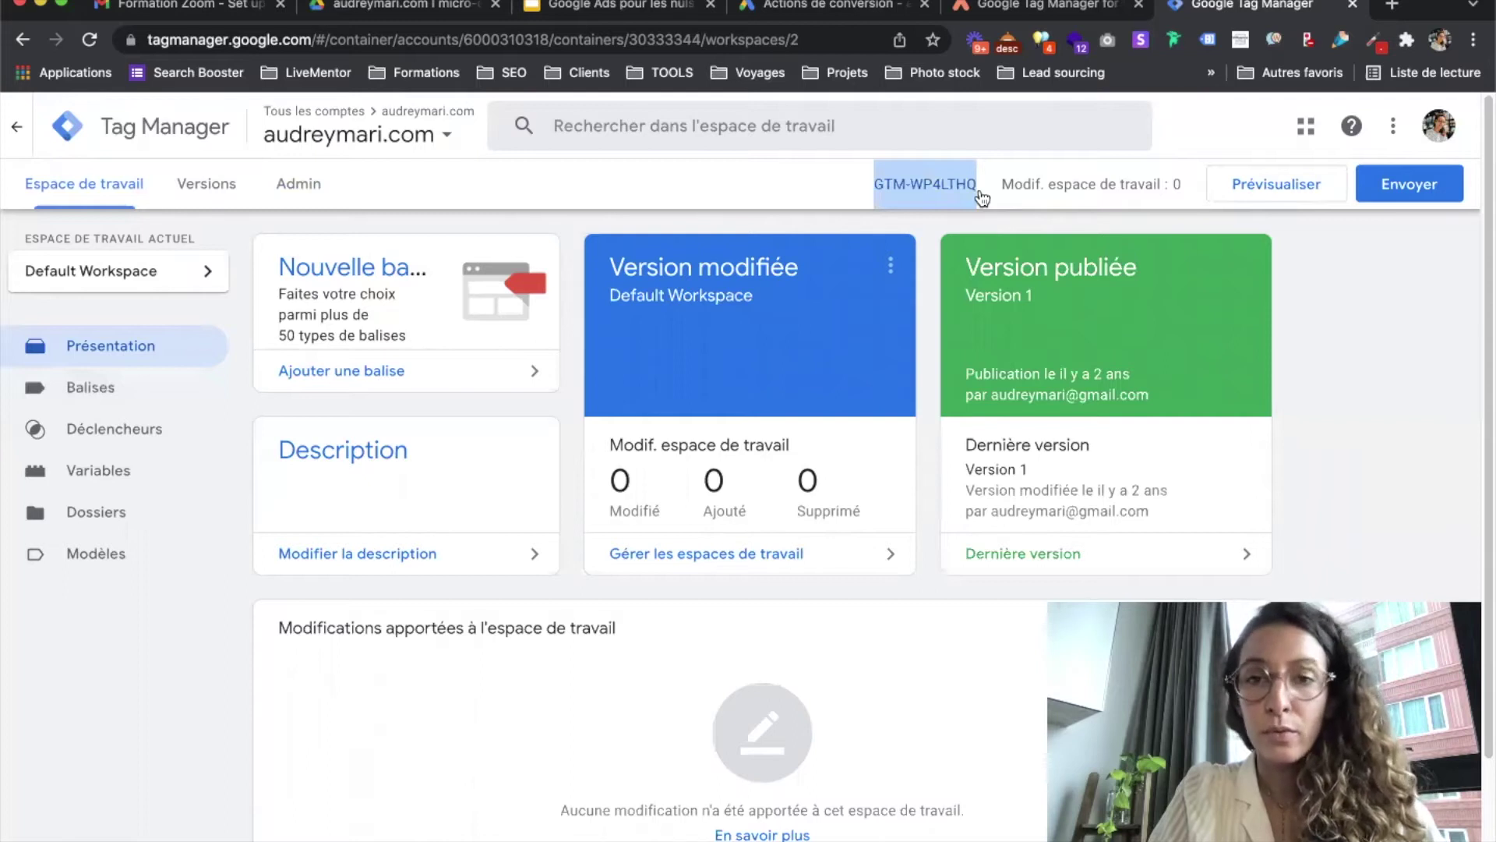
Return to the WordPress plugin settings and replace the Google Tag Manager ID with the copied container ID.
{"action": "left_click", "coordinate": [1016, 8]}
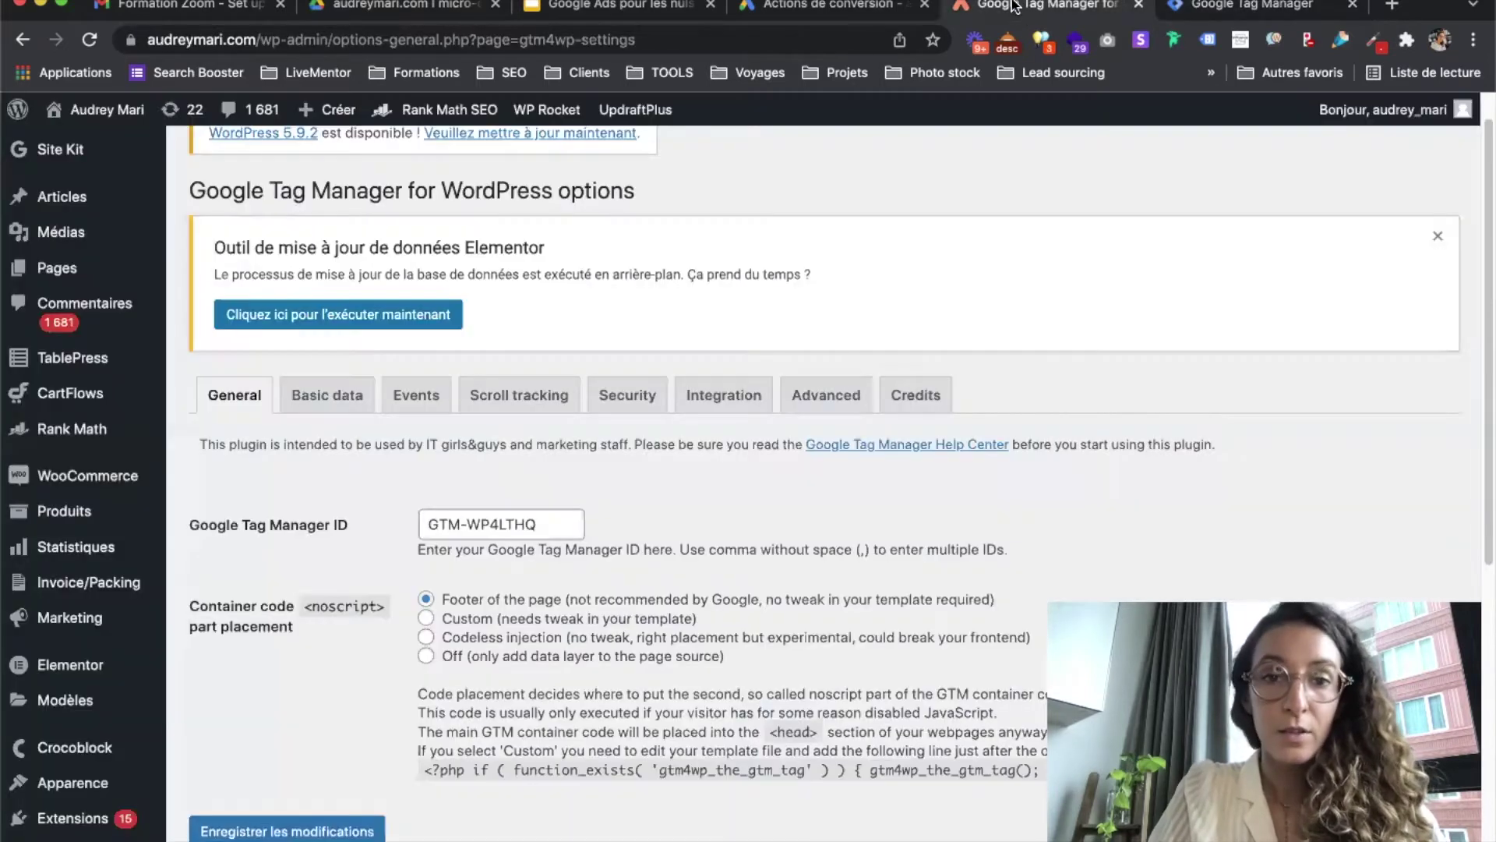
{"action": "triple_click", "coordinate": [449, 533]}
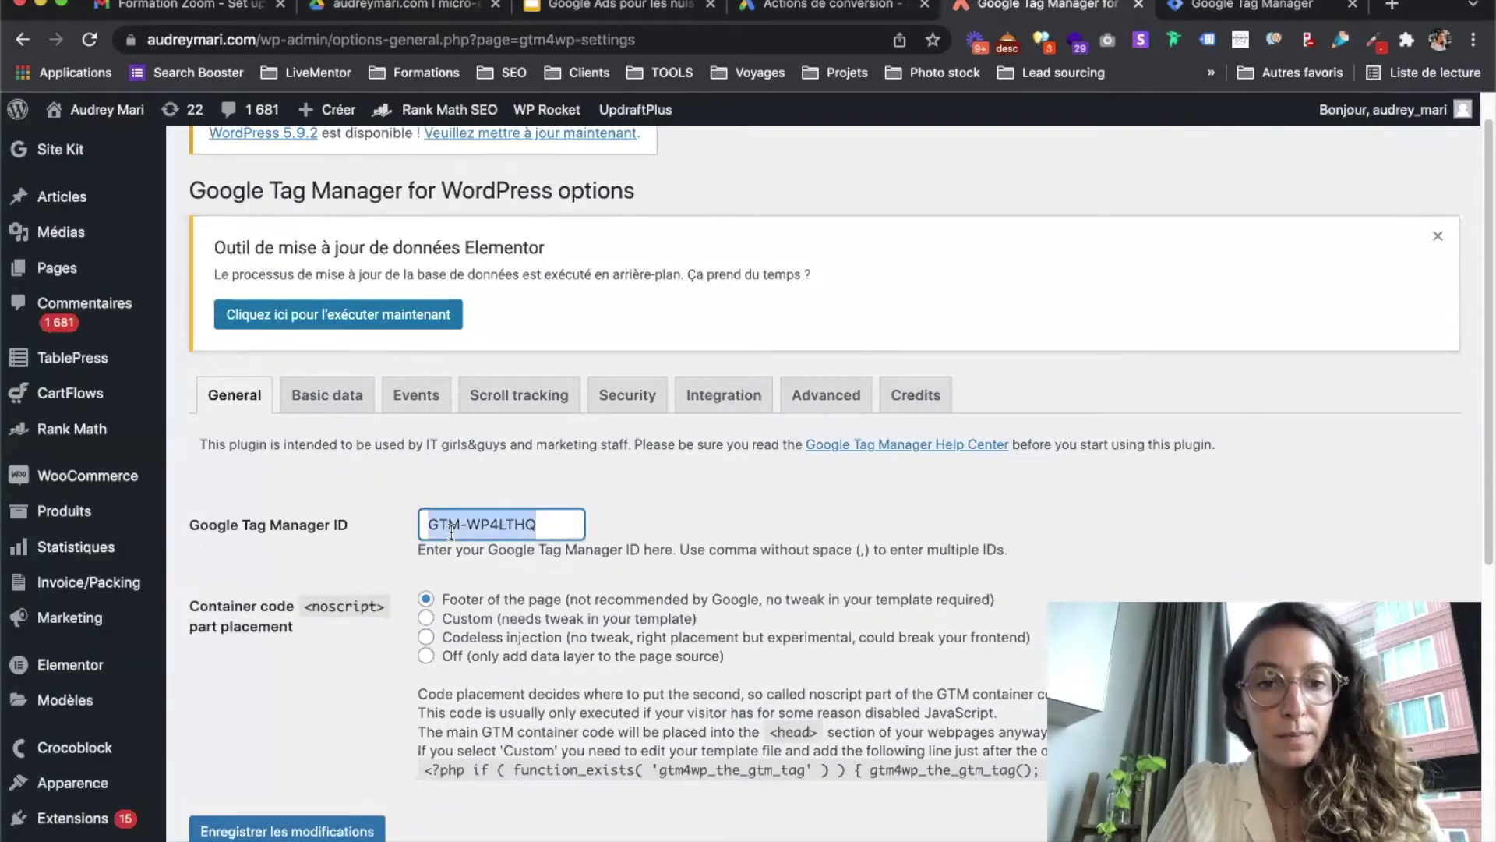
{"action": "key", "text": "super+v"}
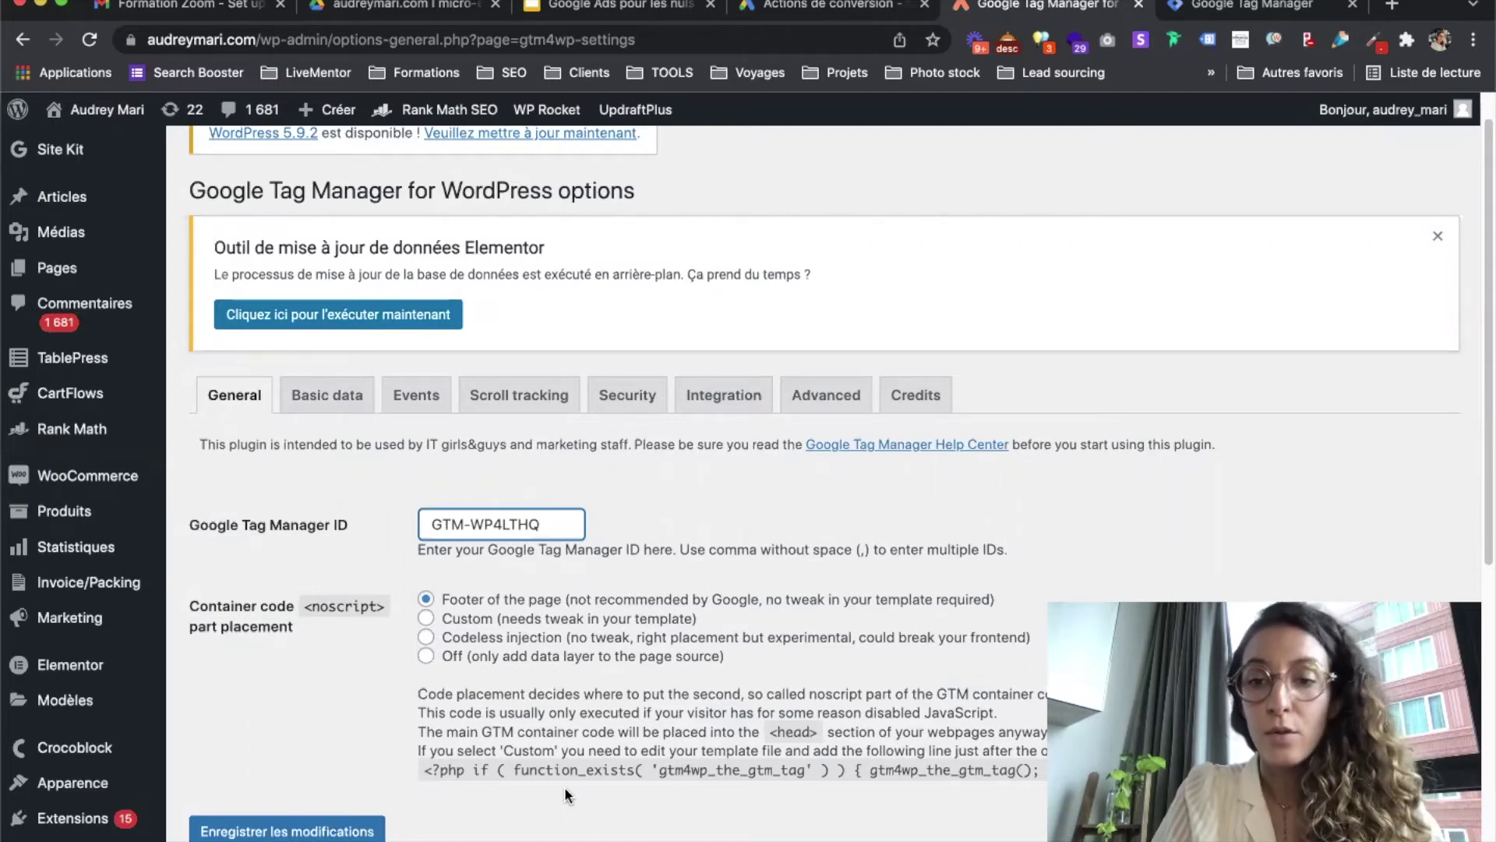
{"action": "left_click", "coordinate": [664, 488]}
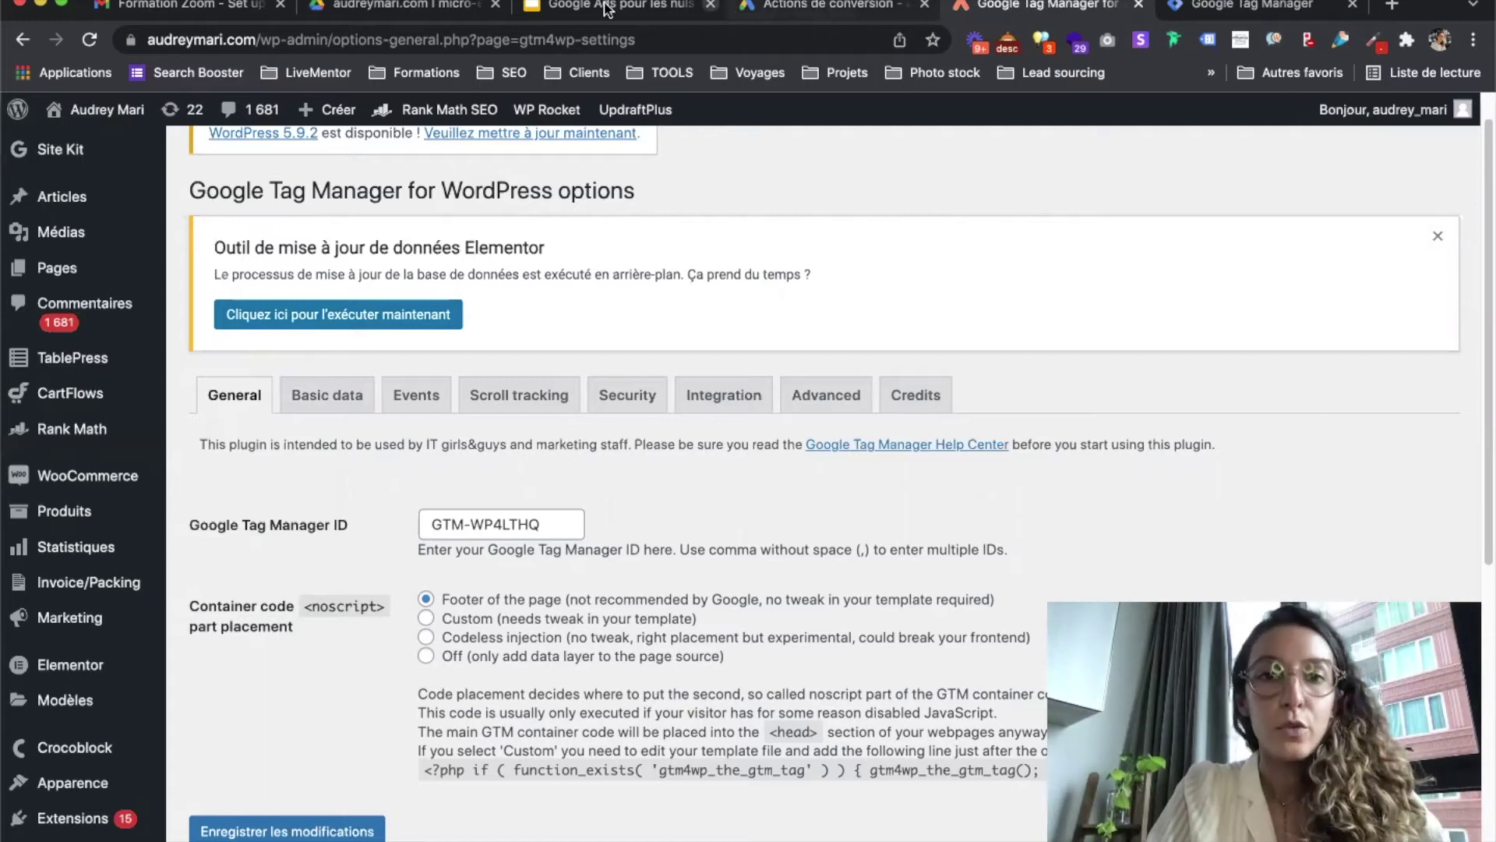
Switch to the "Google Ads pour les nuls" presentation and correct "votr" to "votre" in the Étape 3 bullet of slide 86.
{"action": "key", "text": "super+3"}
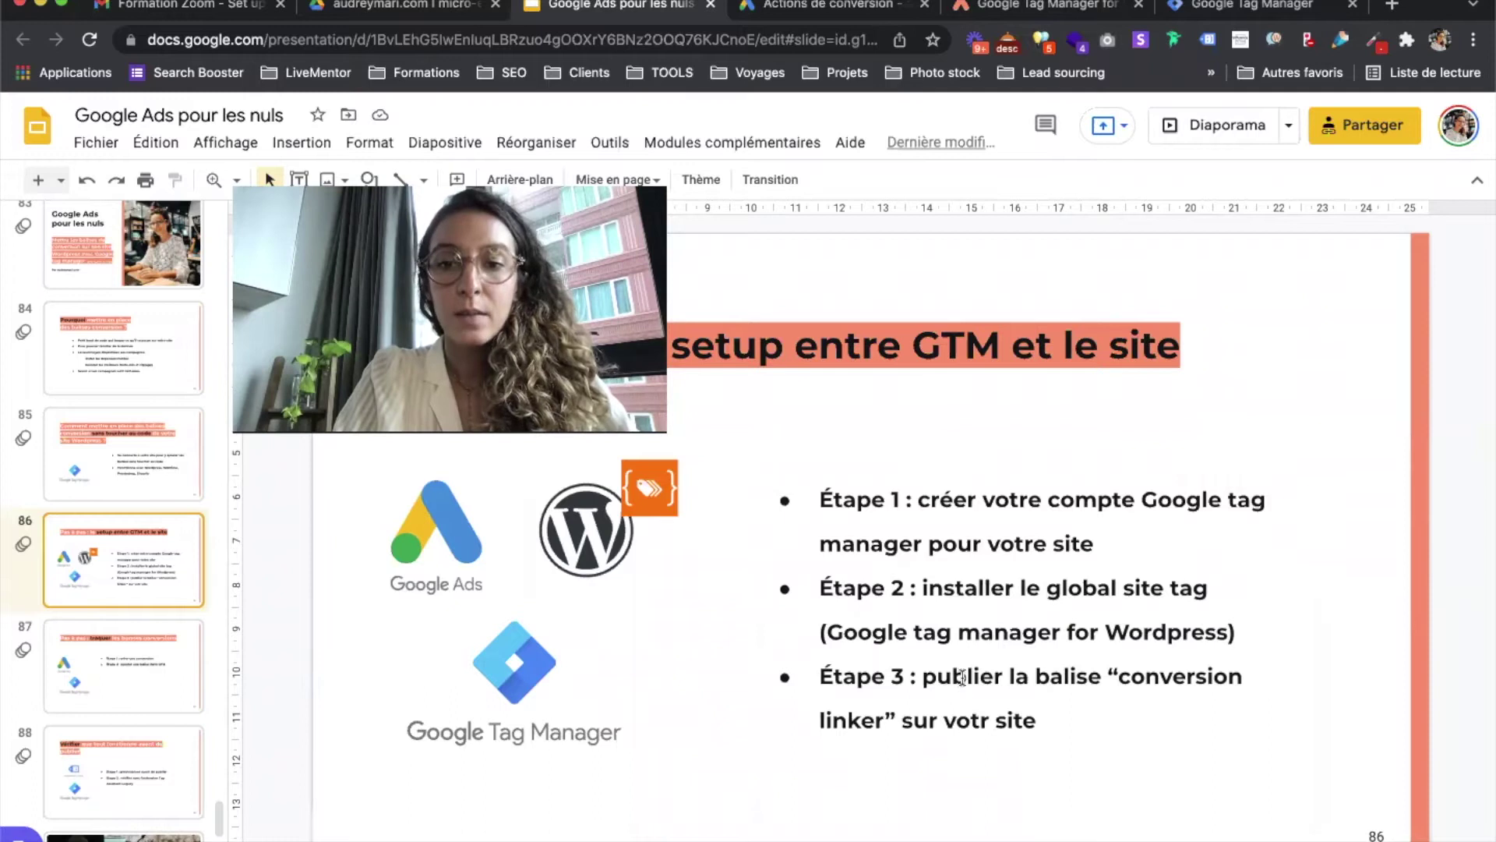
{"action": "left_click", "coordinate": [1021, 675]}
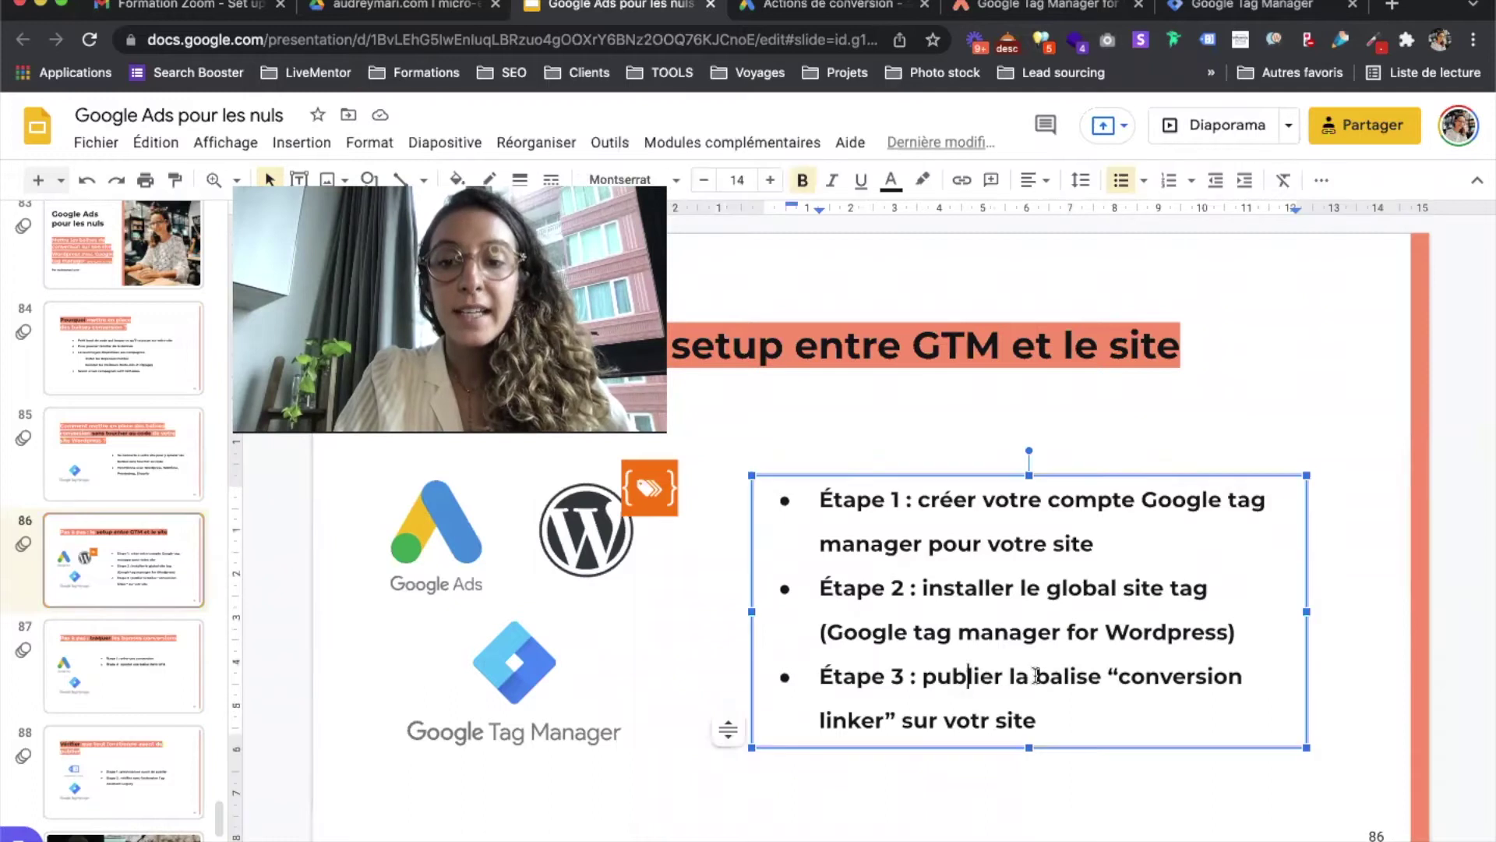
{"action": "left_click", "coordinate": [969, 719]}
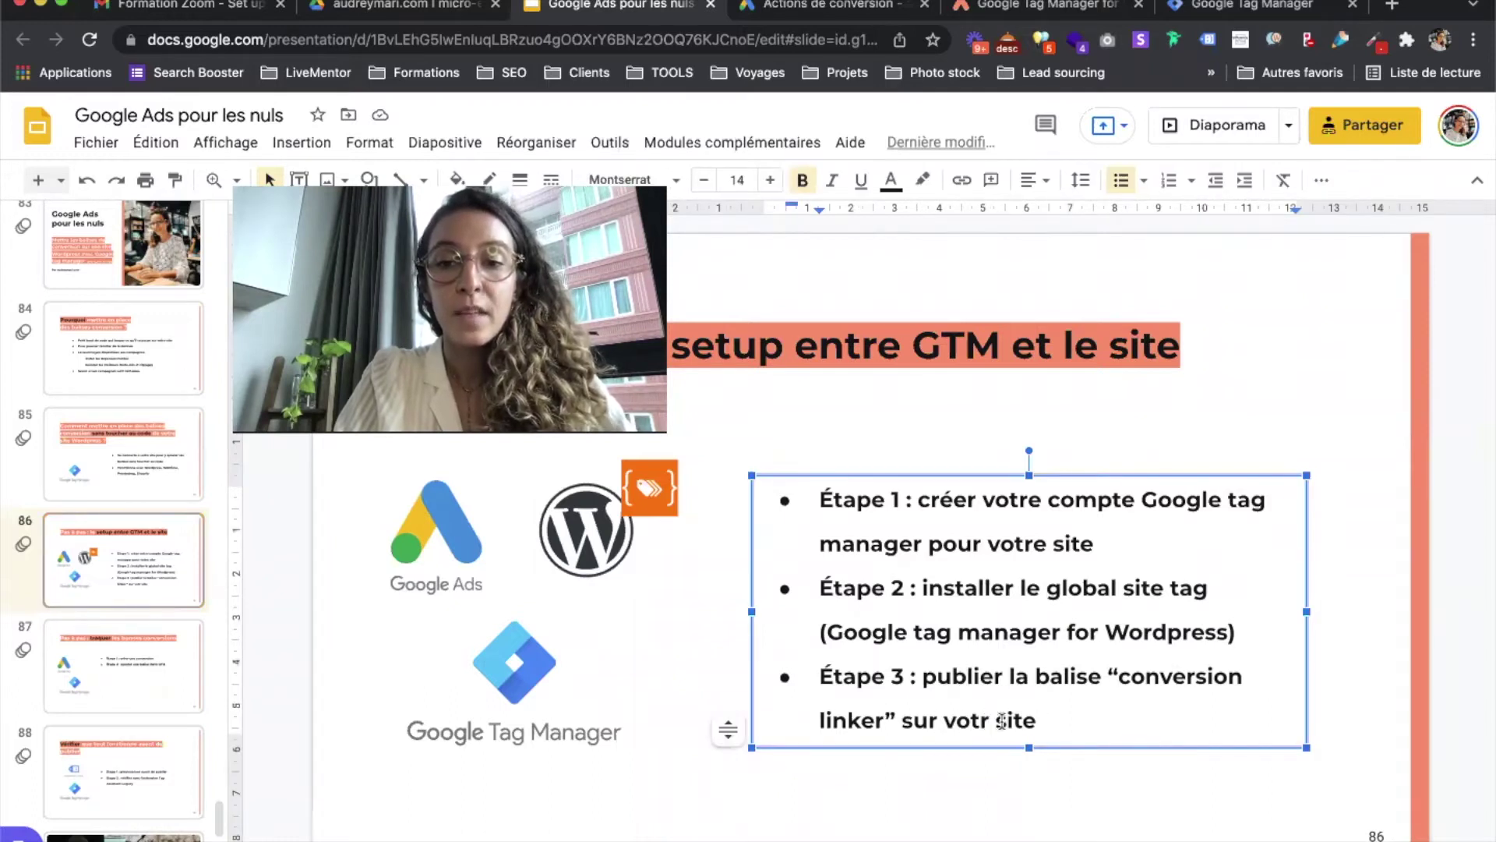
{"action": "type", "text": "e"}
{"action": "left_click", "coordinate": [1089, 725]}
{"action": "left_click", "coordinate": [1477, 631]}
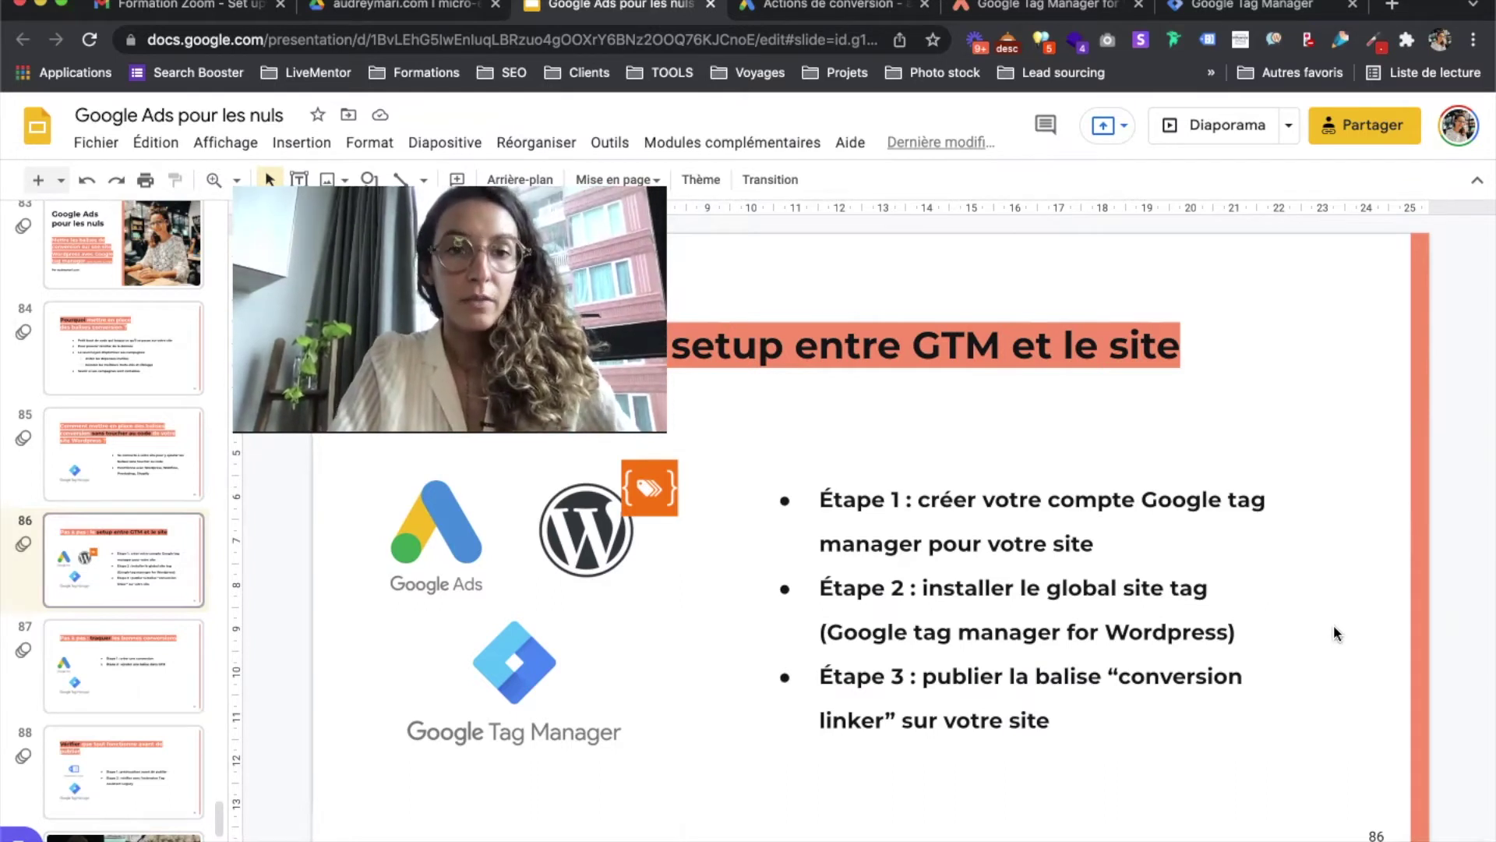
Switch to Google Tag Manager and start a new tag named "conversion linker" in the site's default workspace.
{"action": "left_click", "coordinate": [1100, 677]}
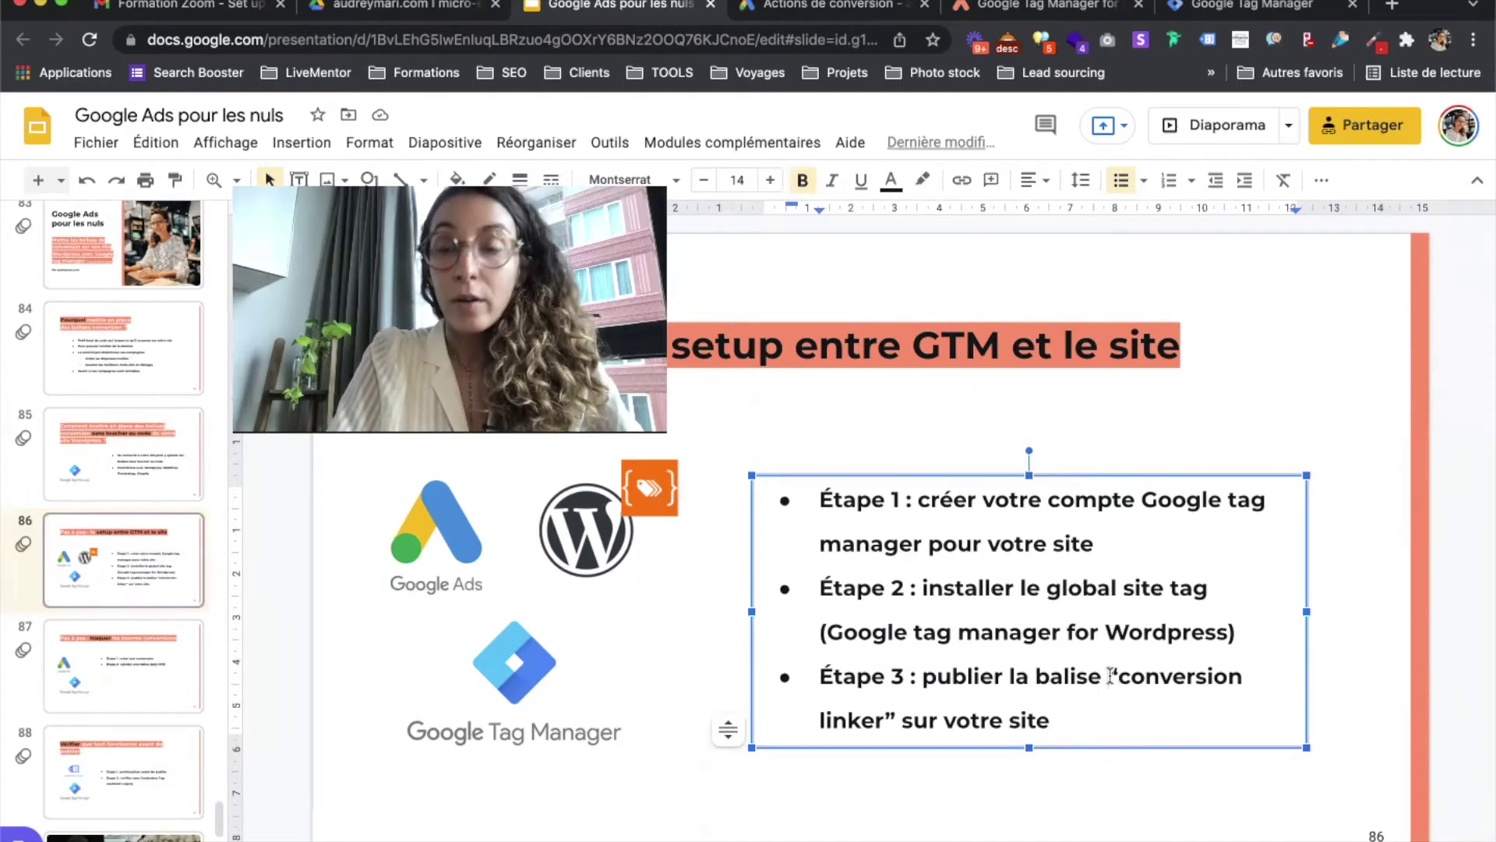
{"action": "left_click", "coordinate": [1265, 14]}
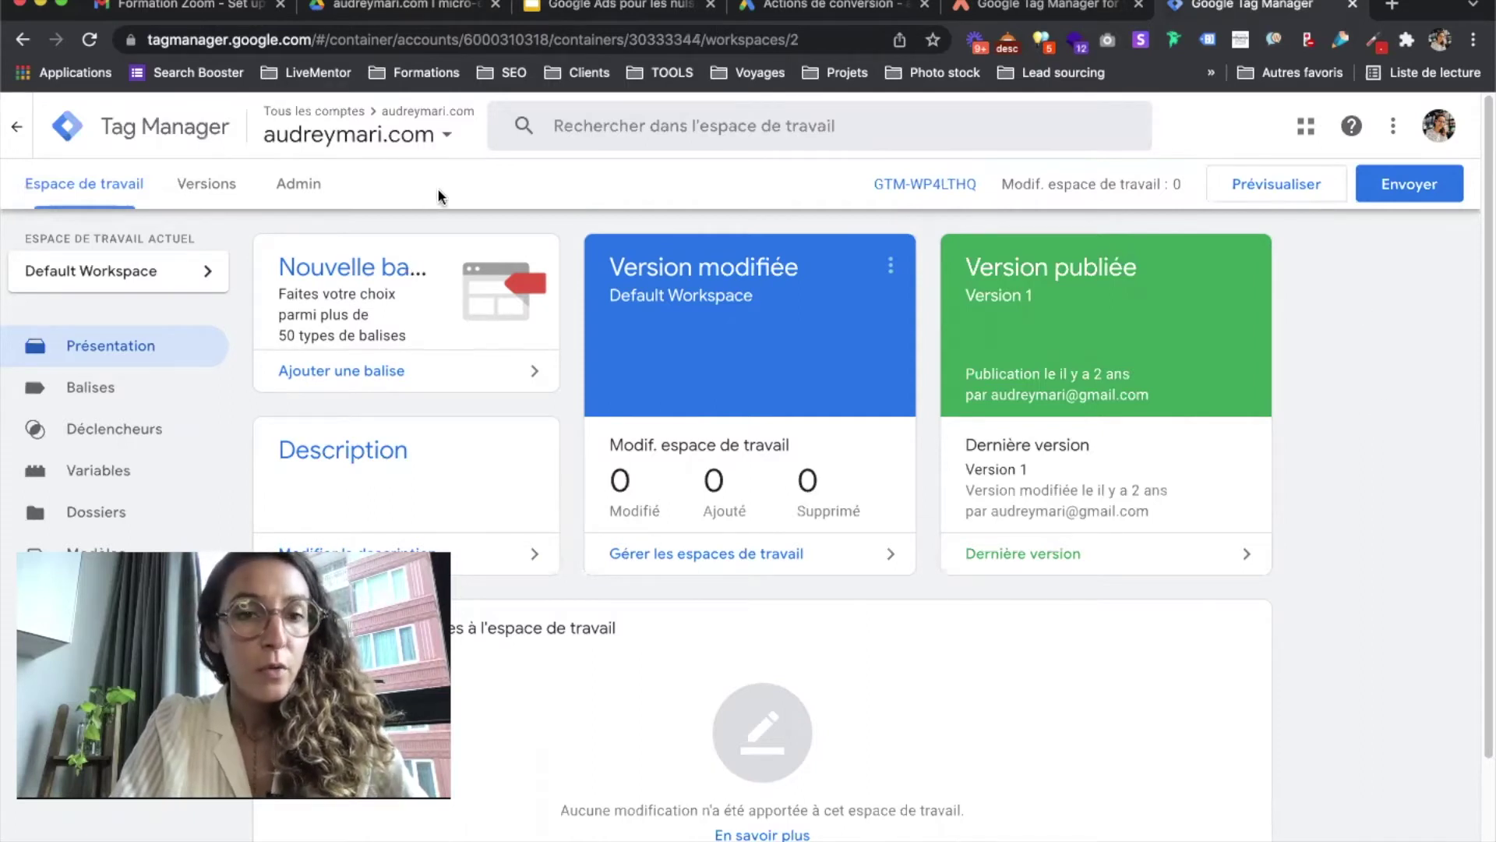
{"action": "scroll", "coordinate": [437, 189], "scroll_direction": "down", "scroll_amount": 1}
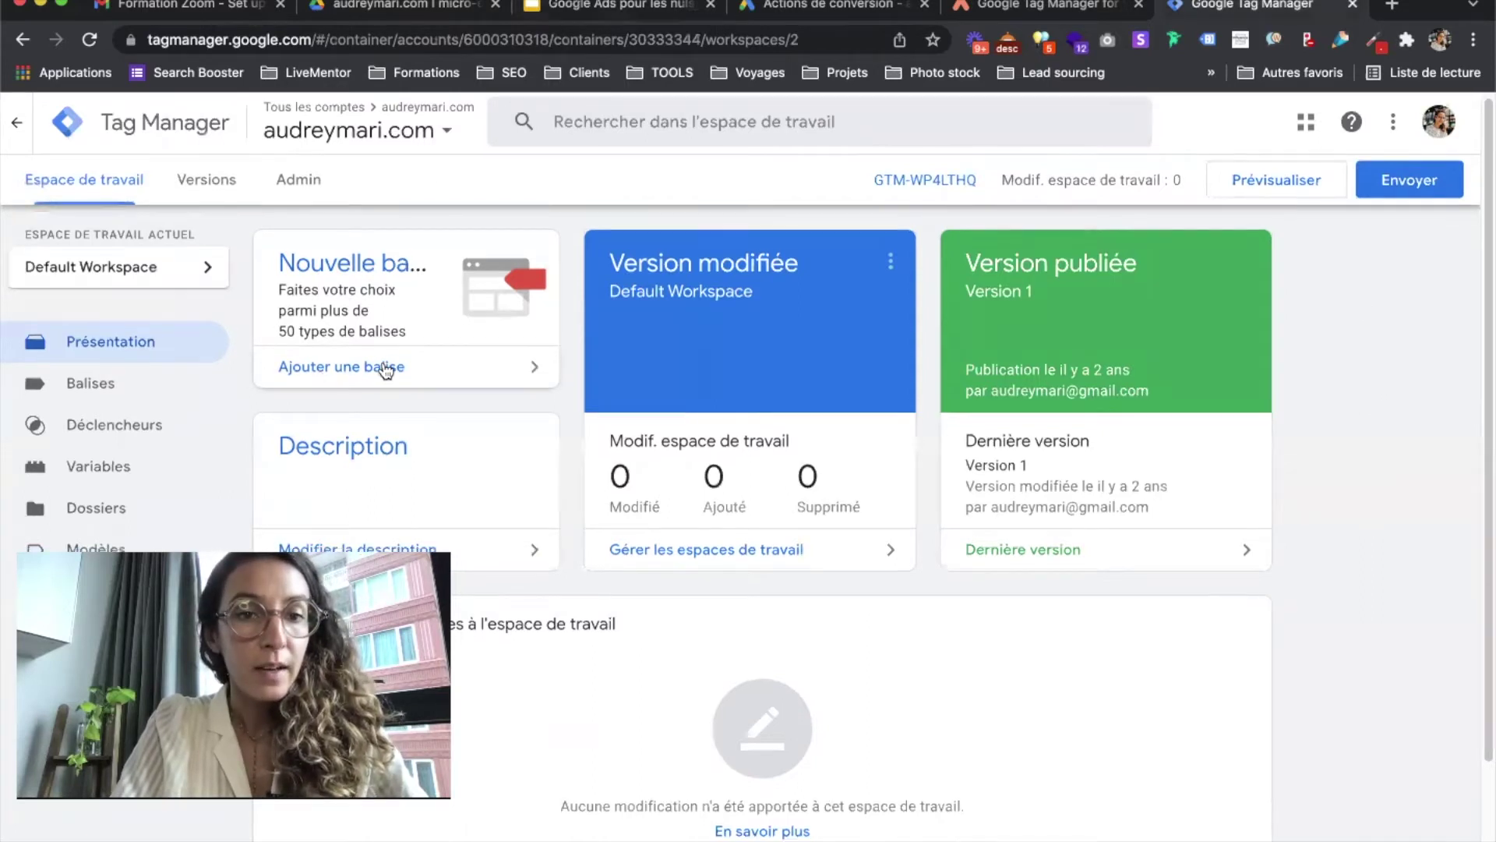
{"action": "left_click", "coordinate": [435, 367]}
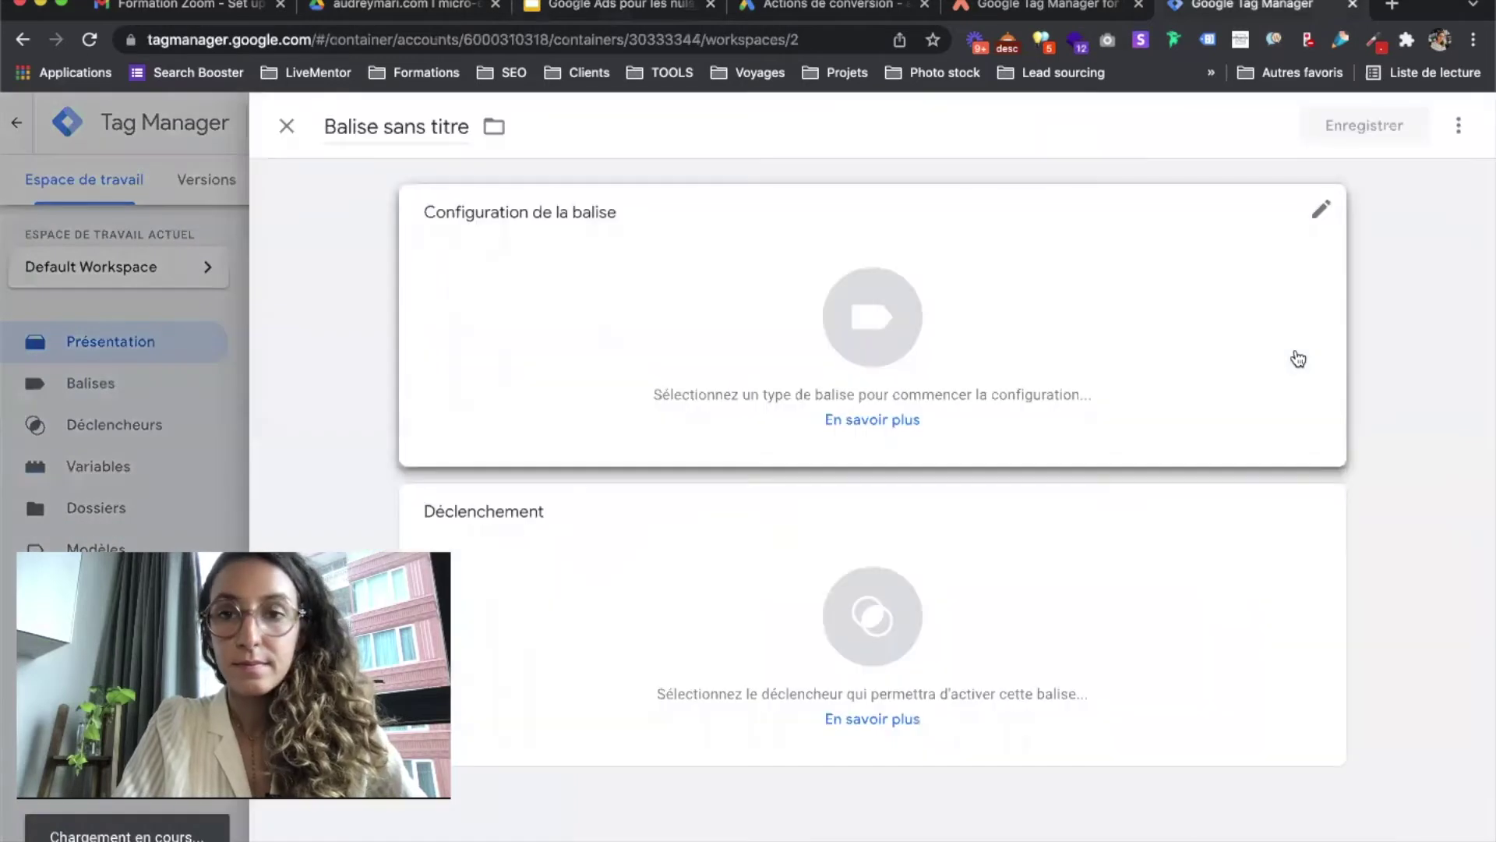
{"action": "left_click", "coordinate": [374, 127]}
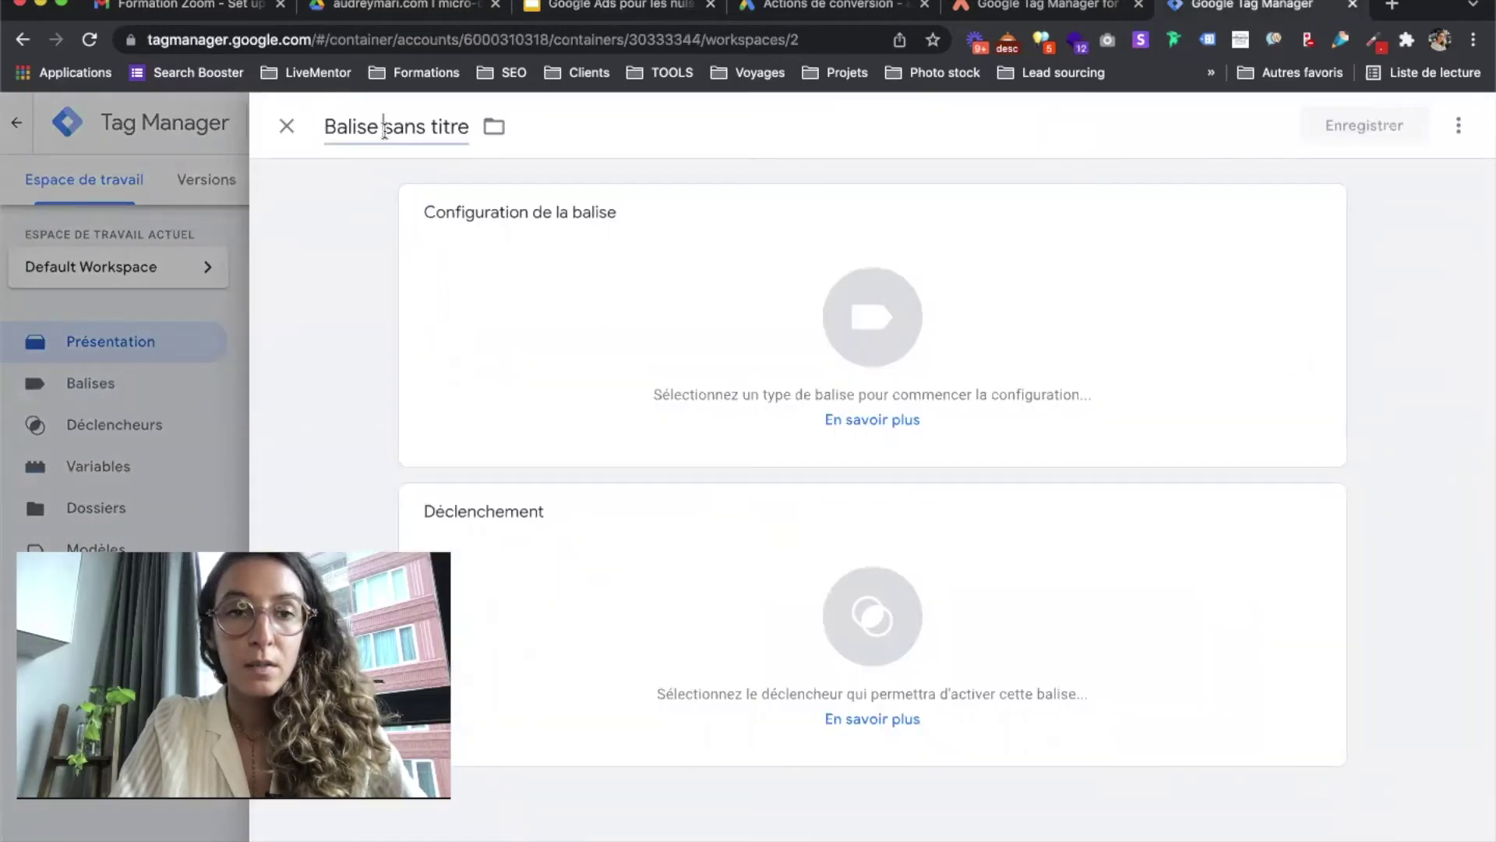
{"action": "type", "text": "conversion linker"}
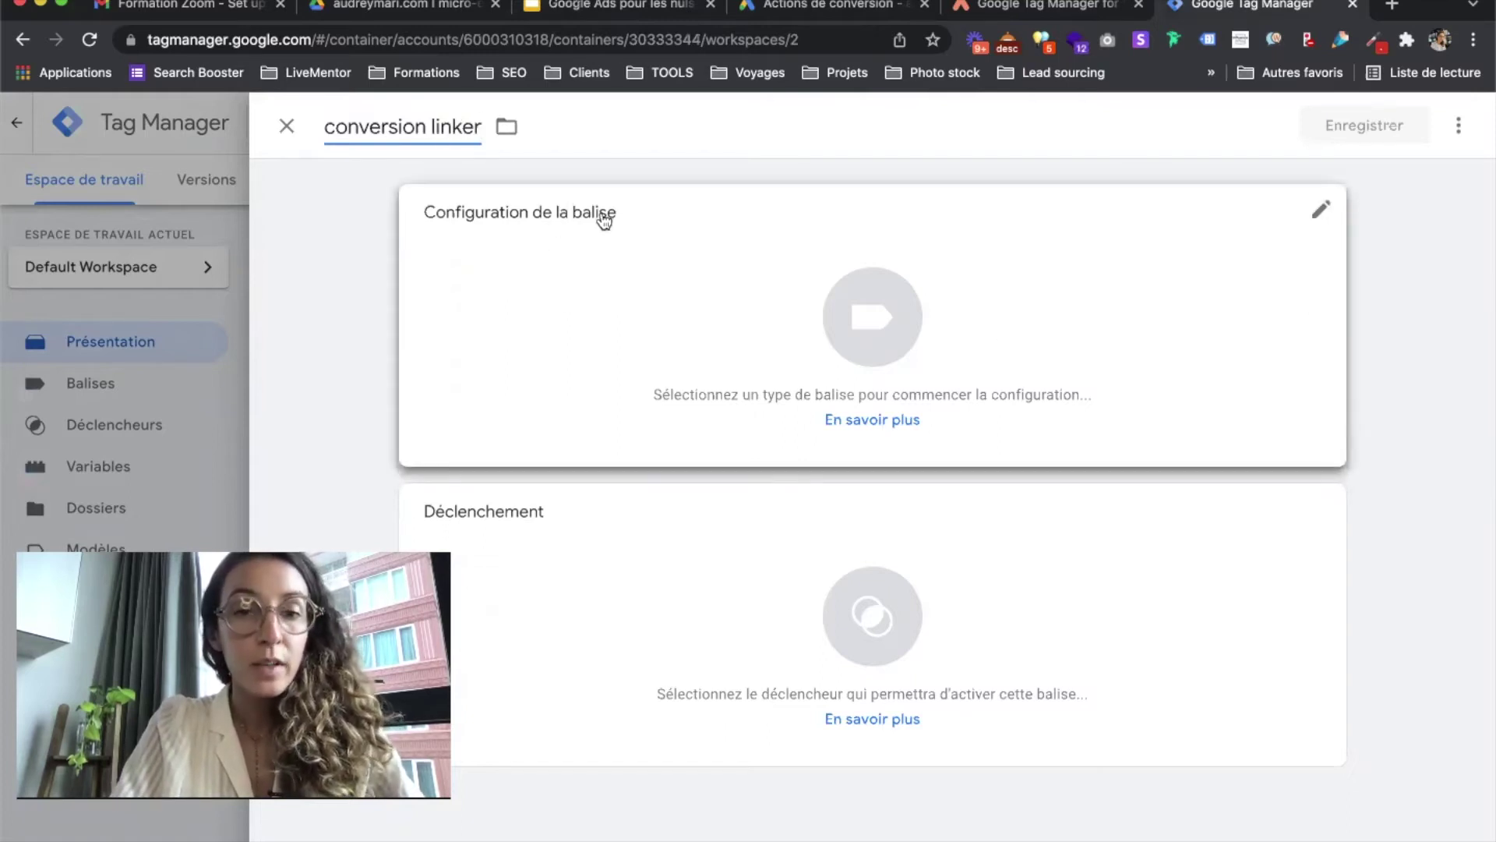
Choose Conversion Linker as the type of the new tag.
{"action": "left_click", "coordinate": [675, 352]}
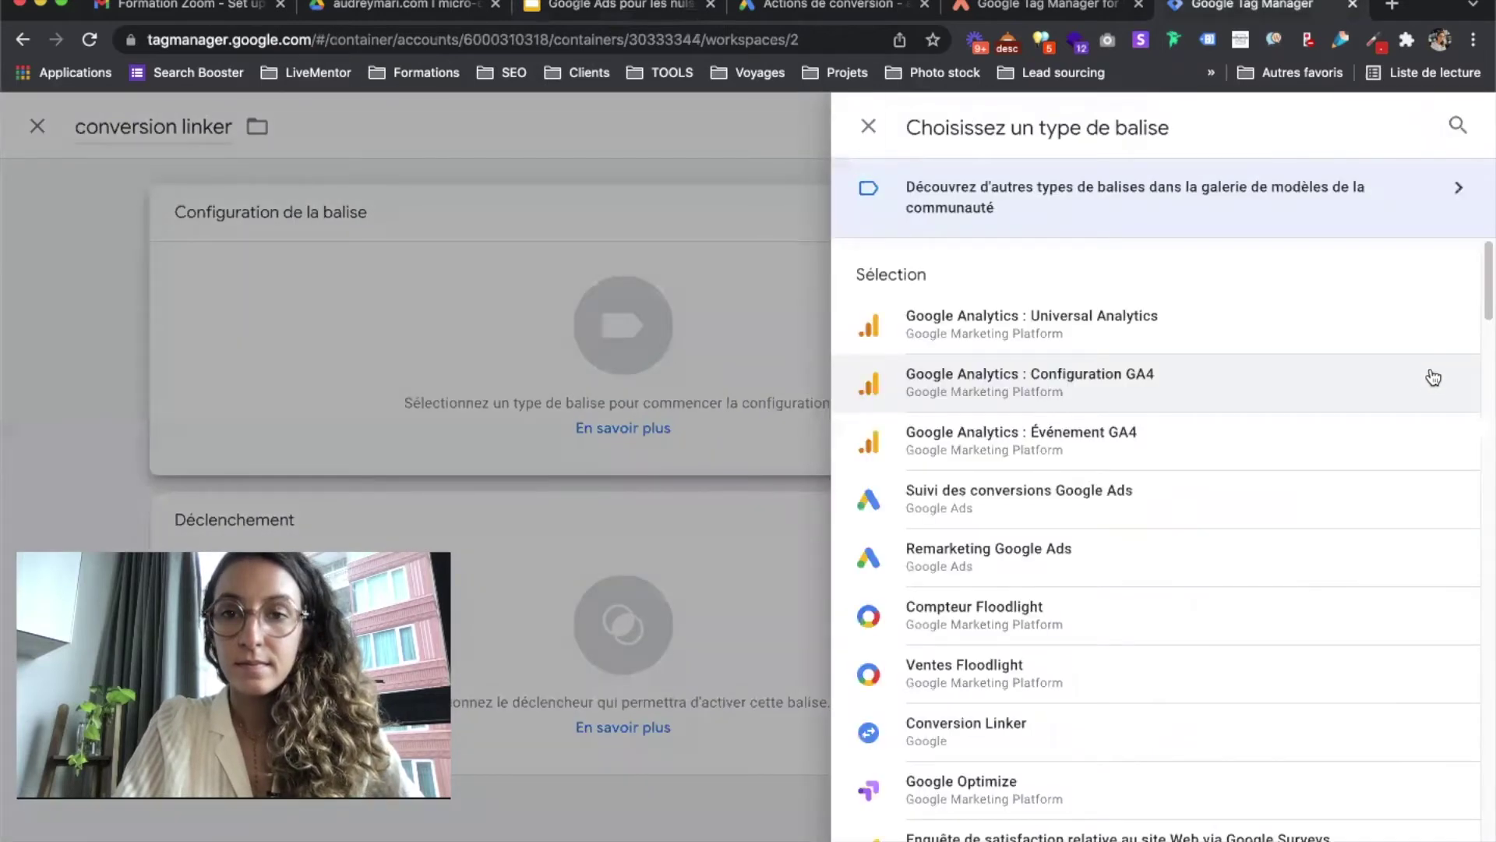
{"action": "scroll", "coordinate": [1185, 399], "scroll_direction": "down", "scroll_amount": 1}
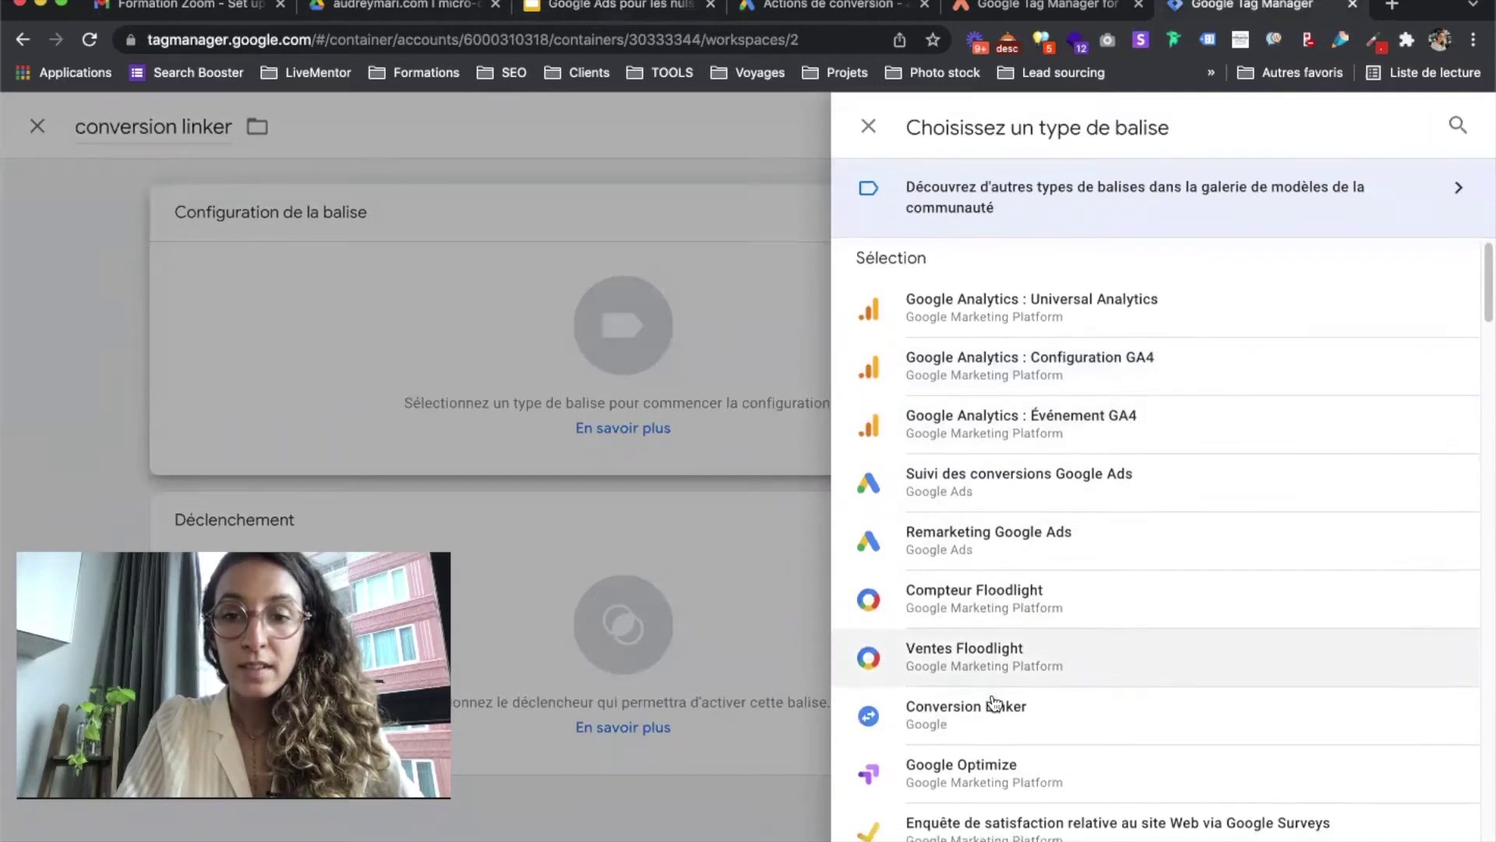
{"action": "scroll", "coordinate": [990, 701], "scroll_direction": "down", "scroll_amount": 1}
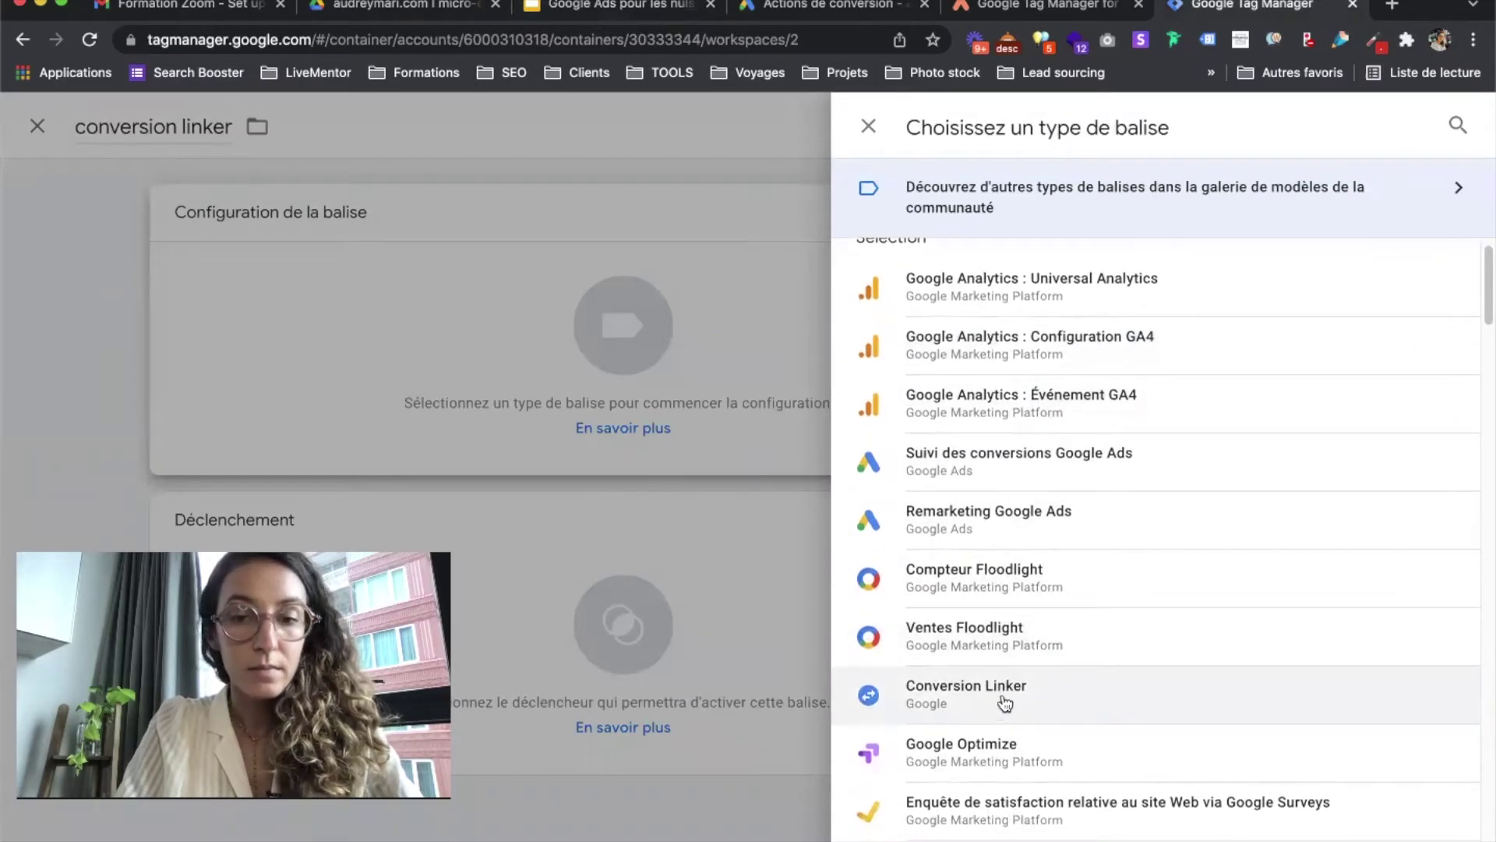
{"action": "left_click", "coordinate": [1005, 702]}
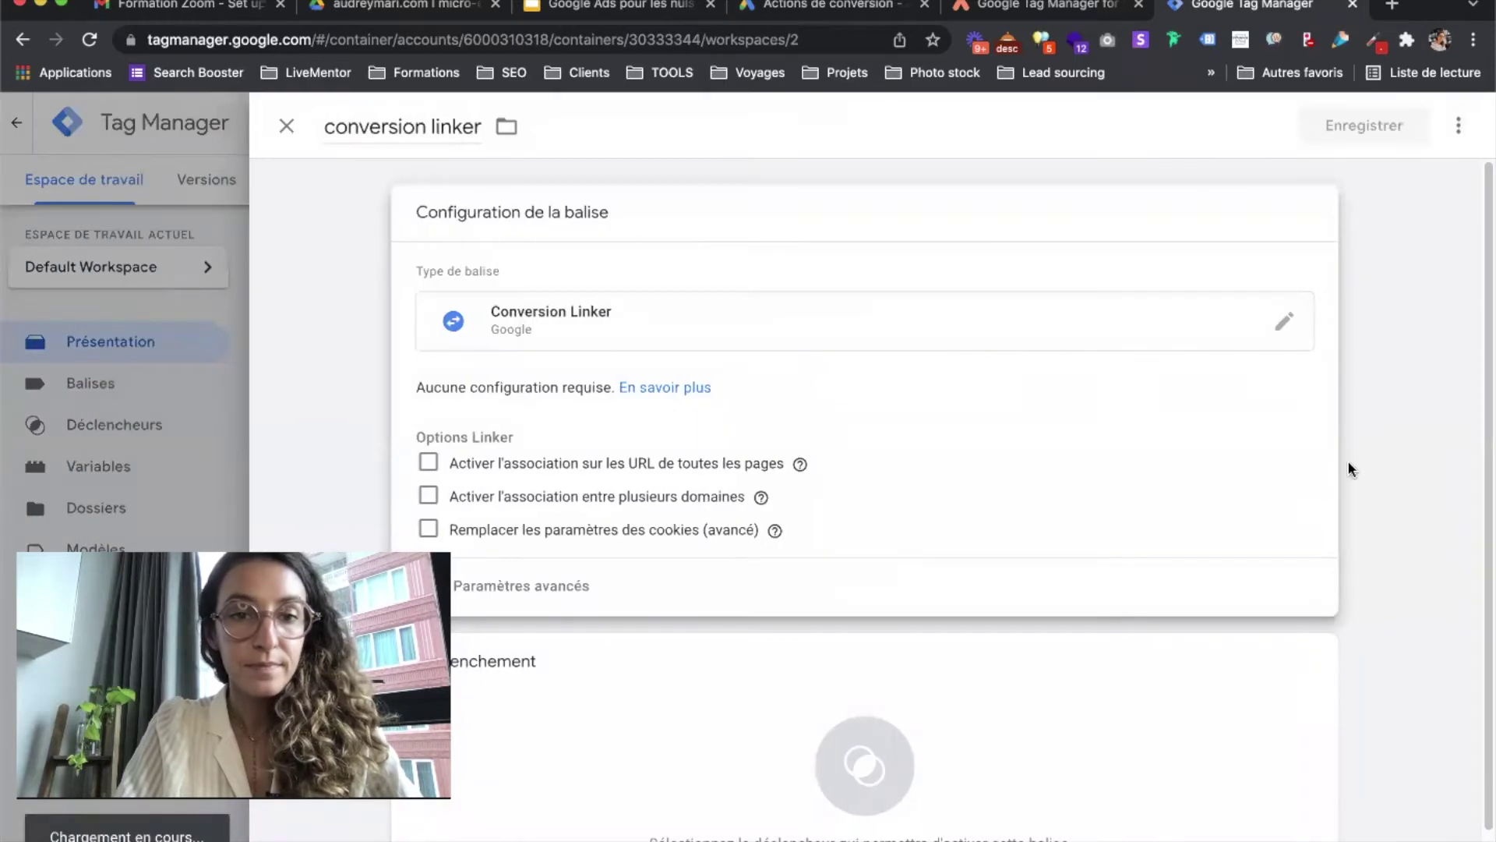
Set the tag to fire on the All Pages trigger and save it.
{"action": "scroll", "coordinate": [1341, 475], "scroll_direction": "down", "scroll_amount": 1}
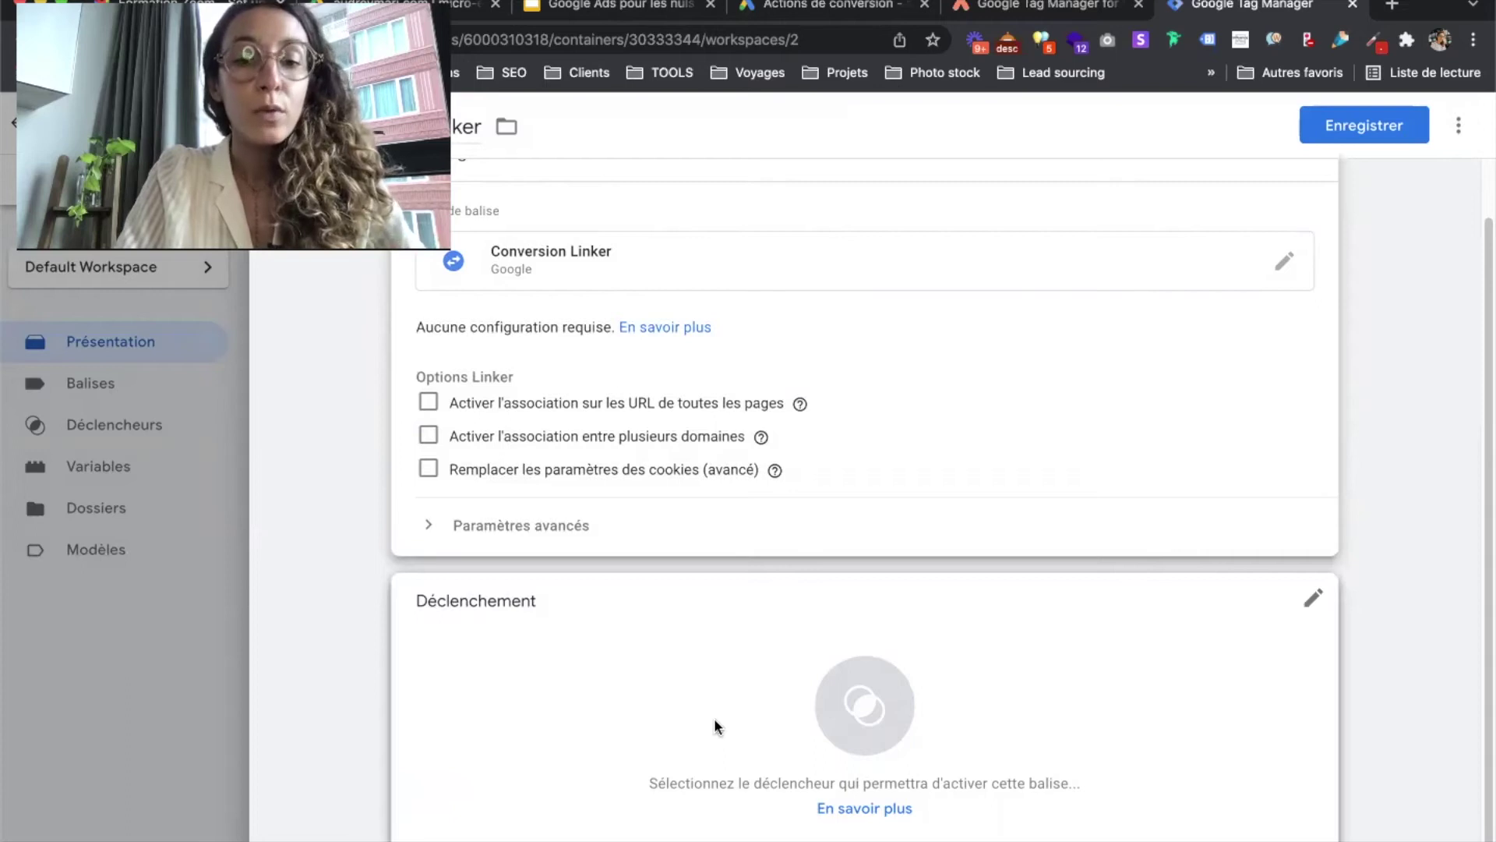
{"action": "left_click", "coordinate": [1312, 600]}
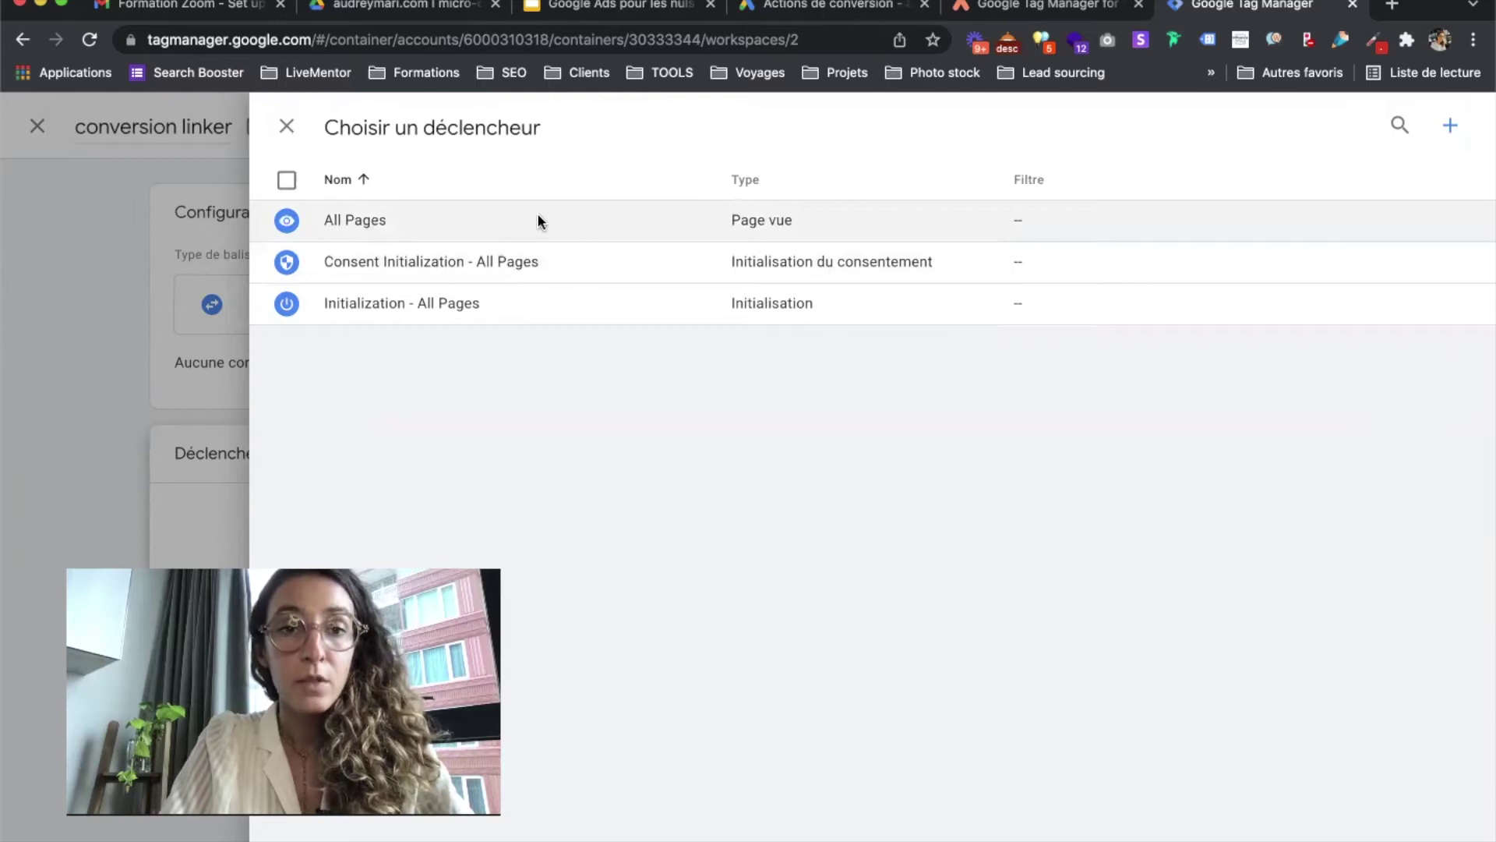
{"action": "left_click", "coordinate": [569, 216]}
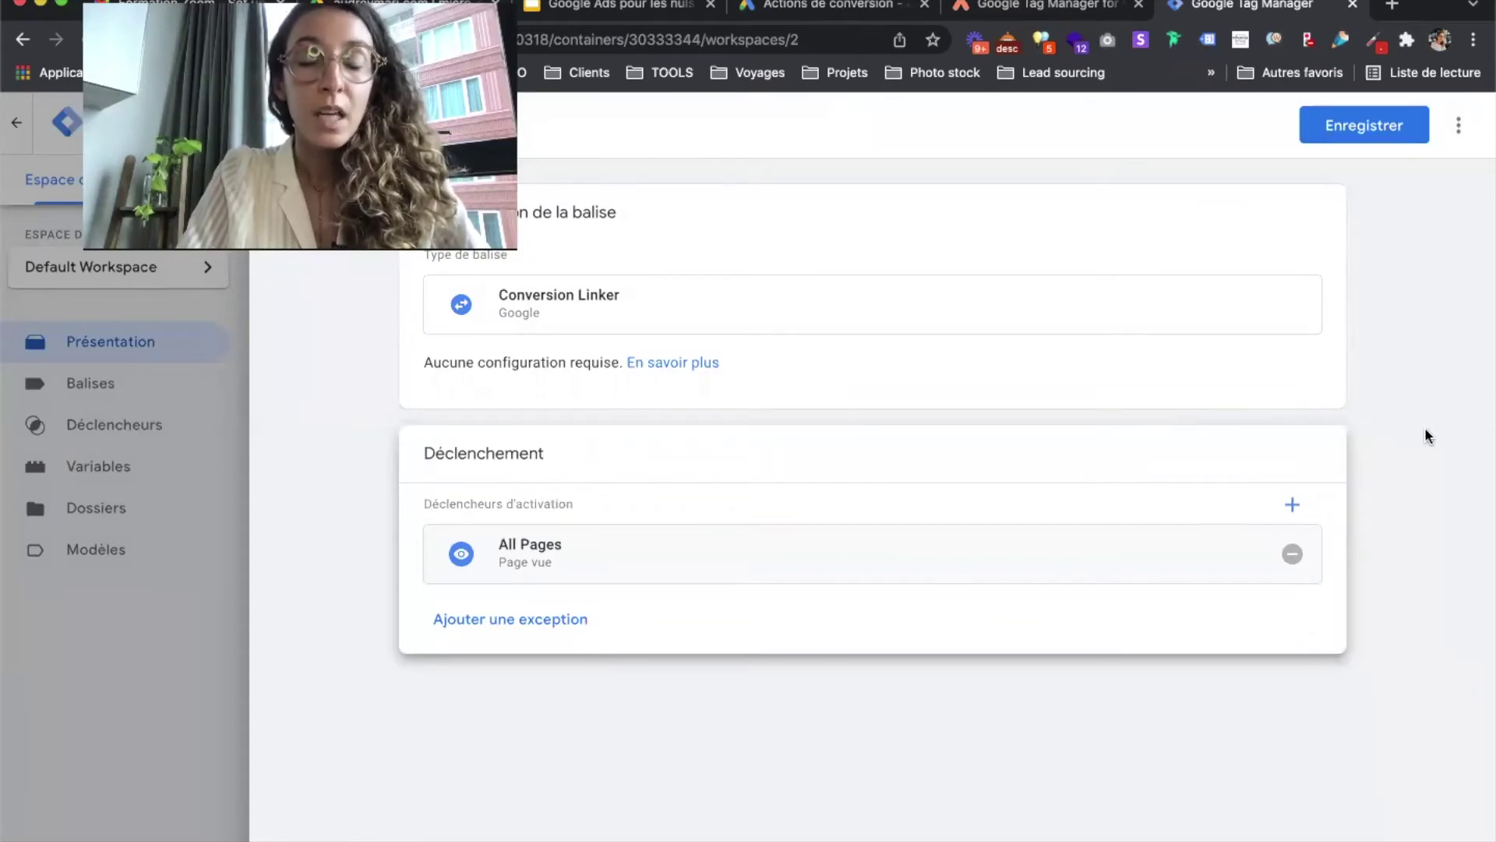
{"action": "left_click", "coordinate": [1362, 134]}
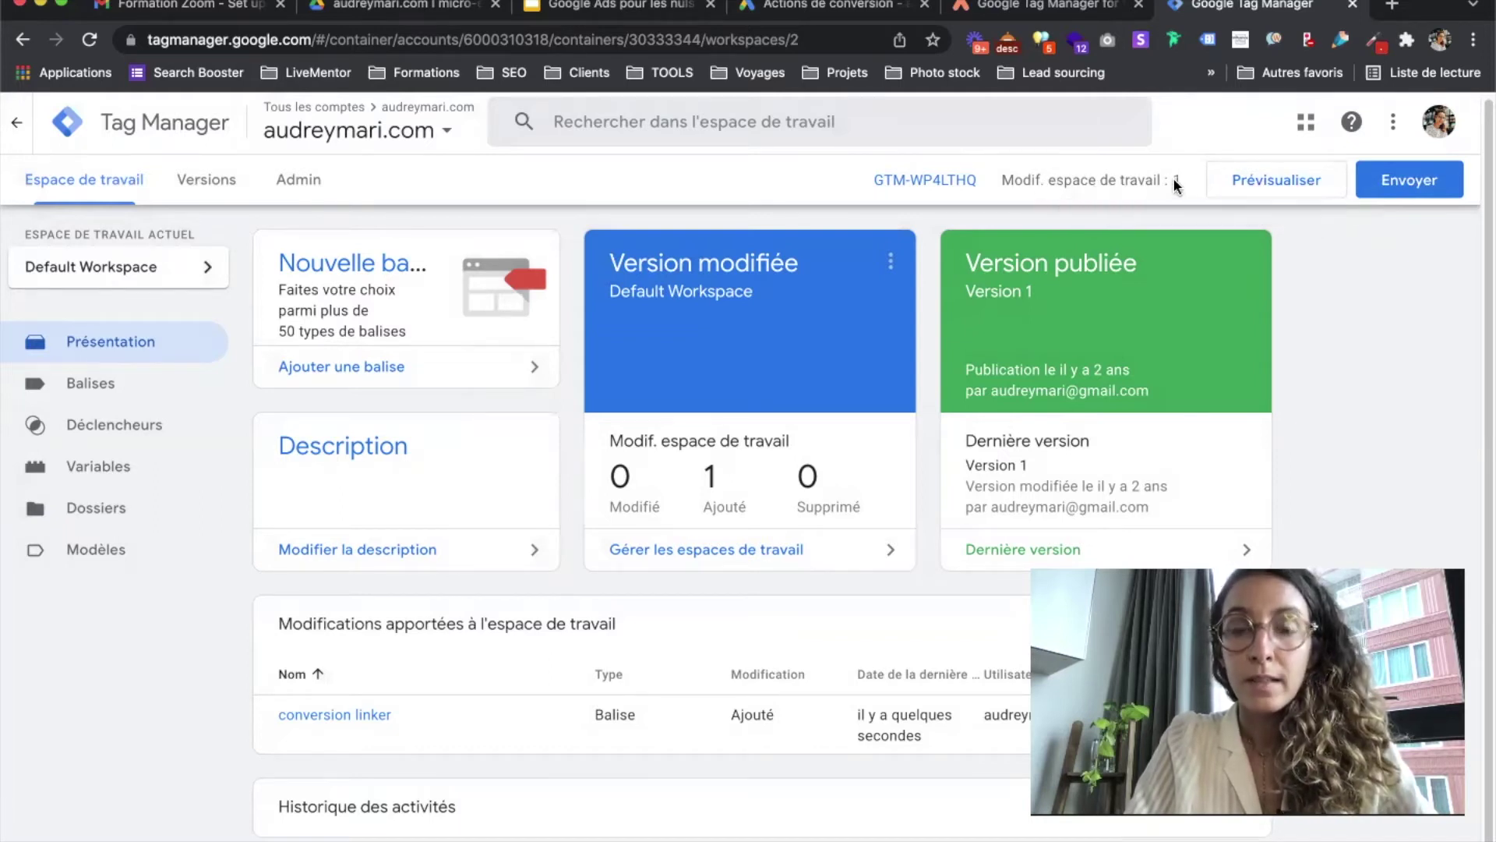
Submit the workspace changes and publish them to the Live environment, leaving the version name and description empty.
{"action": "left_click", "coordinate": [1403, 184]}
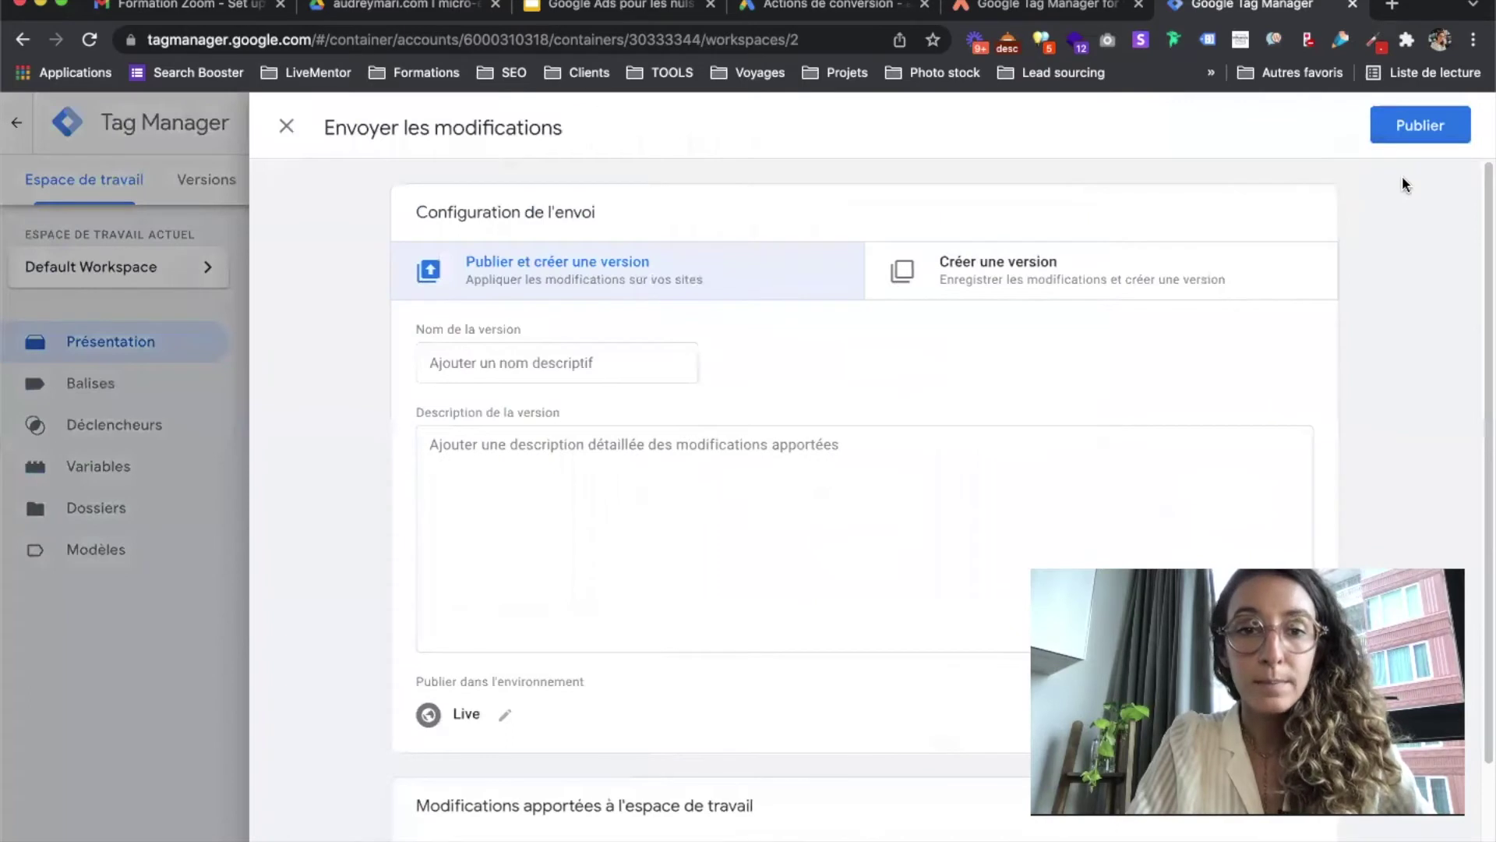
{"action": "scroll", "coordinate": [1349, 320], "scroll_direction": "down", "scroll_amount": 3}
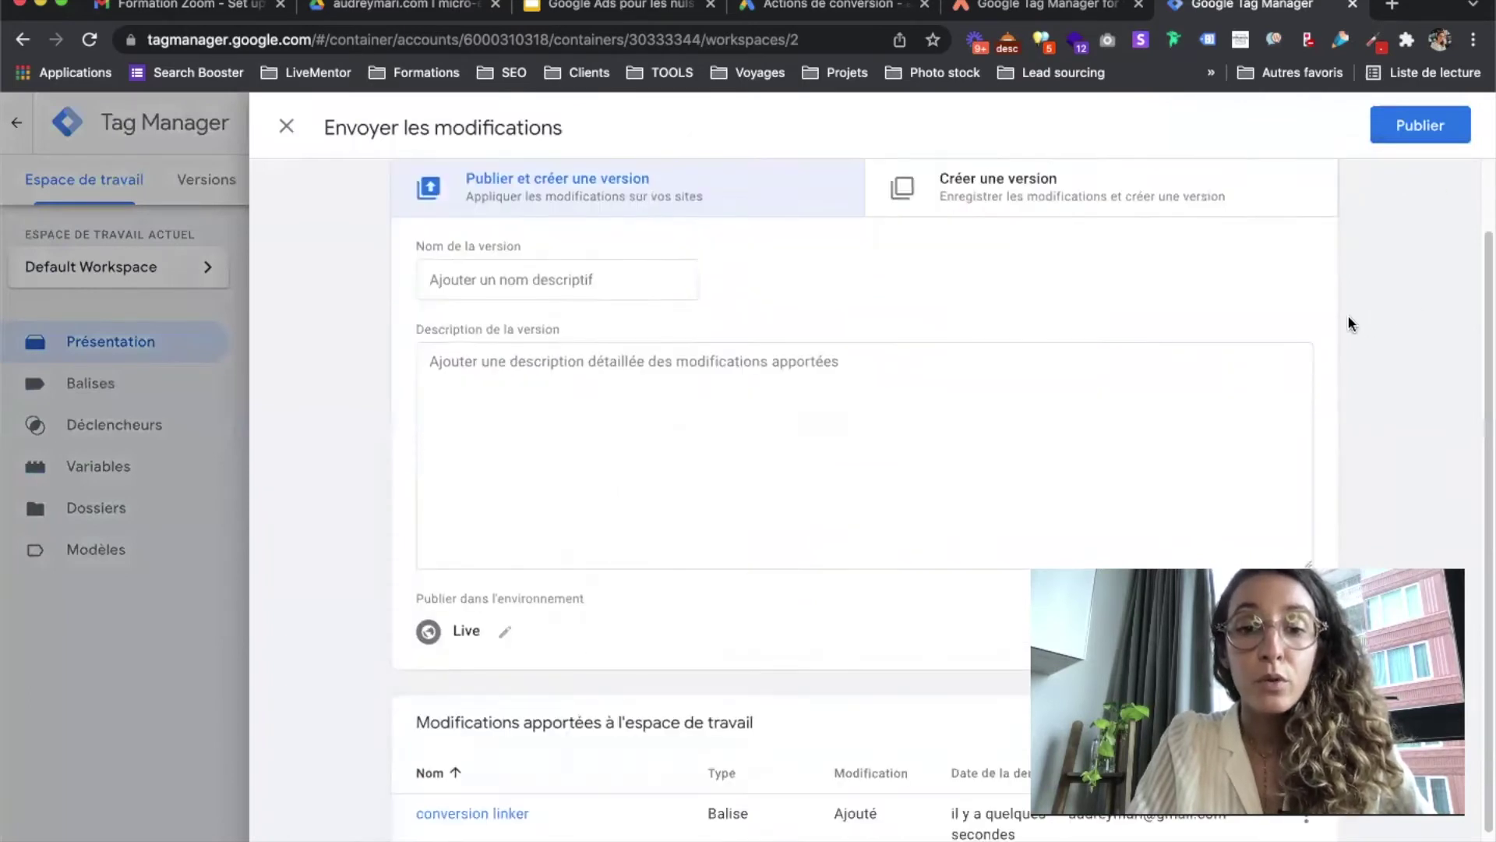
{"action": "scroll", "coordinate": [1340, 315], "scroll_direction": "up", "scroll_amount": 3}
{"action": "left_click", "coordinate": [1407, 133]}
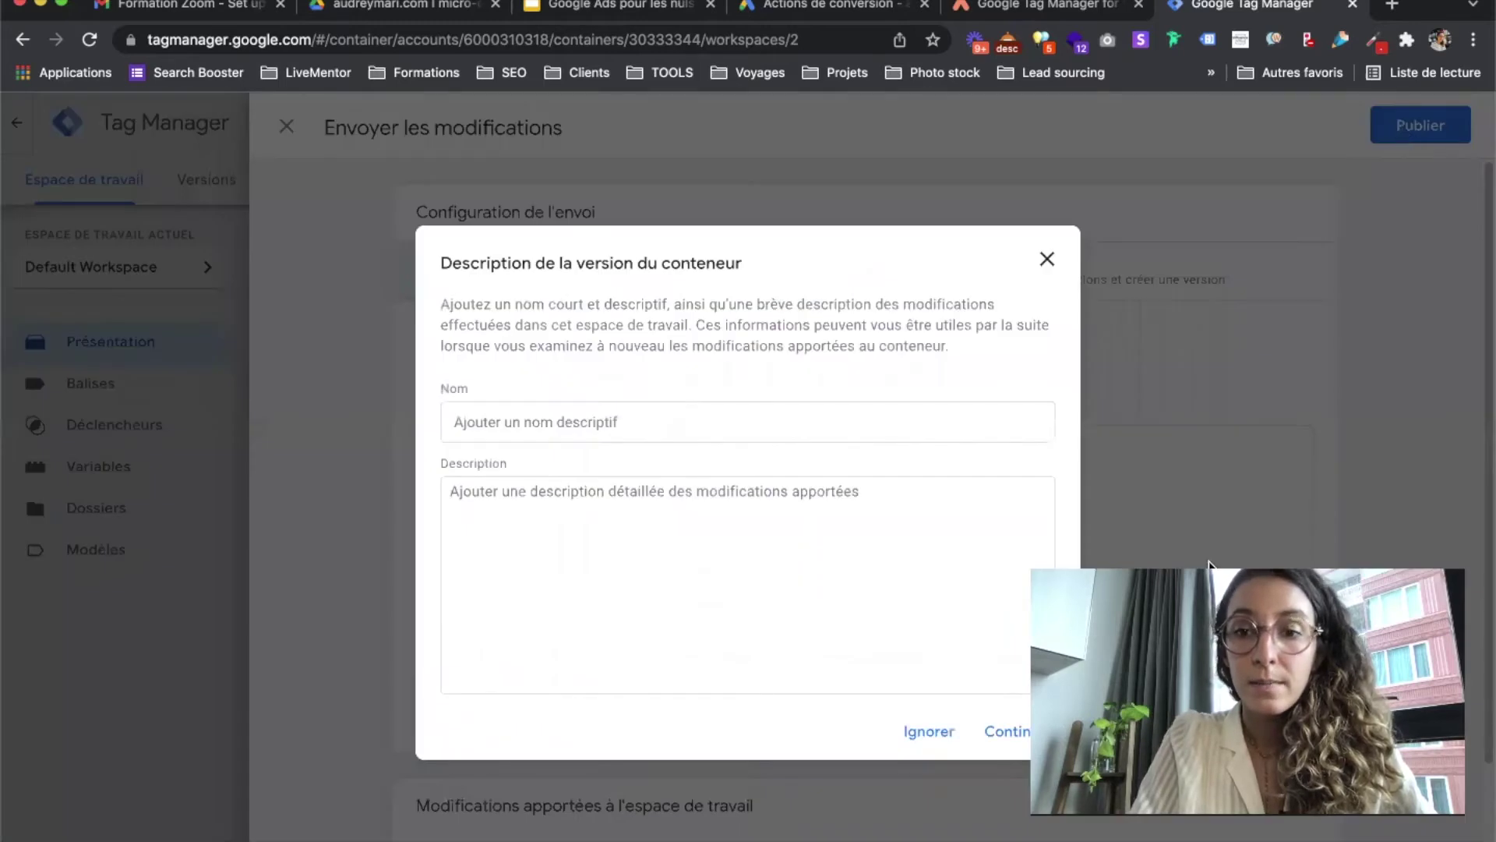
{"action": "left_click", "coordinate": [1021, 726]}
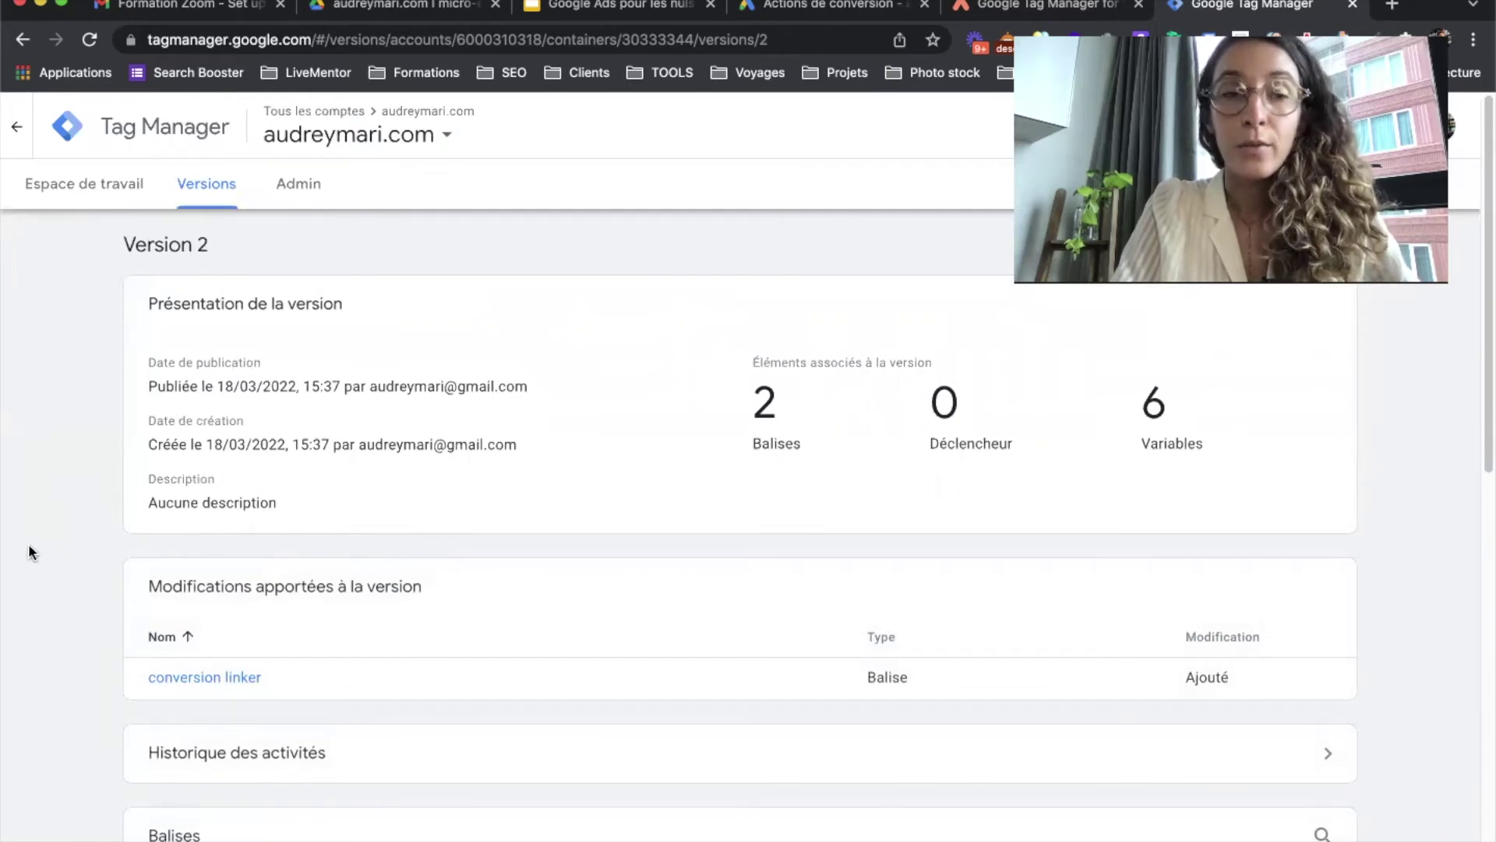
Return from the published version to the workspace and open its list of tags.
{"action": "scroll", "coordinate": [117, 207], "scroll_direction": "down", "scroll_amount": 1}
{"action": "left_click", "coordinate": [103, 187]}
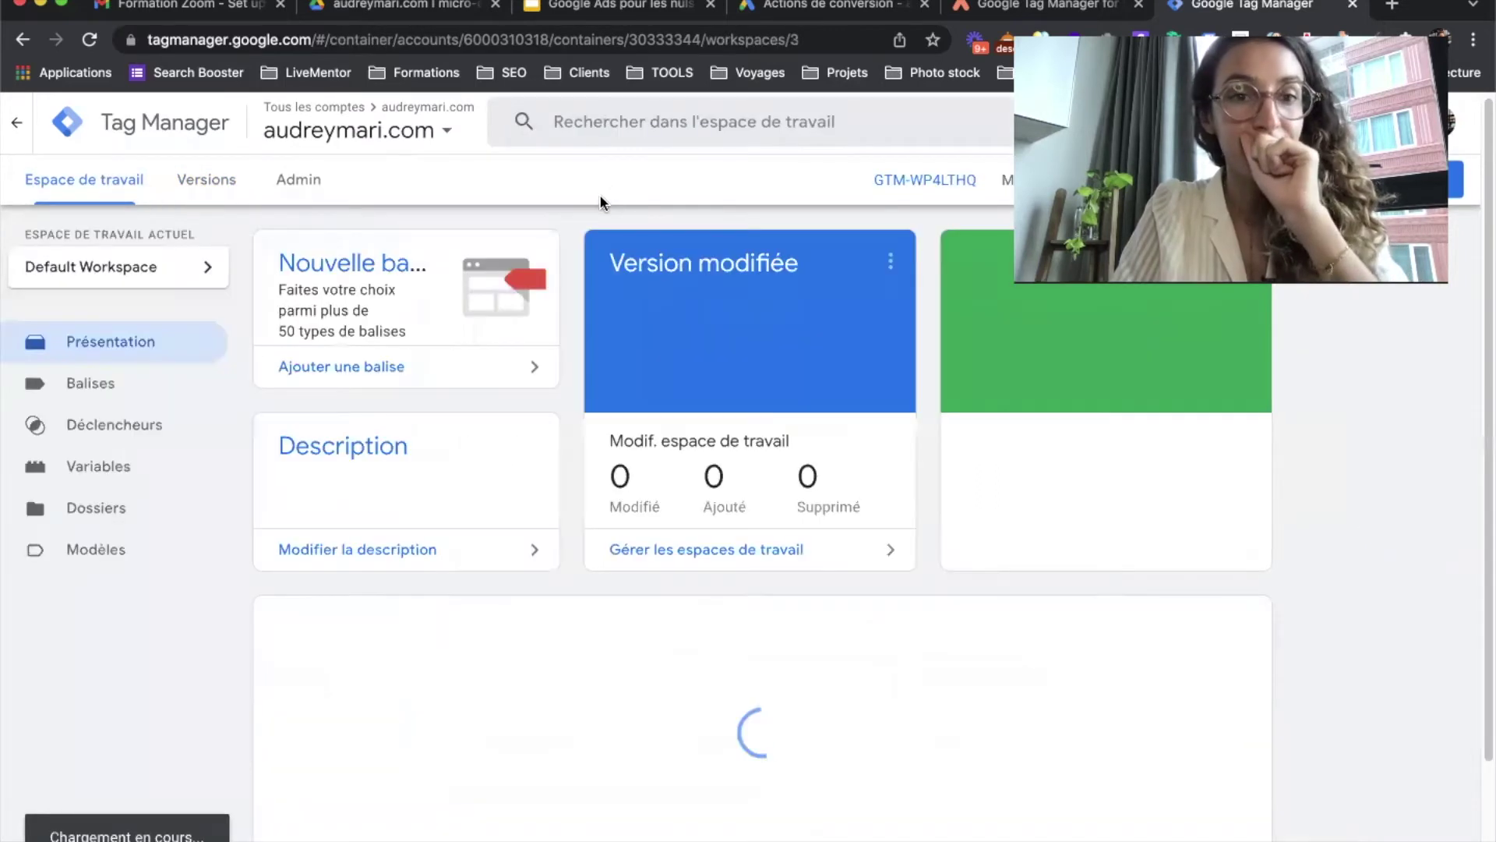
{"action": "left_click", "coordinate": [91, 384]}
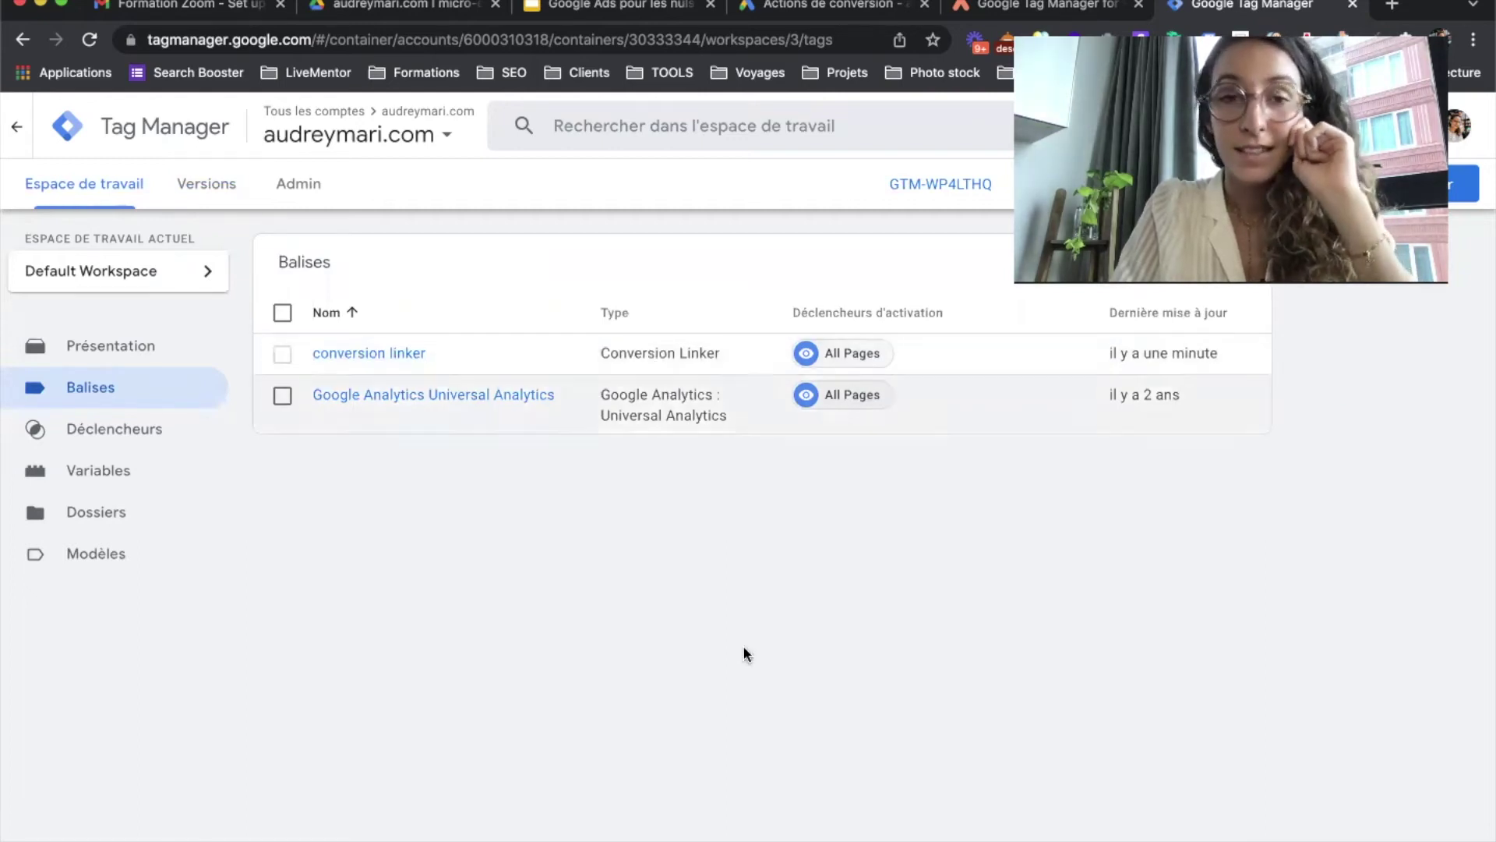
Switch to the "Google Ads pour les nuls" presentation and show slide 87 on tracking the right conversions.
{"action": "left_click", "coordinate": [568, 9]}
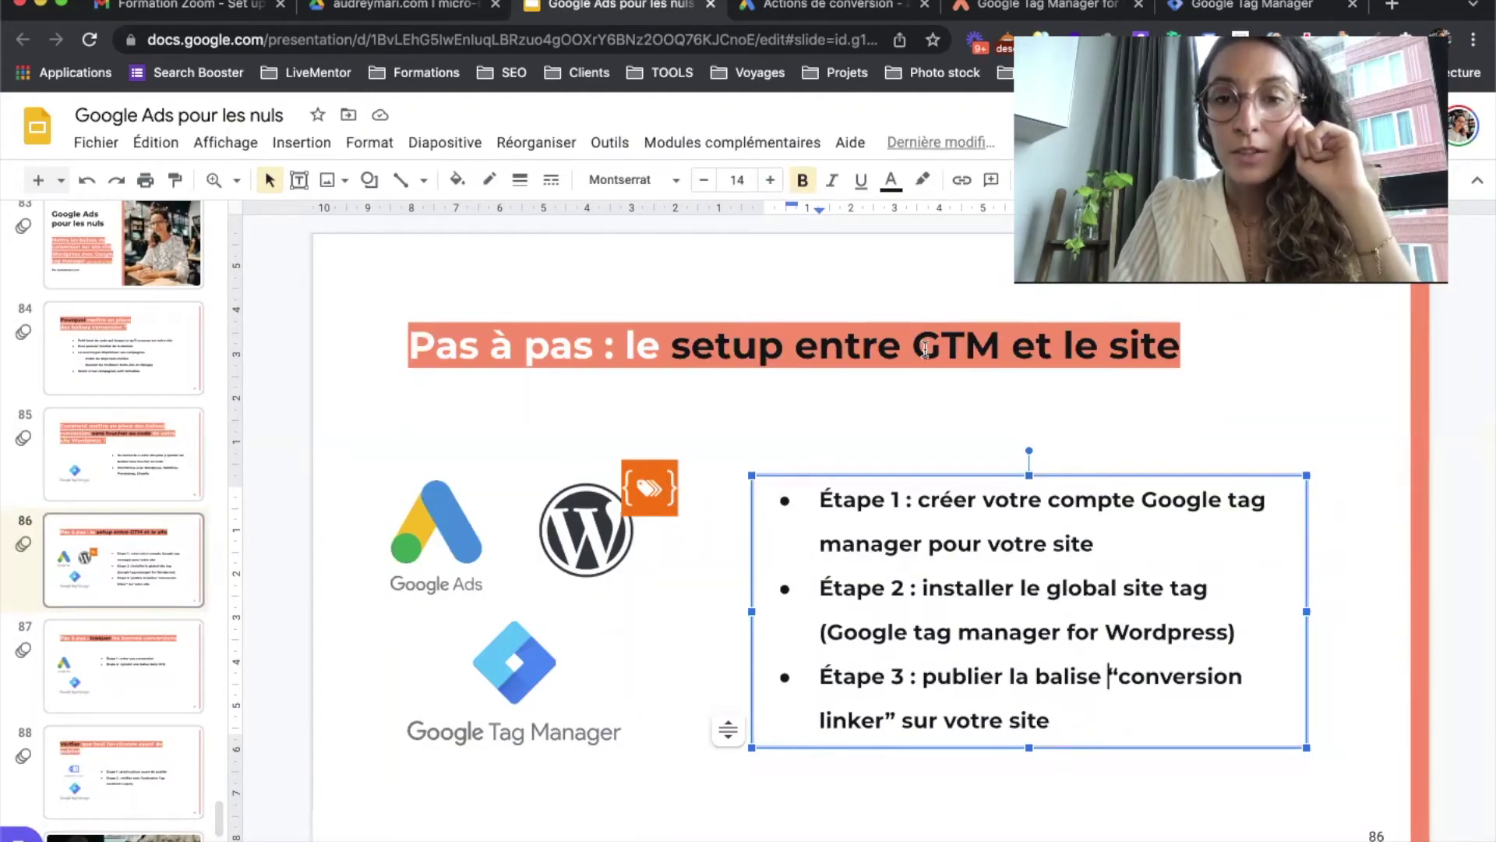
{"action": "left_click", "coordinate": [311, 438]}
{"action": "left_click", "coordinate": [105, 676]}
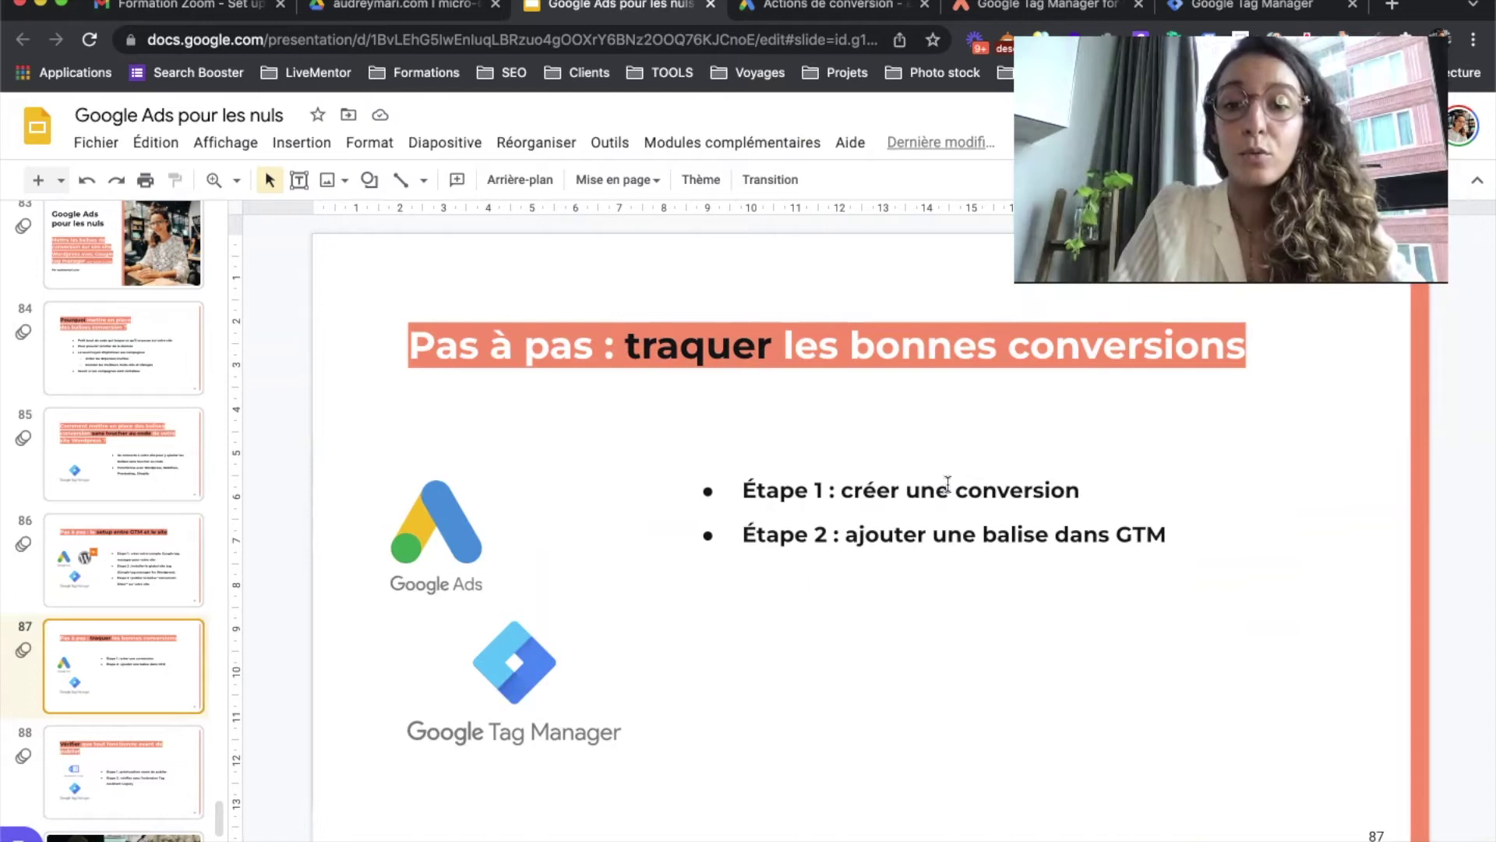
Switch to Google Ads, open the Conversions overview from the measurement tools and start a new website conversion action.
{"action": "left_click", "coordinate": [865, 4]}
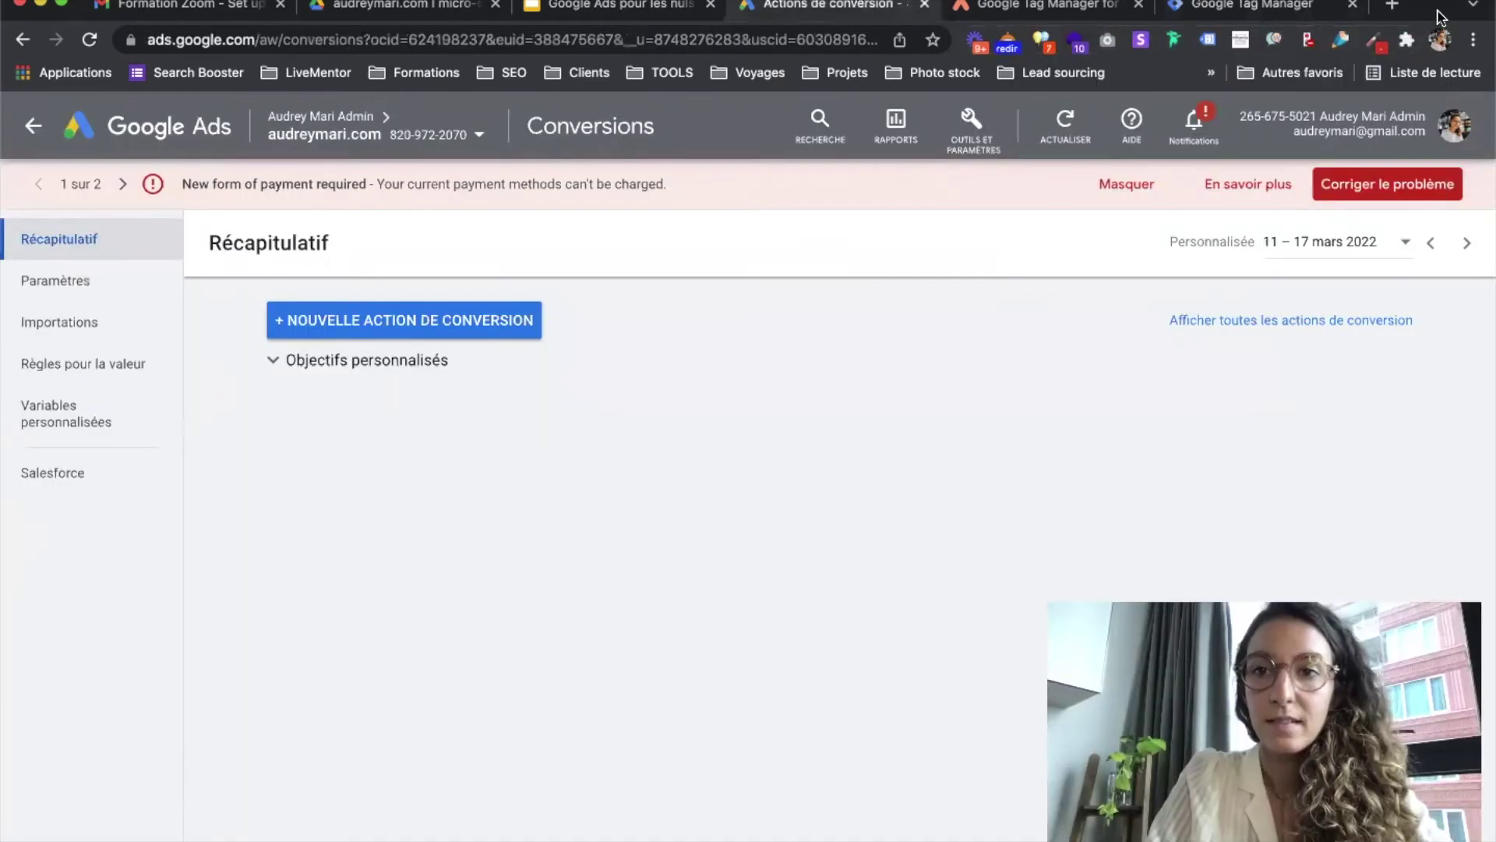
{"action": "left_click", "coordinate": [33, 126]}
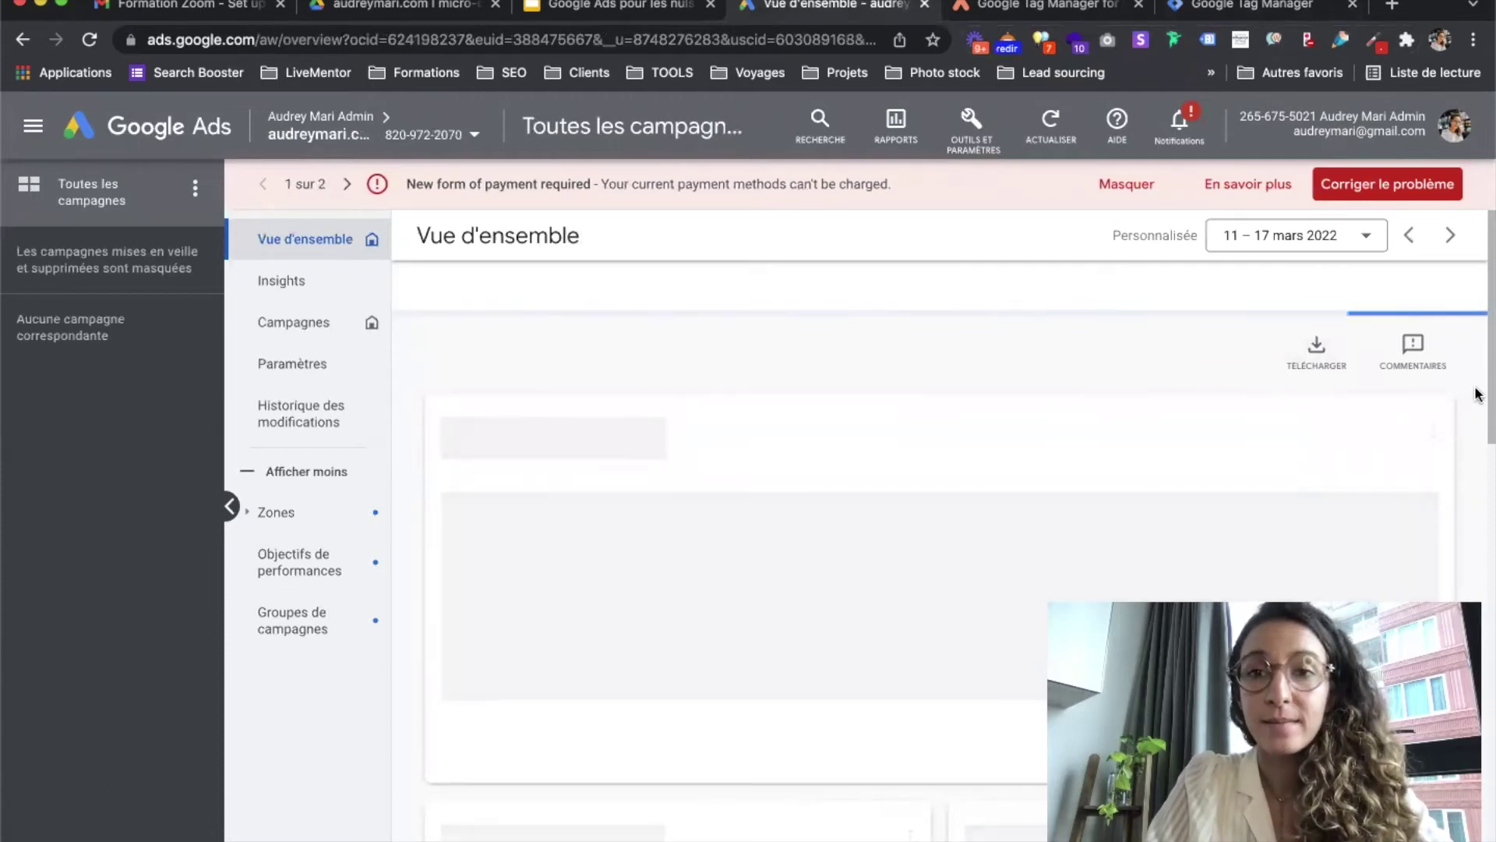
{"action": "left_click", "coordinate": [972, 144]}
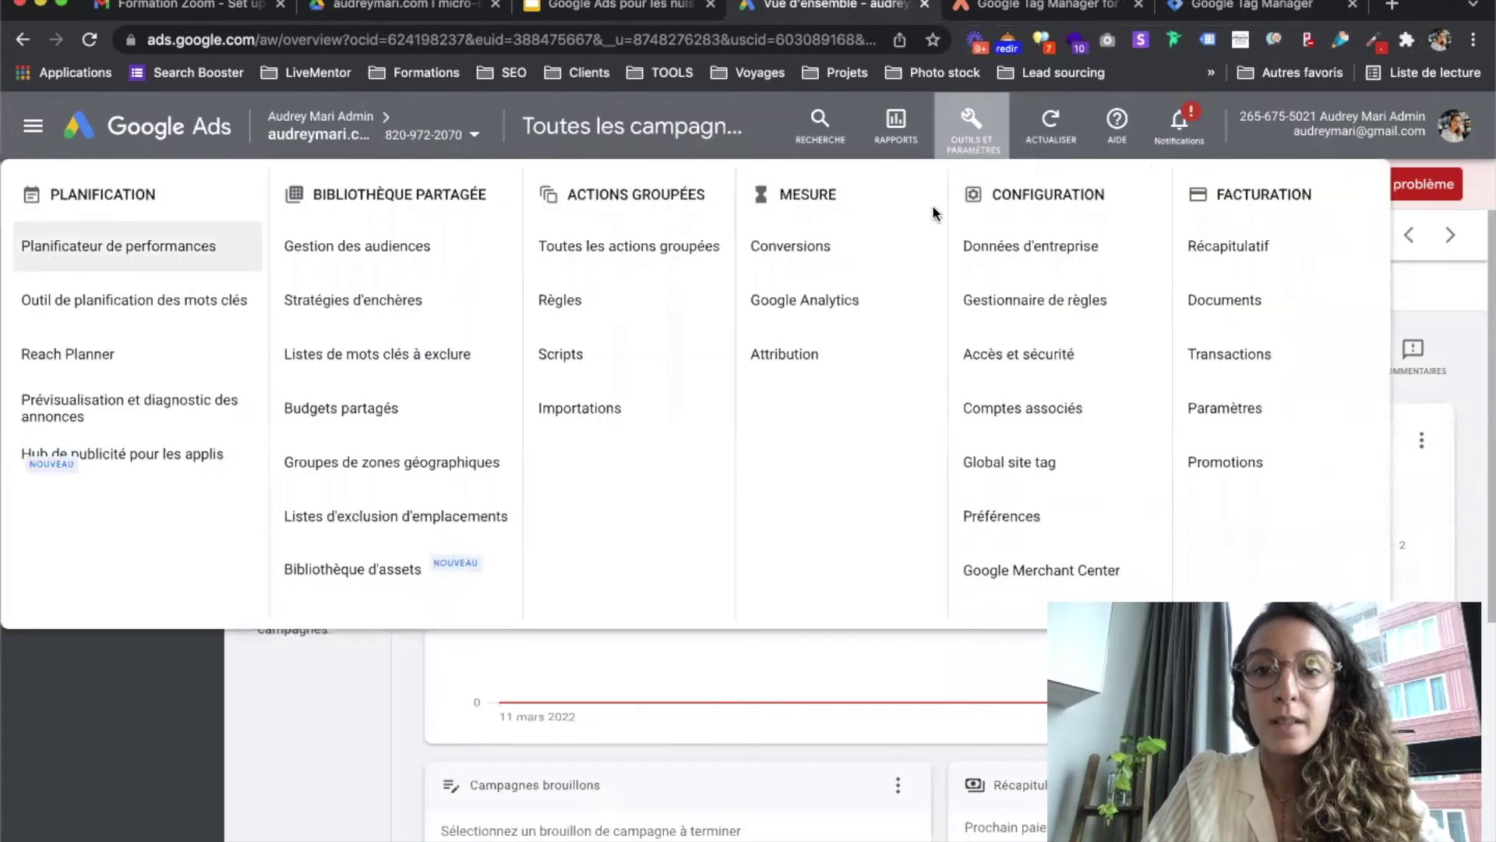
{"action": "left_click", "coordinate": [810, 257]}
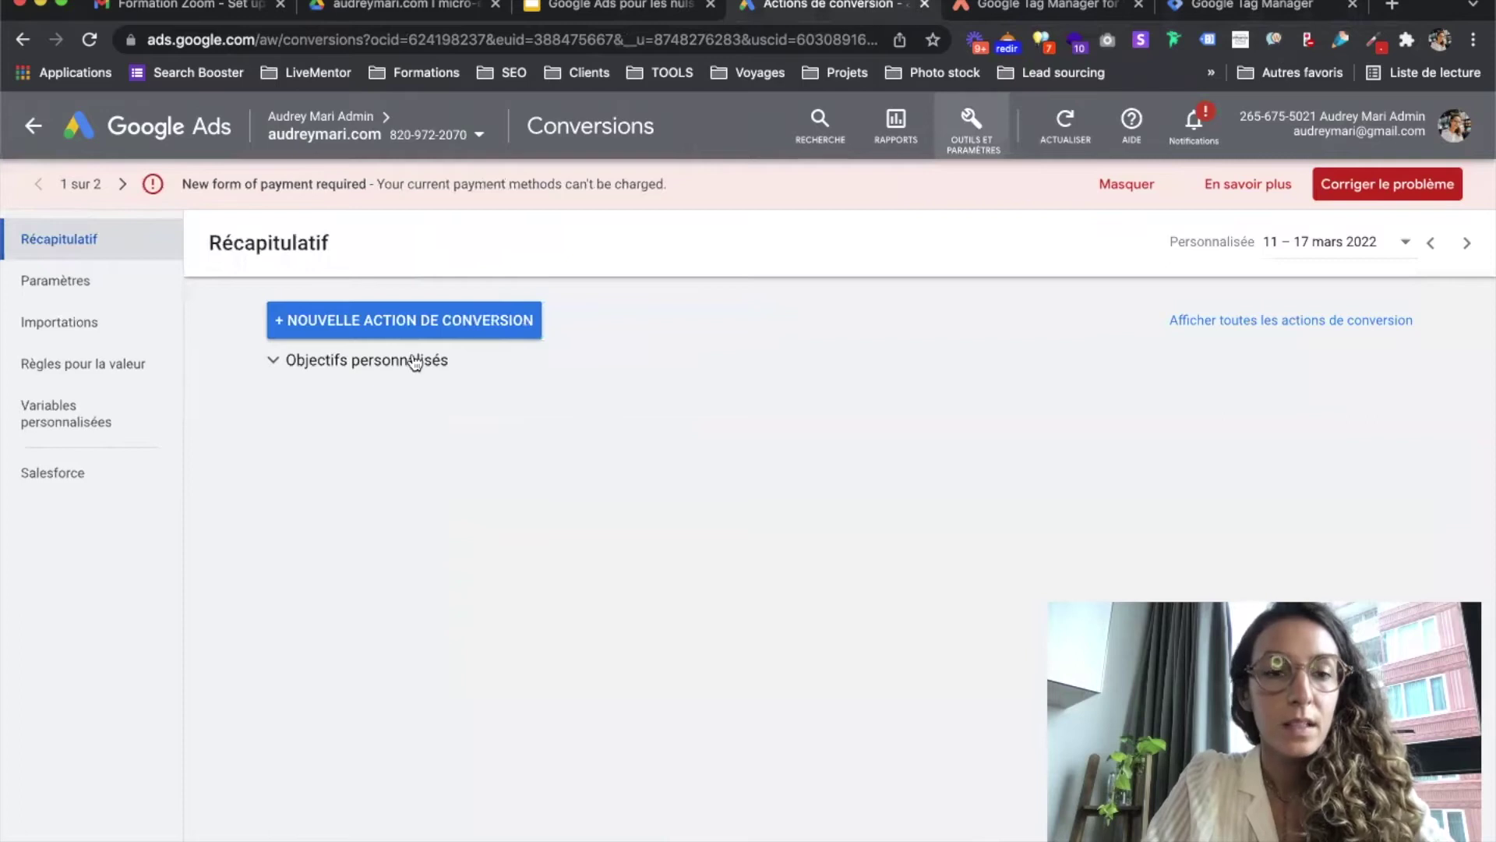
{"action": "left_click", "coordinate": [346, 327]}
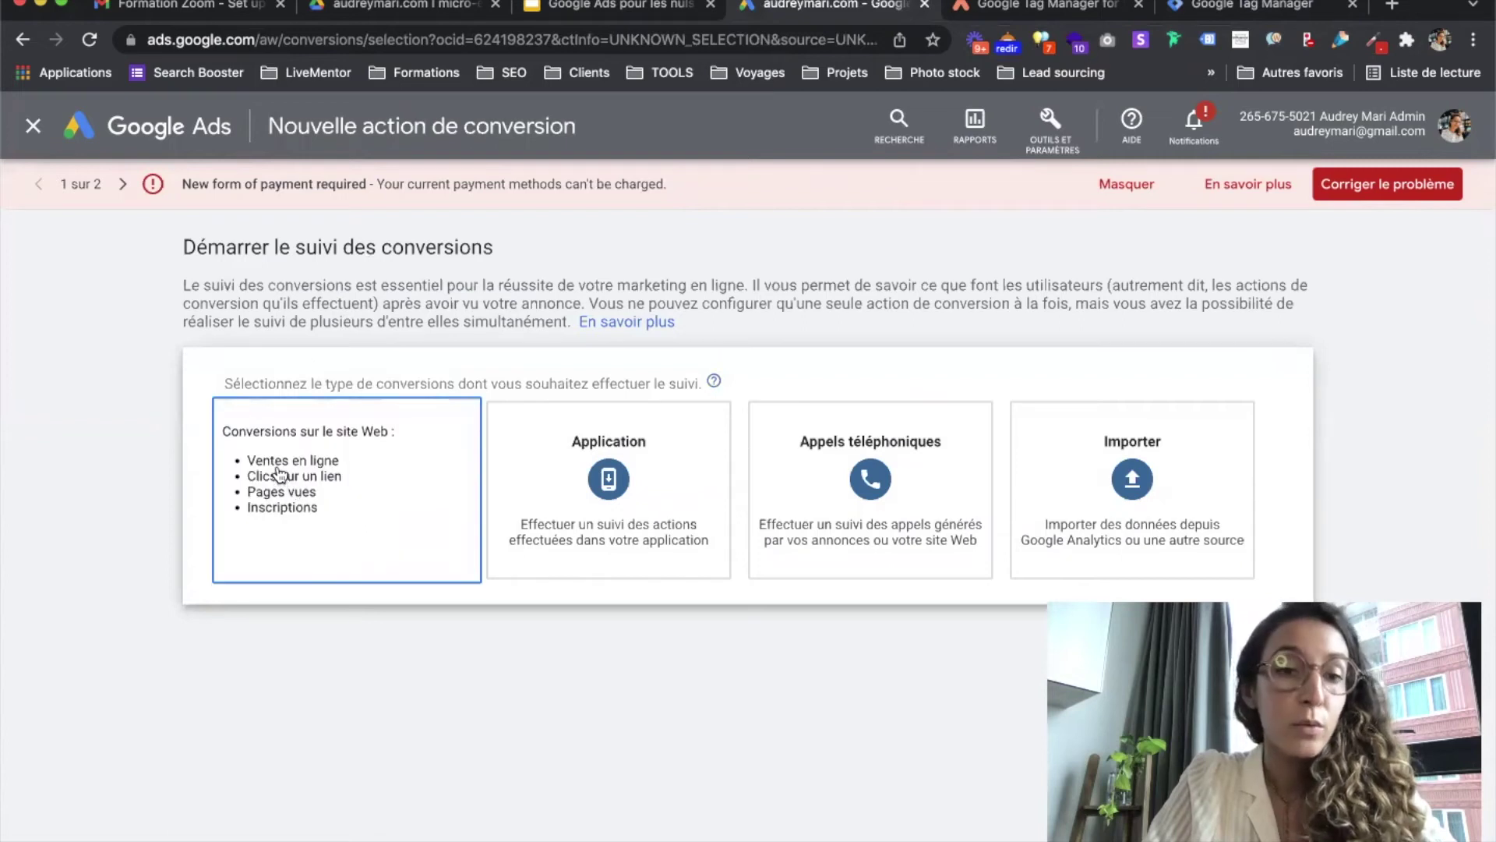
{"action": "left_click", "coordinate": [366, 502]}
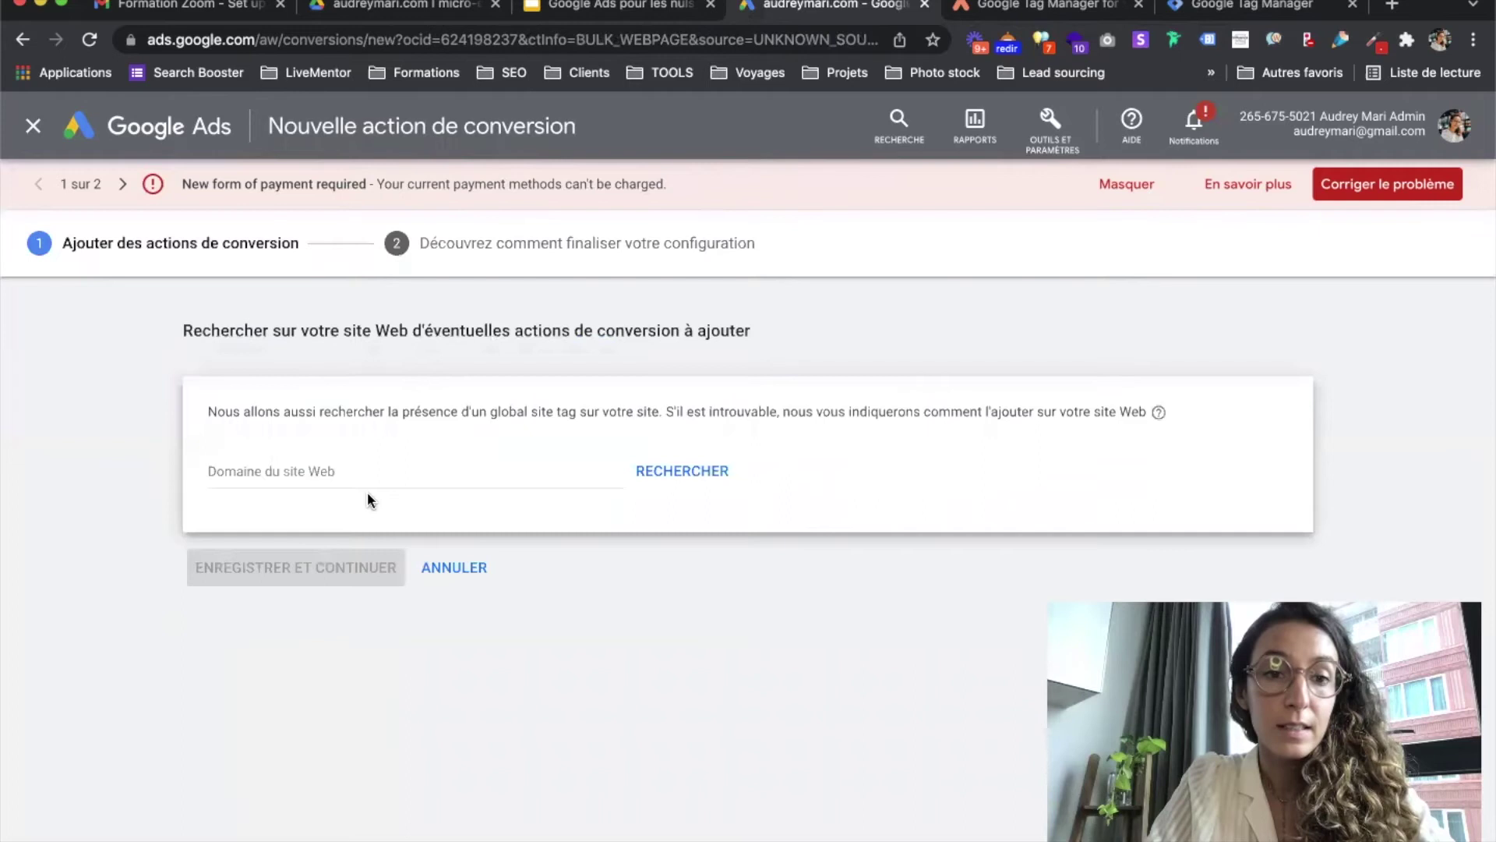
{"action": "left_click", "coordinate": [354, 470]}
{"action": "left_click", "coordinate": [117, 494]}
{"action": "left_click", "coordinate": [293, 468]}
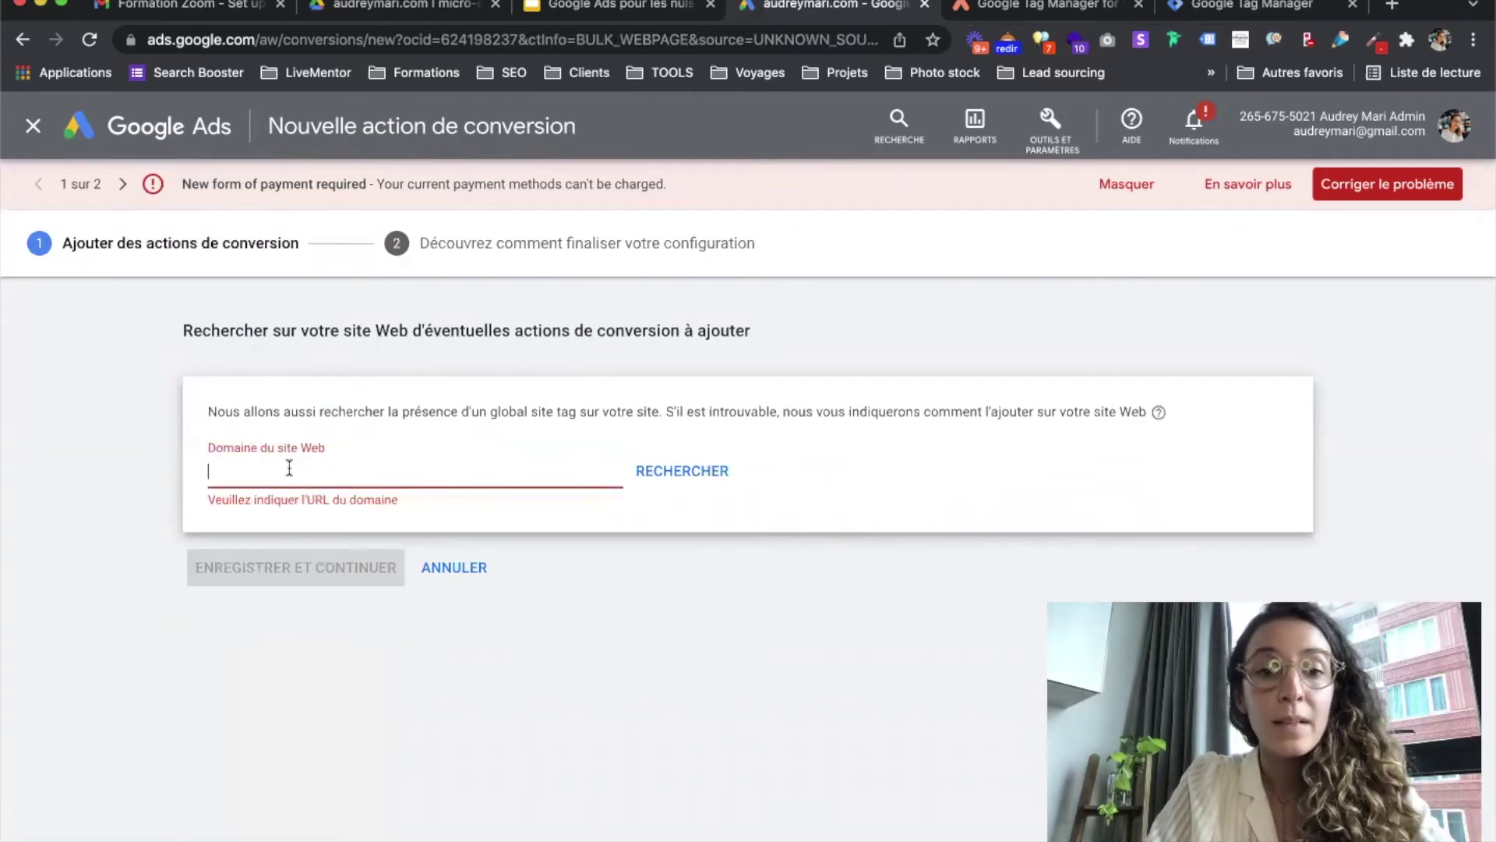
{"action": "left_click", "coordinate": [252, 472]}
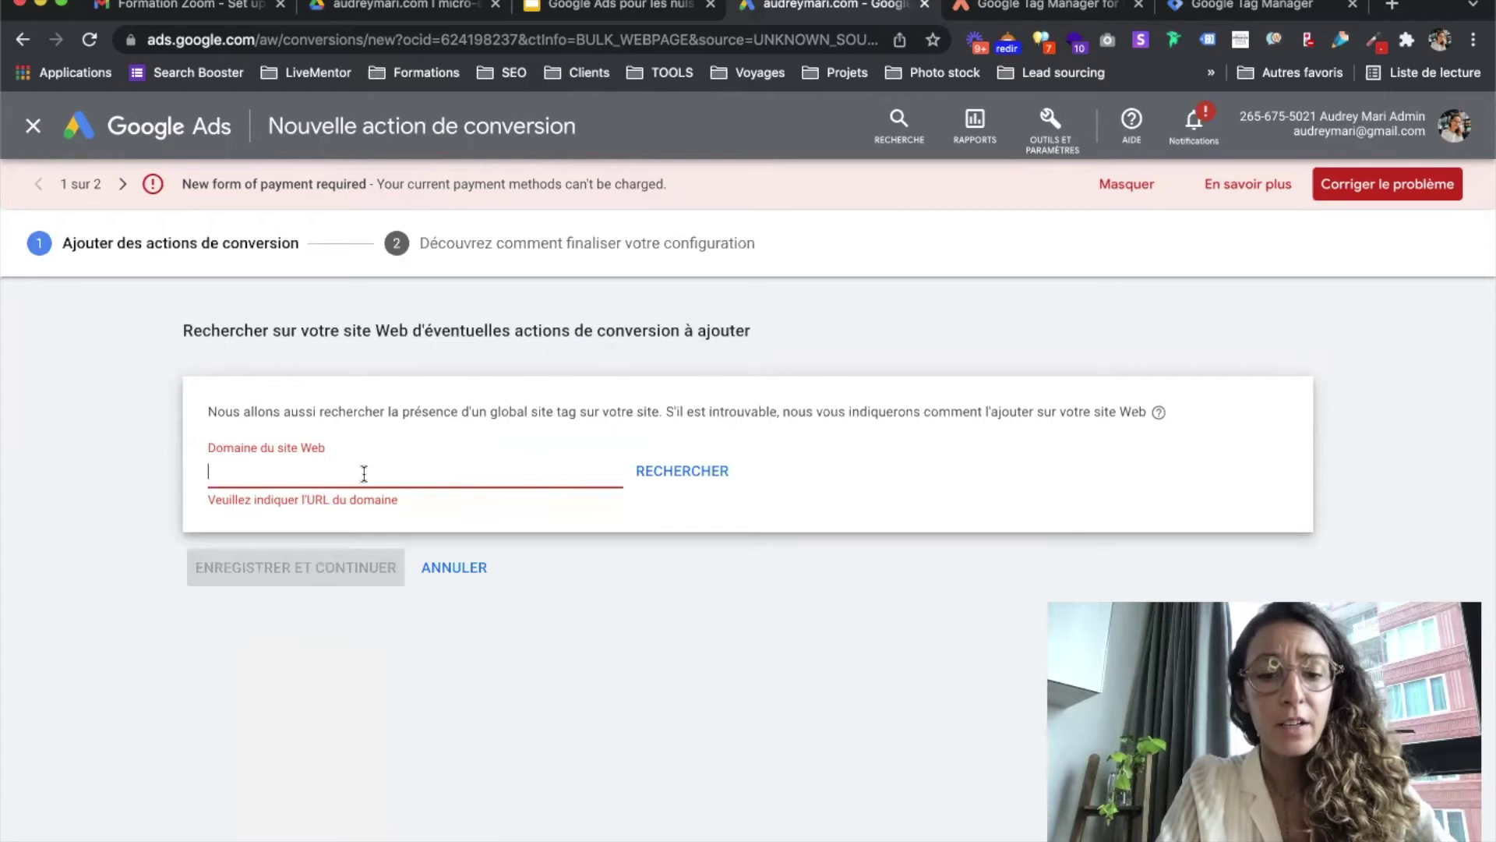
{"action": "type", "text": "https"}
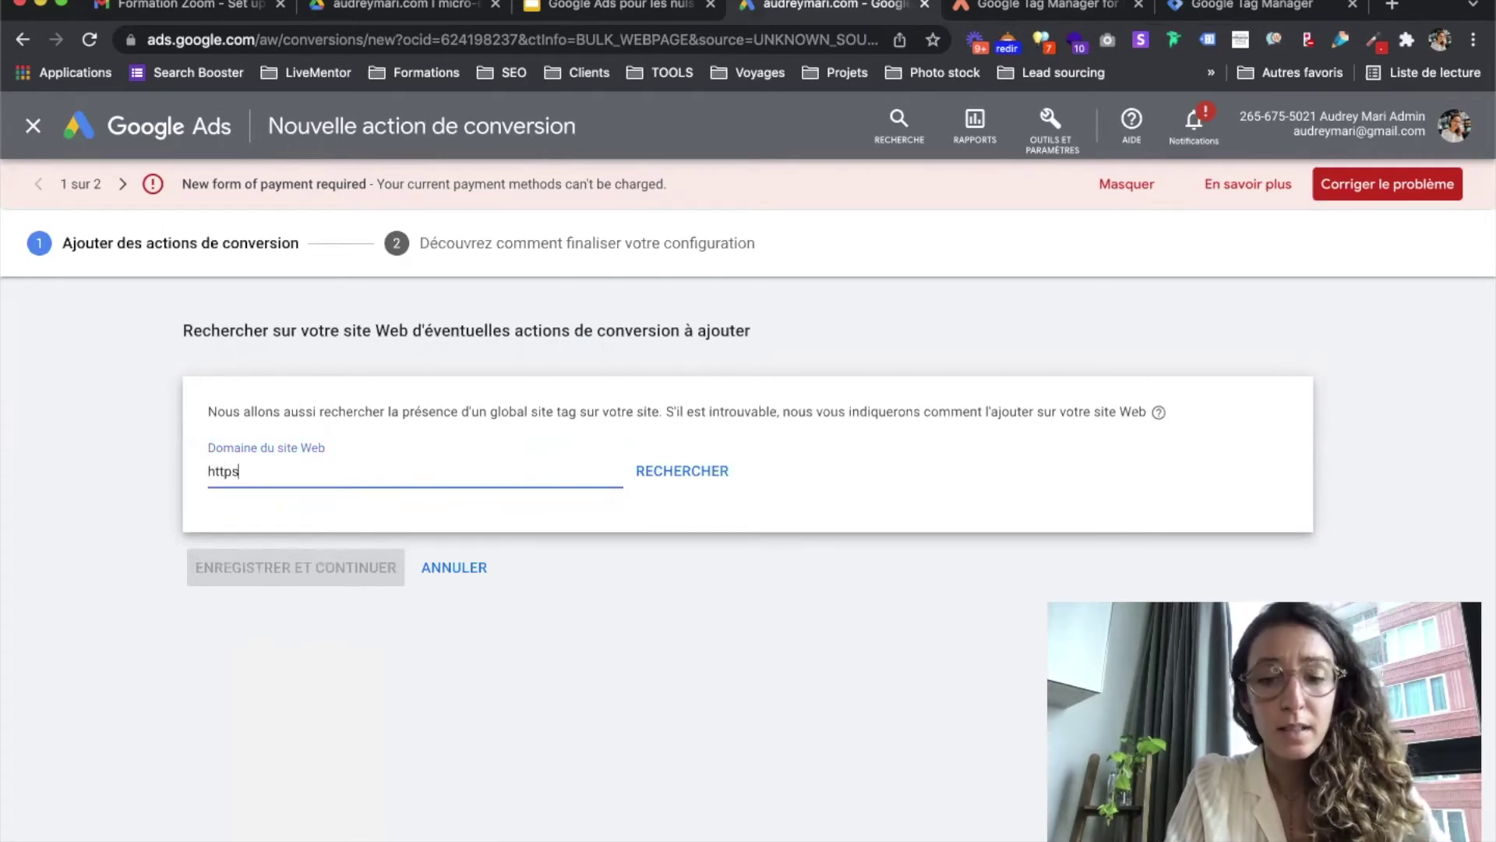
{"action": "type", "text": "://ww"}
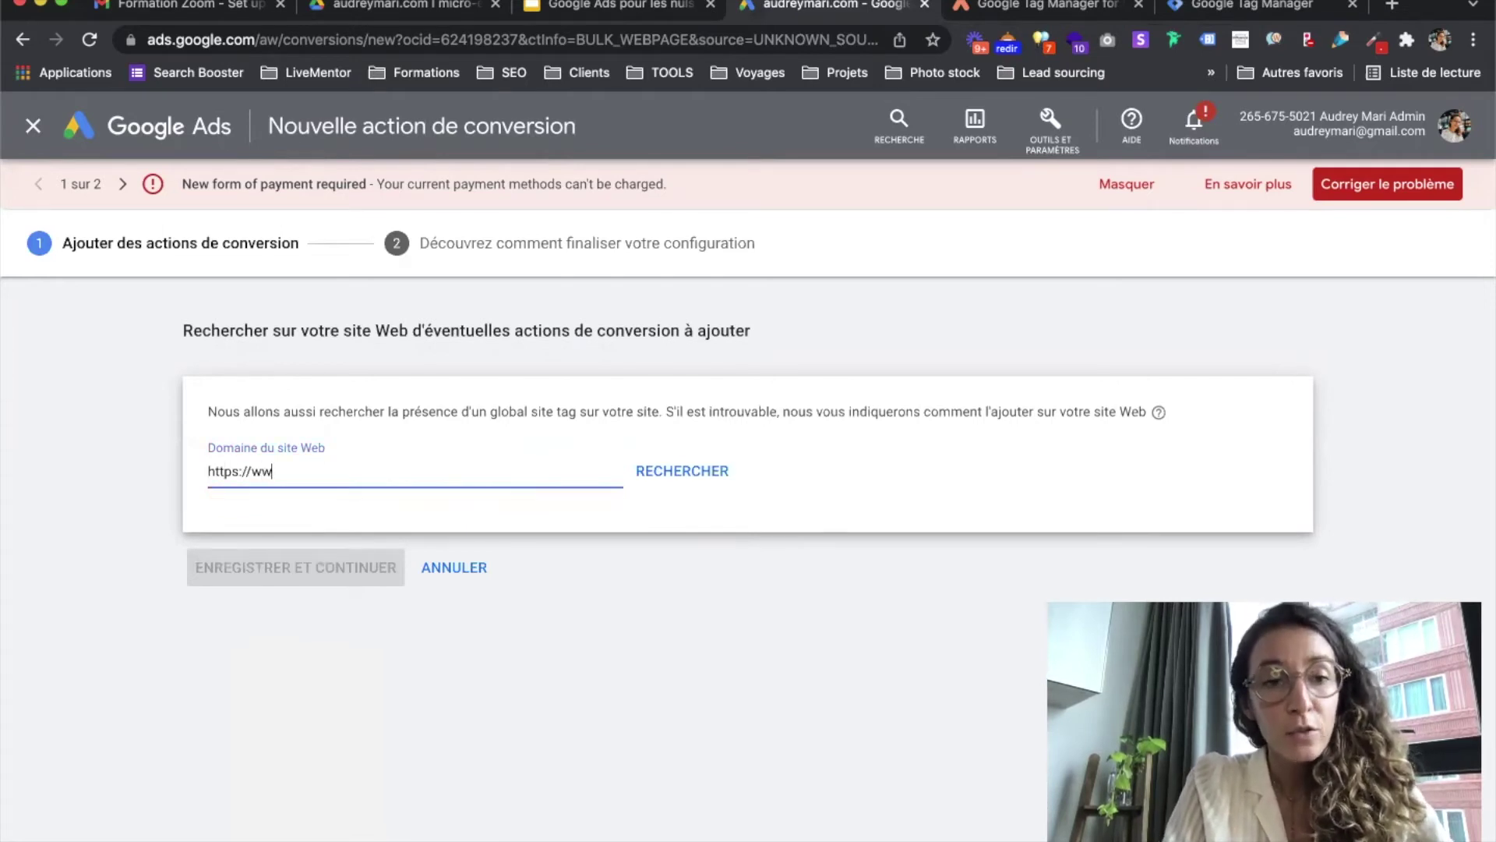
{"action": "type", "text": "w.au"}
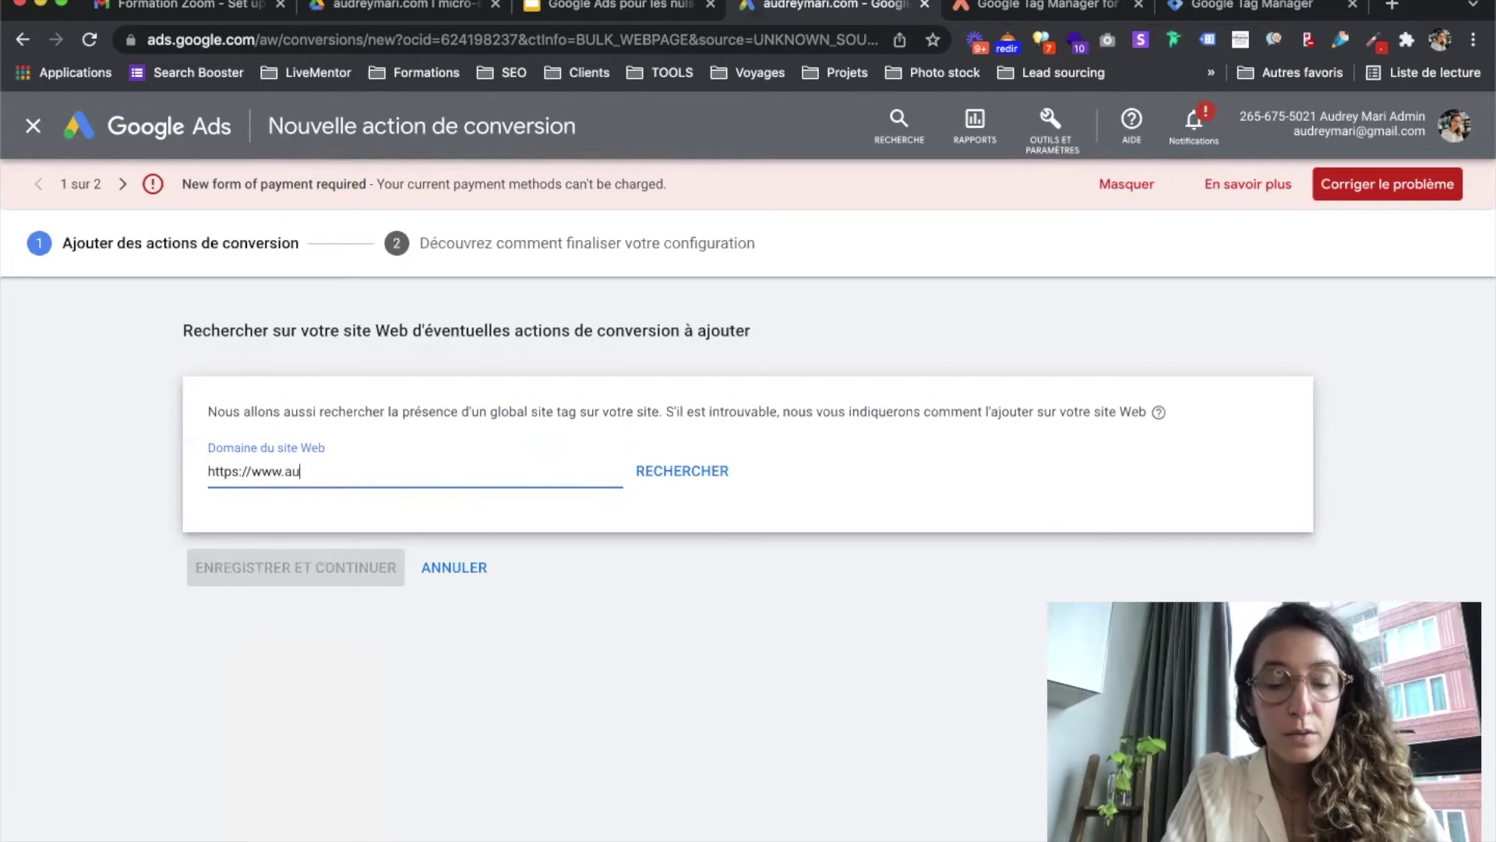
{"action": "type", "text": "dreymari.com"}
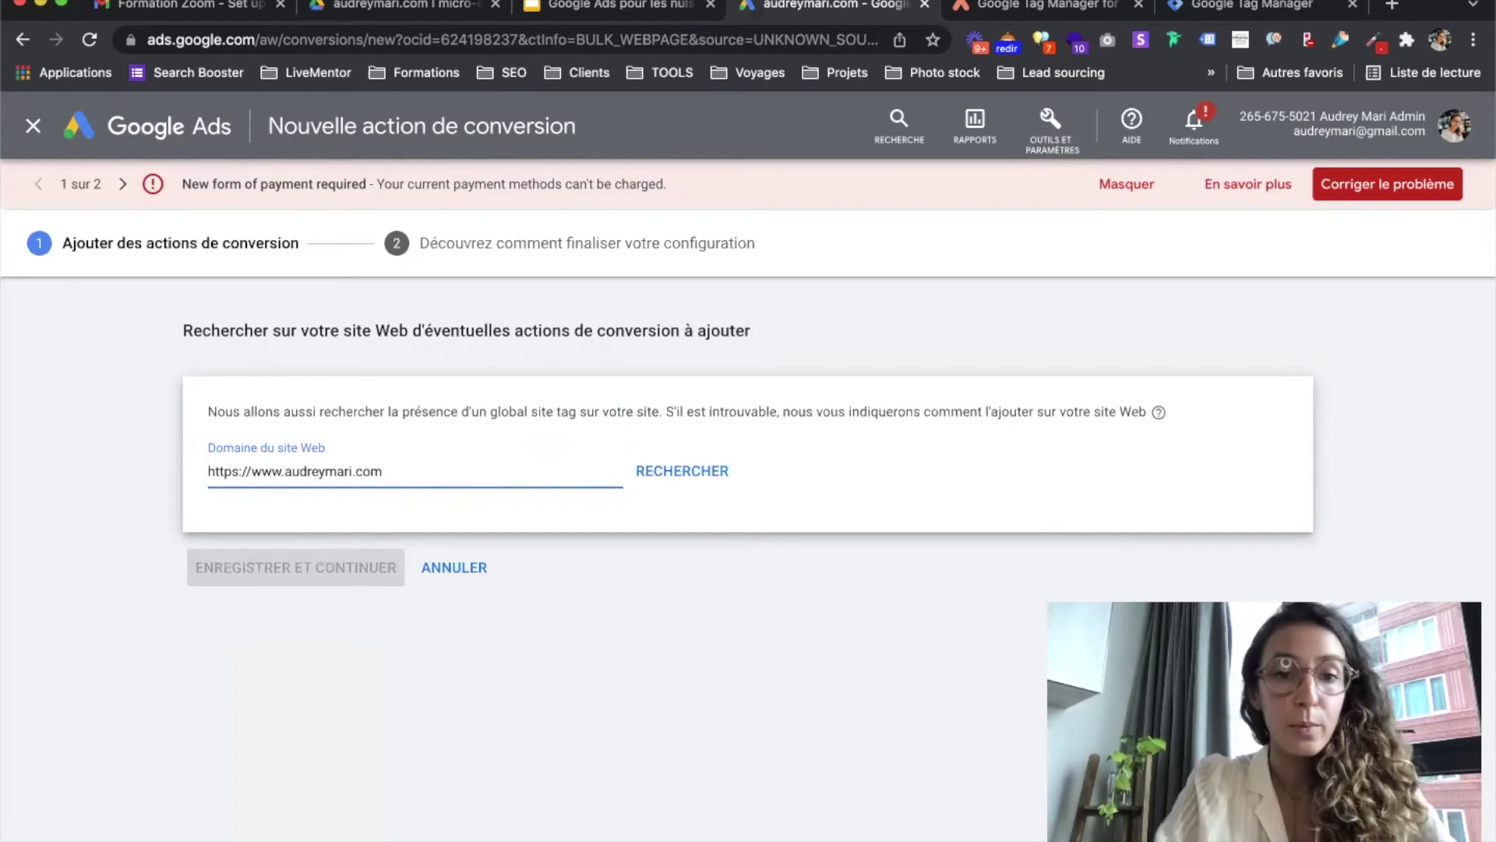
{"action": "left_click", "coordinate": [660, 471]}
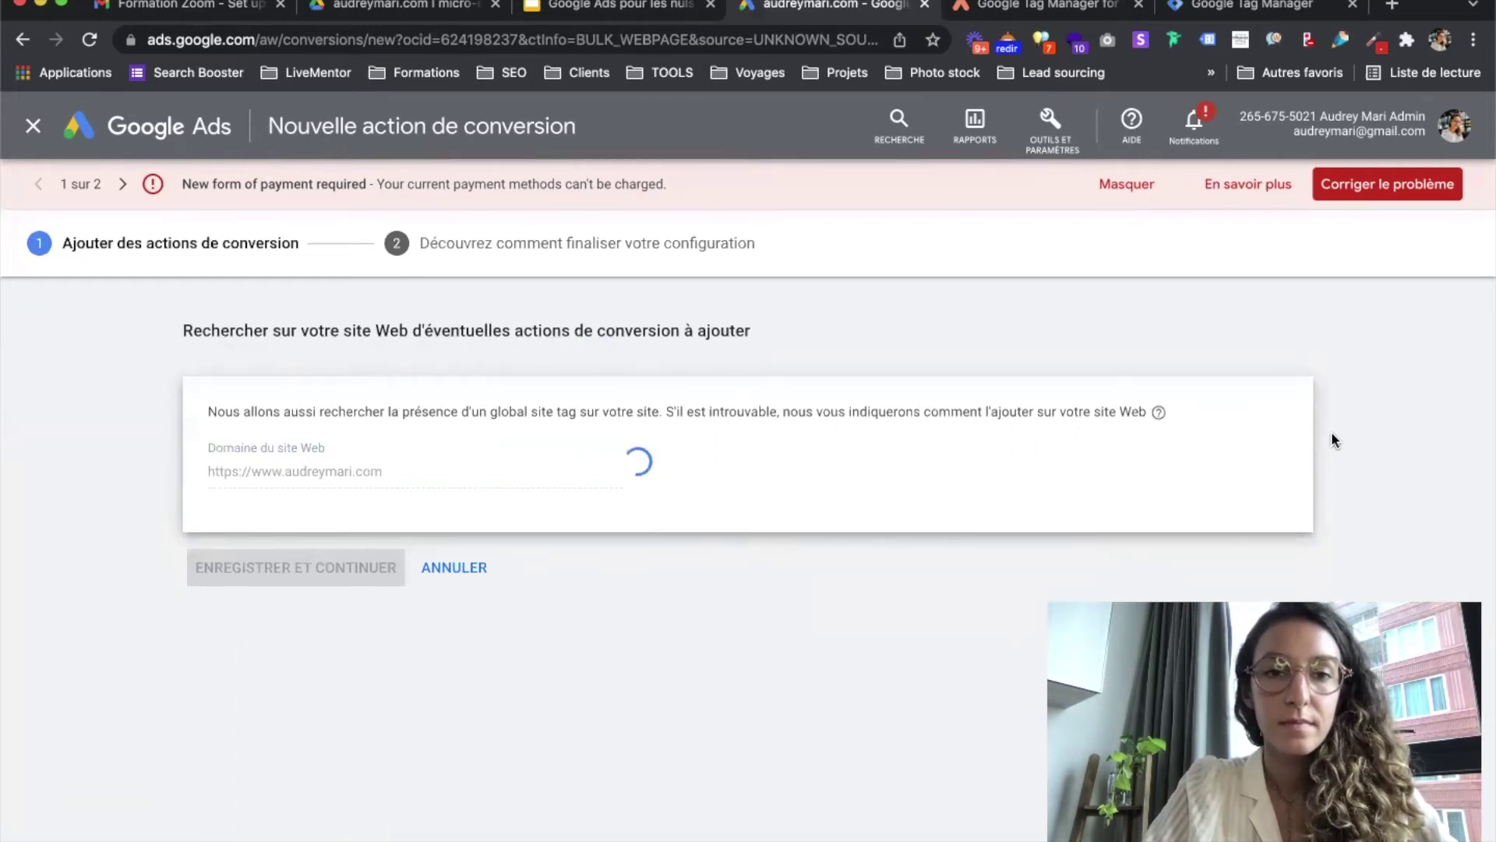
Read through the option of adding a page load as a conversion action, including its URL fields.
{"action": "scroll", "coordinate": [1306, 407], "scroll_direction": "down", "scroll_amount": 2}
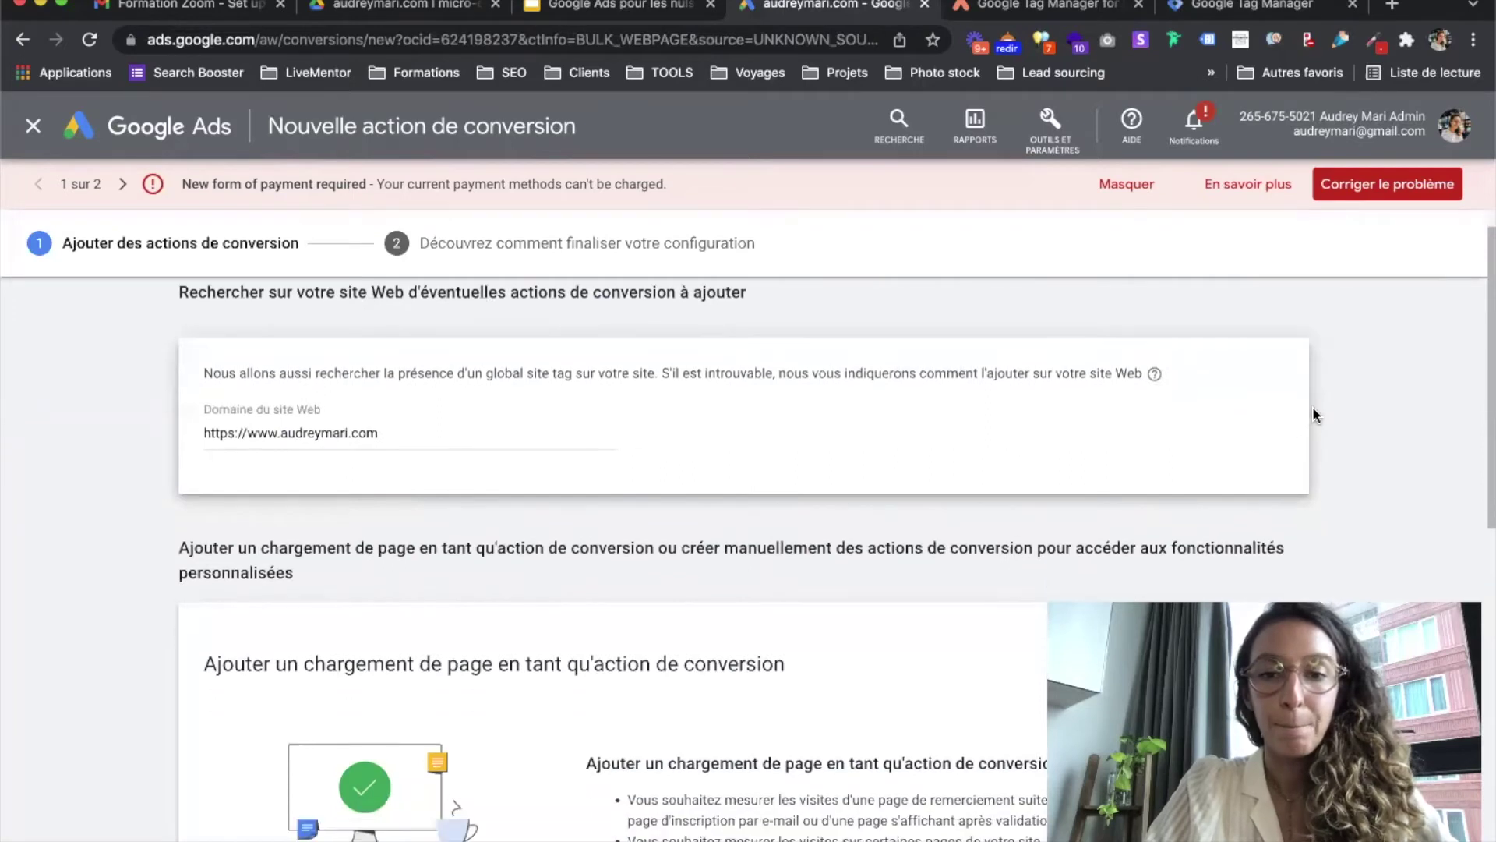
{"action": "scroll", "coordinate": [1316, 406], "scroll_direction": "down", "scroll_amount": 3}
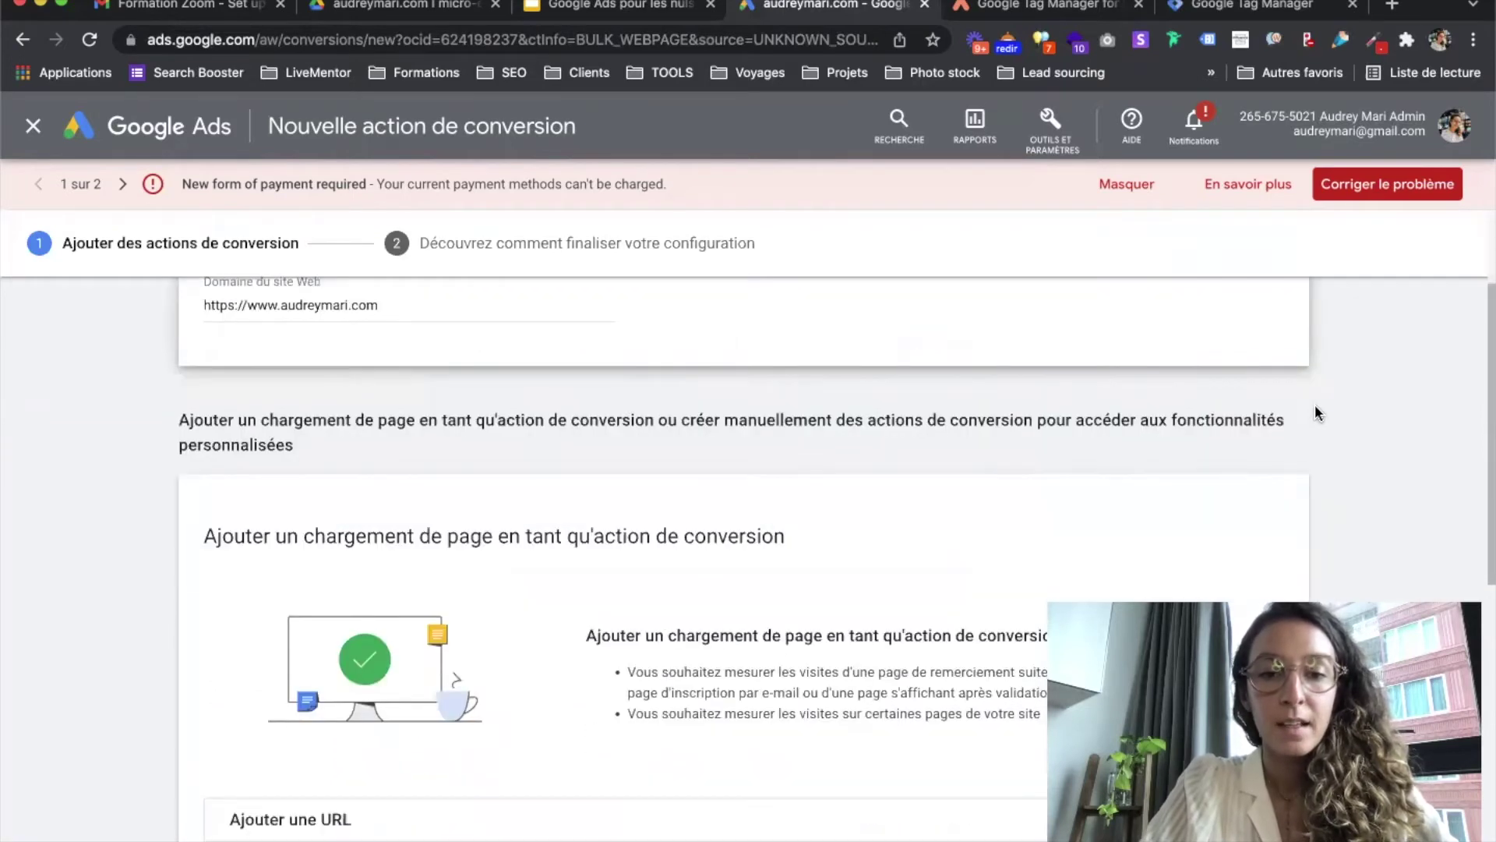
{"action": "scroll", "coordinate": [1316, 406], "scroll_direction": "down", "scroll_amount": 3}
{"action": "scroll", "coordinate": [1317, 413], "scroll_direction": "up", "scroll_amount": 3}
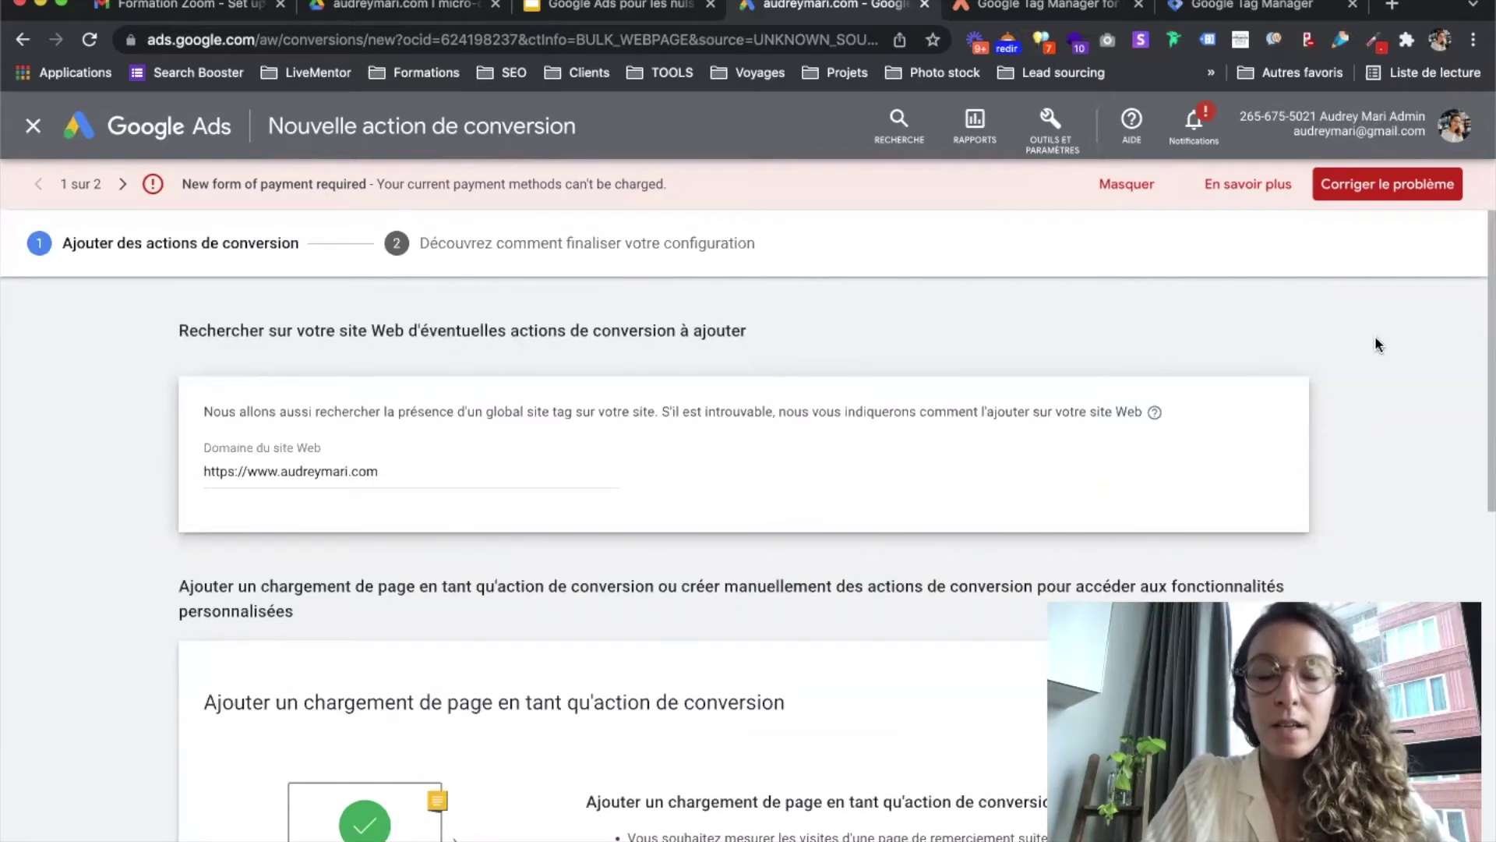
{"action": "scroll", "coordinate": [1378, 349], "scroll_direction": "down", "scroll_amount": 4}
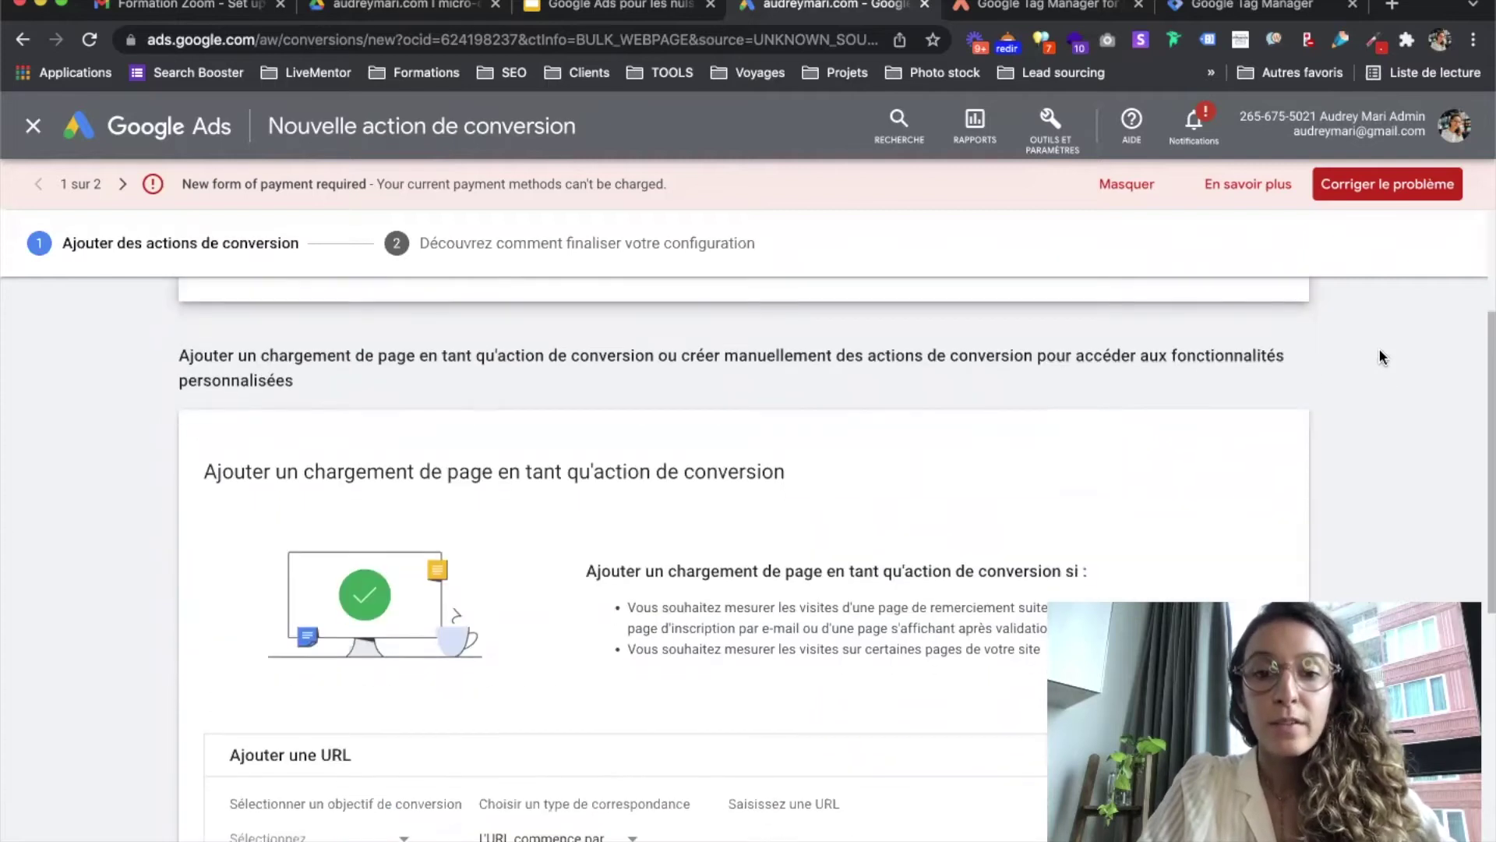
{"action": "scroll", "coordinate": [1381, 357], "scroll_direction": "down", "scroll_amount": 1}
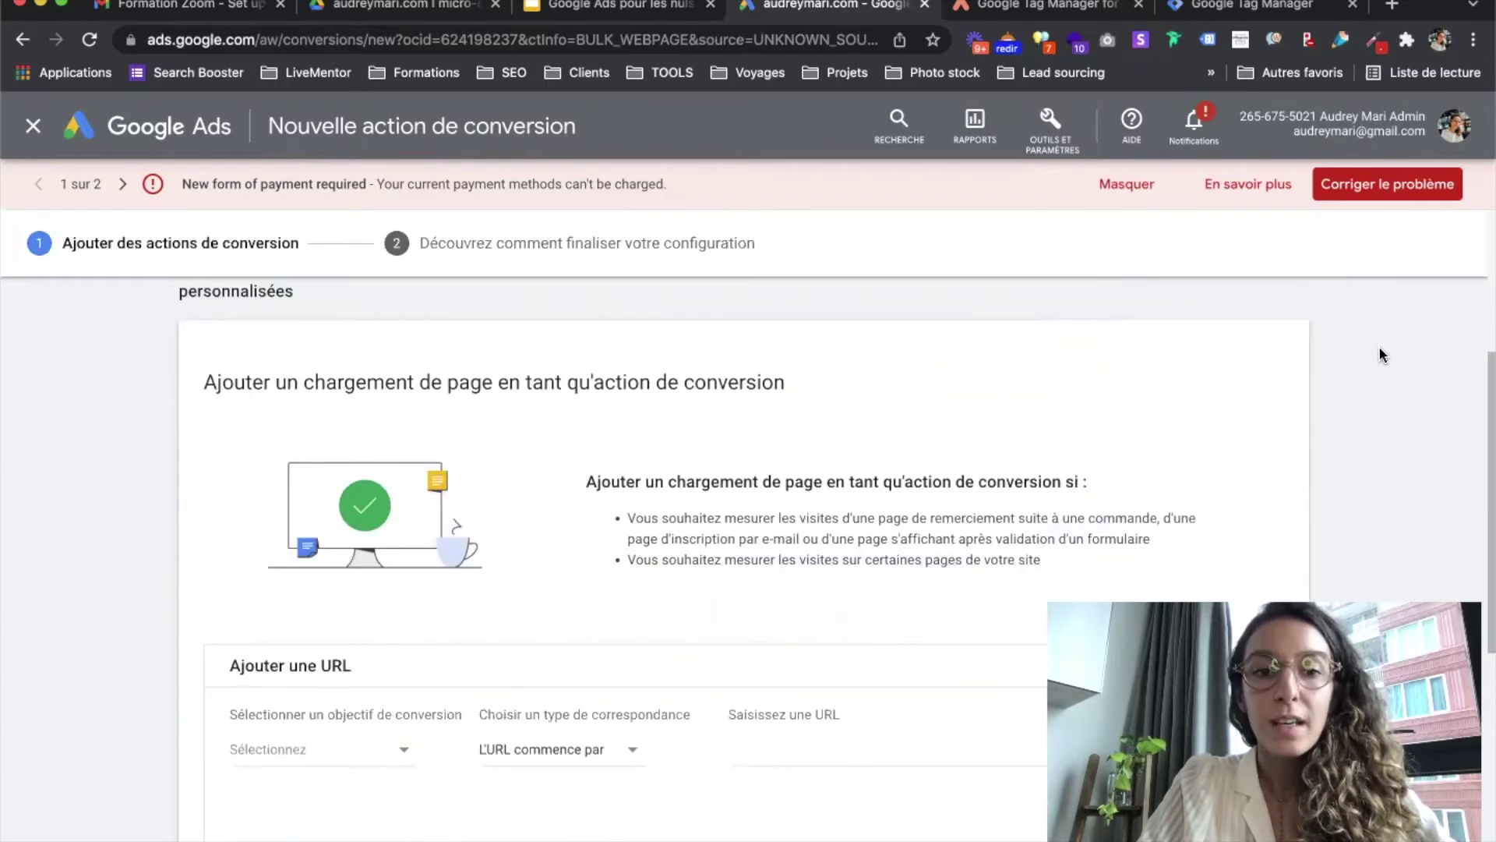
{"action": "scroll", "coordinate": [1382, 355], "scroll_direction": "up", "scroll_amount": 1}
{"action": "scroll", "coordinate": [1382, 354], "scroll_direction": "down", "scroll_amount": 2}
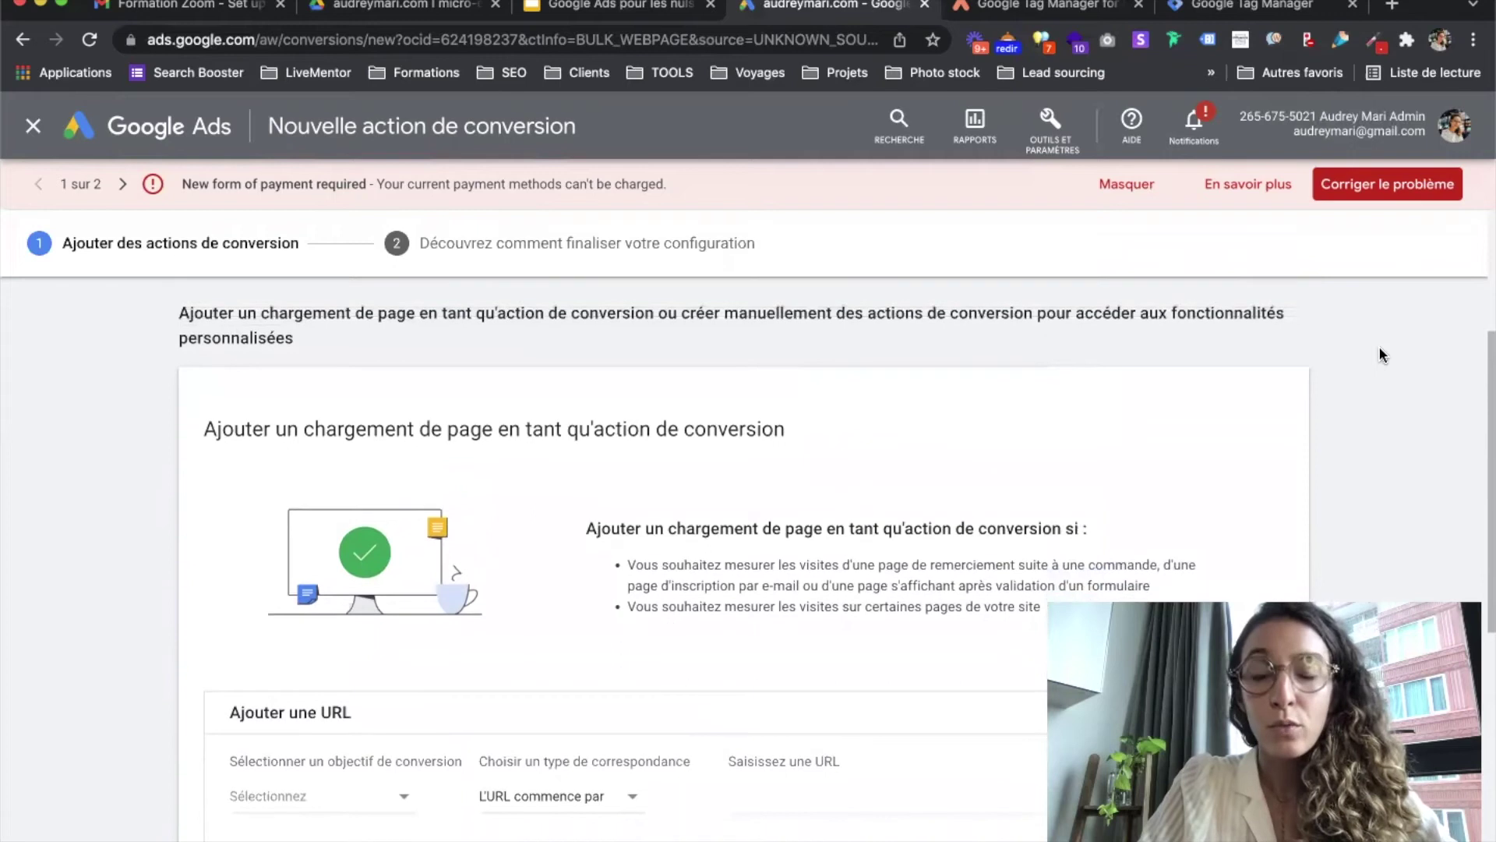
{"action": "scroll", "coordinate": [1378, 348], "scroll_direction": "down", "scroll_amount": 2}
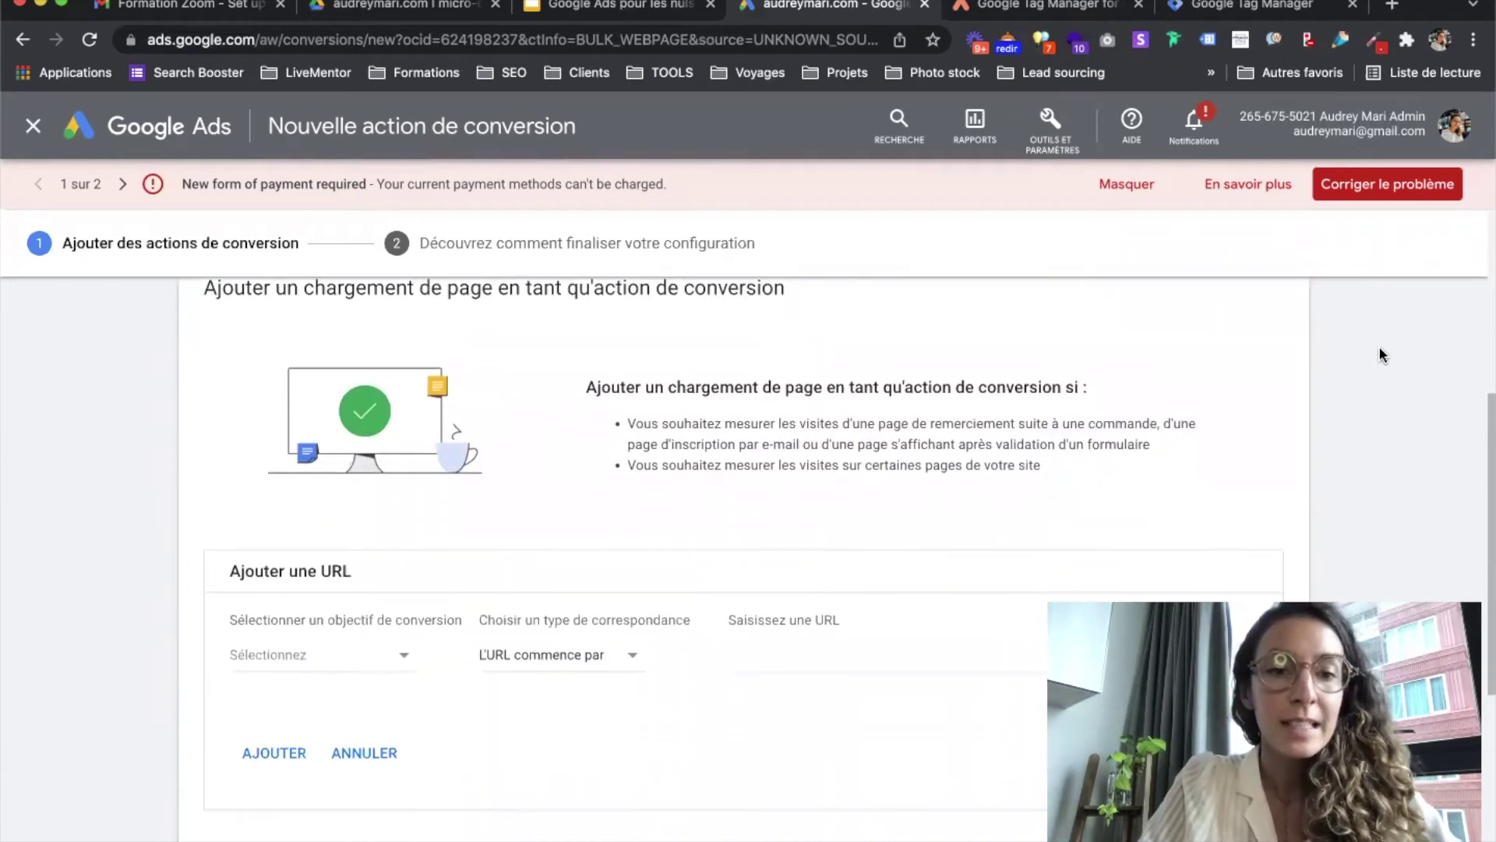
{"action": "scroll", "coordinate": [1382, 355], "scroll_direction": "down", "scroll_amount": 3}
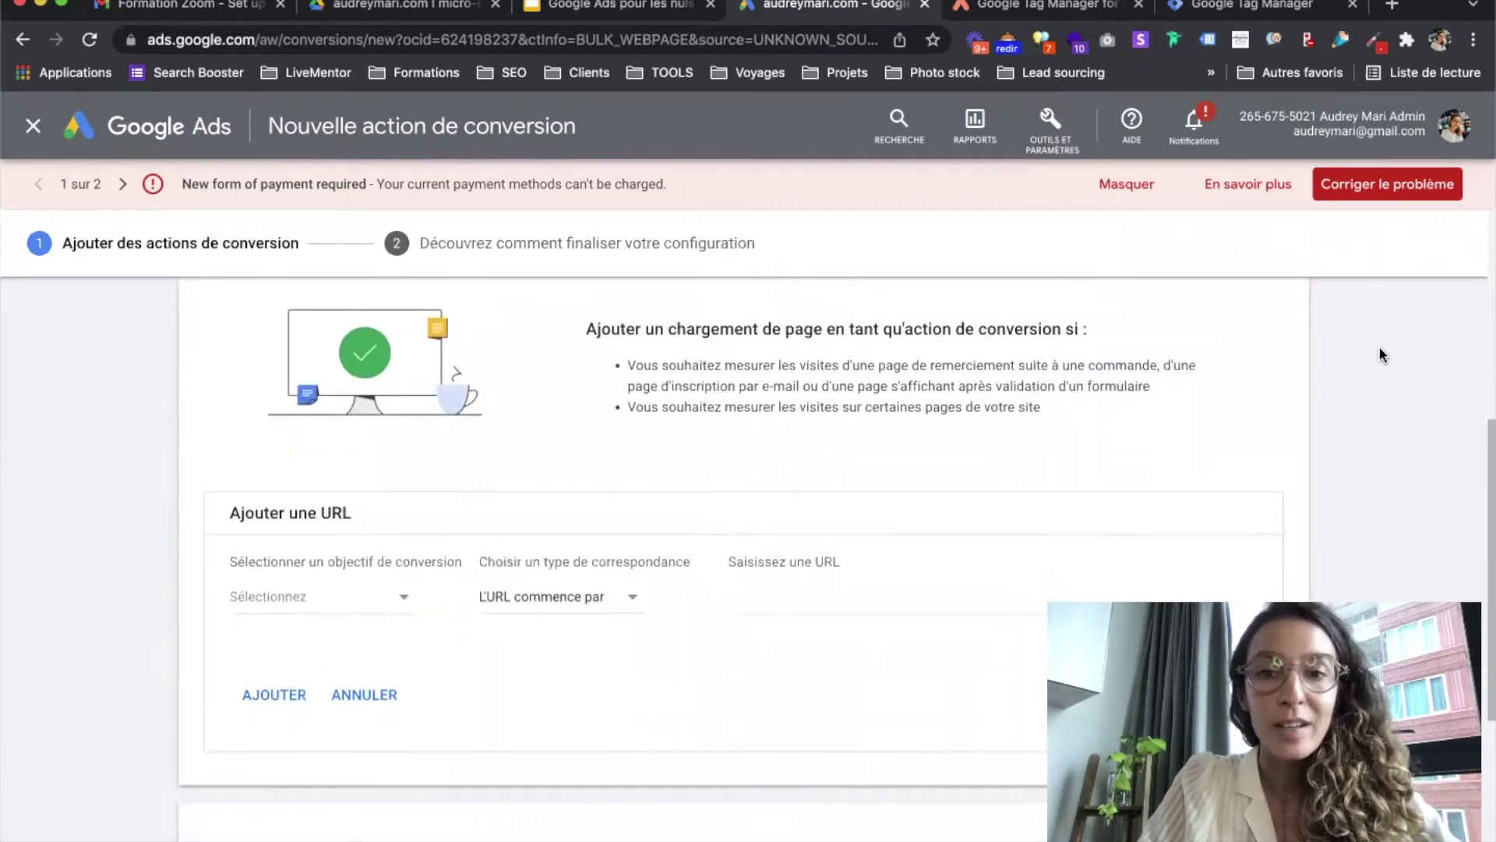
{"action": "scroll", "coordinate": [1381, 355], "scroll_direction": "down", "scroll_amount": 2}
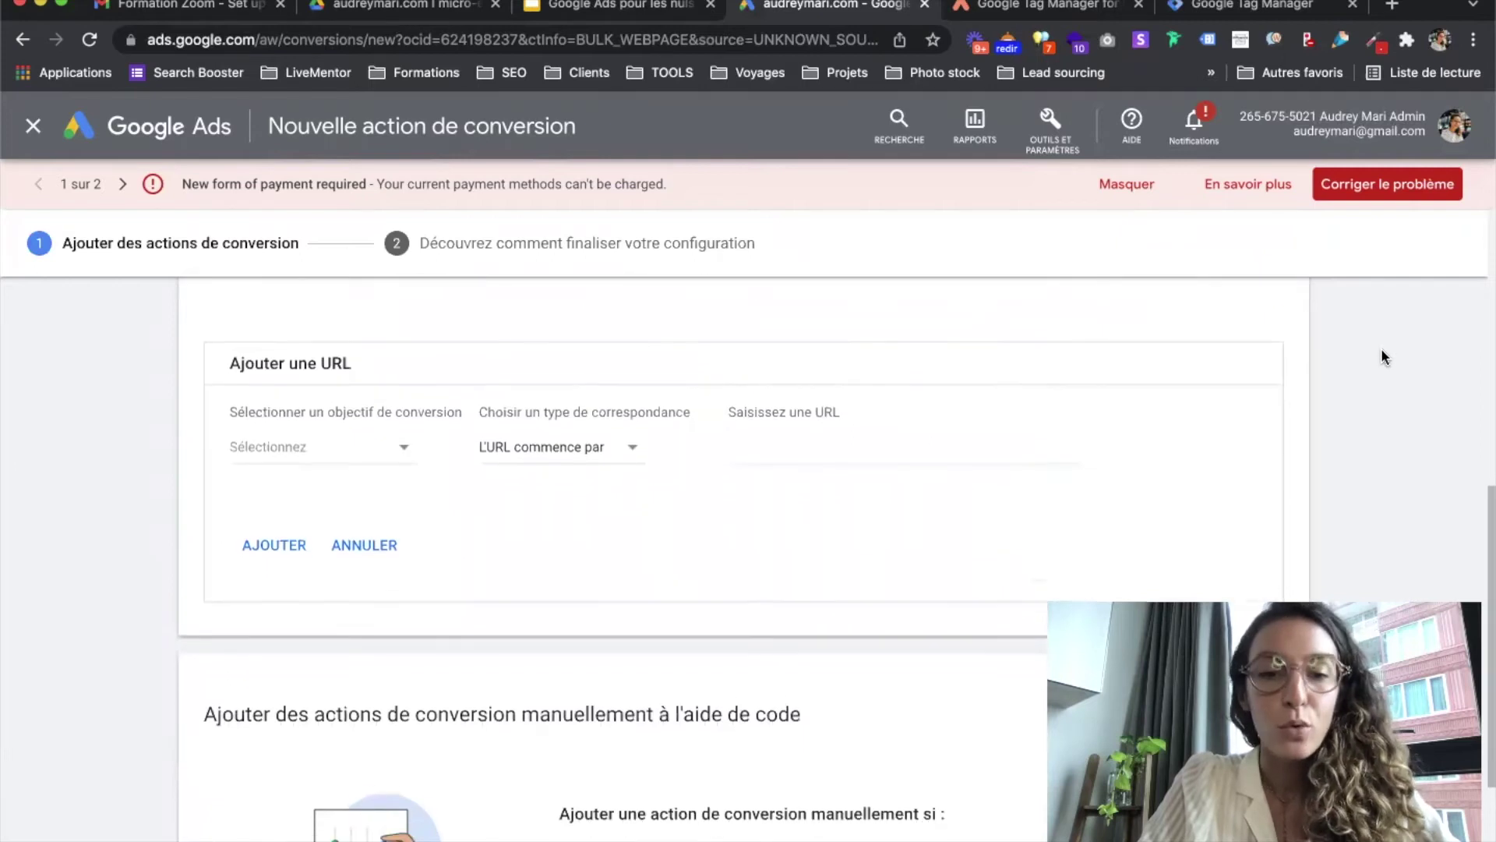
Choose to add a conversion action manually with code and look over the creation form for the website action.
{"action": "scroll", "coordinate": [1388, 347], "scroll_direction": "down", "scroll_amount": 2}
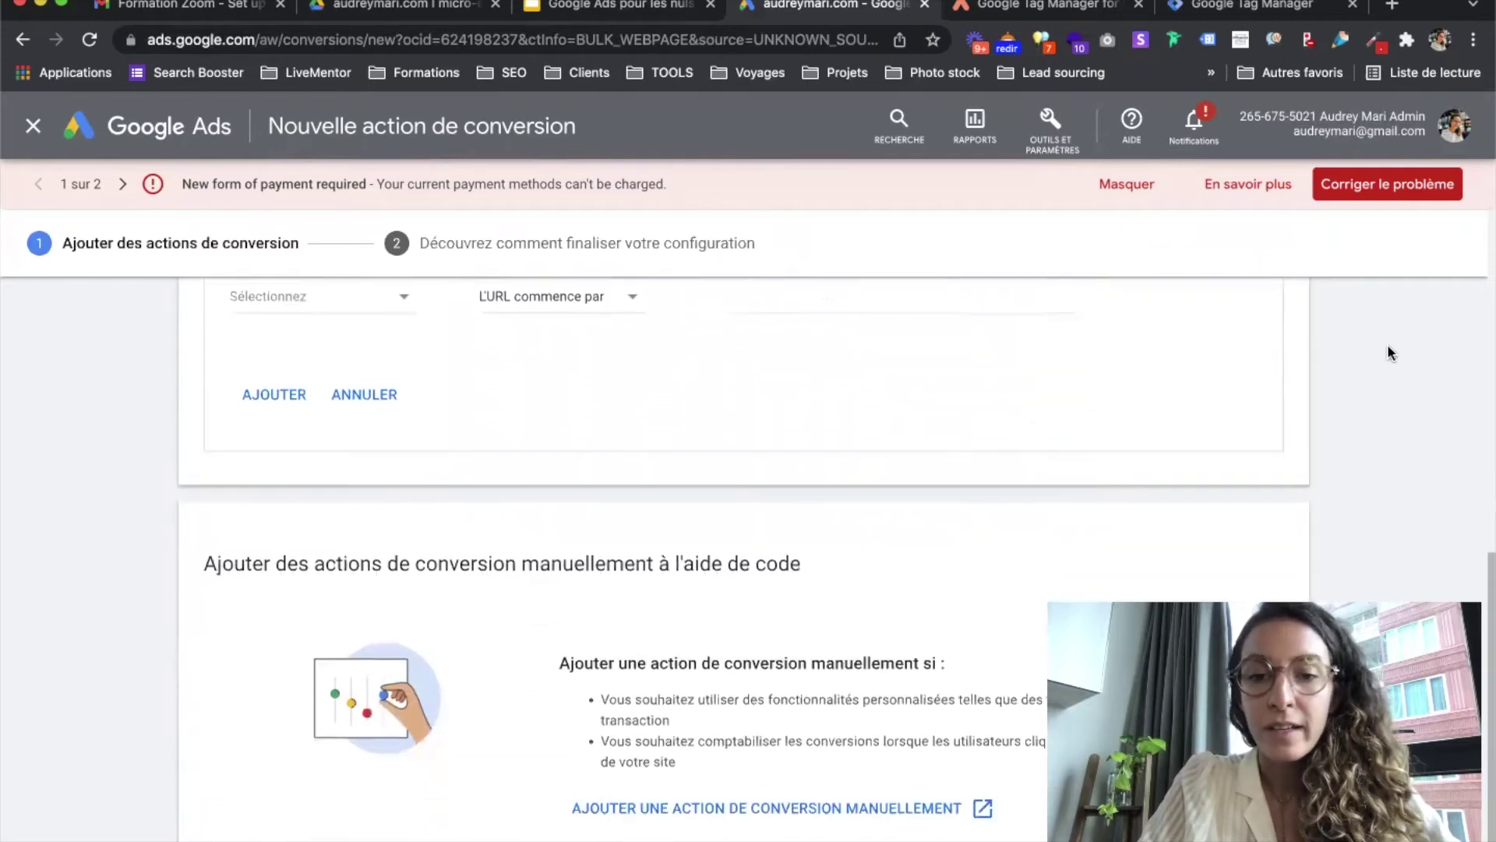
{"action": "scroll", "coordinate": [496, 692], "scroll_direction": "down", "scroll_amount": 1}
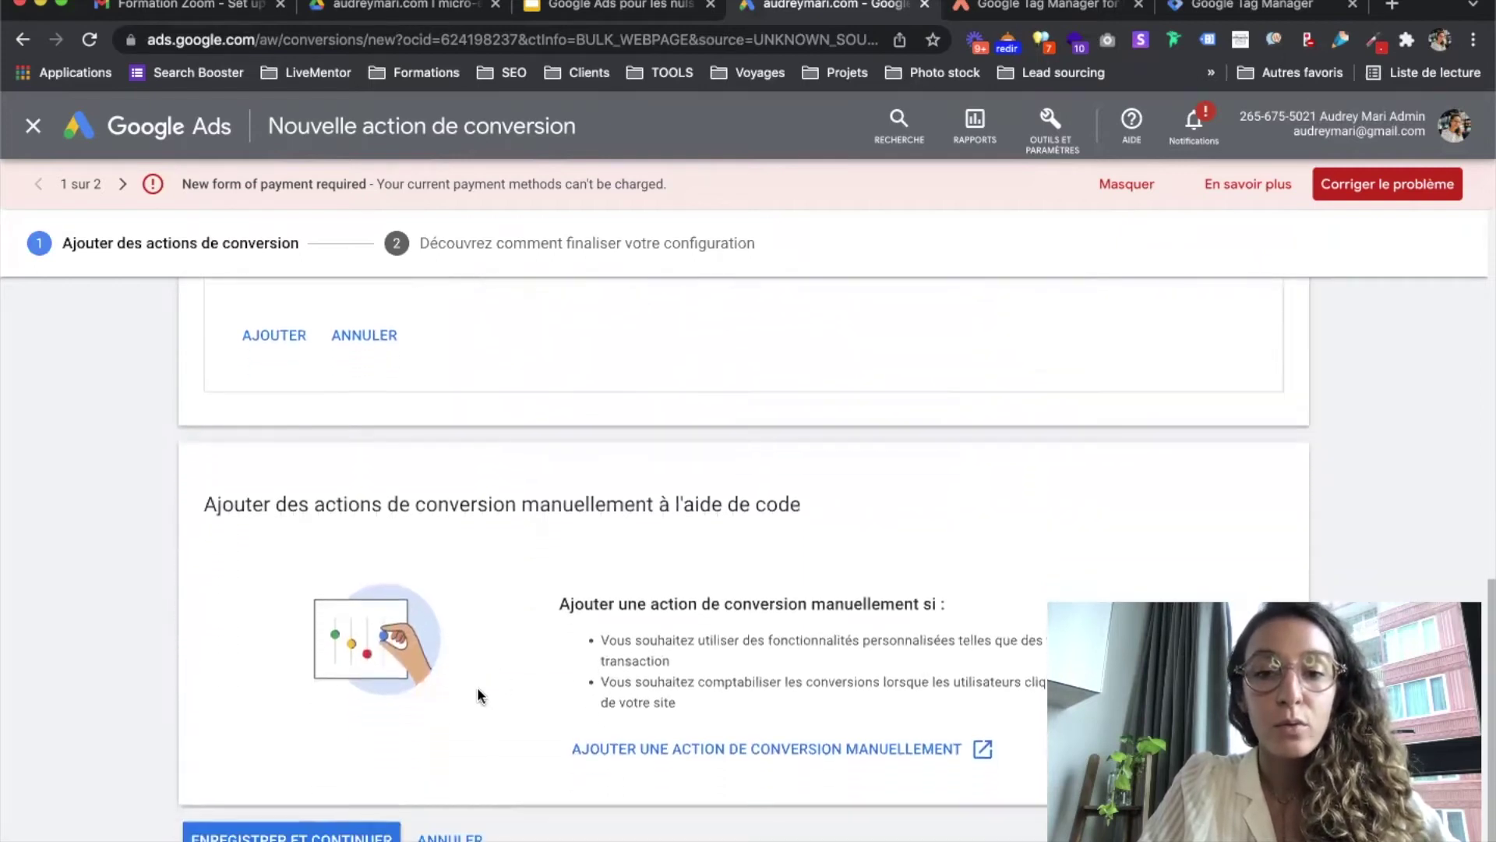
{"action": "left_click", "coordinate": [940, 750]}
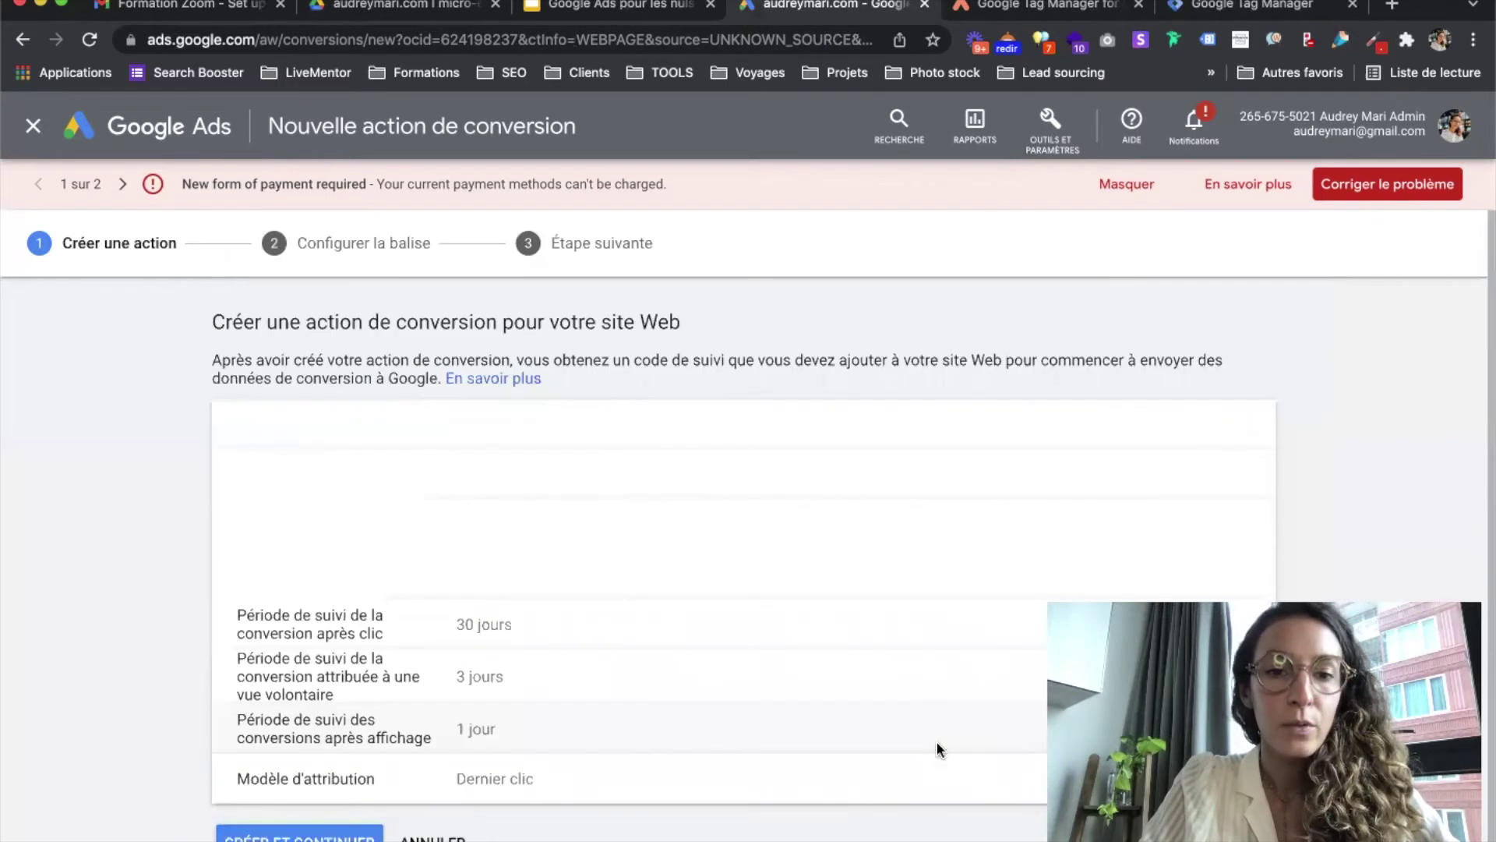
{"action": "scroll", "coordinate": [1342, 367], "scroll_direction": "down", "scroll_amount": 2}
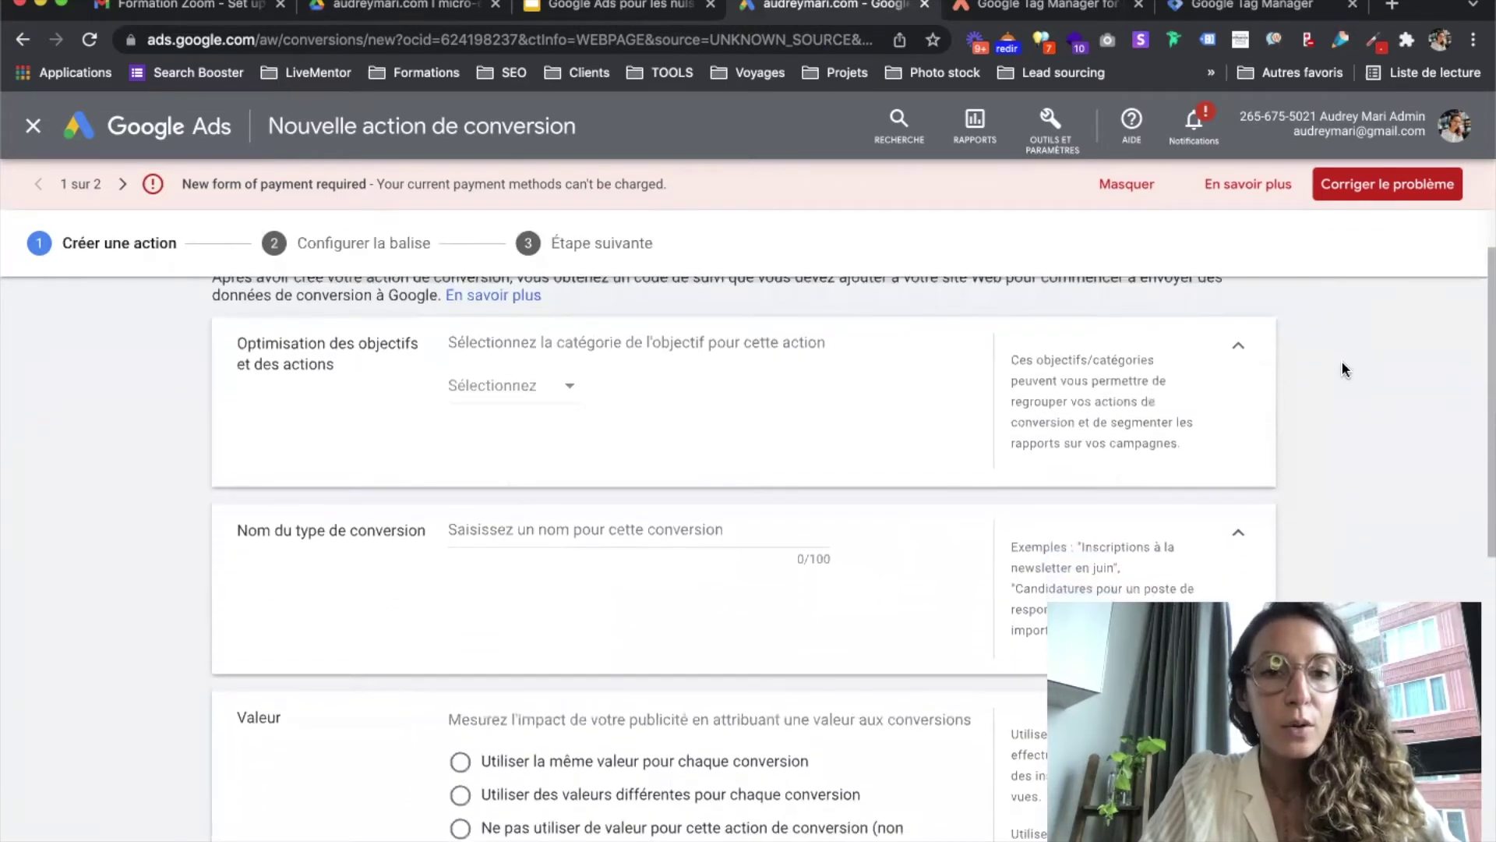
{"action": "scroll", "coordinate": [1340, 366], "scroll_direction": "down", "scroll_amount": 1}
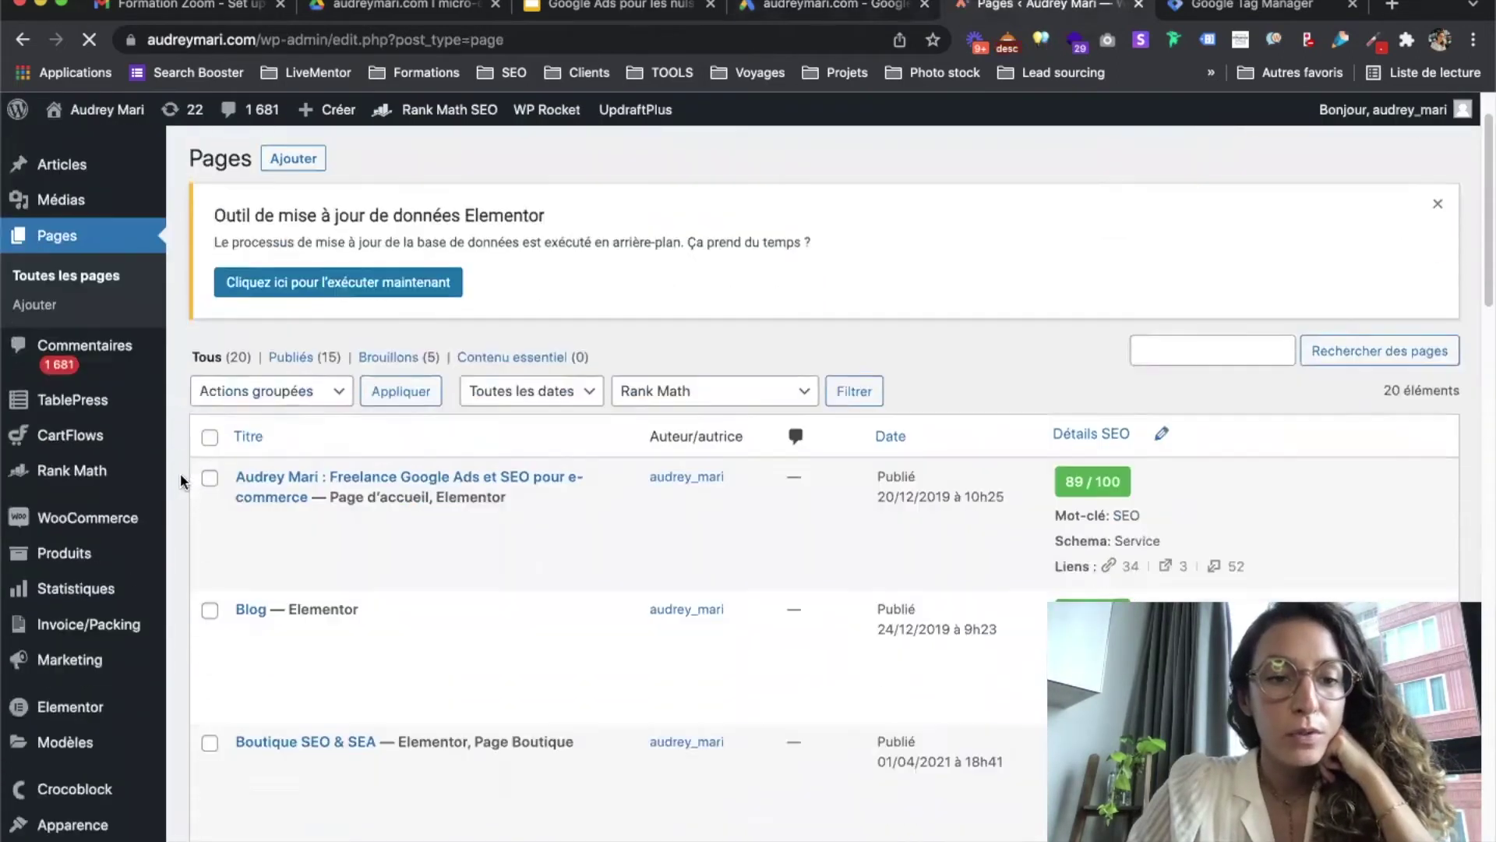
Look through the full list of pages in the WordPress admin and check the presentation slide on tracking the right conversions.
{"action": "scroll", "coordinate": [180, 474], "scroll_direction": "down", "scroll_amount": 10}
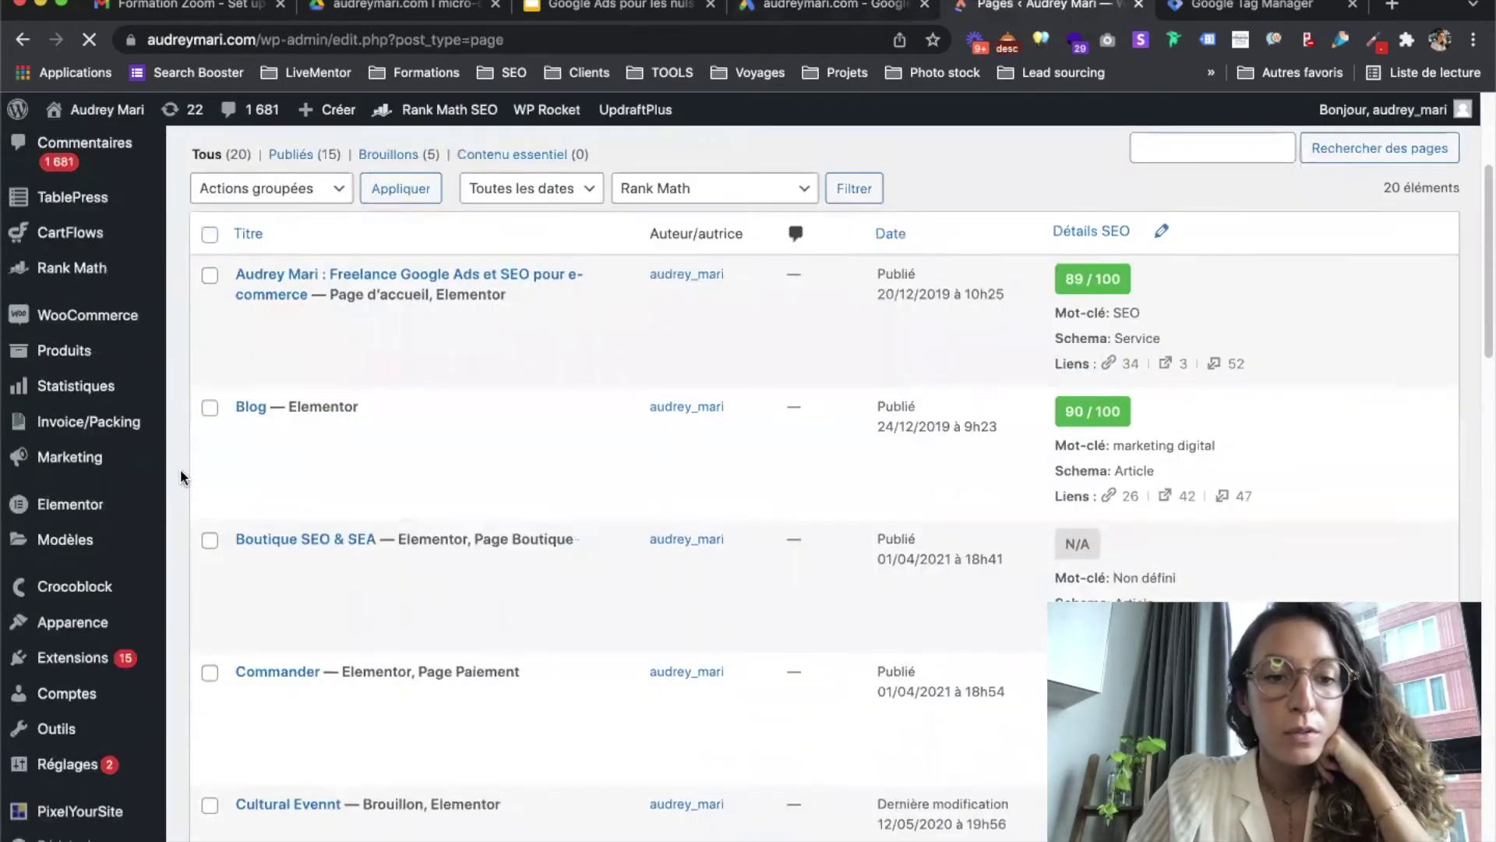
{"action": "scroll", "coordinate": [176, 472], "scroll_direction": "down", "scroll_amount": 10}
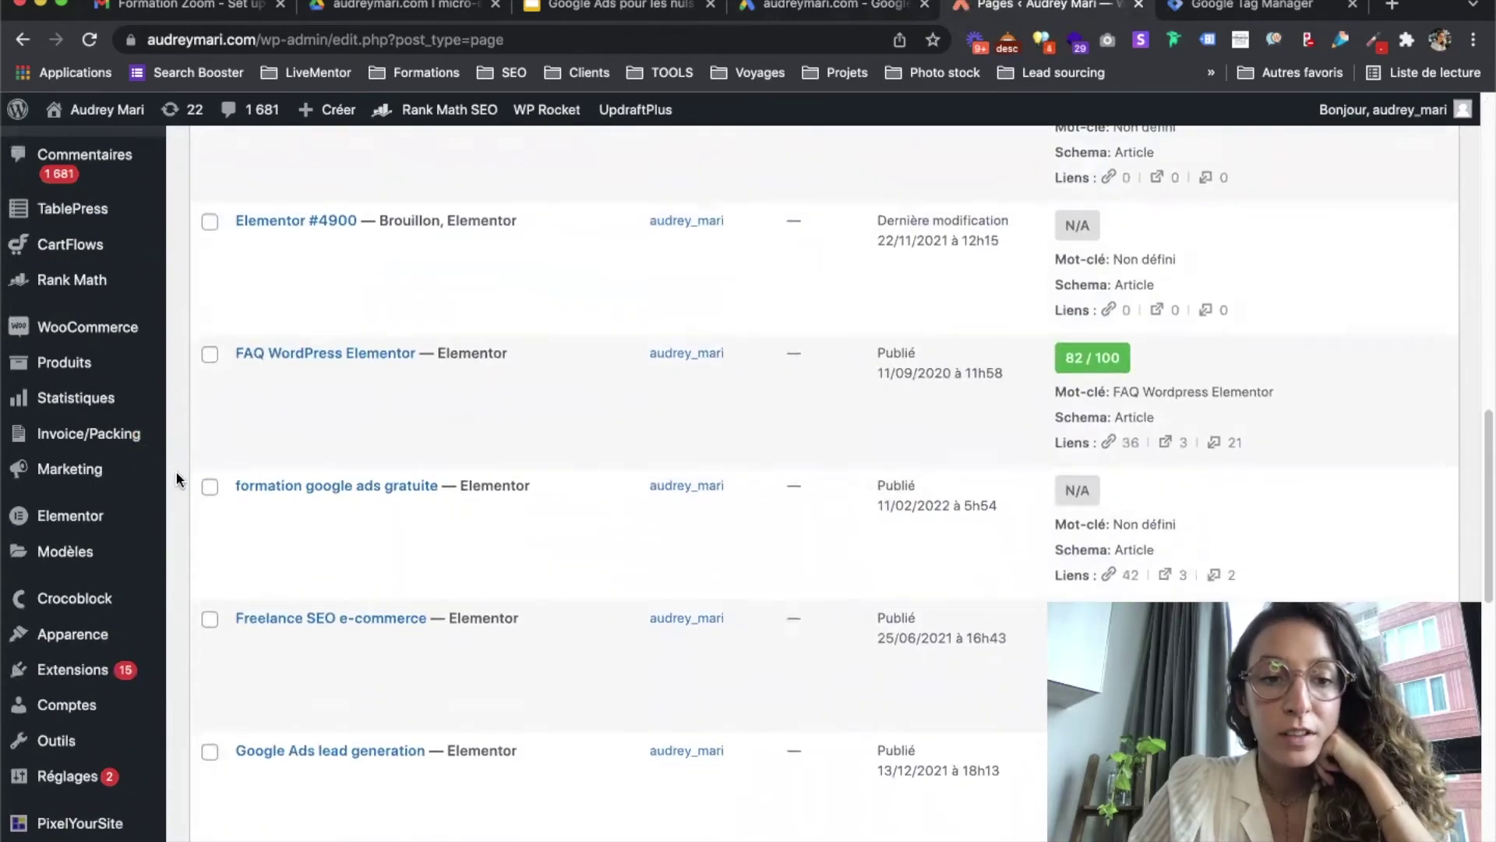
{"action": "scroll", "coordinate": [175, 470], "scroll_direction": "down", "scroll_amount": 12}
{"action": "scroll", "coordinate": [176, 470], "scroll_direction": "down", "scroll_amount": 8}
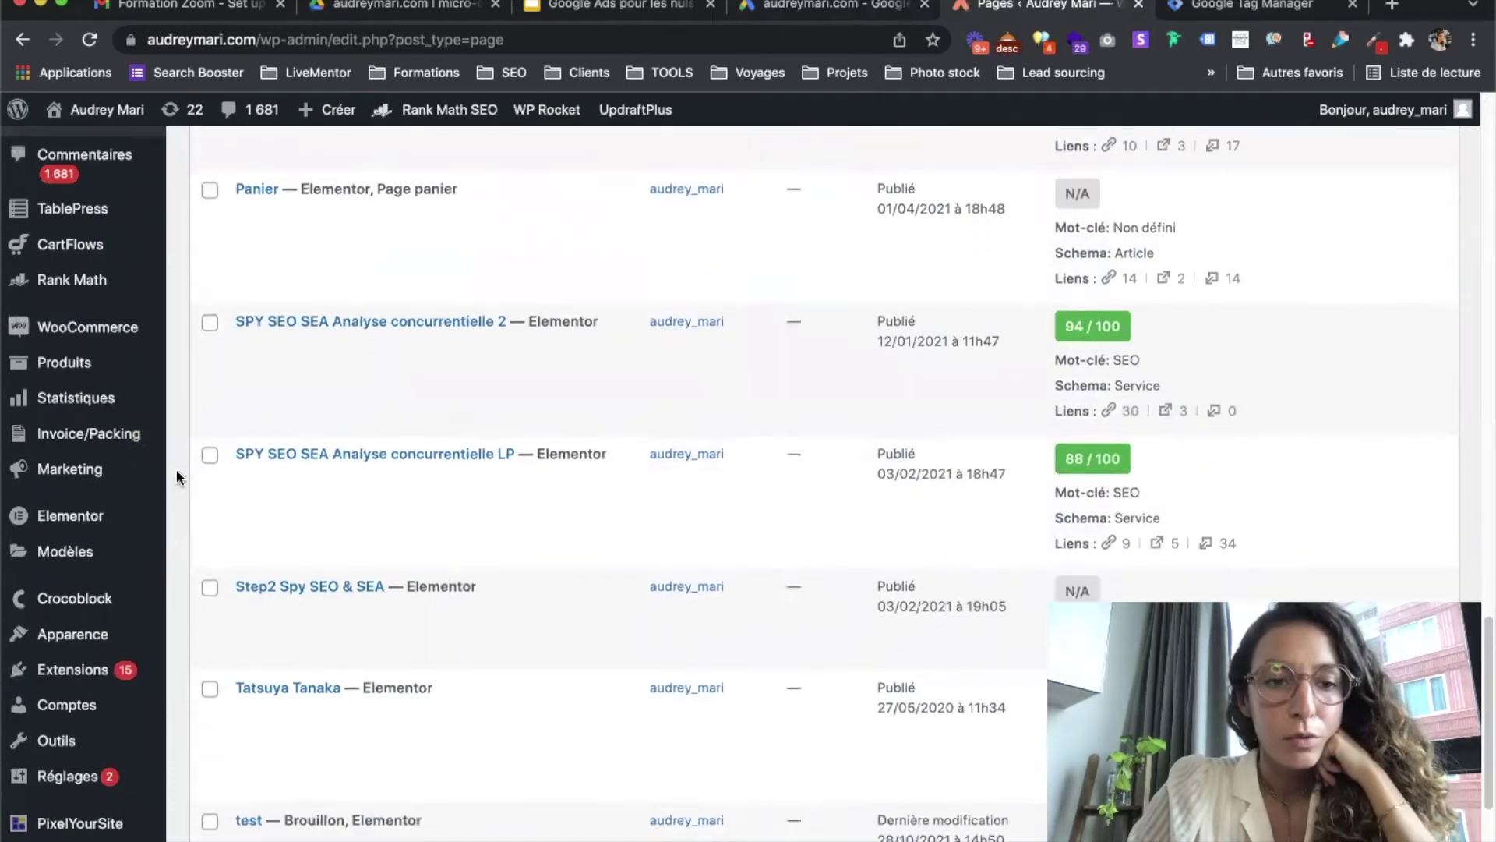
{"action": "scroll", "coordinate": [175, 469], "scroll_direction": "up", "scroll_amount": 20}
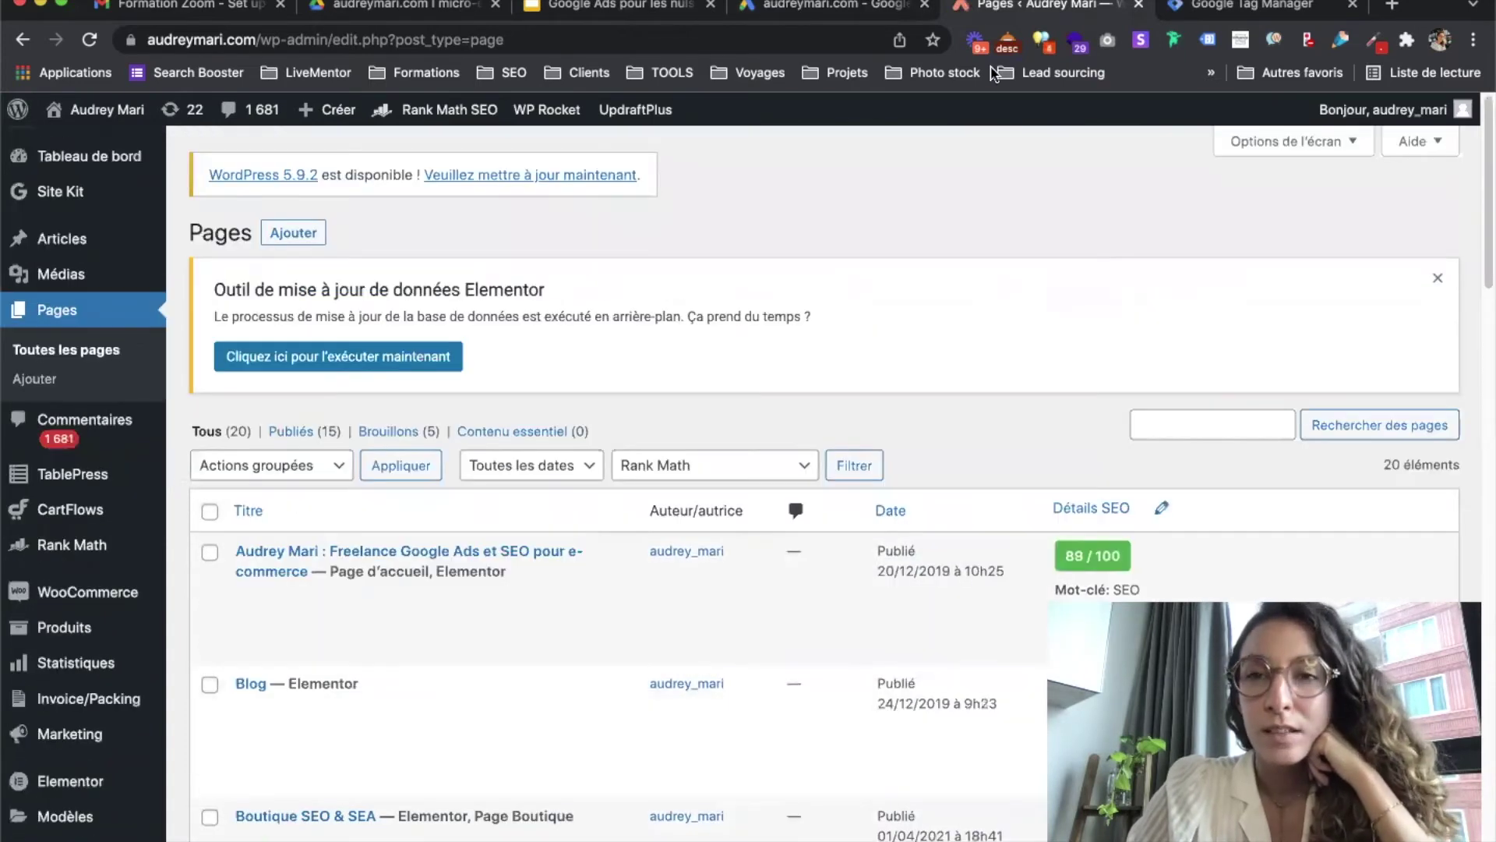
{"action": "left_click", "coordinate": [624, 6]}
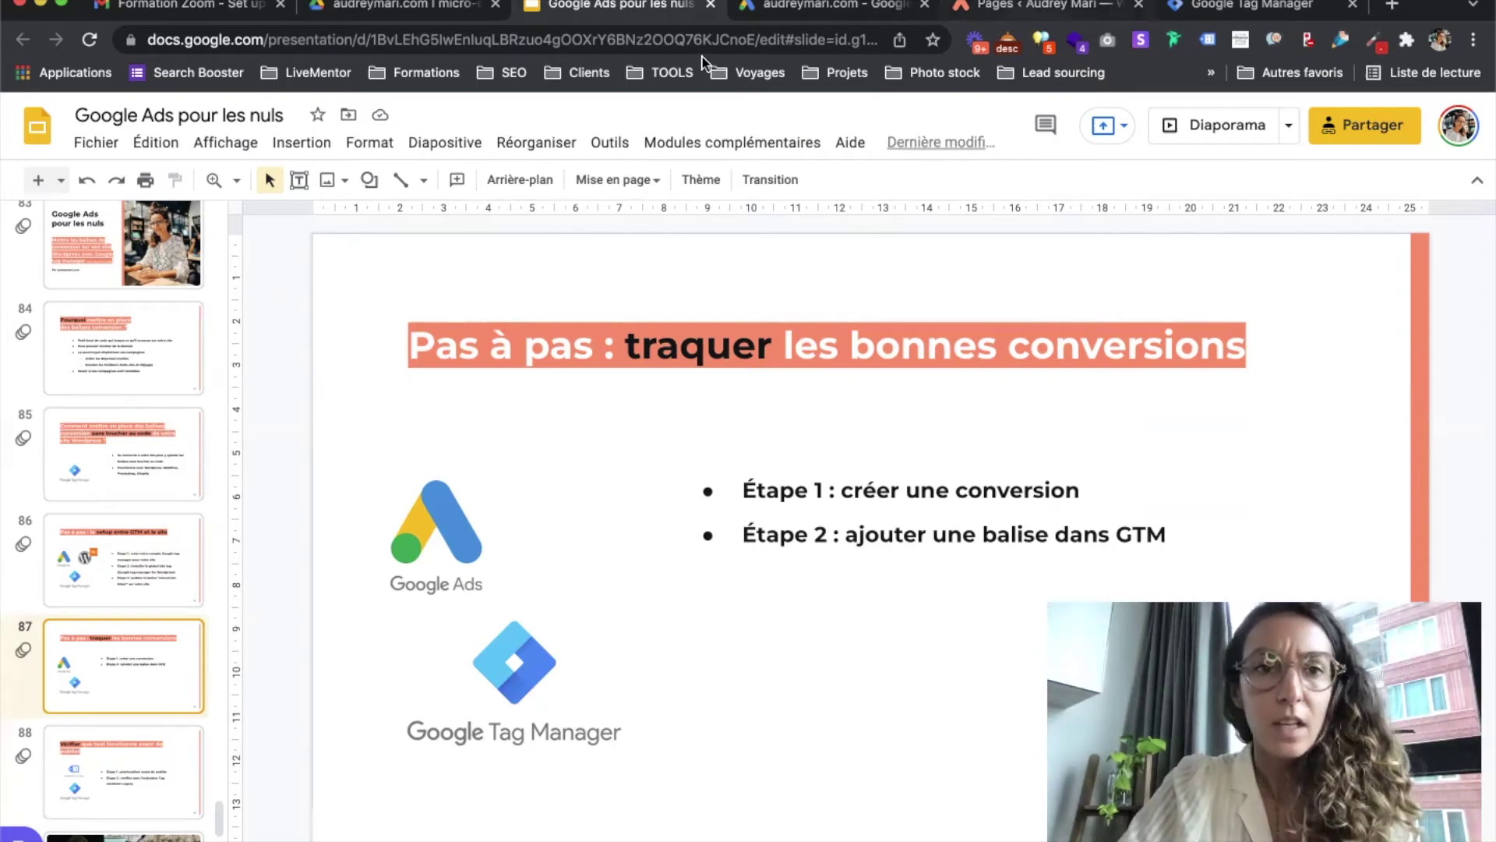
{"action": "left_click", "coordinate": [1041, 10]}
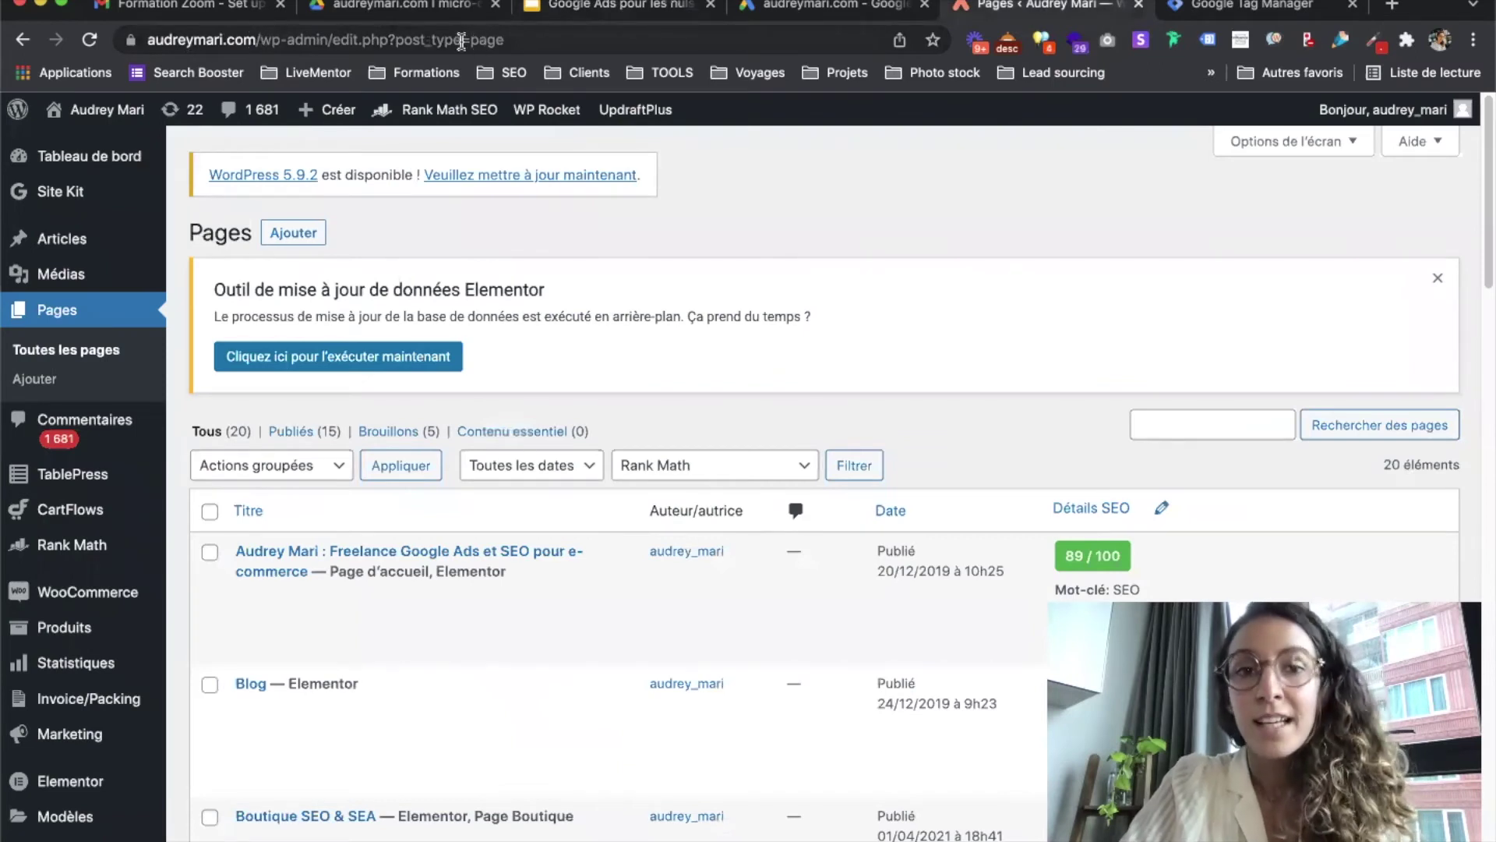
Switch back to Google Ads and set the new conversion action's goal category to "Page vue".
{"action": "left_click", "coordinate": [819, 12]}
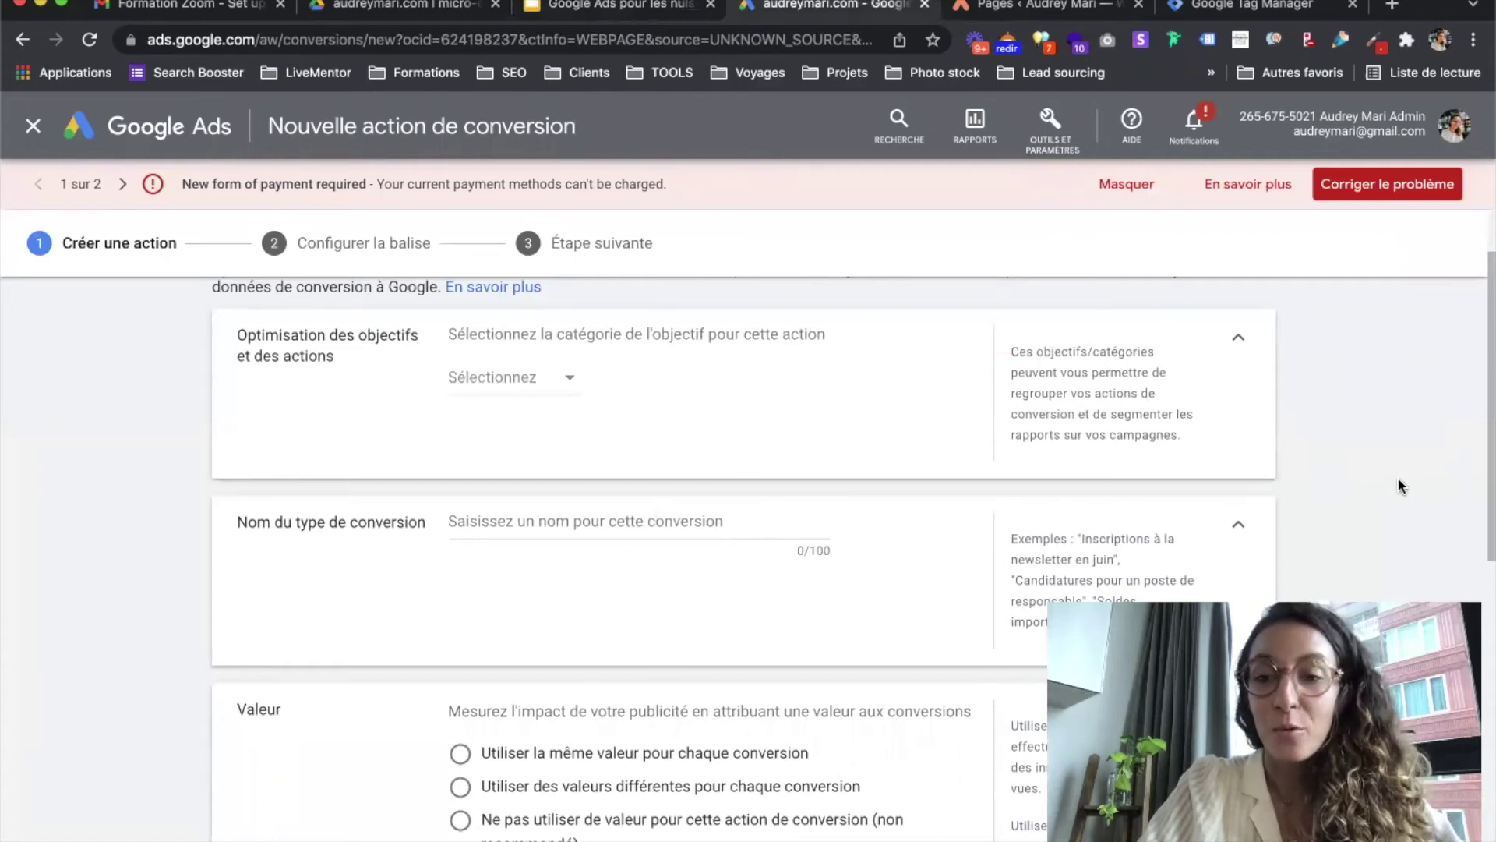
{"action": "scroll", "coordinate": [133, 484], "scroll_direction": "up", "scroll_amount": 1}
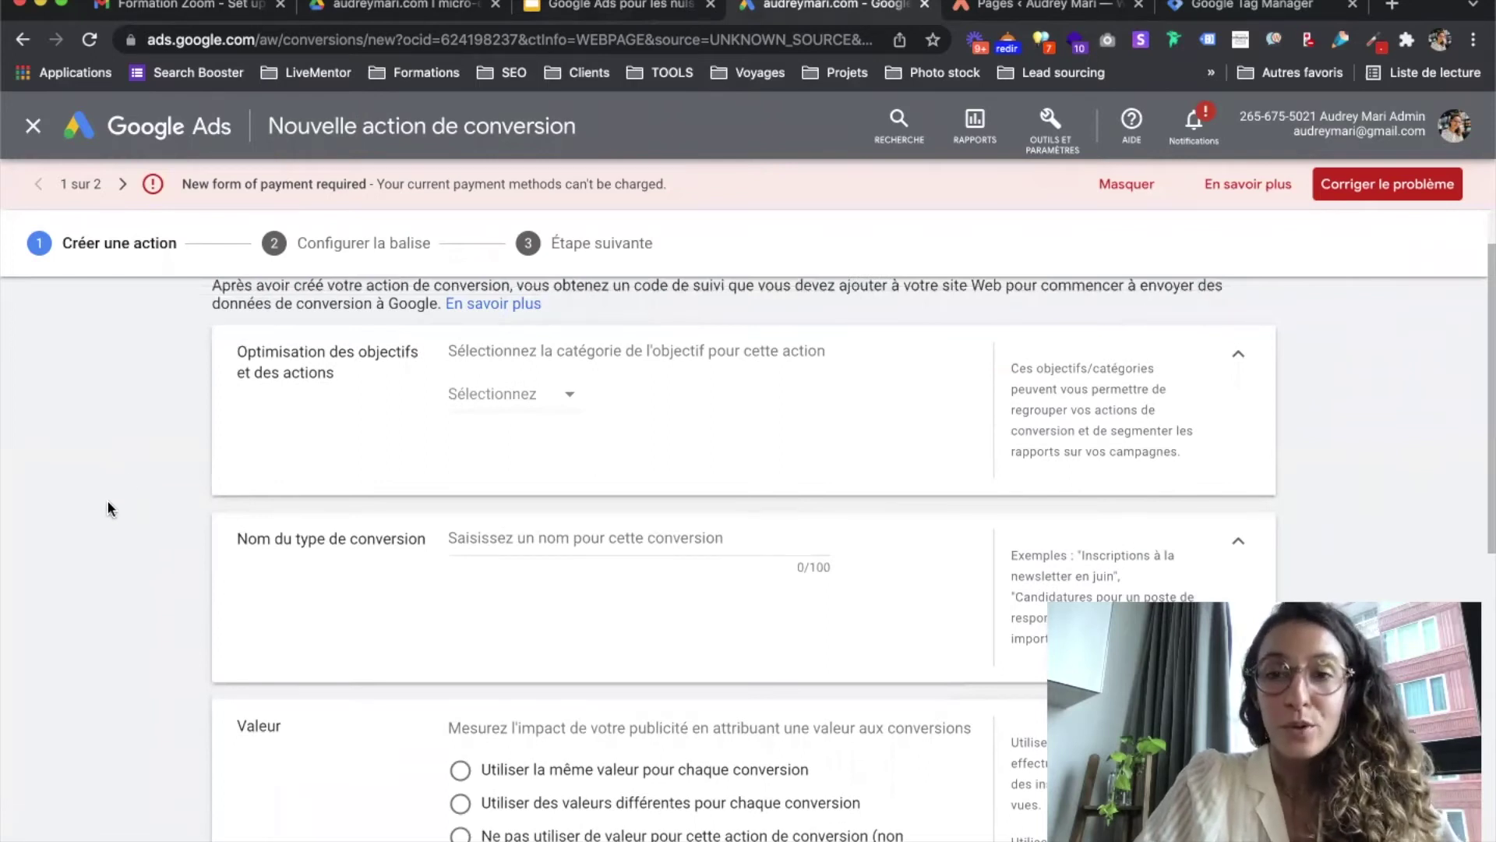
{"action": "scroll", "coordinate": [149, 478], "scroll_direction": "down", "scroll_amount": 2}
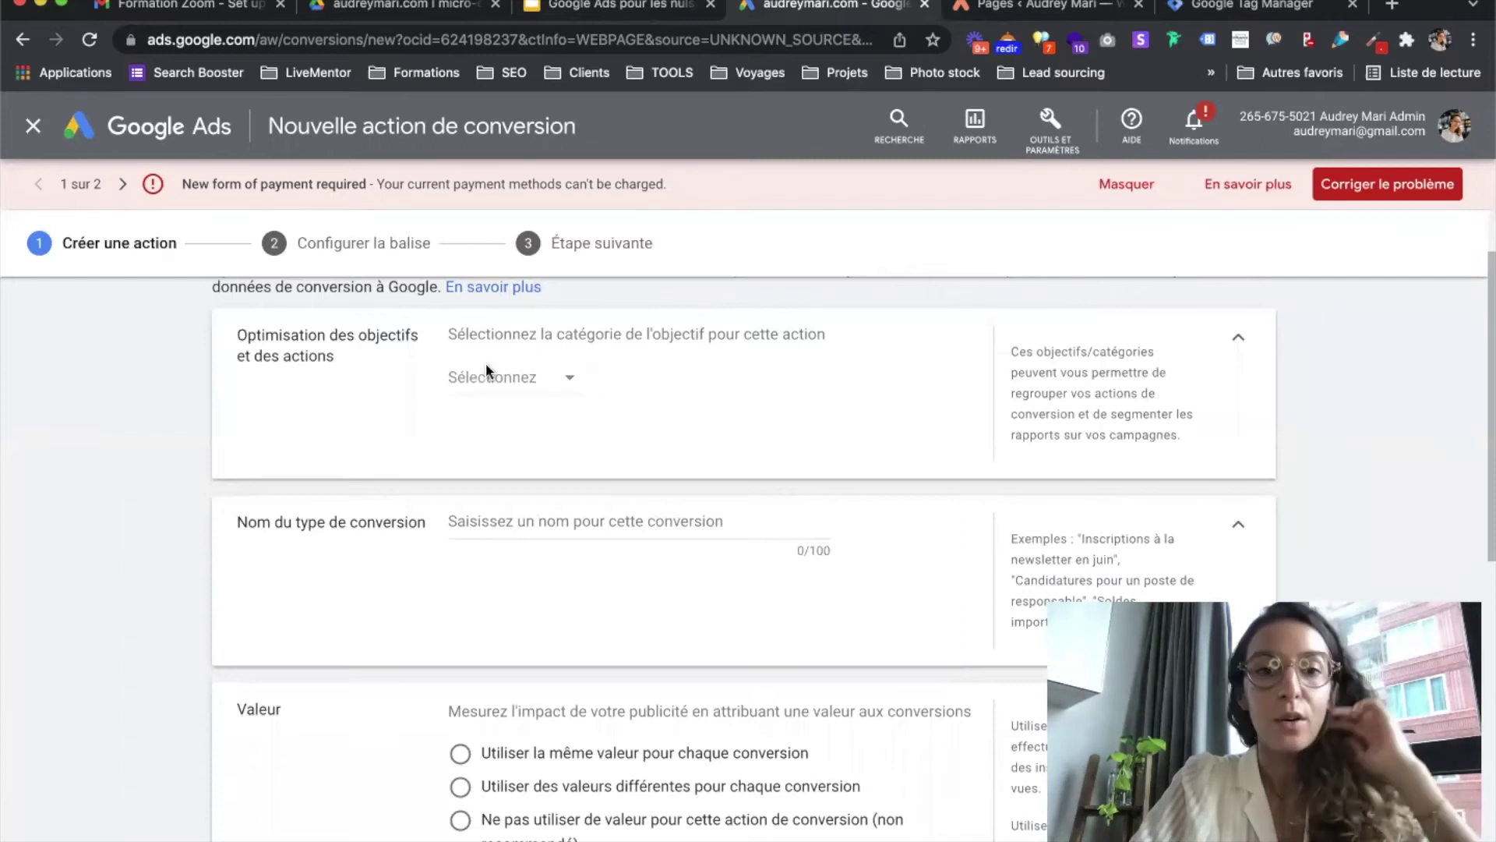
{"action": "left_click", "coordinate": [511, 379]}
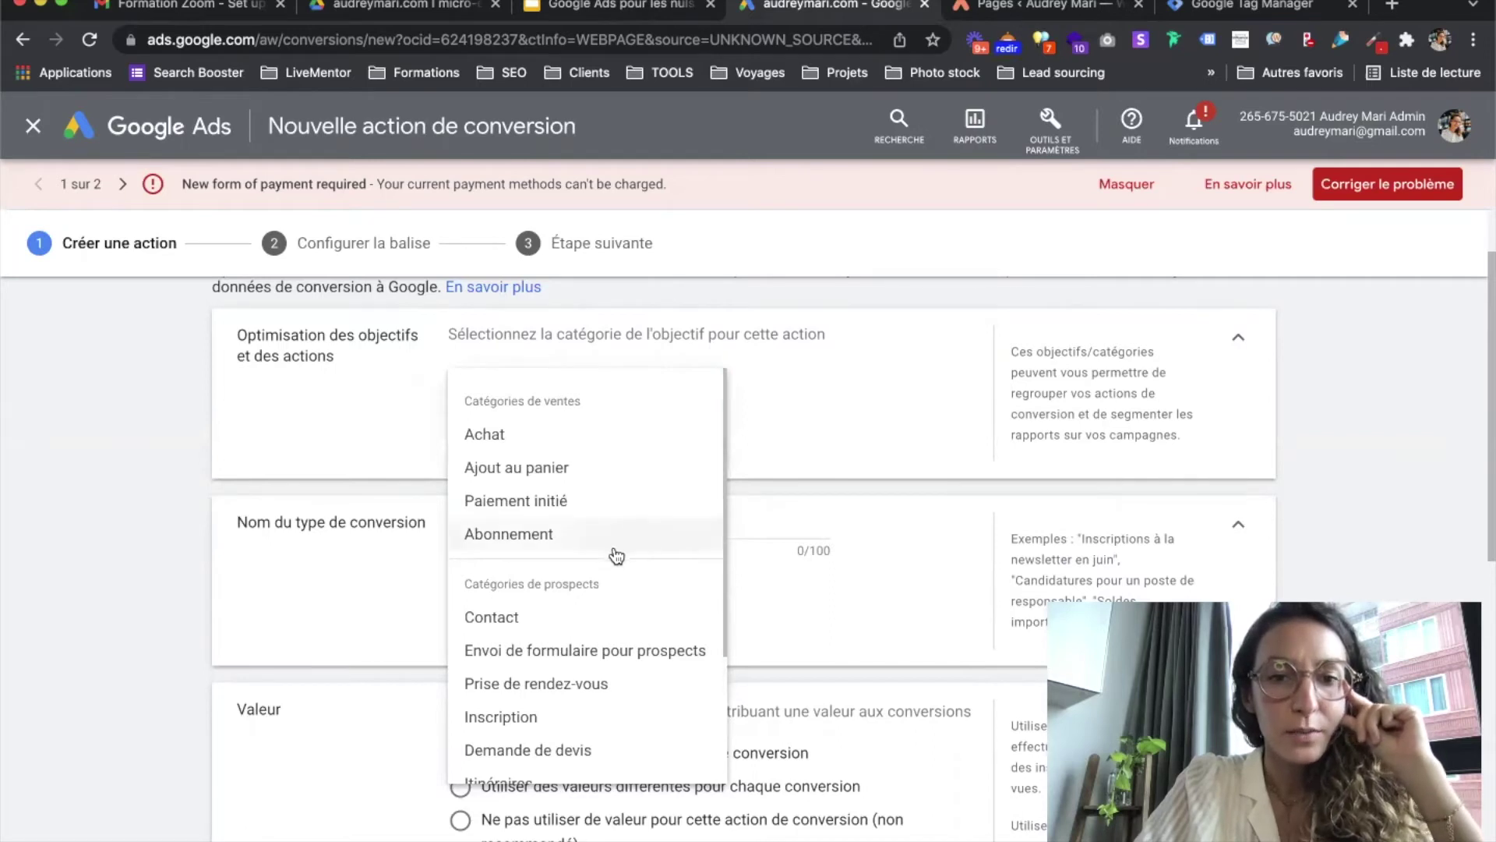
{"action": "scroll", "coordinate": [615, 555], "scroll_direction": "down", "scroll_amount": 3}
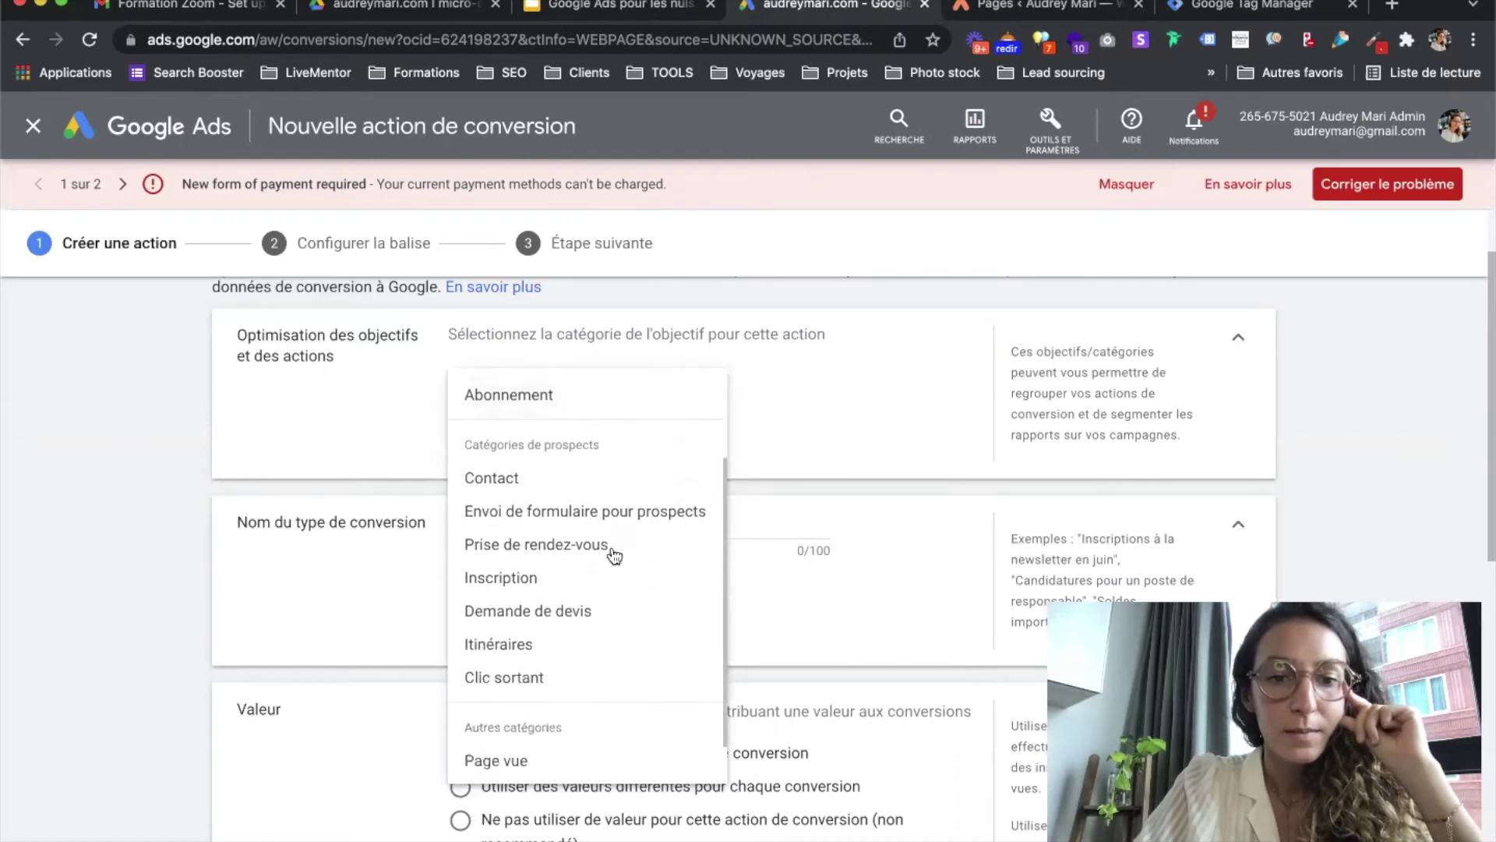
{"action": "scroll", "coordinate": [615, 555], "scroll_direction": "down", "scroll_amount": 1}
{"action": "left_click", "coordinate": [544, 714]}
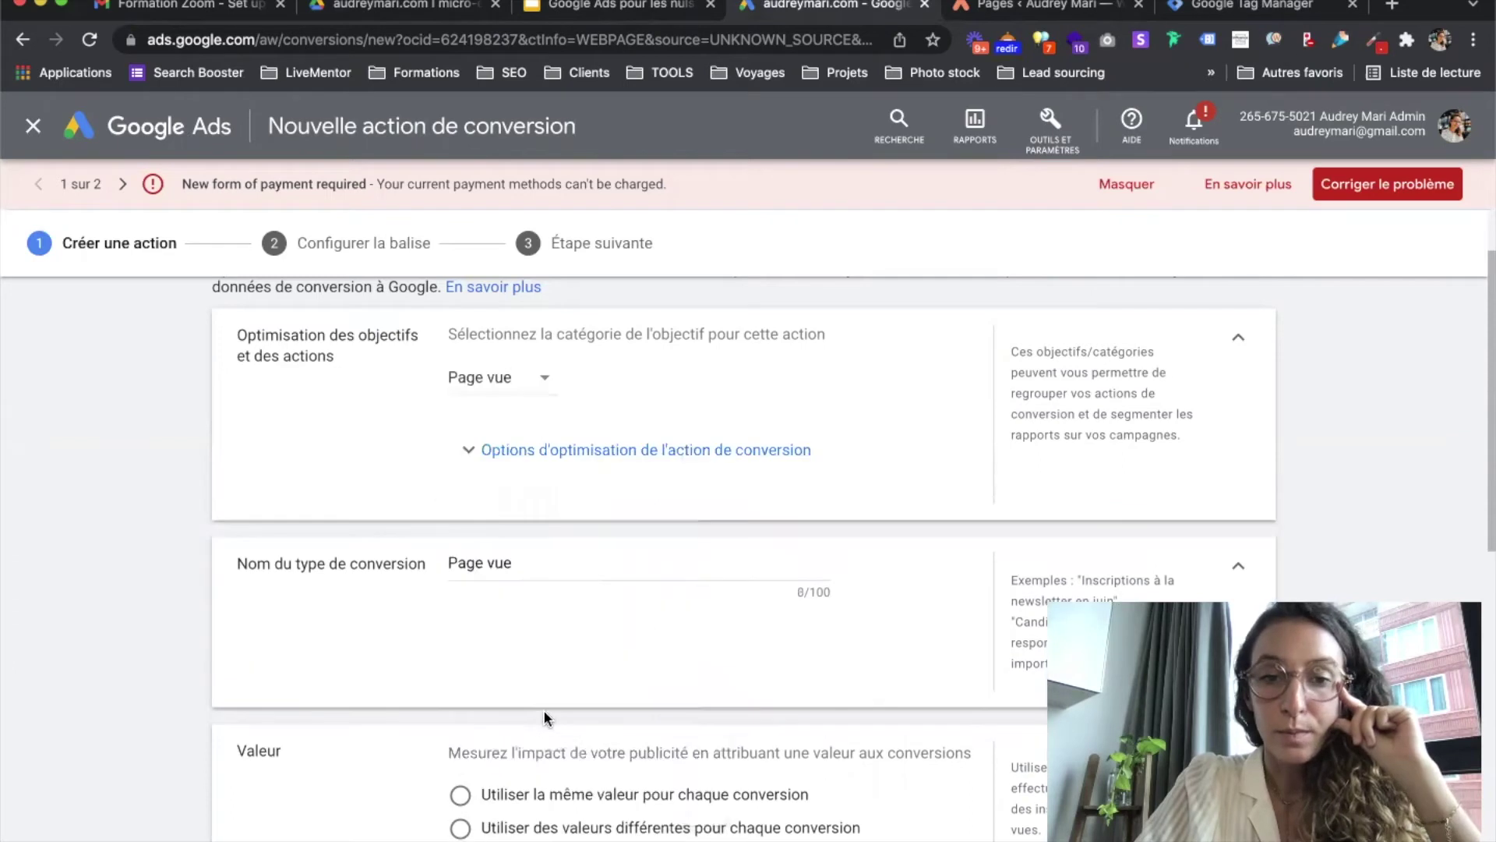
Name the conversion action "Page vue /merci".
{"action": "left_click", "coordinate": [499, 561]}
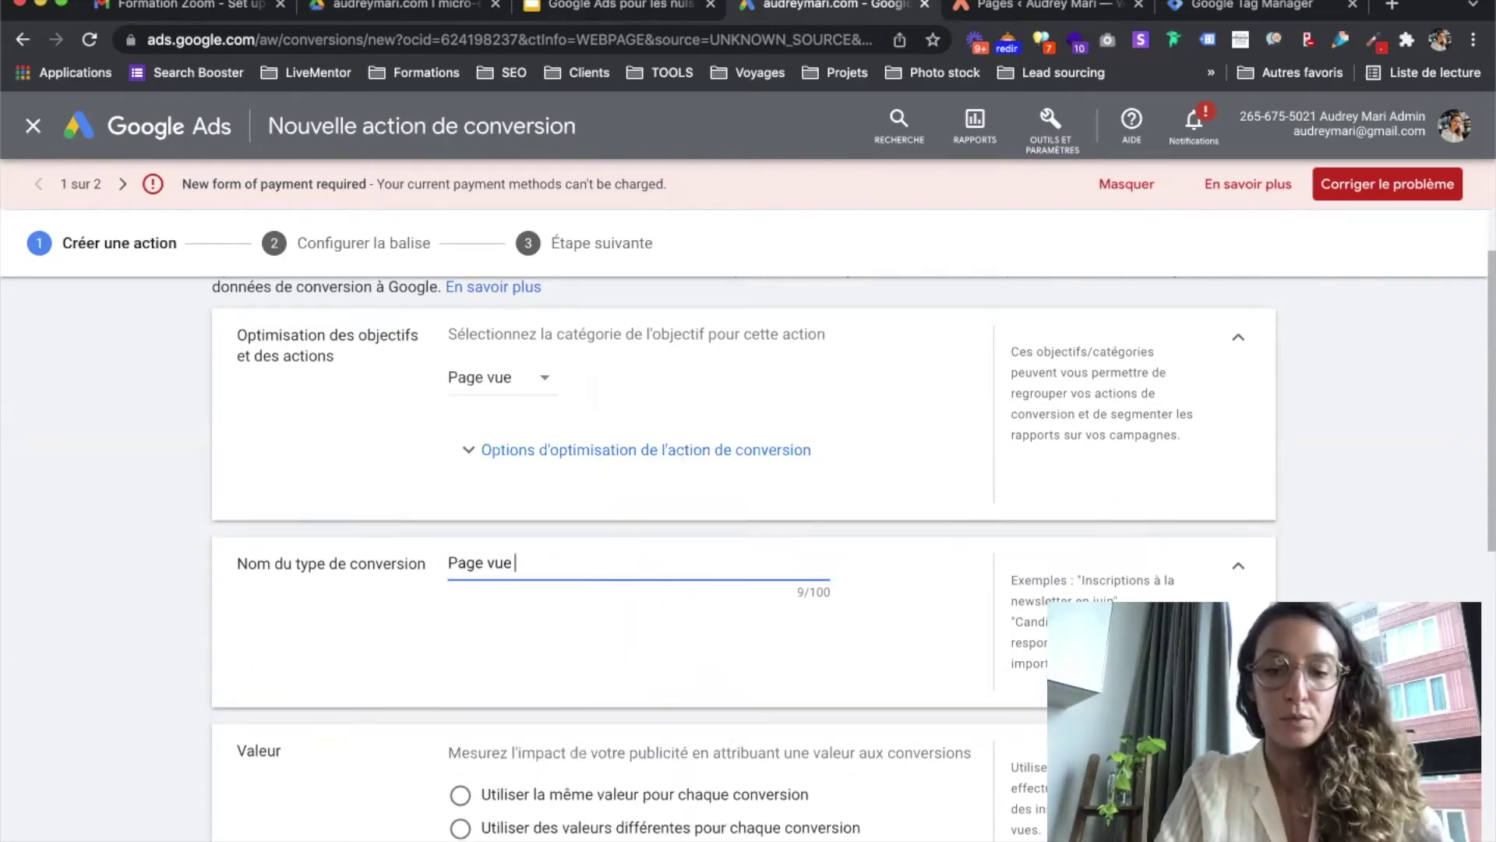
{"action": "type", "text": "/lmer"}
{"action": "key", "text": "BackSpace"}
{"action": "key", "text": "BackSpace"}
{"action": "key", "text": "BackSpace"}
{"action": "key", "text": "BackSpace"}
{"action": "type", "text": "merci"}
{"action": "left_click", "coordinate": [303, 605]}
Set the conversion action to use the same value of 1 euro for each conversion.
{"action": "scroll", "coordinate": [311, 597], "scroll_direction": "down", "scroll_amount": 3}
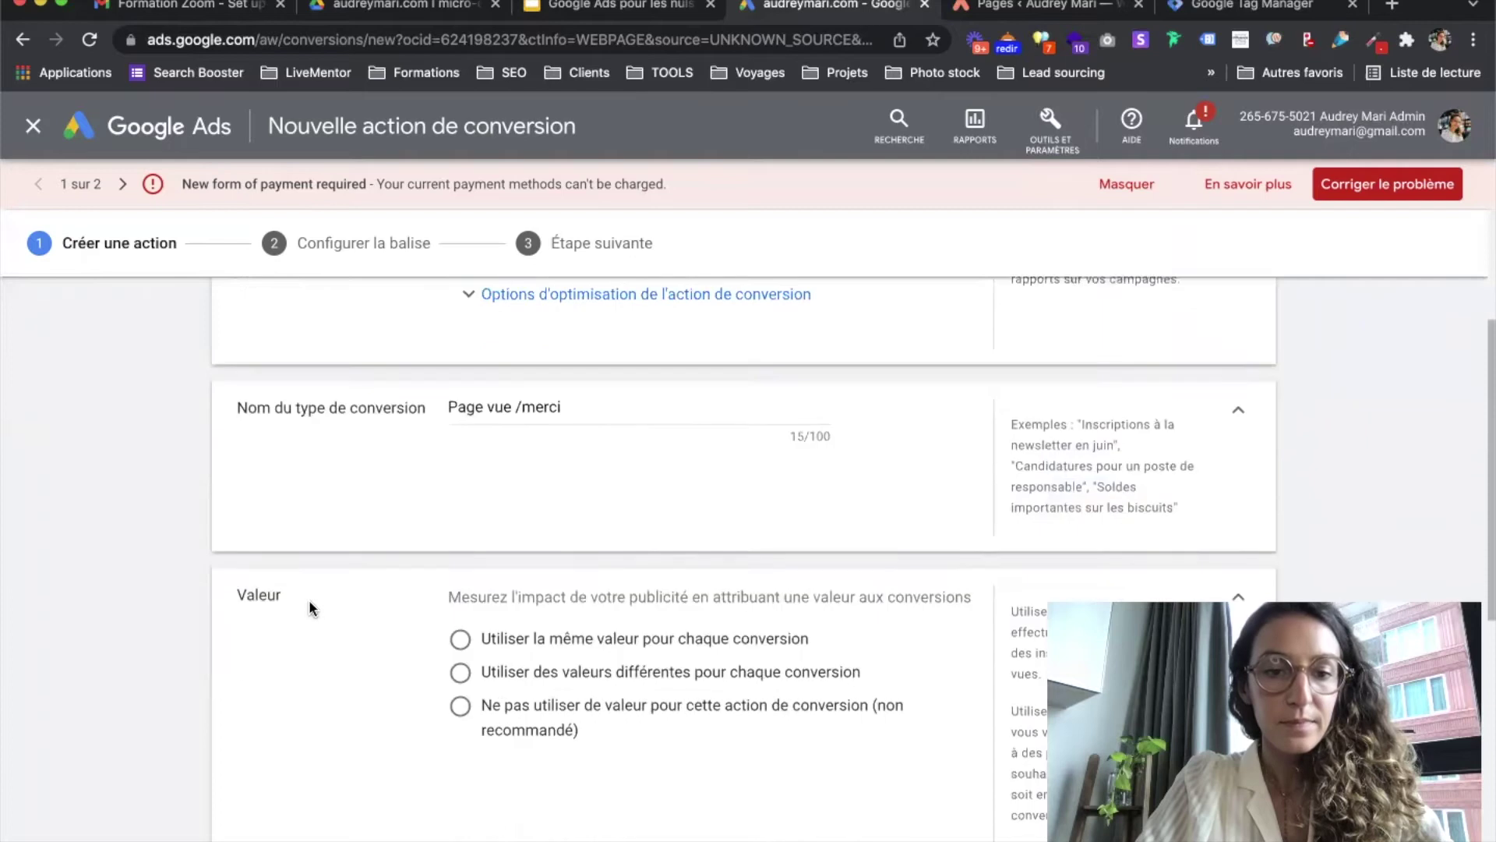
{"action": "scroll", "coordinate": [309, 602], "scroll_direction": "down", "scroll_amount": 2}
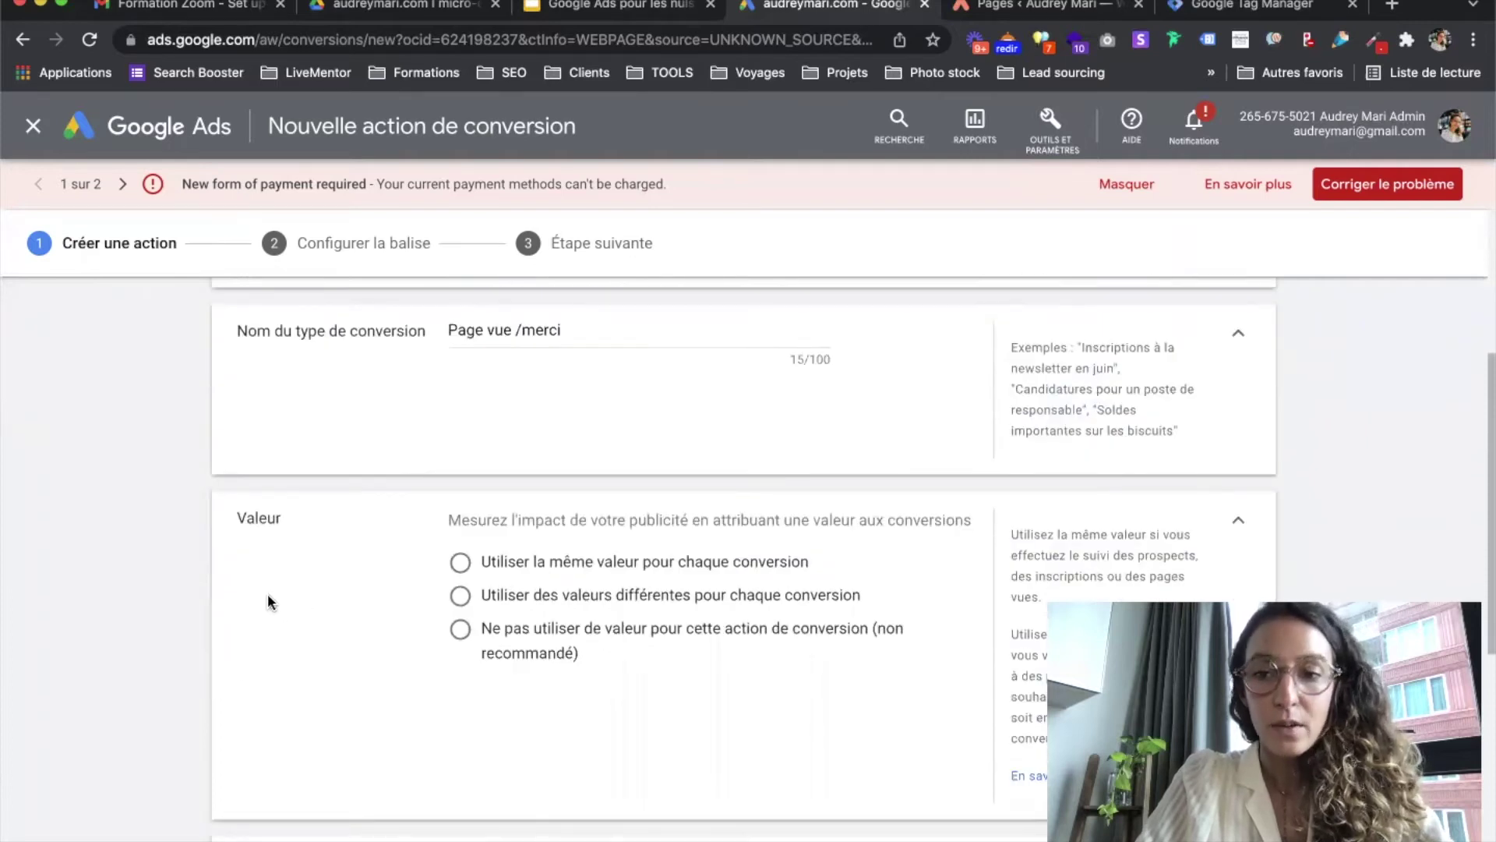
{"action": "scroll", "coordinate": [267, 595], "scroll_direction": "down", "scroll_amount": 1}
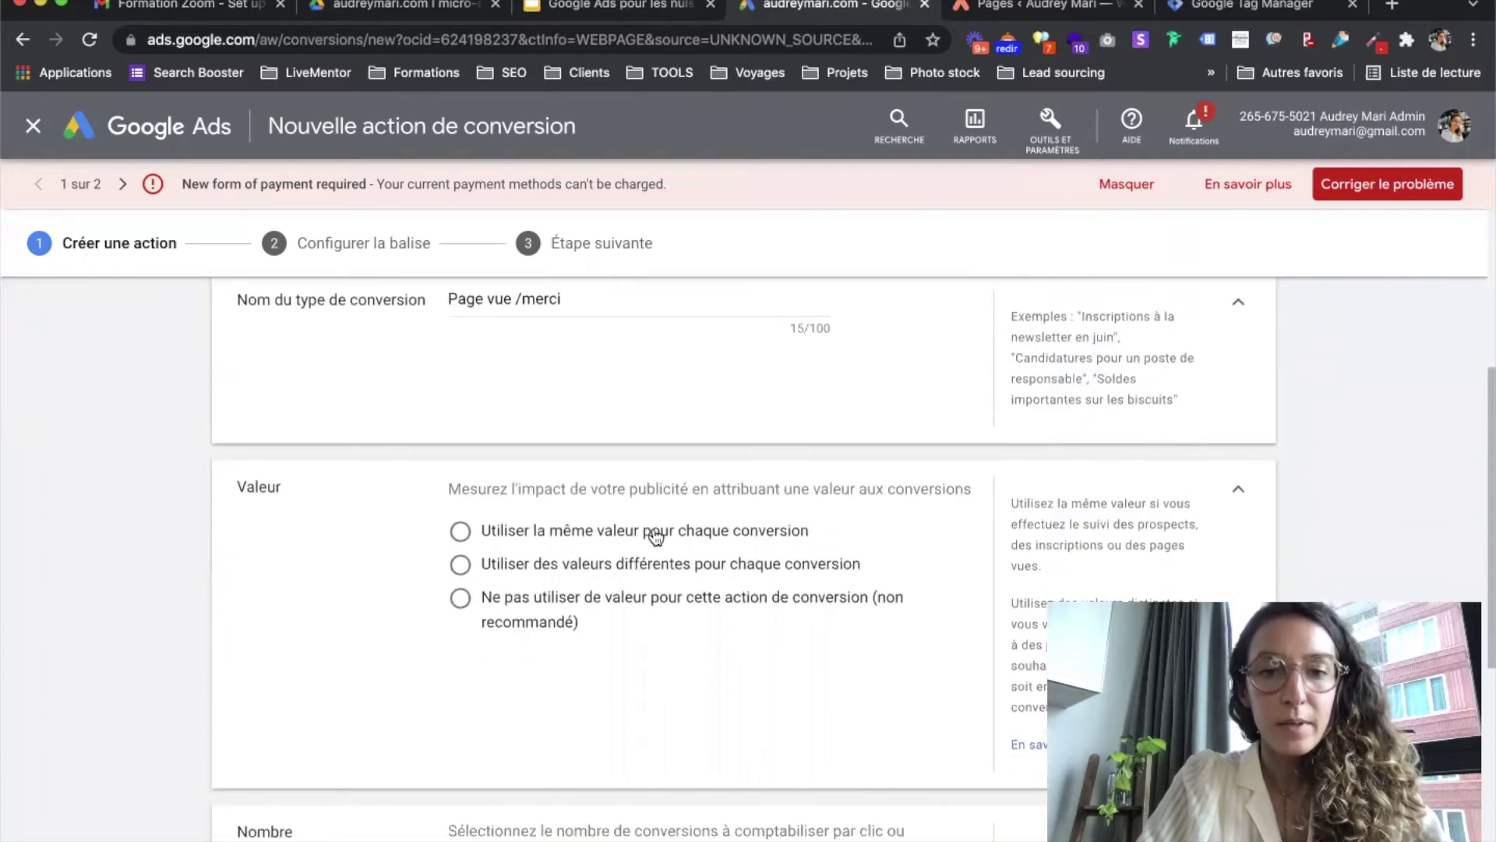
{"action": "left_click", "coordinate": [616, 534]}
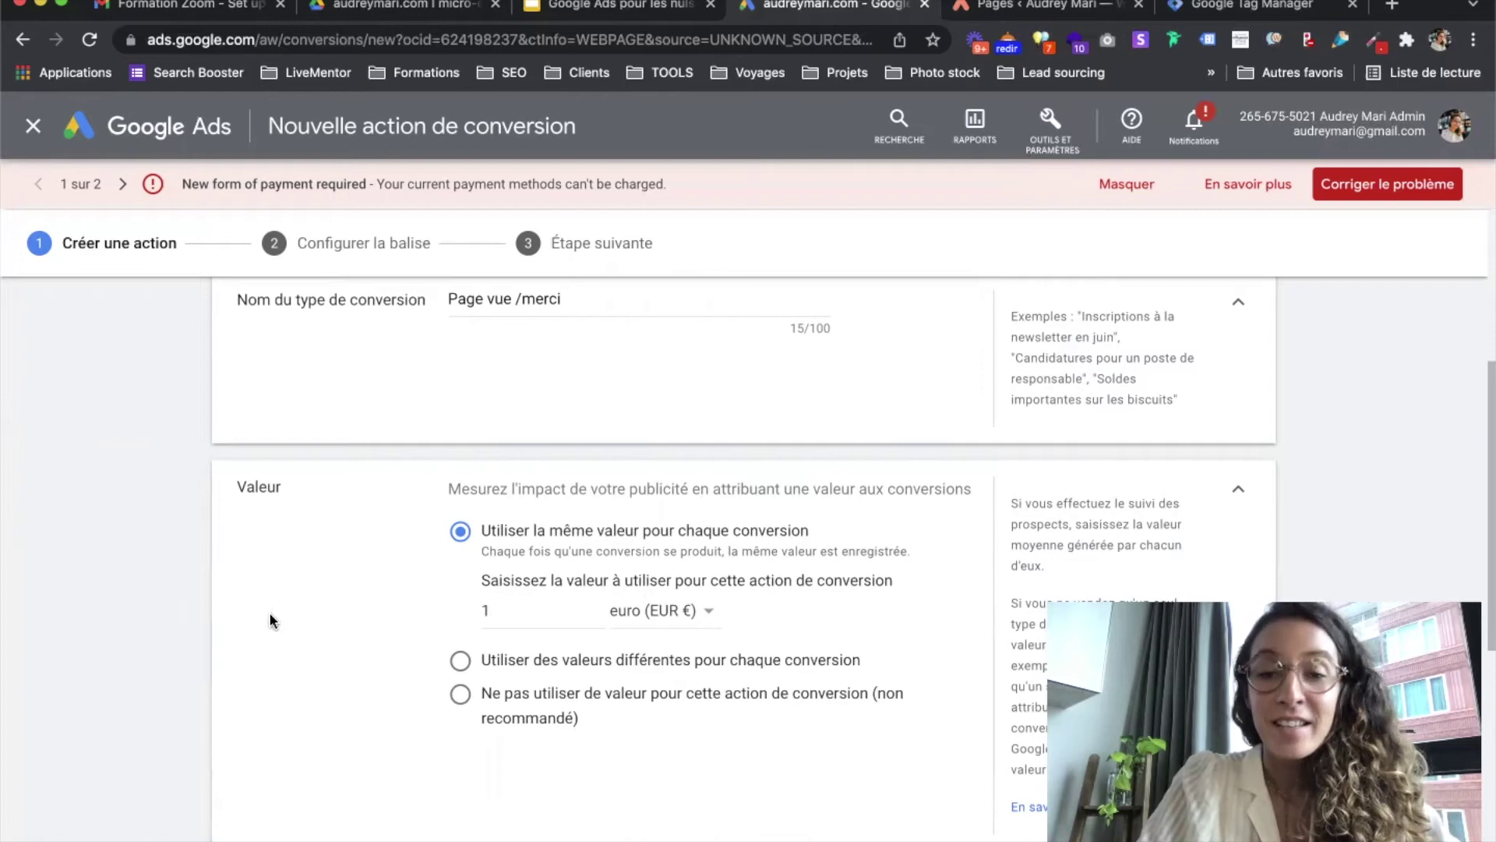
Set the number of conversions counted per click or interaction to "Une".
{"action": "scroll", "coordinate": [265, 612], "scroll_direction": "down", "scroll_amount": 3}
{"action": "scroll", "coordinate": [266, 611], "scroll_direction": "down", "scroll_amount": 1}
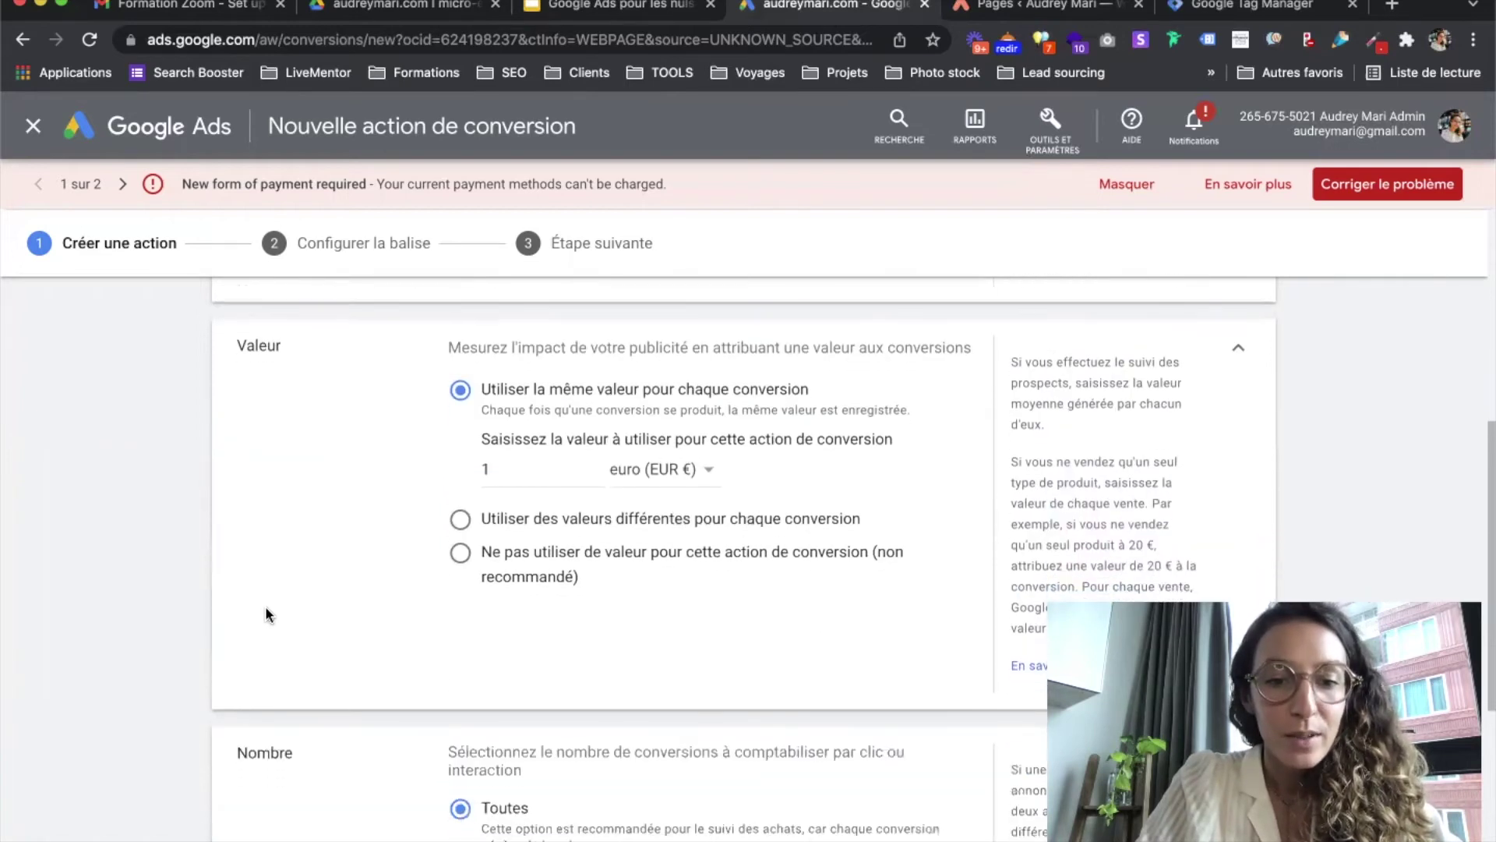
{"action": "scroll", "coordinate": [265, 615], "scroll_direction": "down", "scroll_amount": 3}
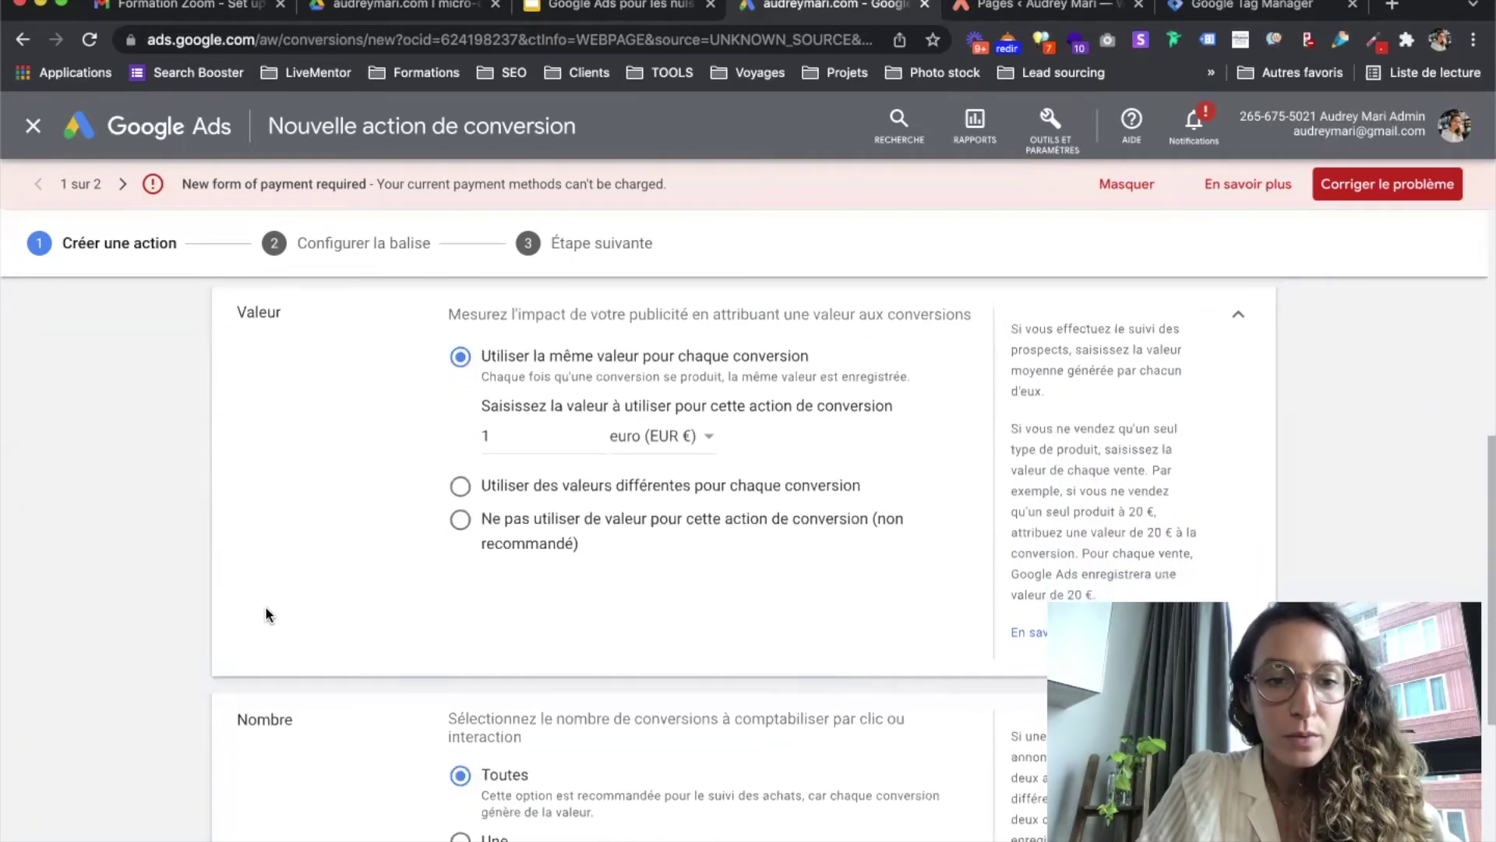
{"action": "scroll", "coordinate": [260, 631], "scroll_direction": "down", "scroll_amount": 1}
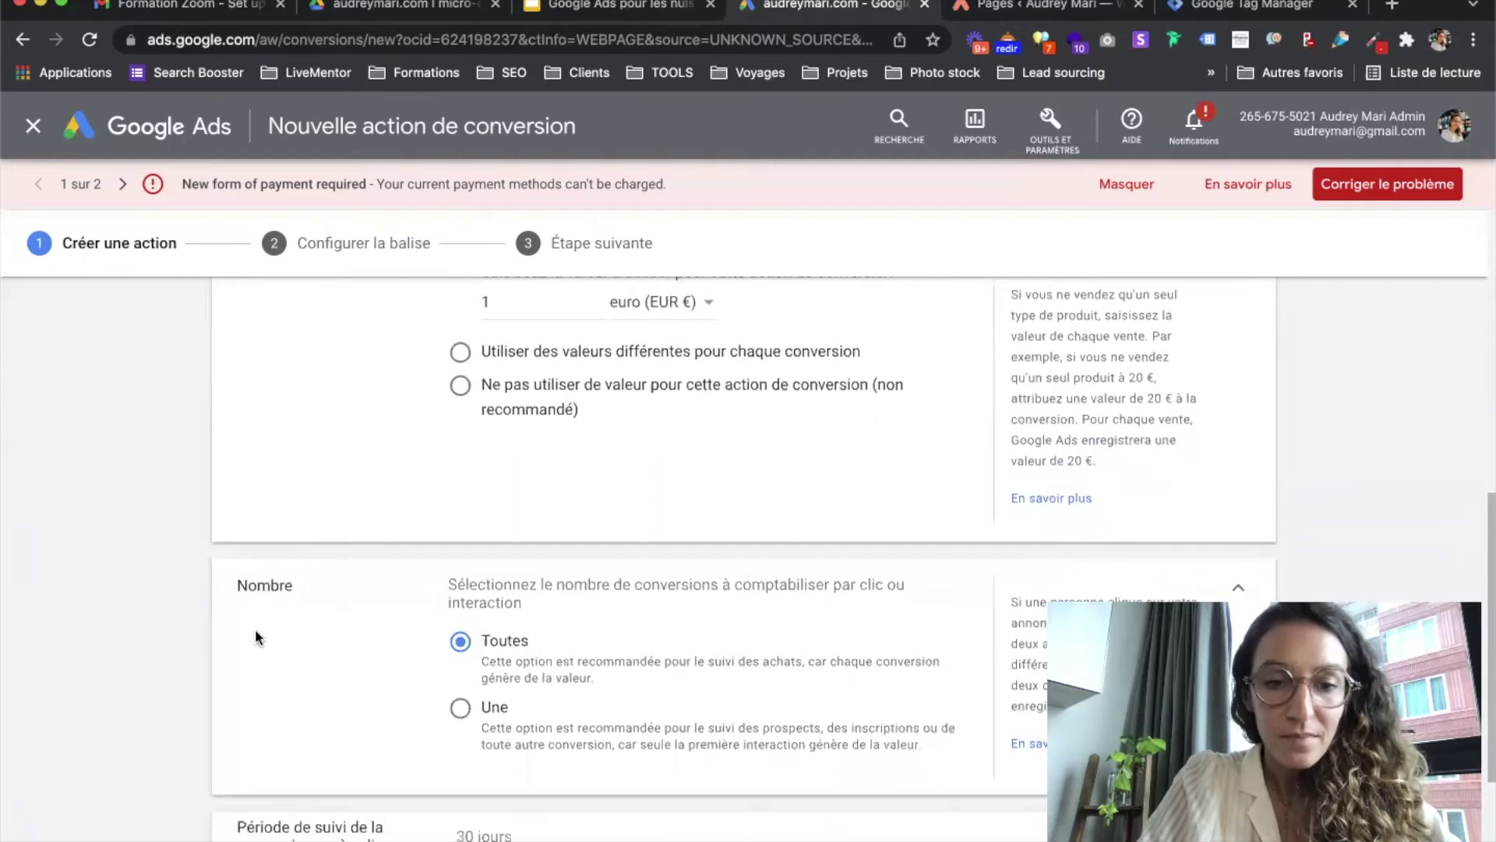
{"action": "left_click", "coordinate": [460, 691]}
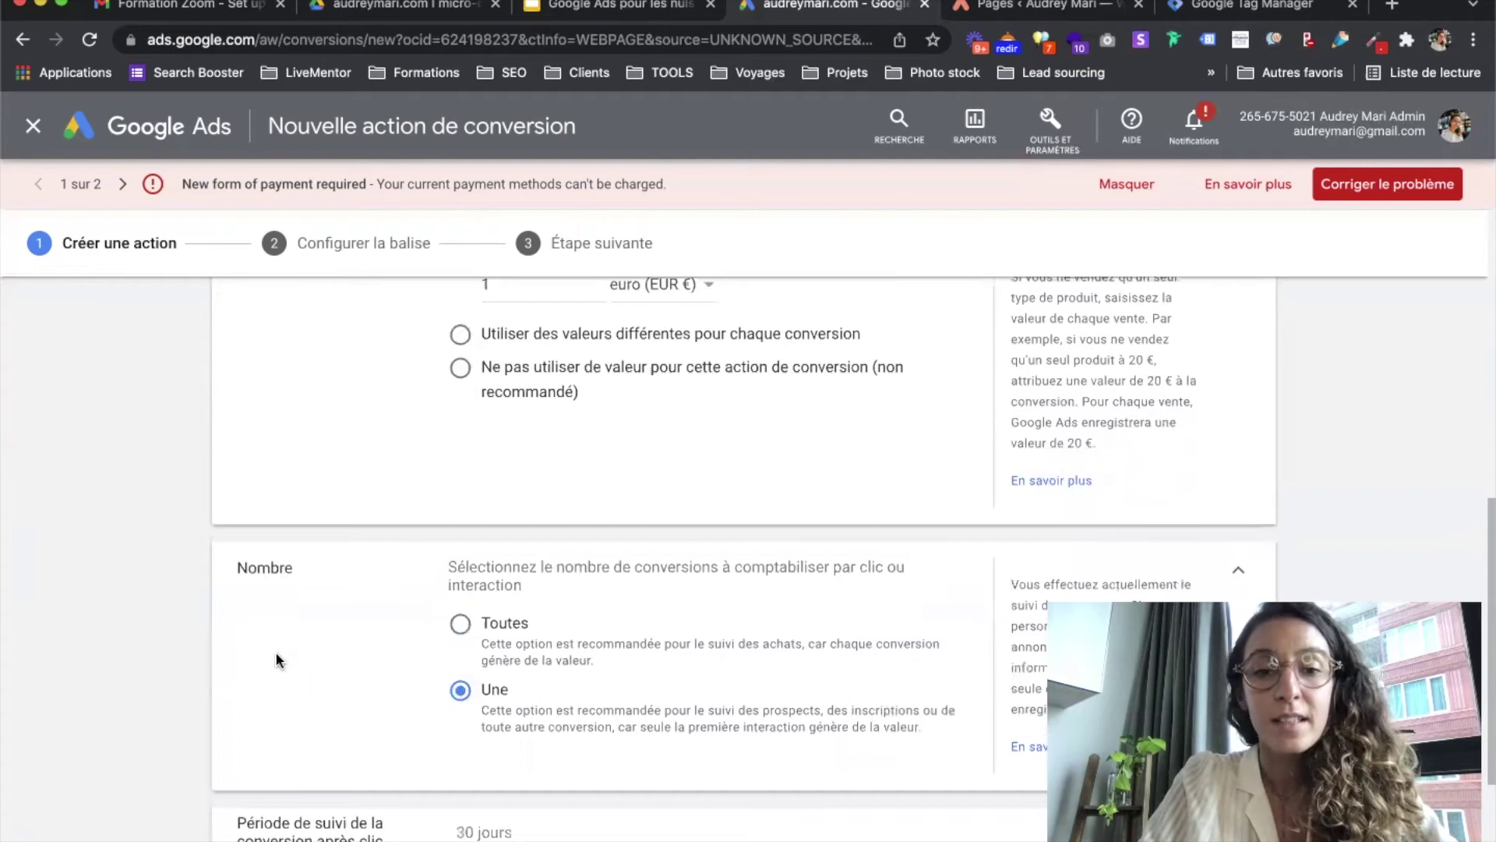
Set the click-through conversion window of the conversion action to 90 days ("90 jours").
{"action": "scroll", "coordinate": [265, 631], "scroll_direction": "down", "scroll_amount": 3}
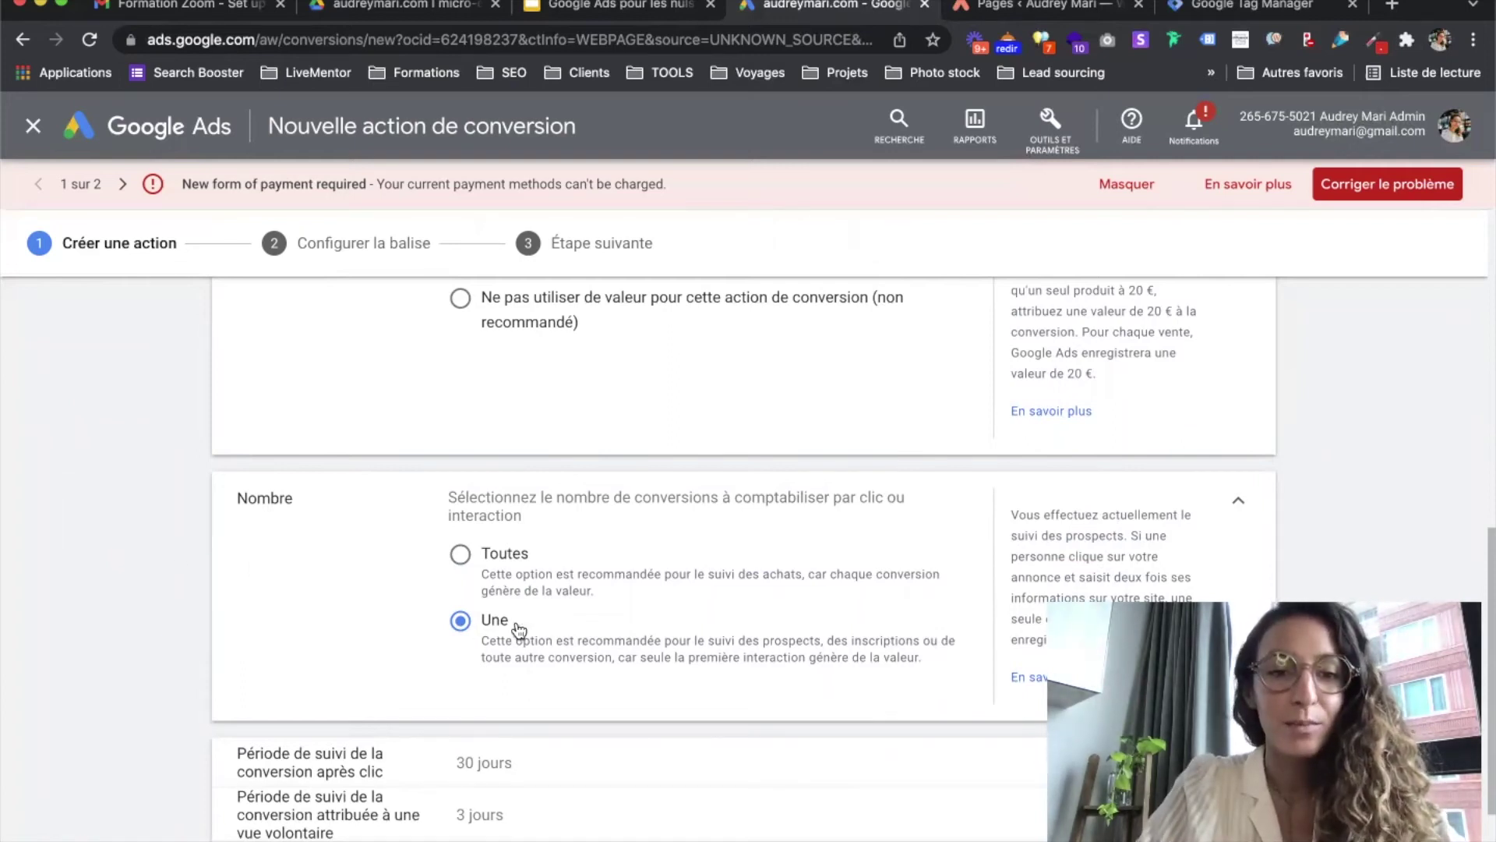
{"action": "scroll", "coordinate": [243, 608], "scroll_direction": "down", "scroll_amount": 3}
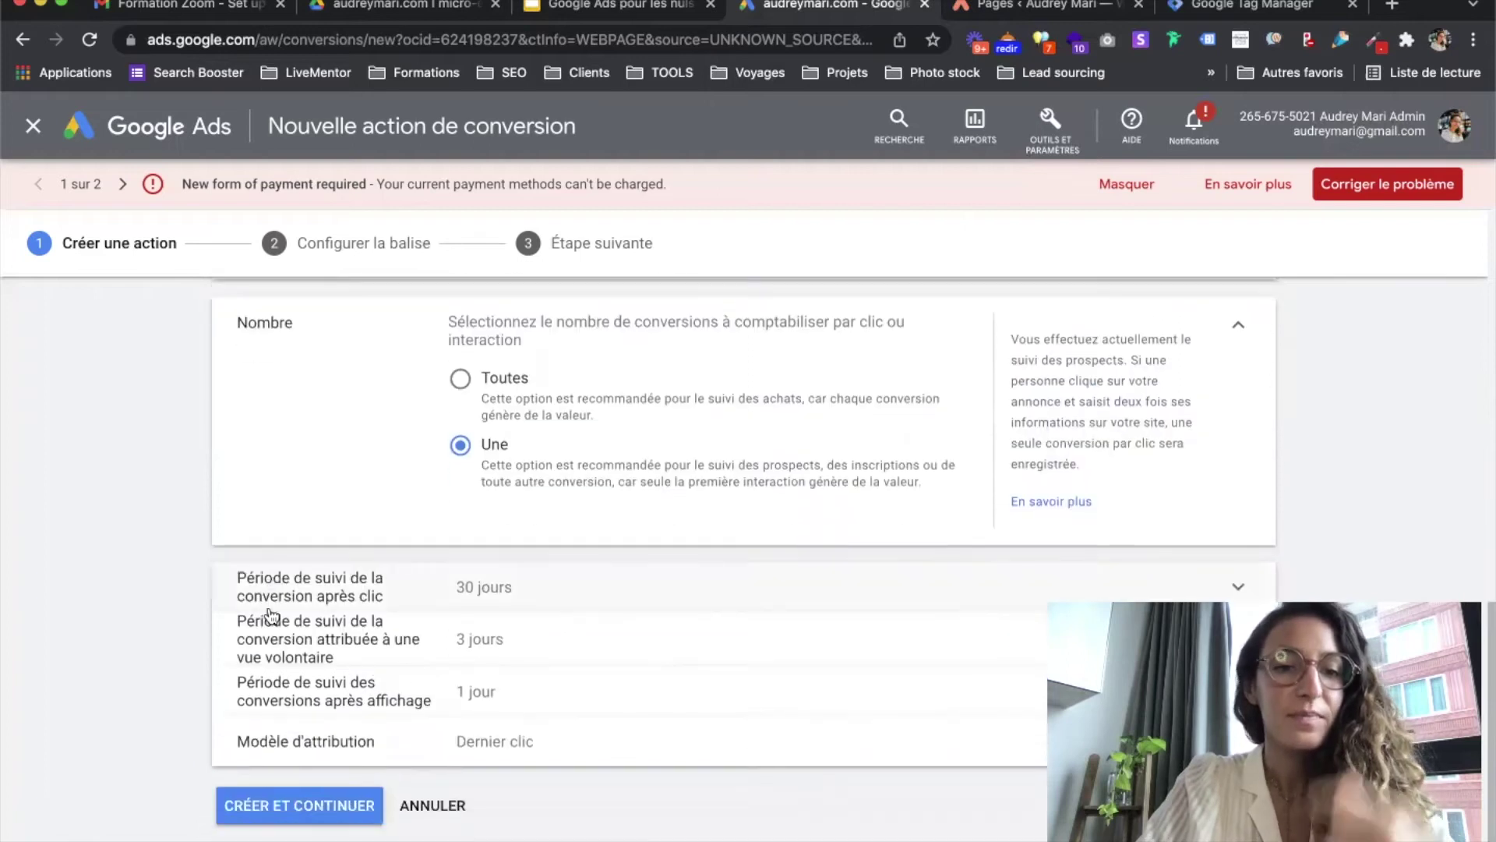
{"action": "left_click", "coordinate": [591, 591]}
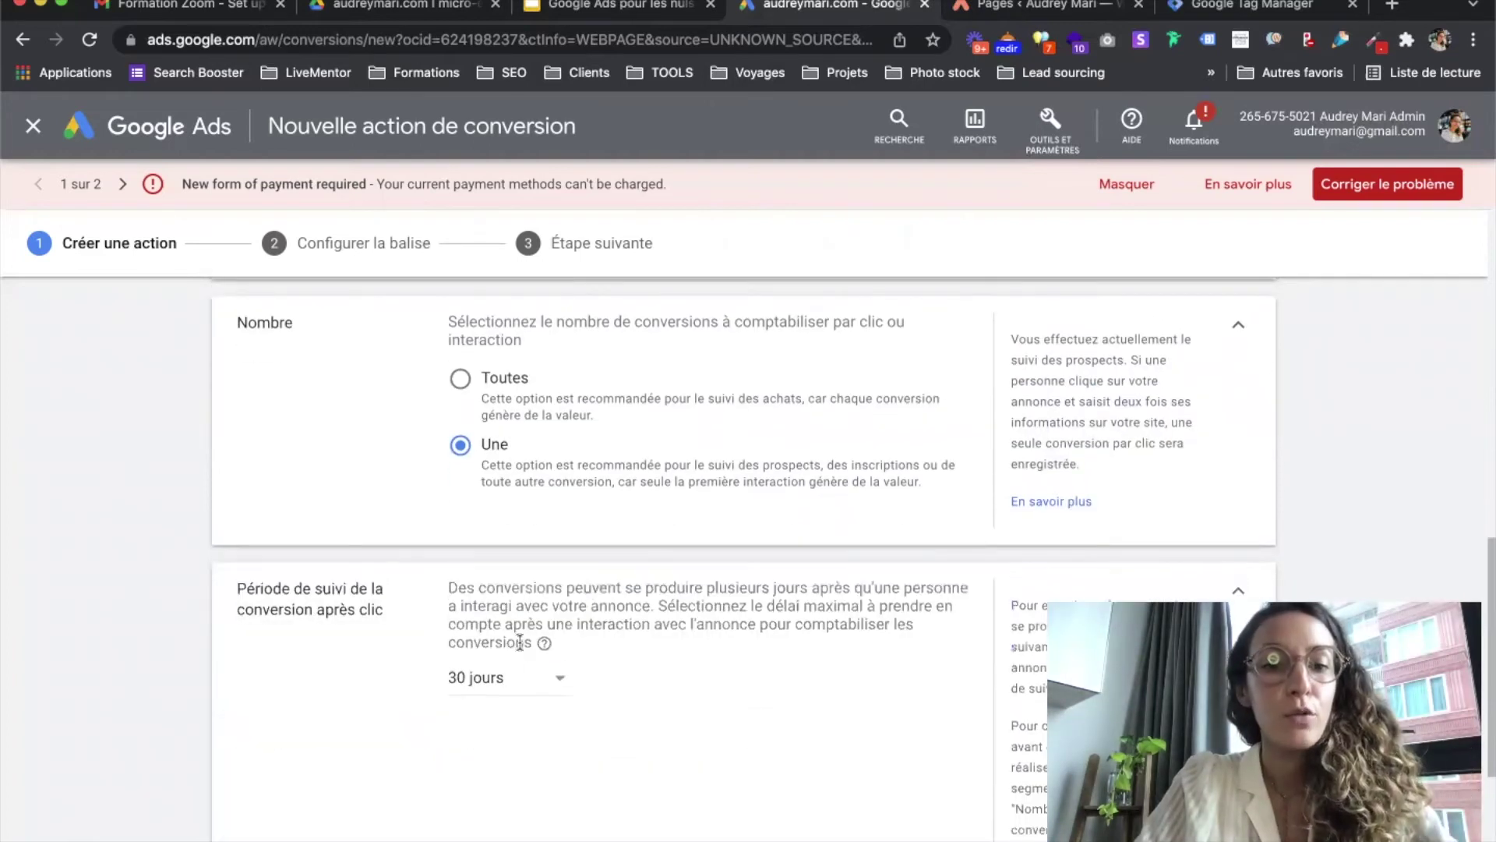
{"action": "left_click", "coordinate": [541, 684]}
{"action": "left_click", "coordinate": [525, 430]}
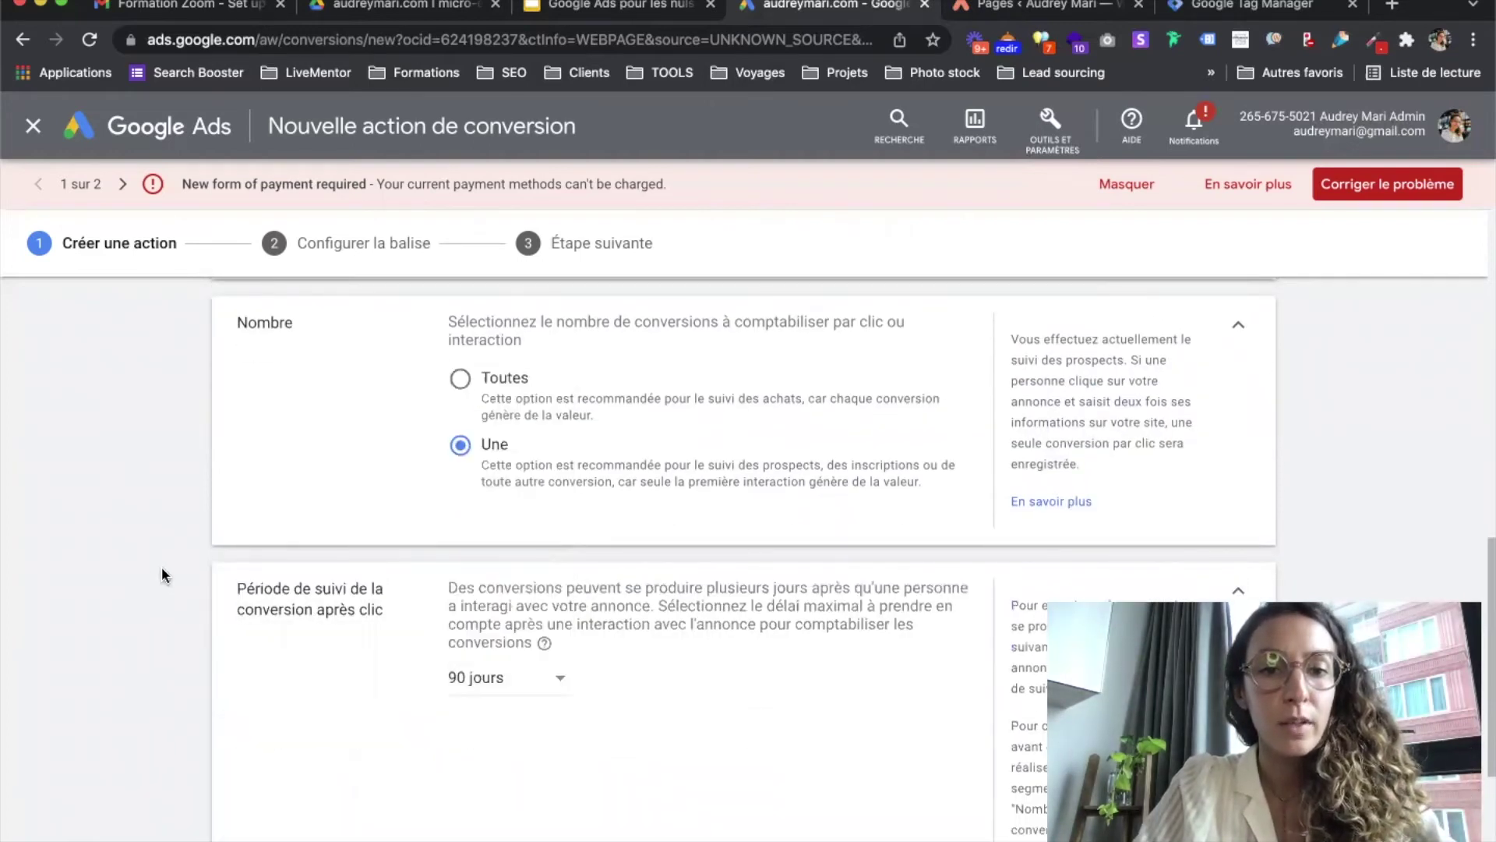
Set the engaged-view conversion window to 30 days ("30 jours").
{"action": "scroll", "coordinate": [148, 592], "scroll_direction": "down", "scroll_amount": 4}
{"action": "left_click", "coordinate": [477, 669]}
{"action": "left_click", "coordinate": [488, 697]}
{"action": "left_click", "coordinate": [514, 499]}
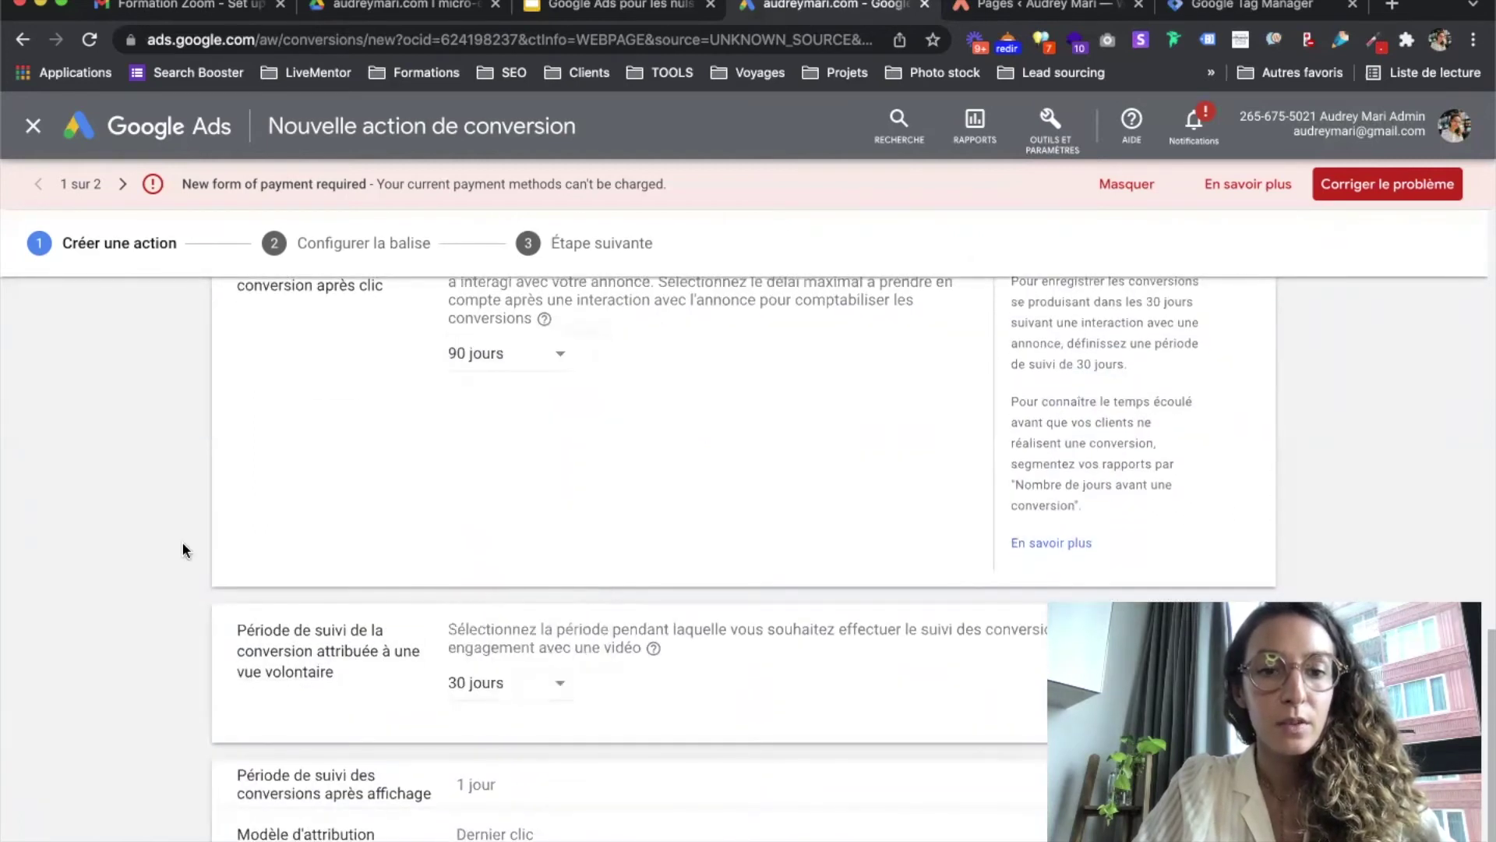
Set the view-through conversion window ("après affichage") to 30 days.
{"action": "scroll", "coordinate": [185, 553], "scroll_direction": "down", "scroll_amount": 2}
{"action": "left_click", "coordinate": [494, 709]}
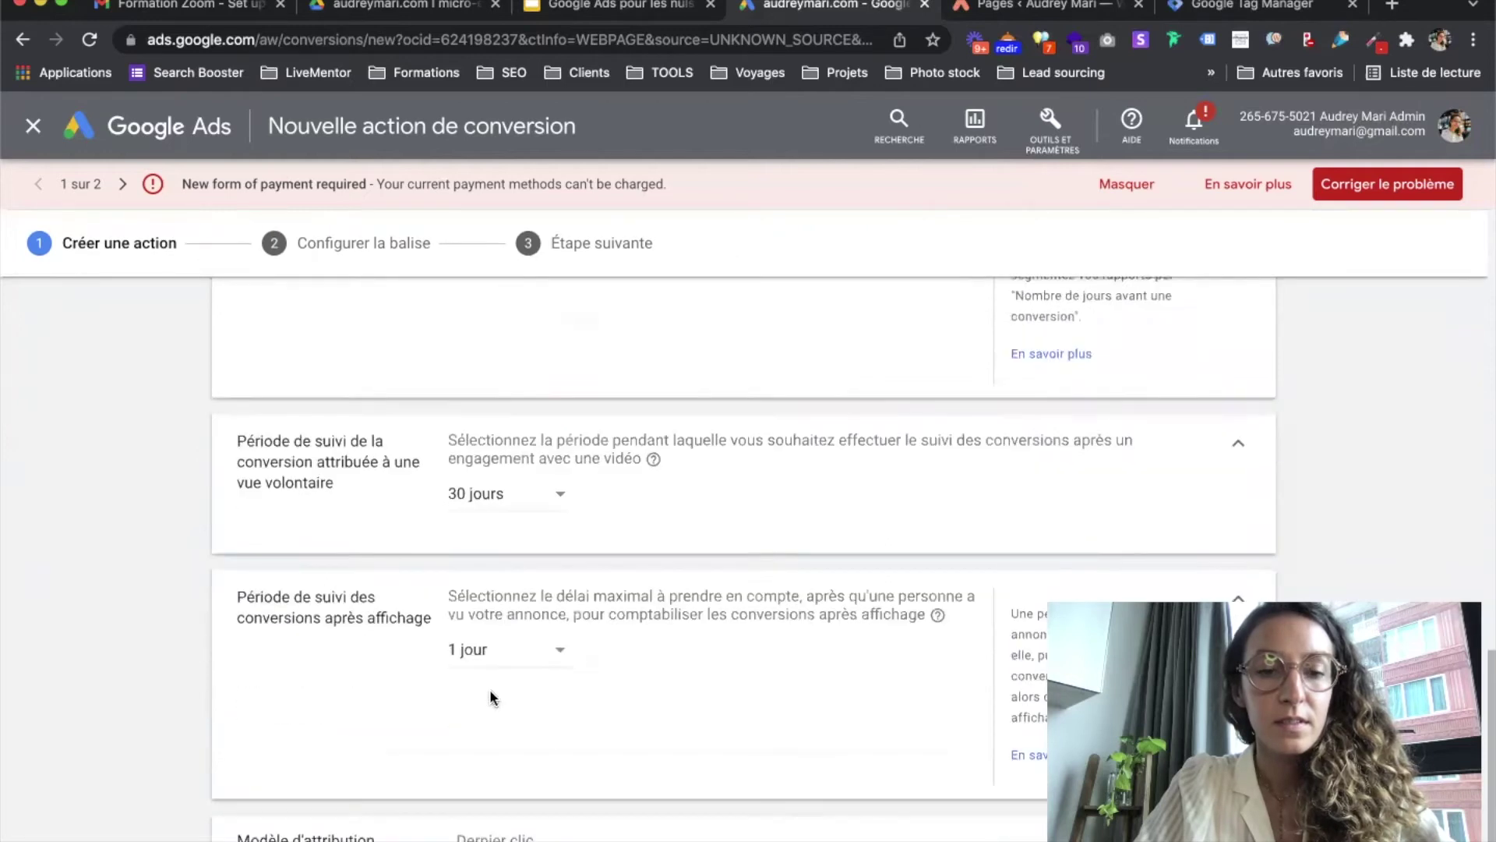
{"action": "left_click", "coordinate": [532, 556]}
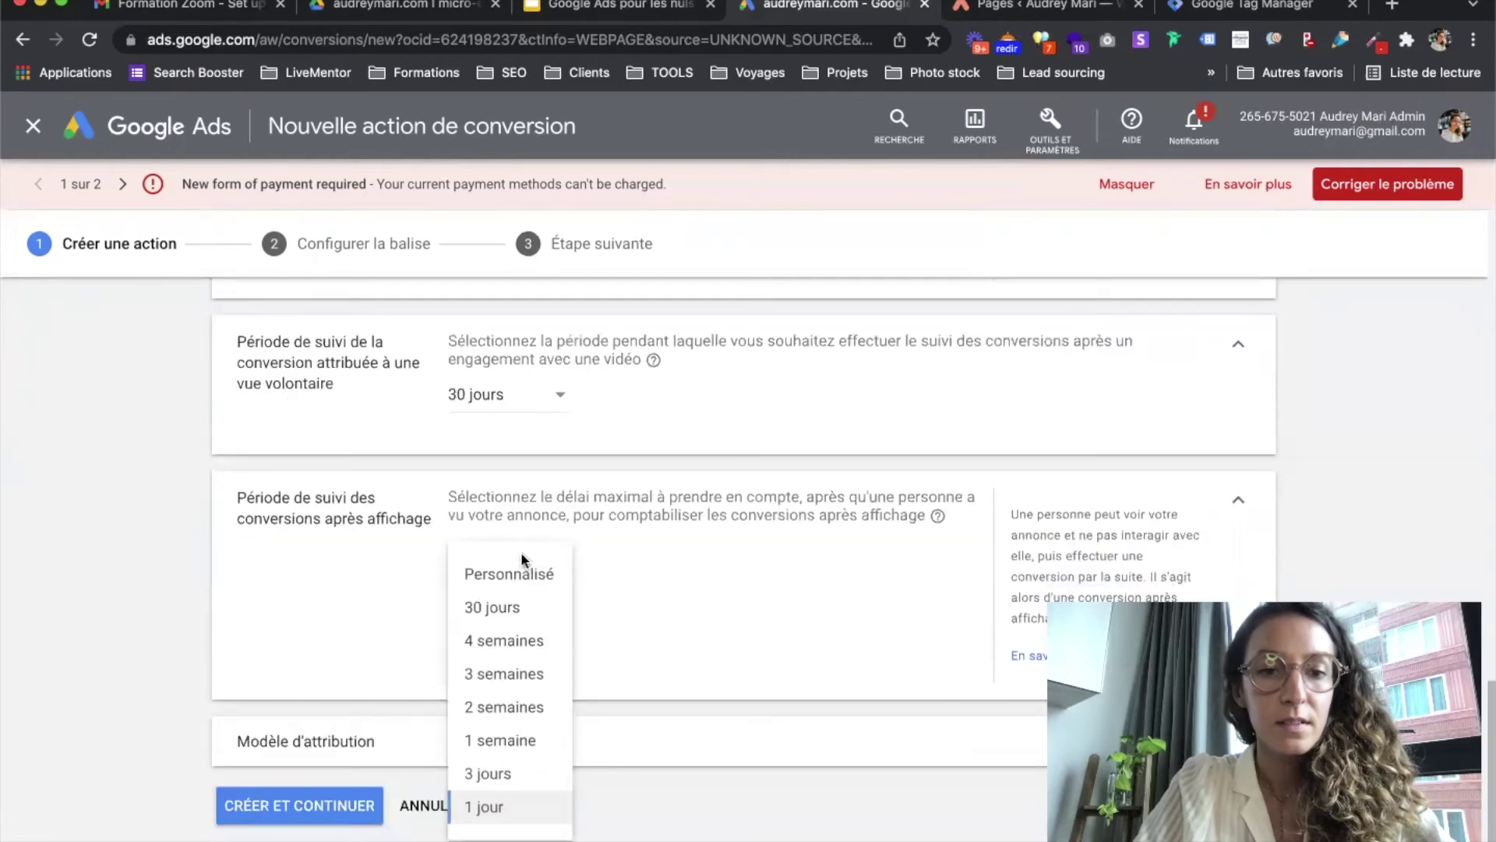
{"action": "left_click", "coordinate": [516, 607]}
Set the conversion action's attribution model to "Linéaire".
{"action": "left_click", "coordinate": [515, 745]}
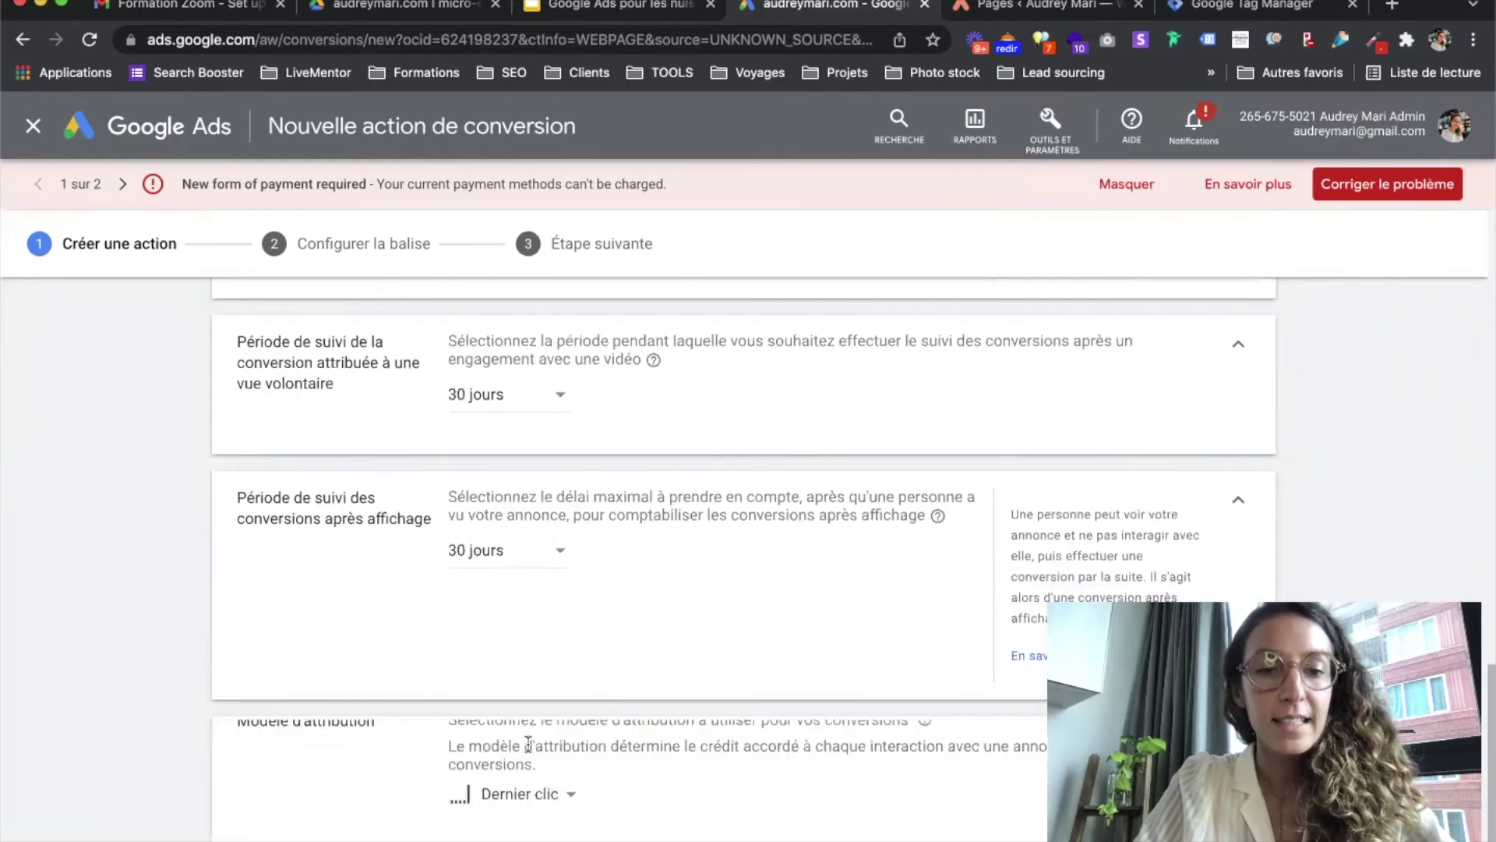
{"action": "left_click", "coordinate": [552, 714]}
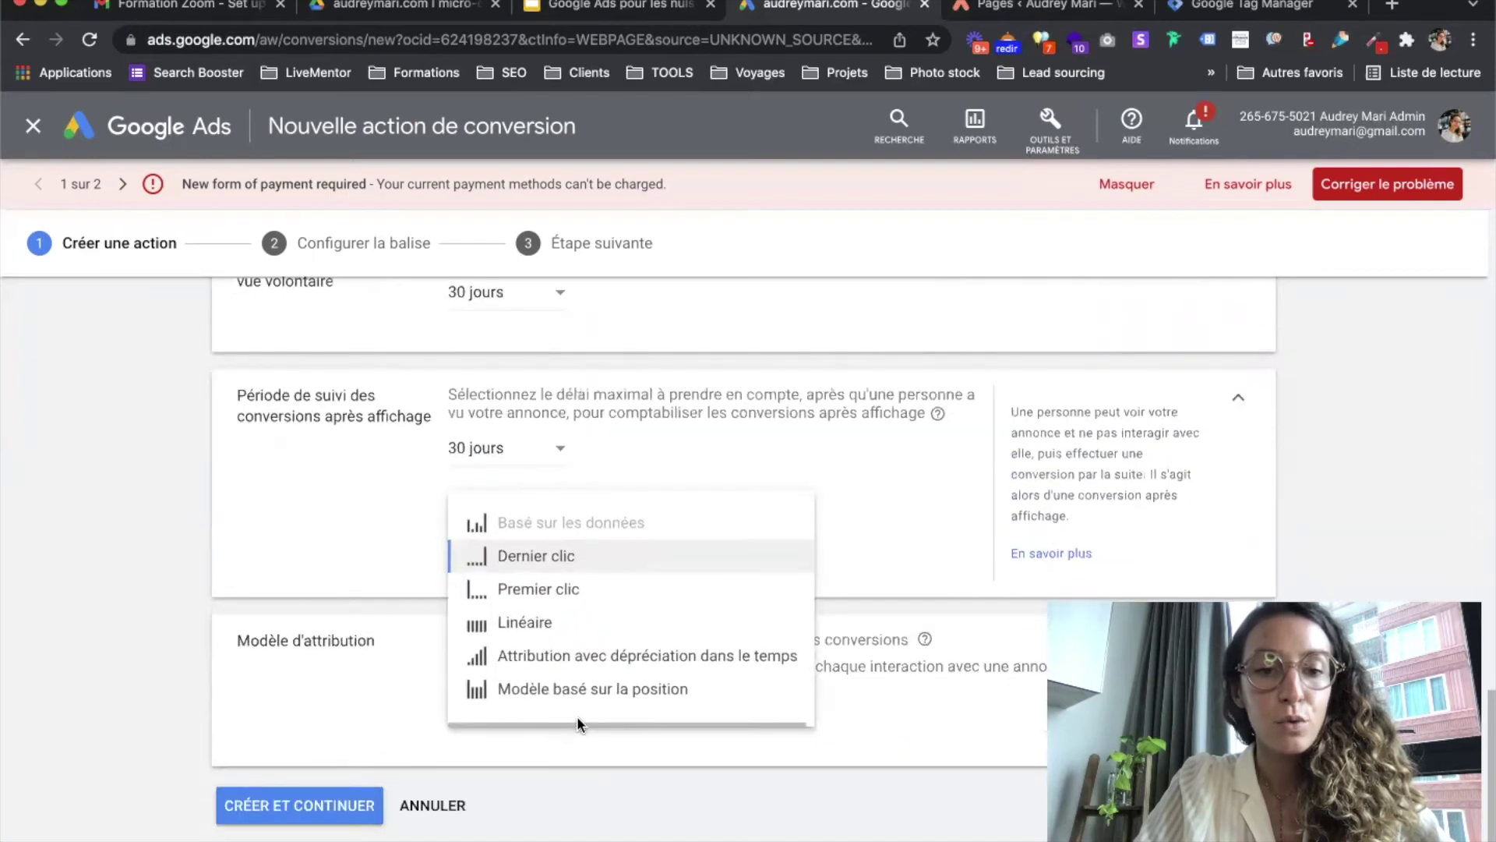
{"action": "left_click", "coordinate": [525, 623]}
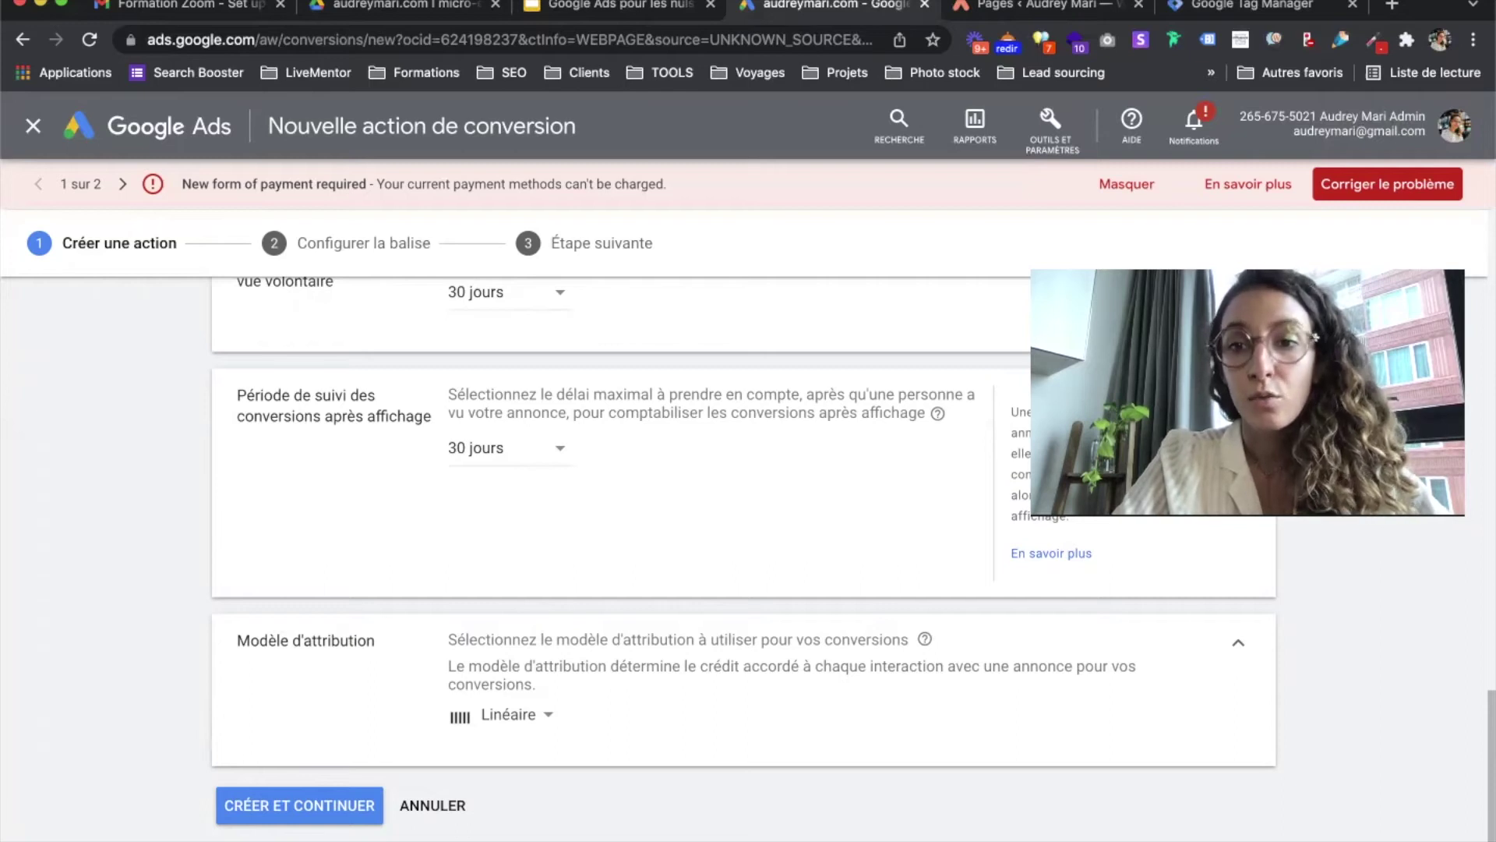
Create the conversion action and choose Google Tag Manager as the method for installing its tag.
{"action": "left_click", "coordinate": [243, 817]}
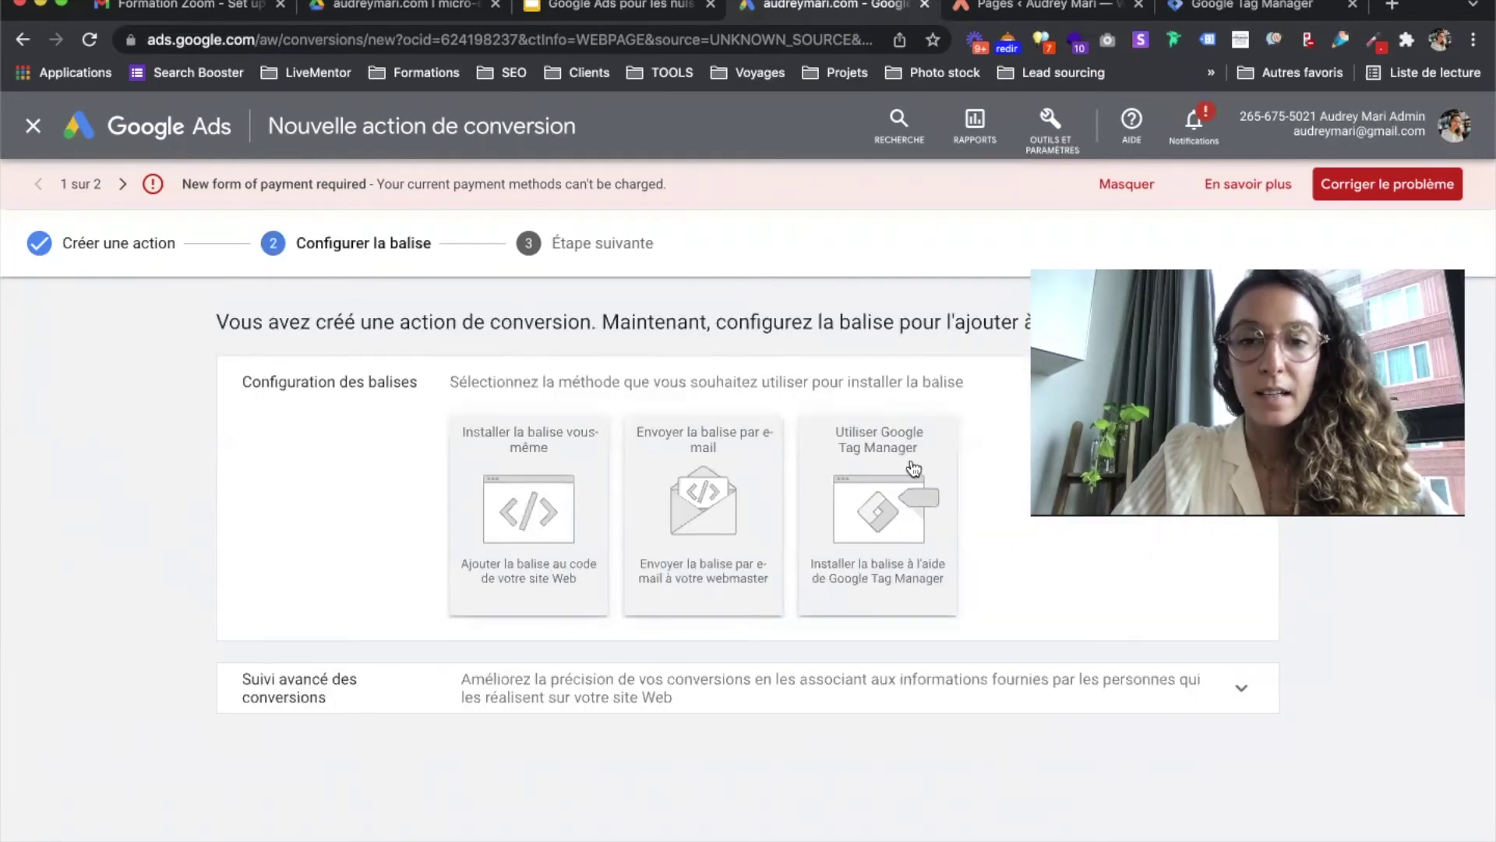
{"action": "left_click", "coordinate": [858, 501]}
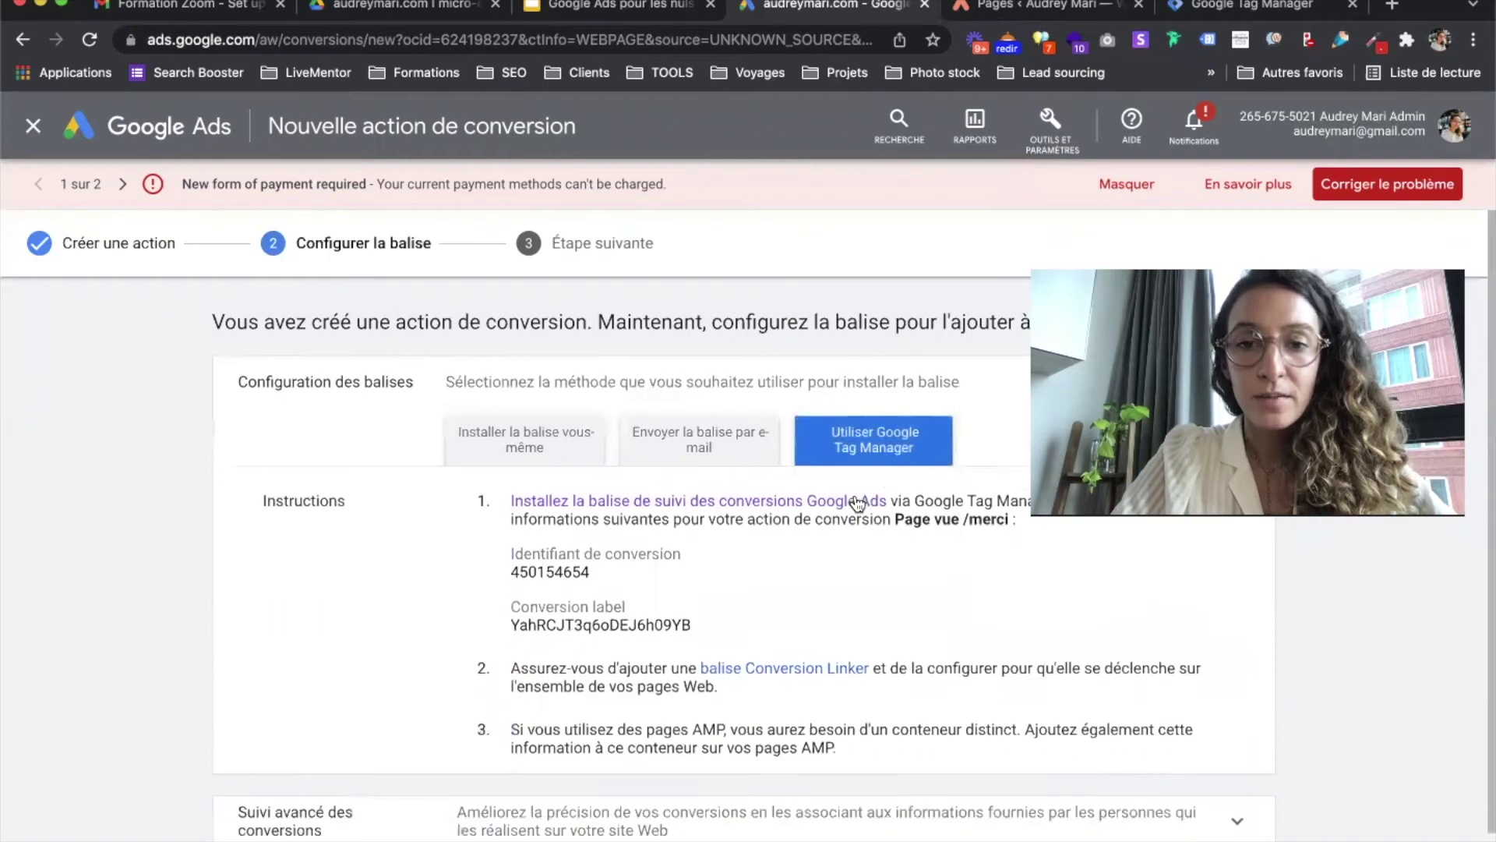
{"action": "scroll", "coordinate": [763, 581], "scroll_direction": "down", "scroll_amount": 2}
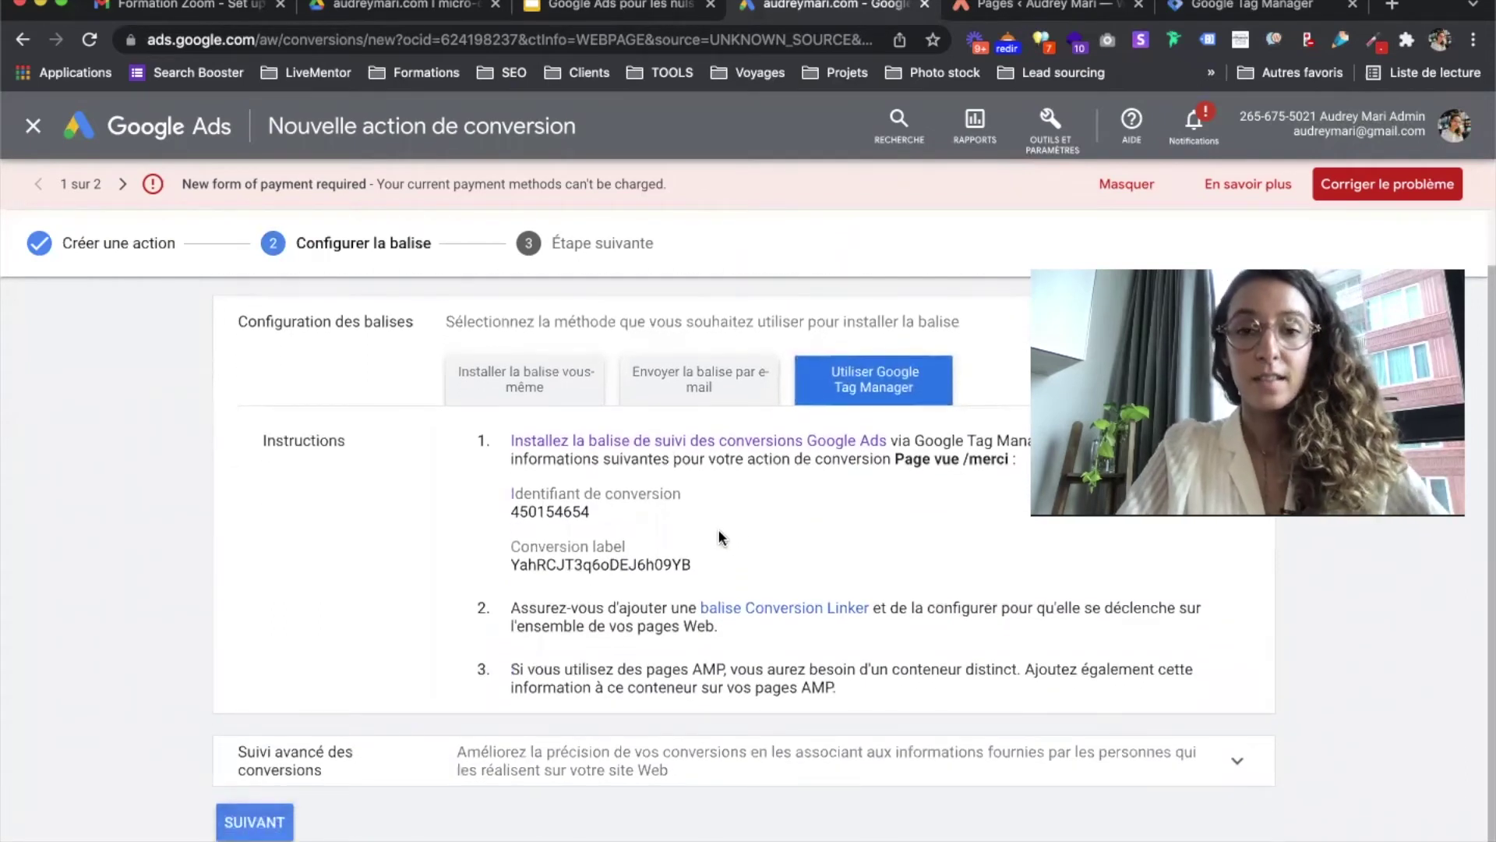
Switch to Google Tag Manager and create a tag named "Page vue /merci" of type "Suivi des conversions Google Ads".
{"action": "left_click", "coordinate": [1228, 6]}
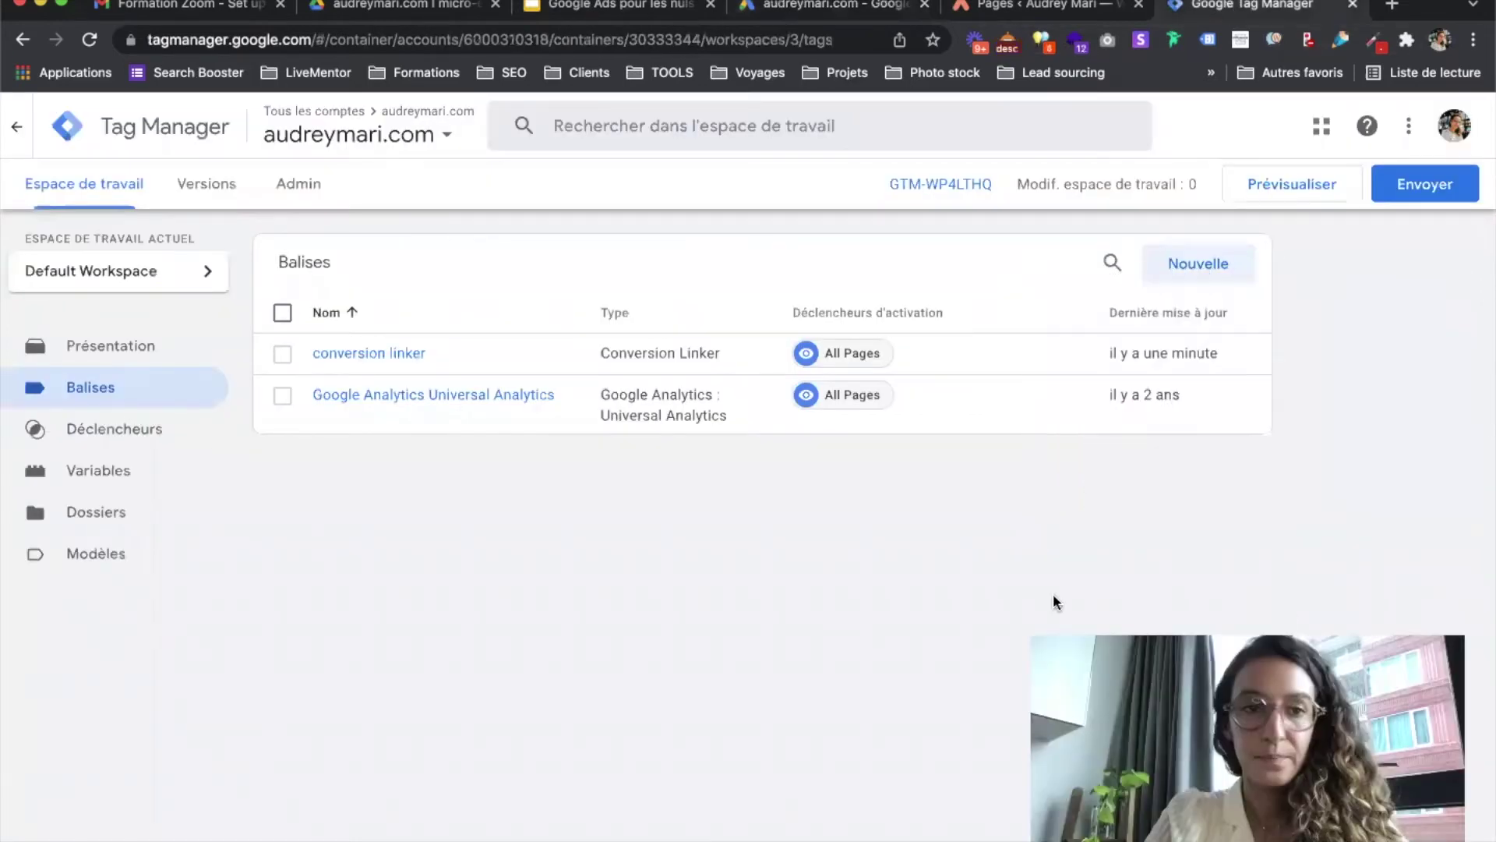
{"action": "left_click", "coordinate": [83, 191]}
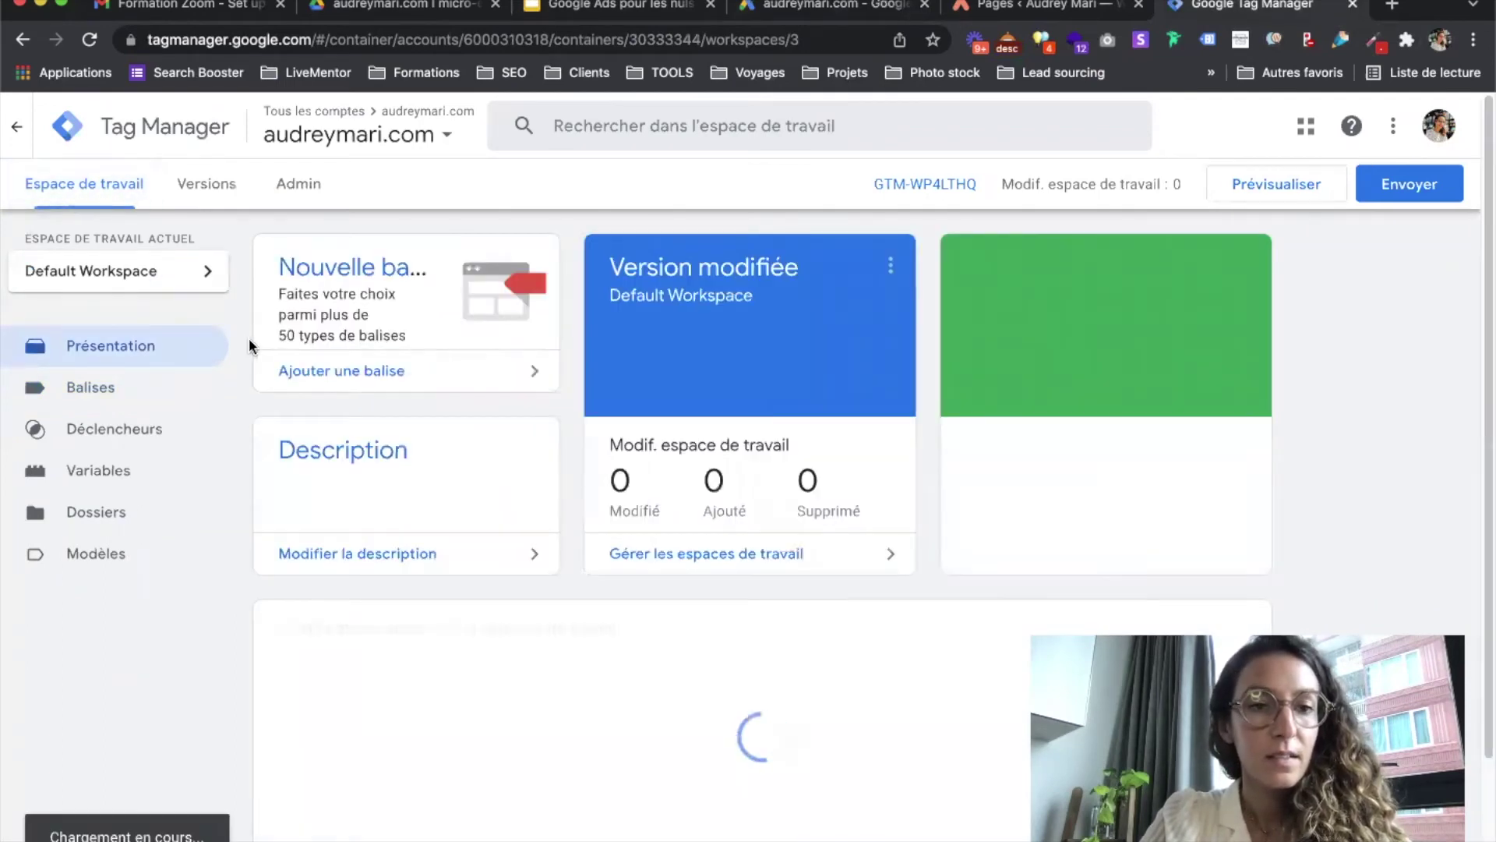
{"action": "left_click", "coordinate": [421, 379]}
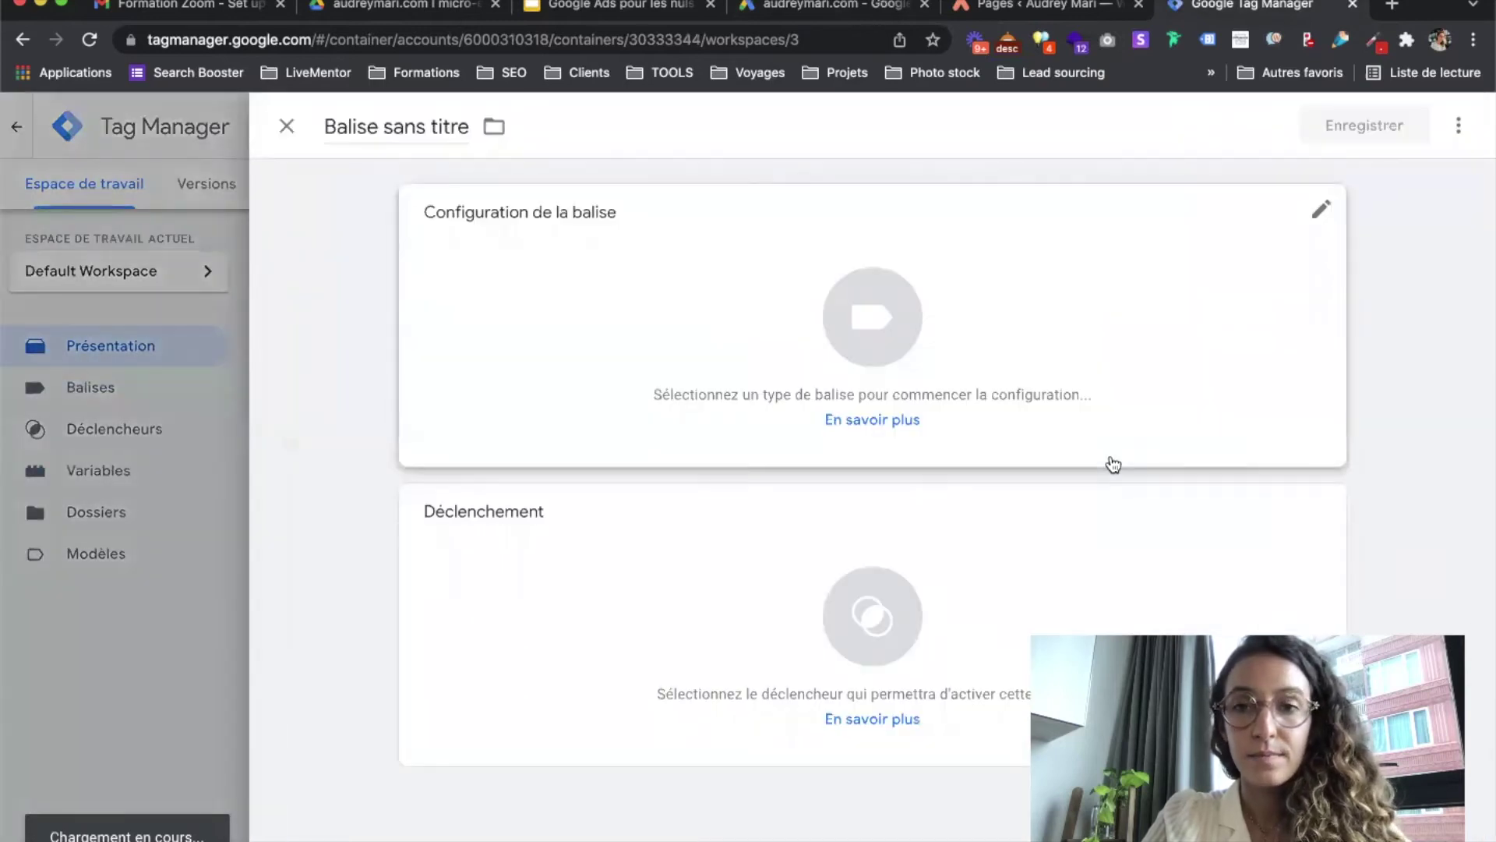
{"action": "left_click", "coordinate": [399, 143]}
{"action": "type", "text": "Pa"}
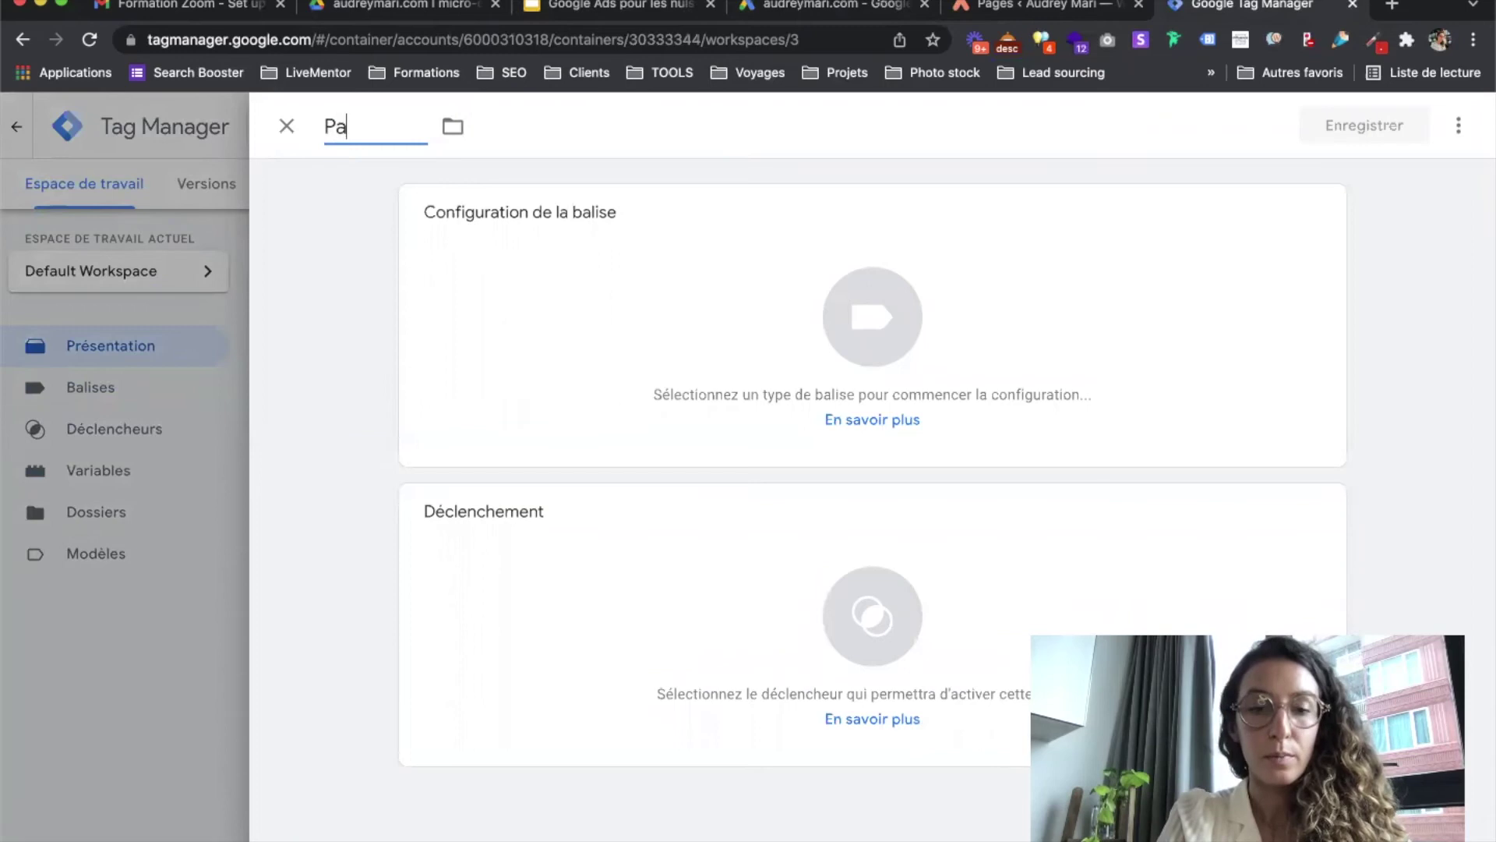
{"action": "type", "text": "ge vue /merci"}
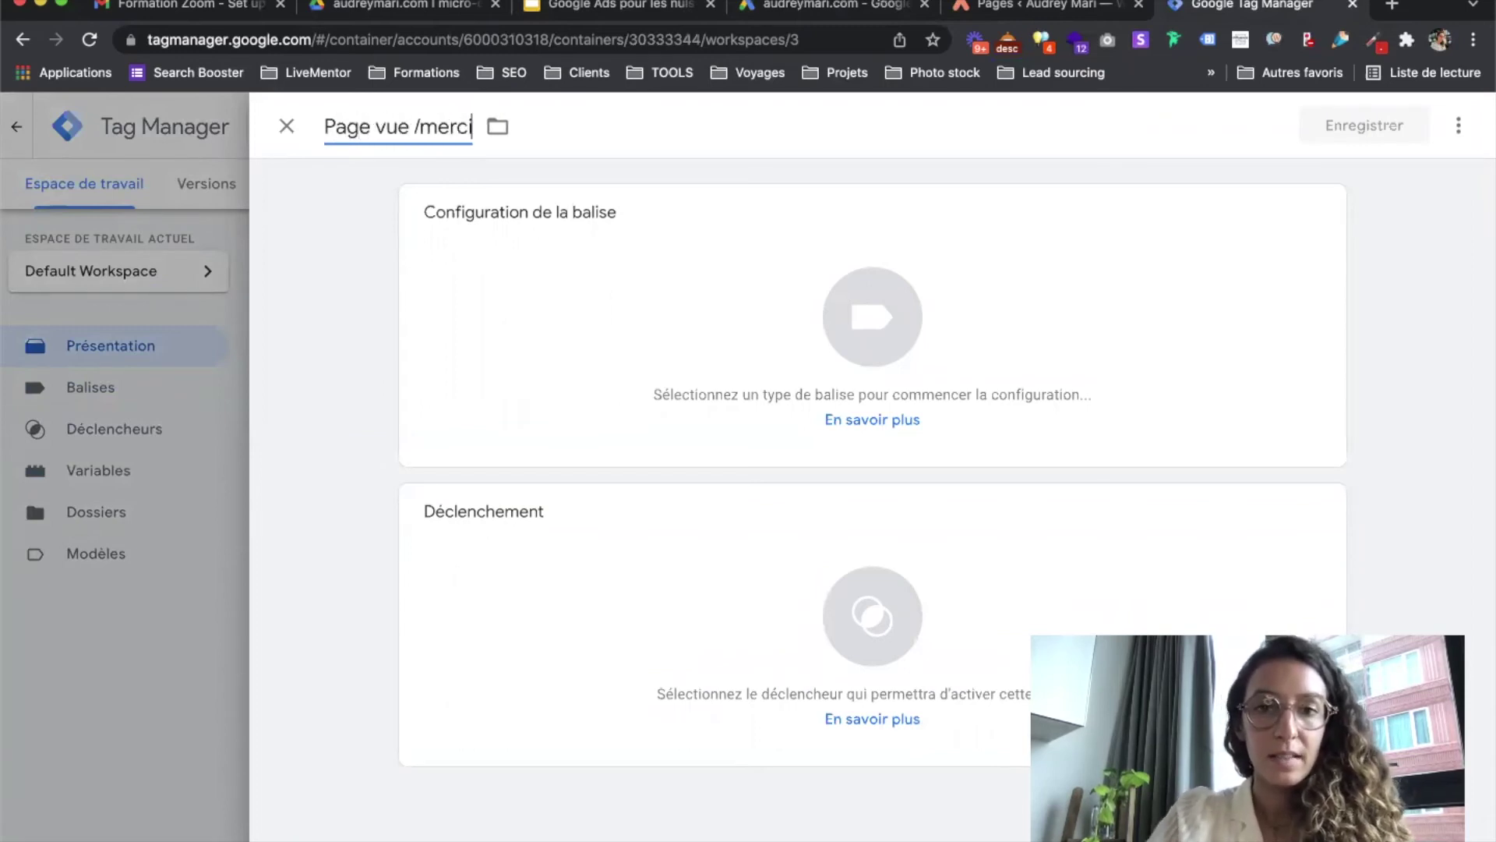
{"action": "left_click", "coordinate": [995, 277]}
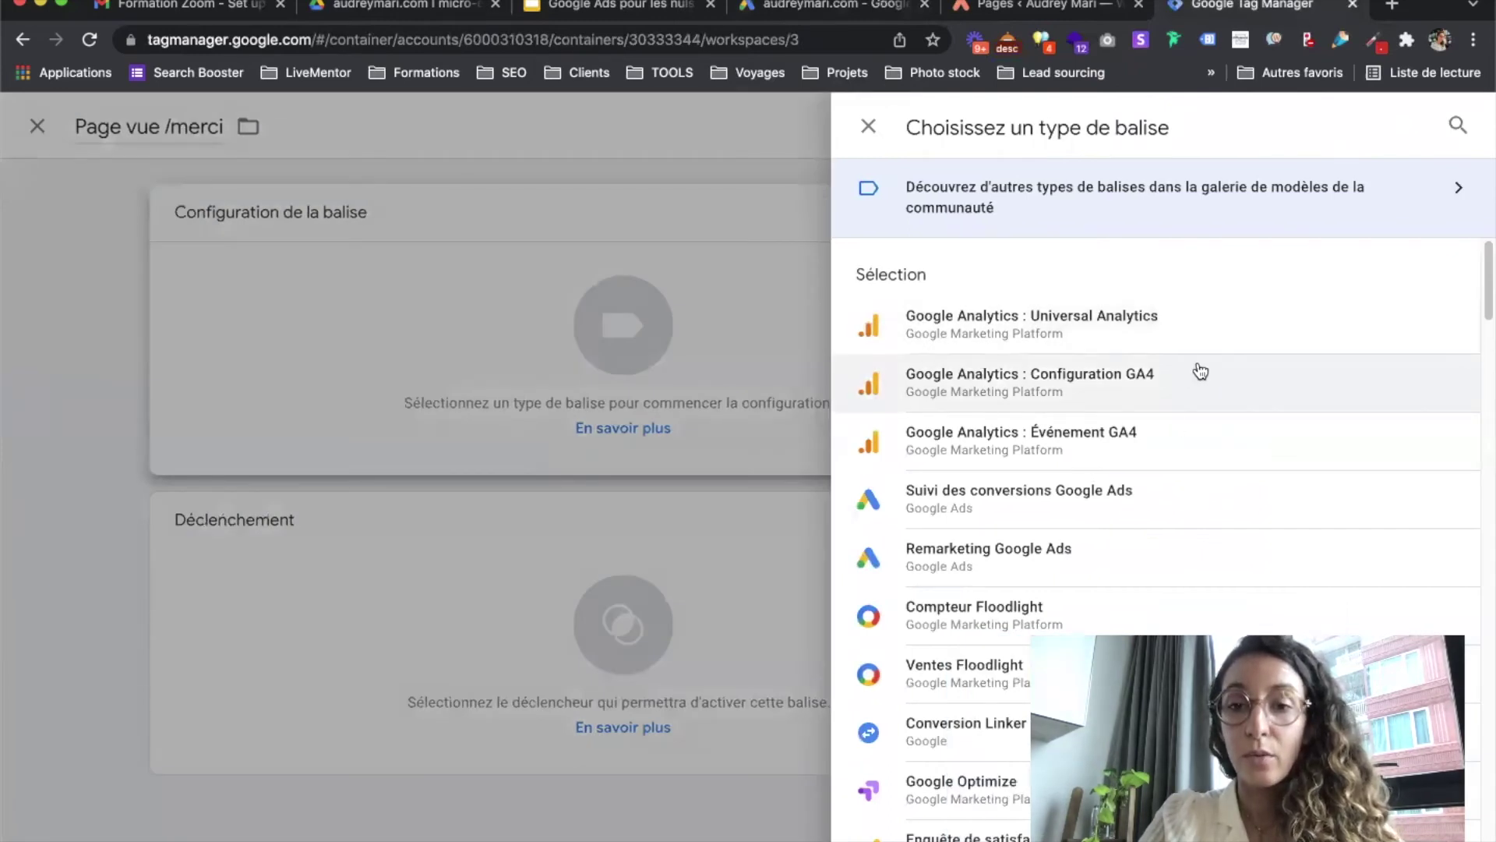
{"action": "left_click", "coordinate": [1144, 493]}
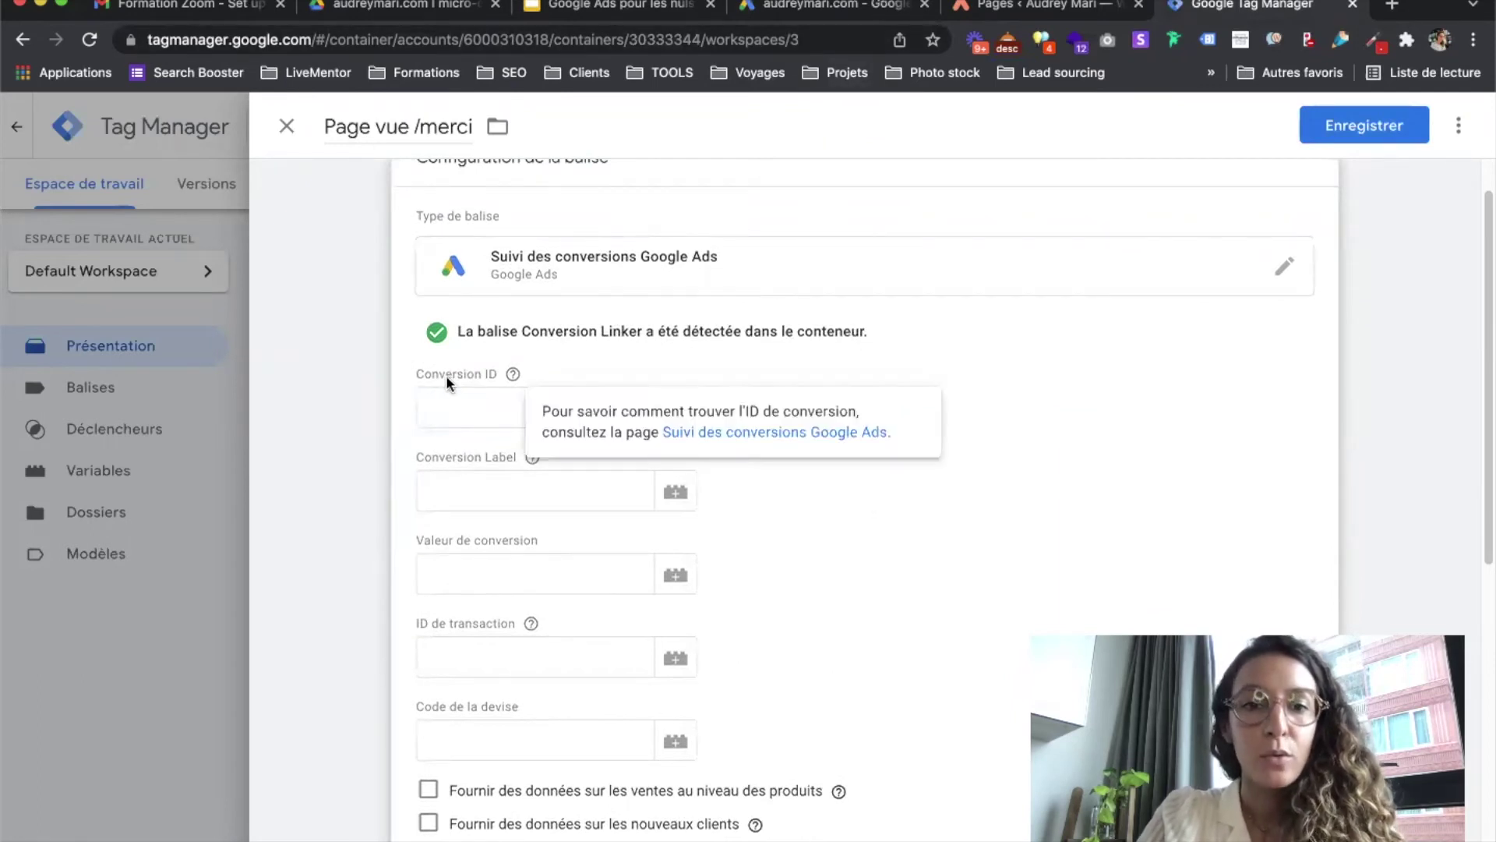
Copy the conversion ID from Google Ads into the Conversion ID of the Tag Manager tag.
{"action": "left_click", "coordinate": [848, 5]}
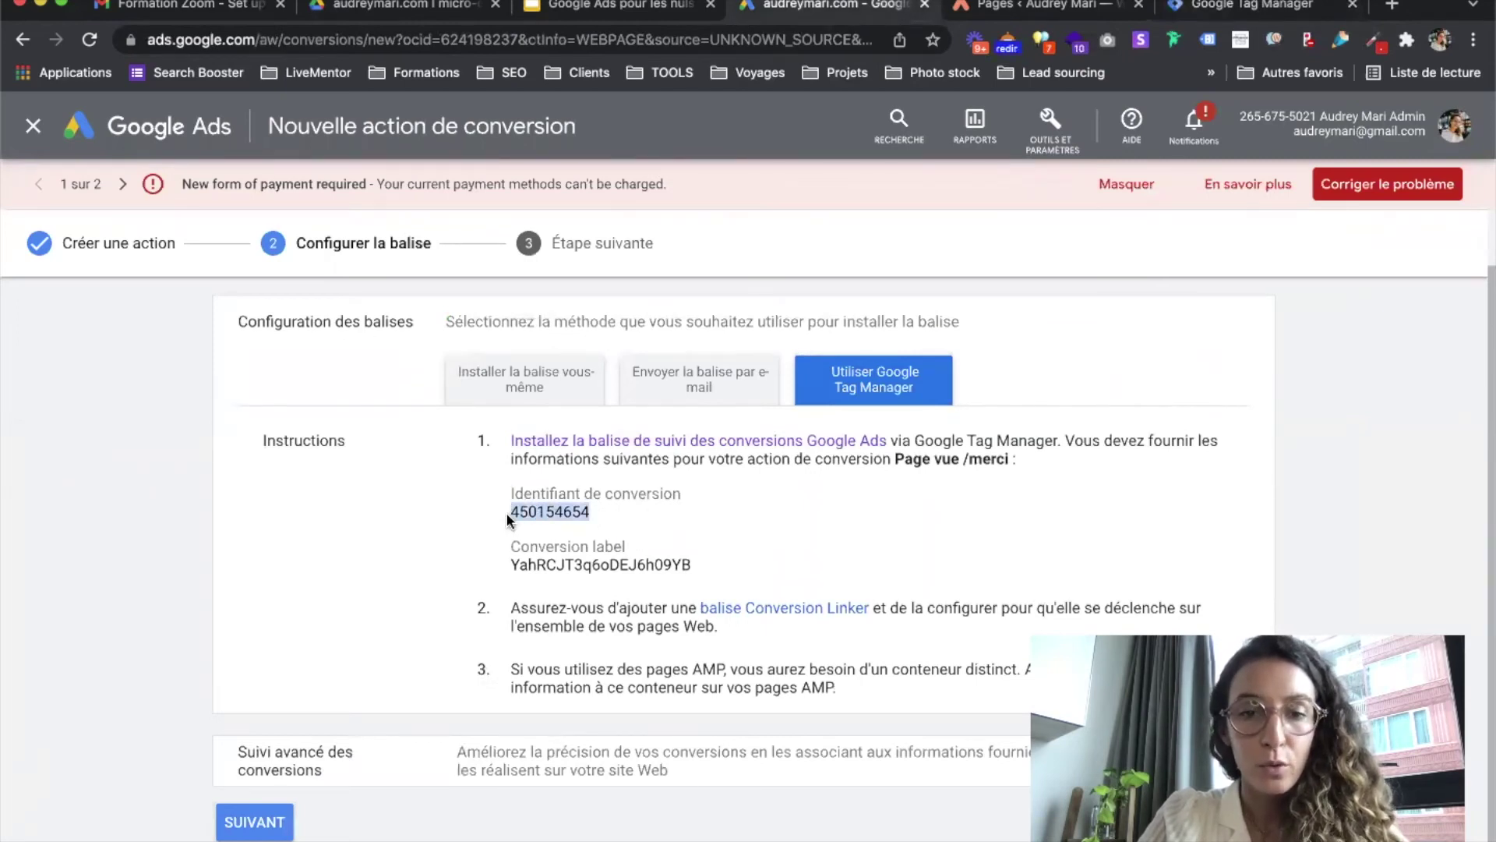
{"action": "left_click", "coordinate": [1222, 6]}
{"action": "left_click", "coordinate": [436, 420]}
{"action": "left_click", "coordinate": [405, 412]}
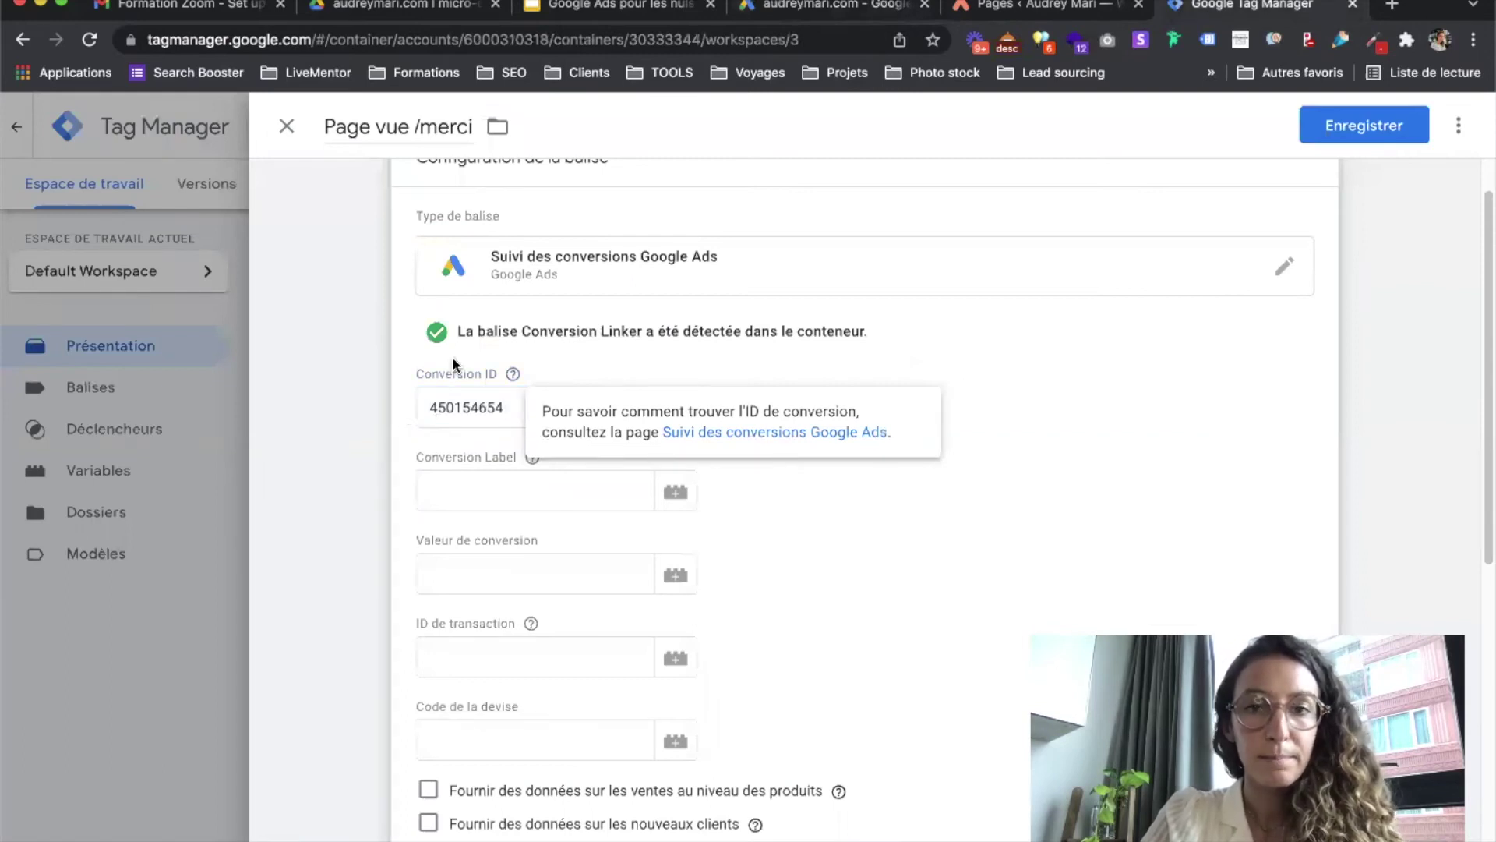
Copy the conversion label from Google Ads into the tag's Conversion Label in Tag Manager.
{"action": "left_click", "coordinate": [818, 10]}
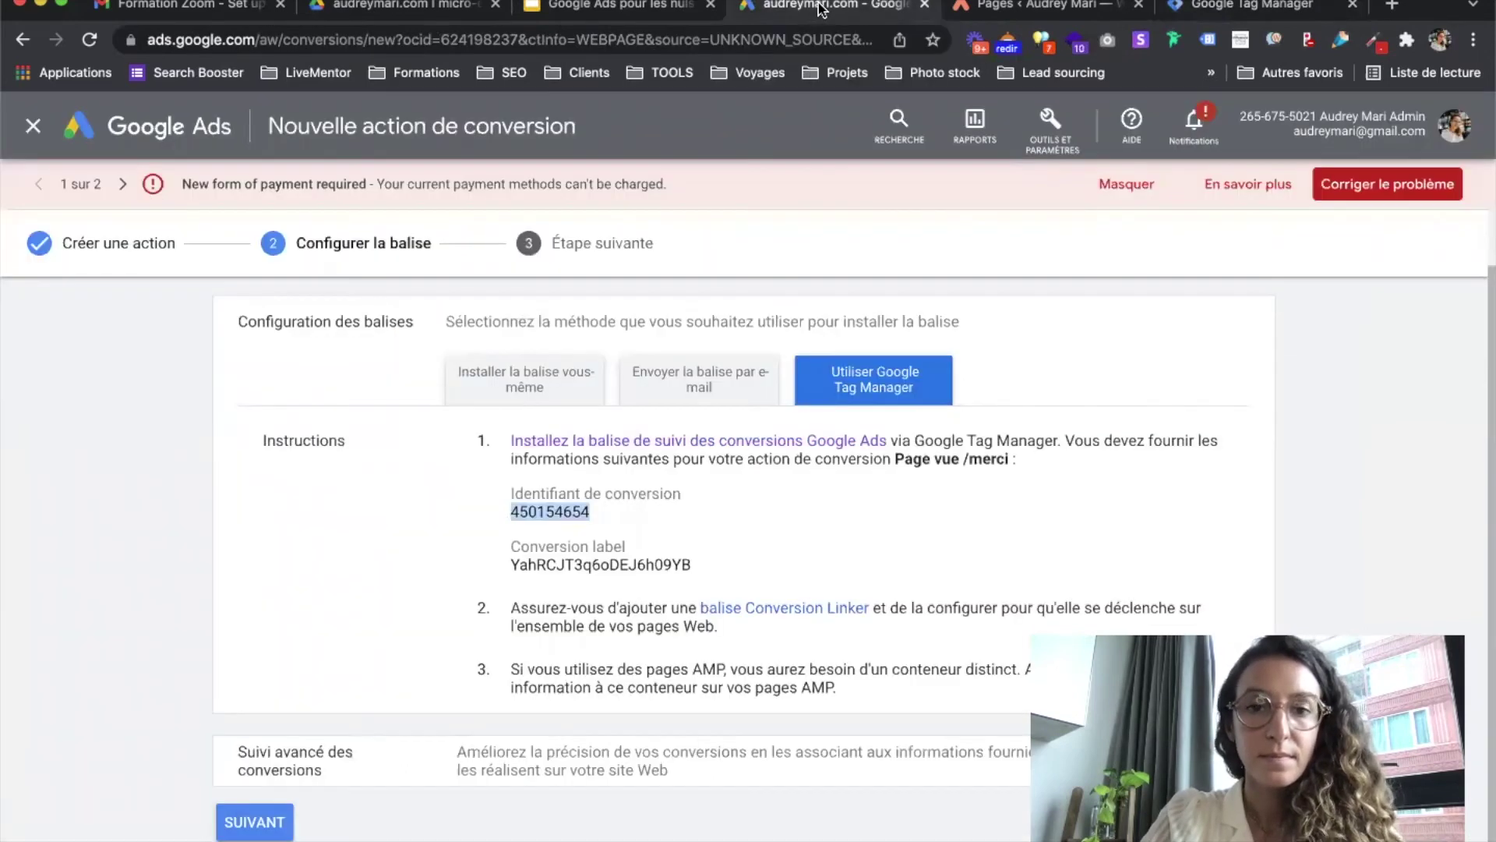
{"action": "left_click_drag", "start_coordinate": [698, 563], "coordinate": [511, 571]}
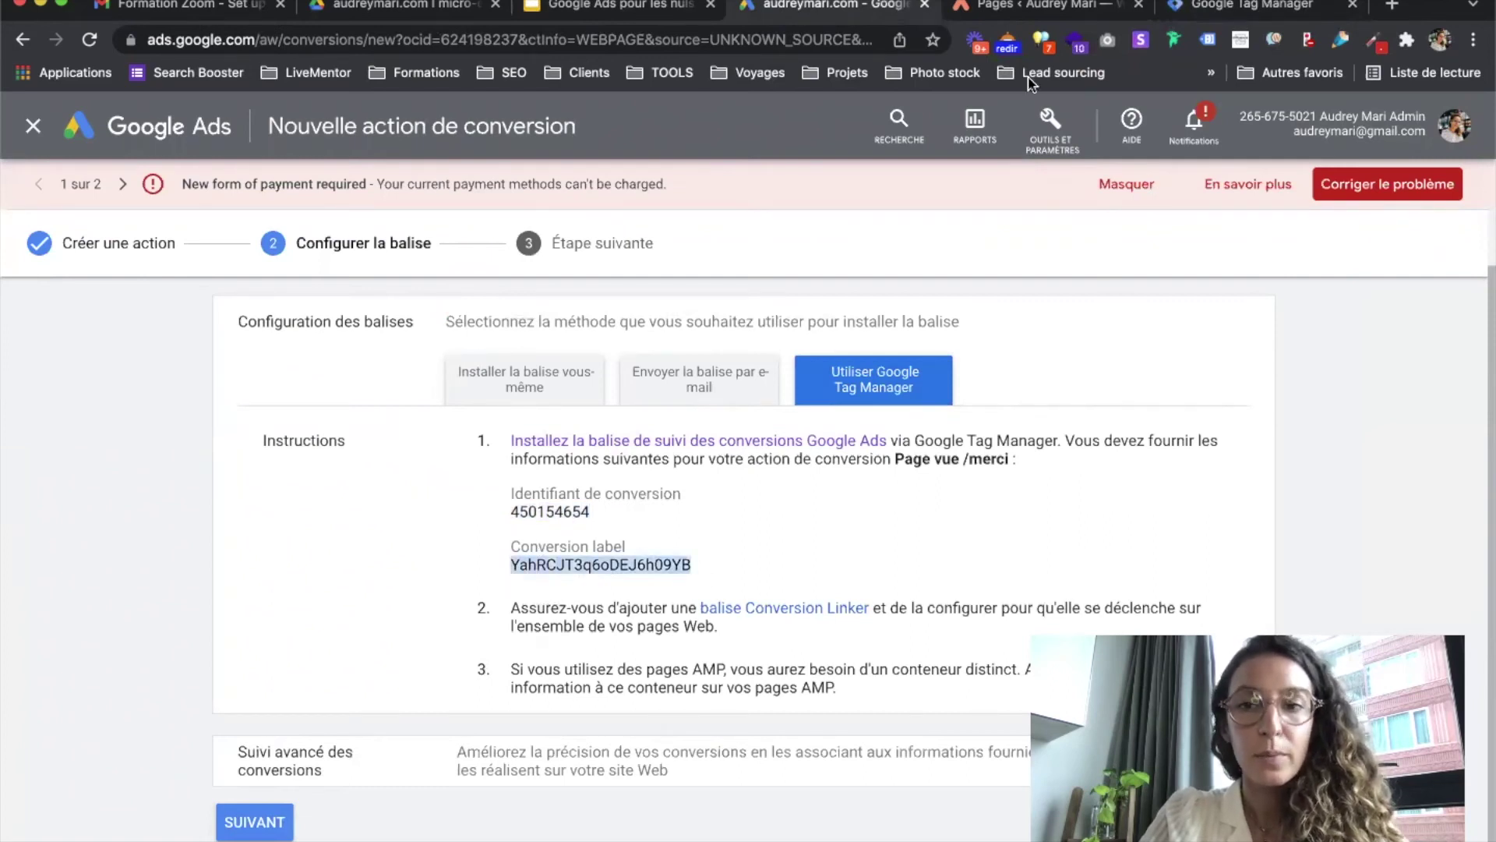
{"action": "left_click", "coordinate": [1204, 9]}
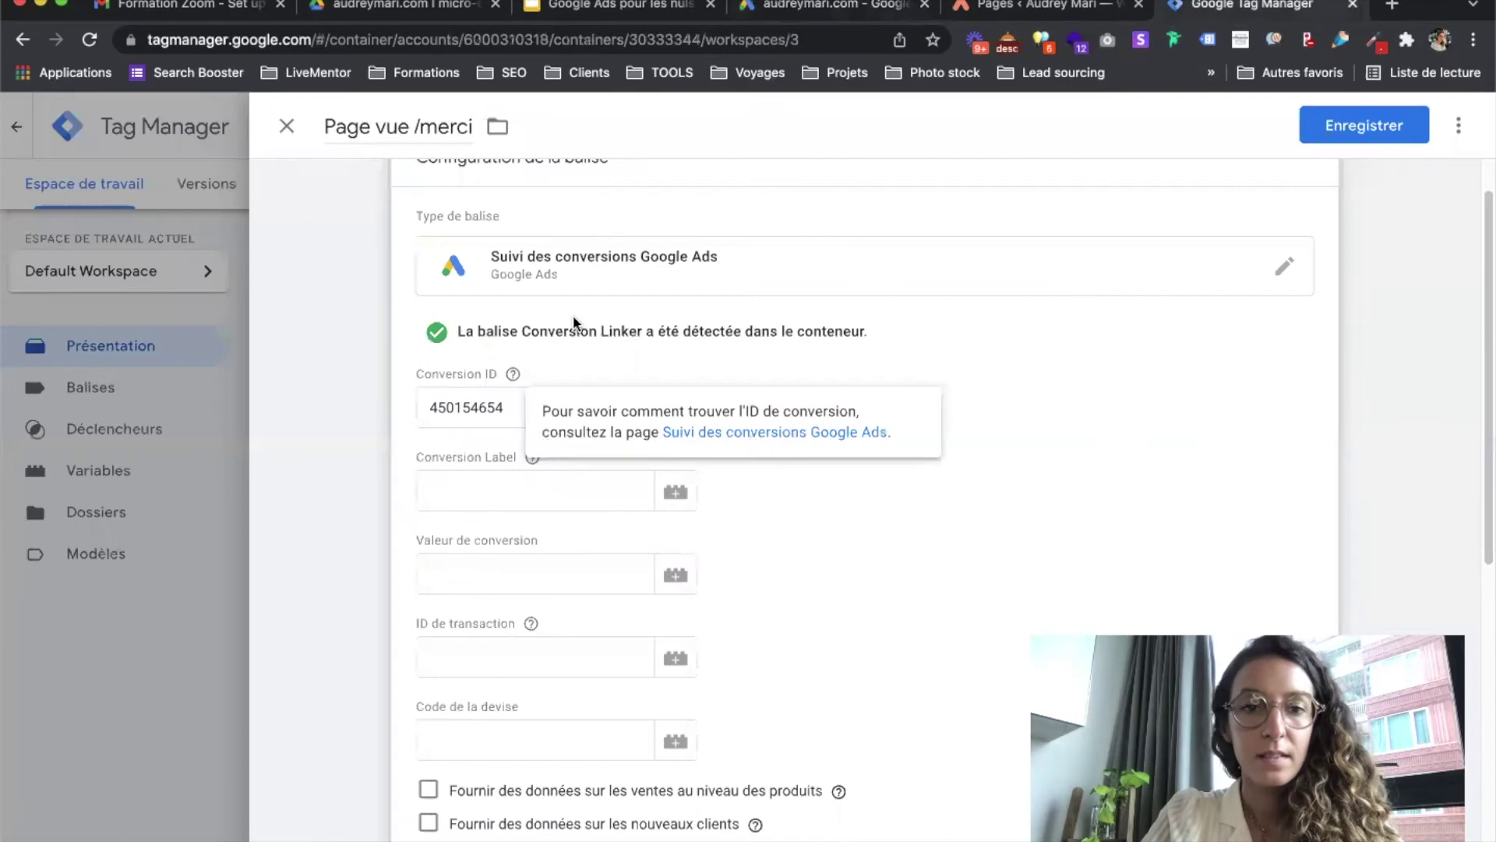
{"action": "left_click", "coordinate": [468, 488]}
{"action": "type", "text": "YahRCJT3q6oDEJ6h09YB"}
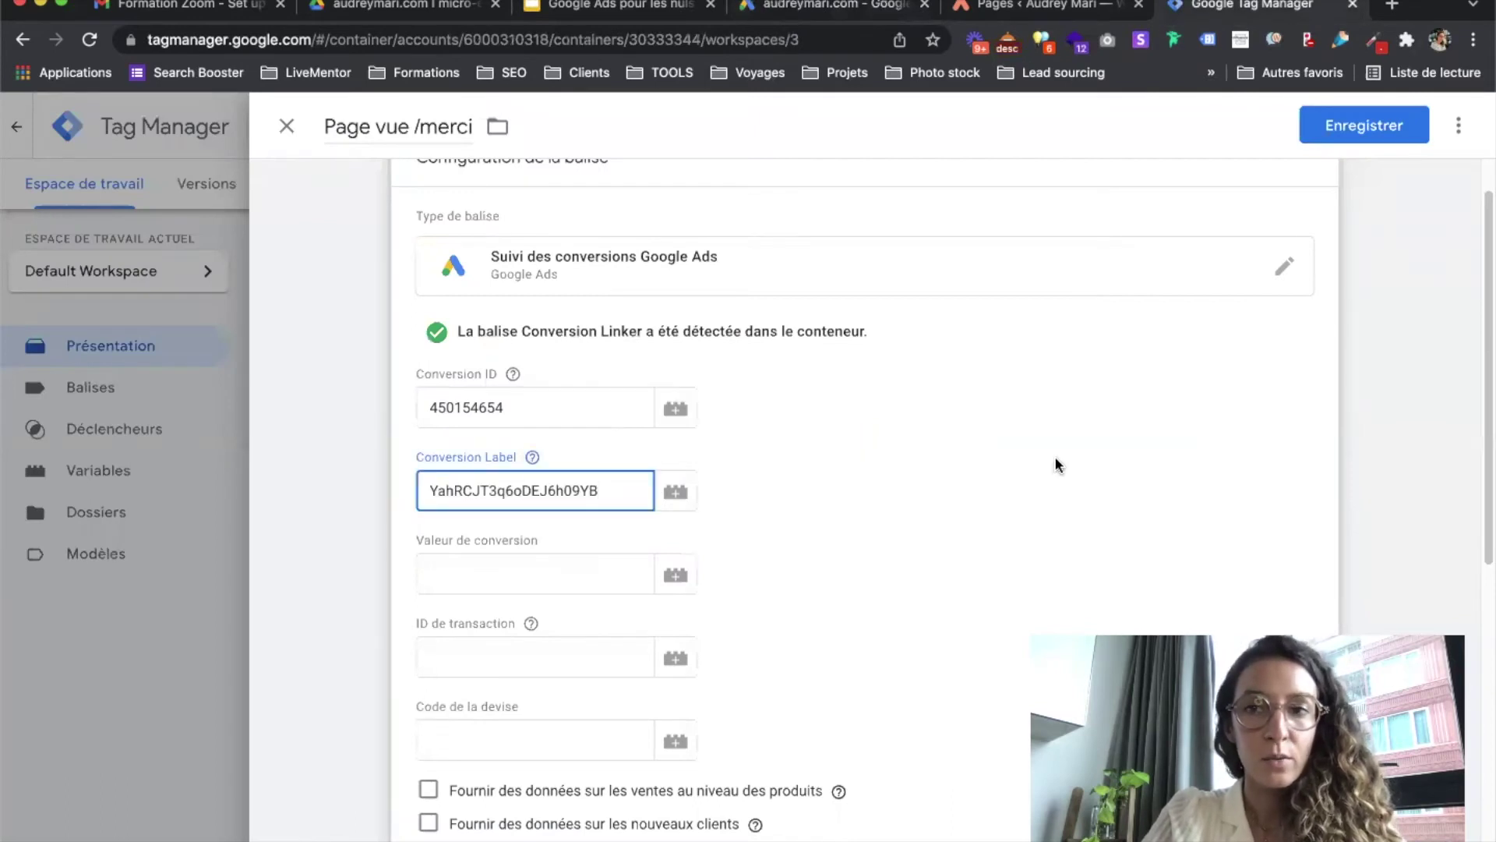
Add a new trigger to the tag and set its trigger type to "Page vue".
{"action": "scroll", "coordinate": [840, 483], "scroll_direction": "down", "scroll_amount": 7}
{"action": "scroll", "coordinate": [838, 483], "scroll_direction": "up", "scroll_amount": 7}
{"action": "scroll", "coordinate": [840, 493], "scroll_direction": "down", "scroll_amount": 7}
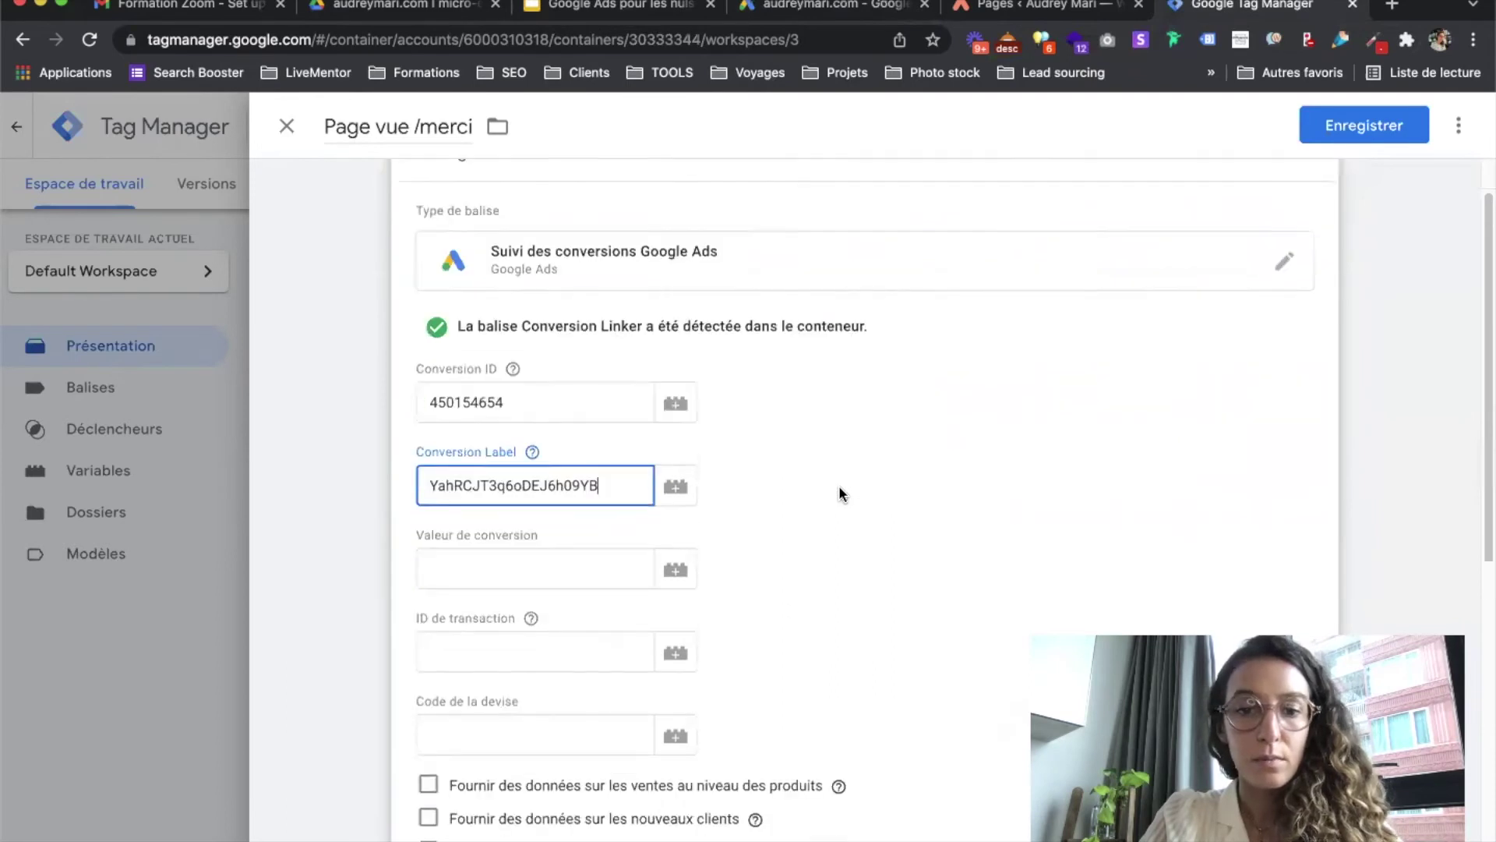
{"action": "scroll", "coordinate": [839, 491], "scroll_direction": "up", "scroll_amount": 7}
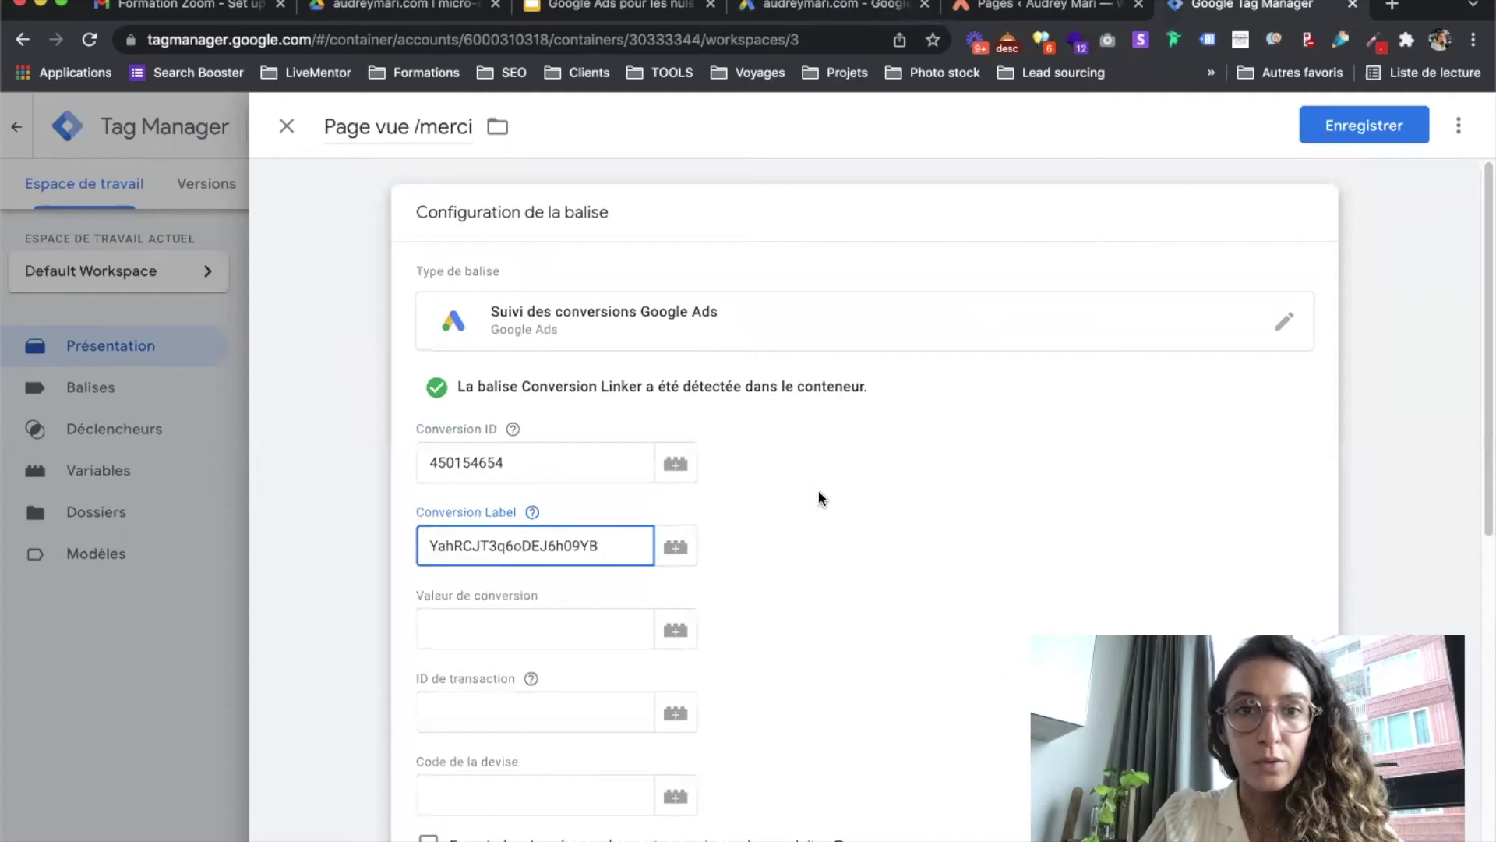
{"action": "scroll", "coordinate": [814, 488], "scroll_direction": "down", "scroll_amount": 7}
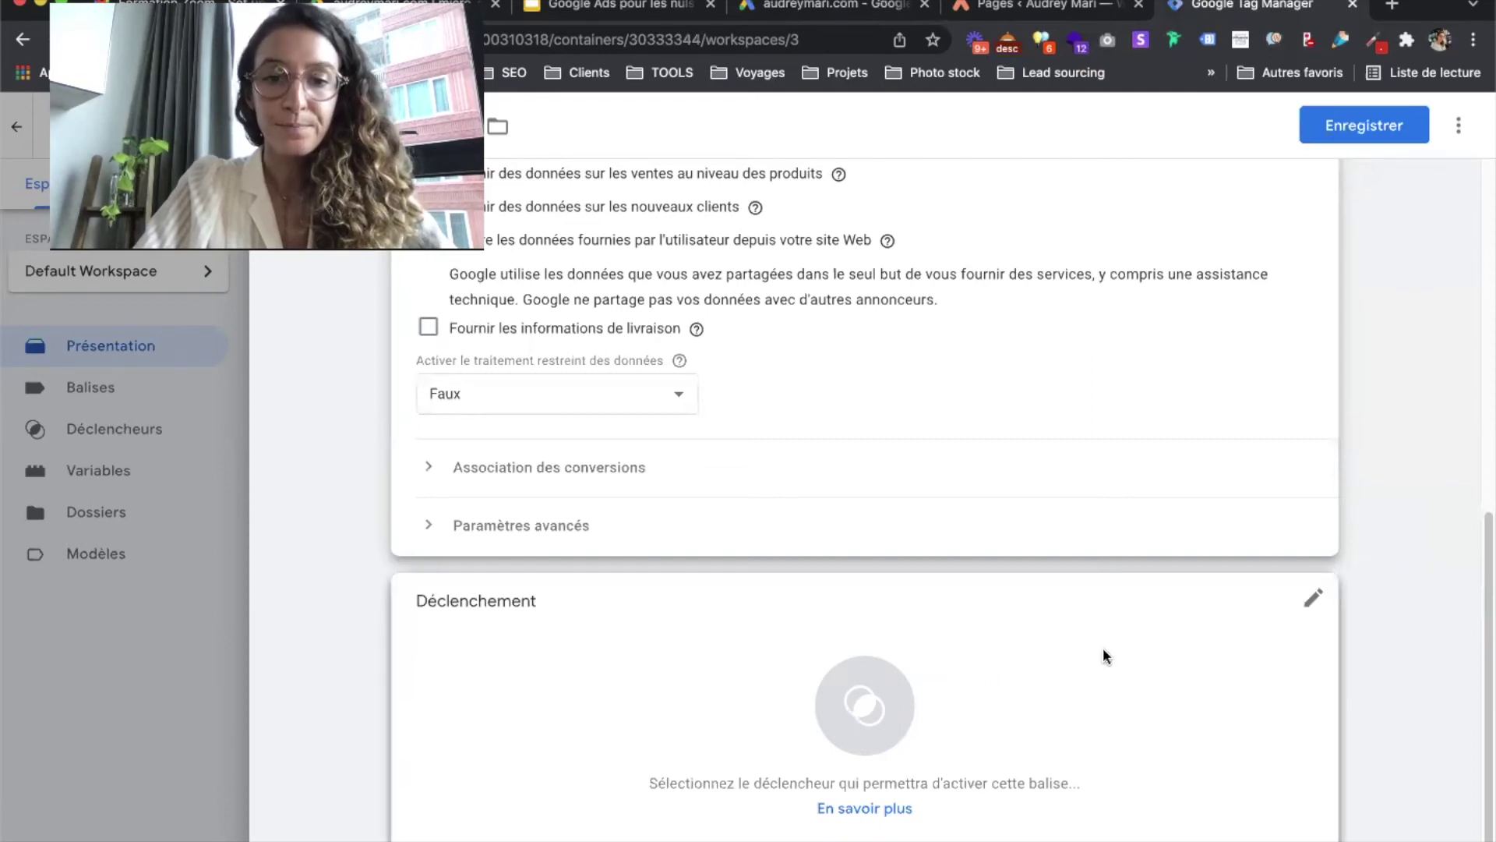
{"action": "left_click", "coordinate": [1312, 597]}
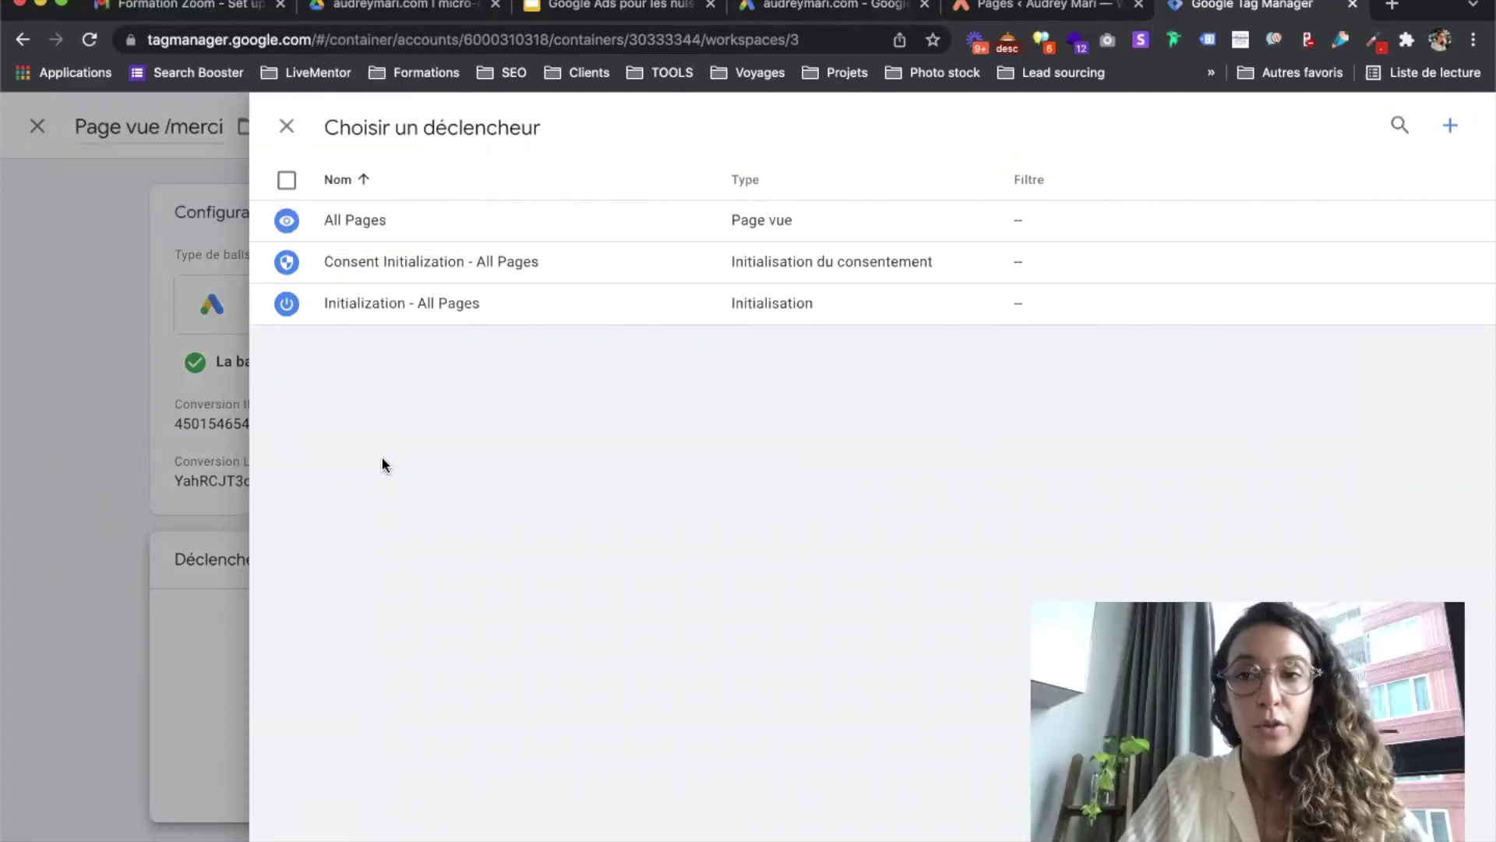
{"action": "left_click", "coordinate": [1449, 127]}
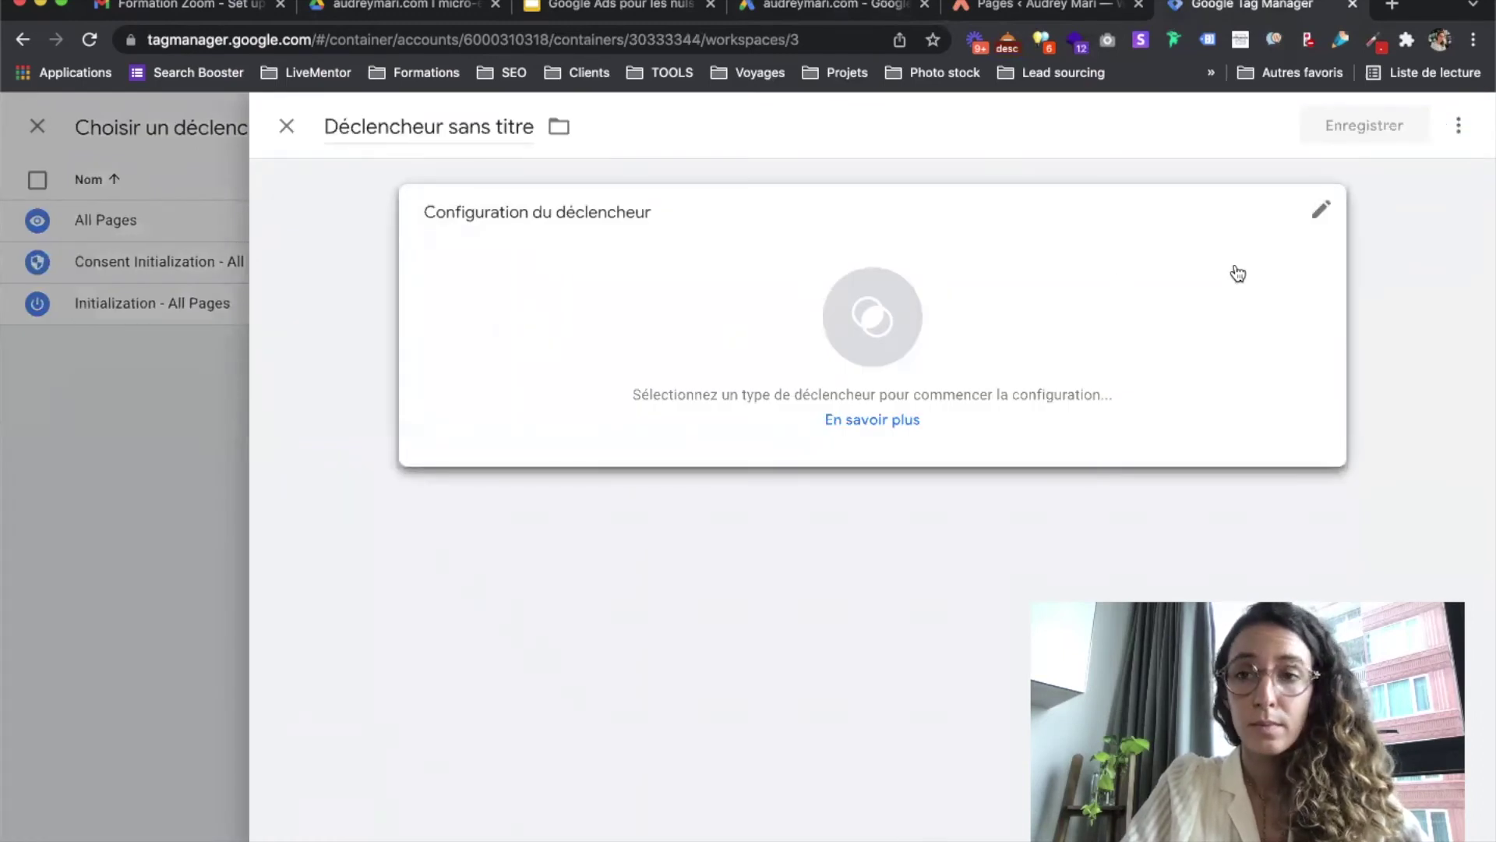
{"action": "left_click", "coordinate": [1237, 273]}
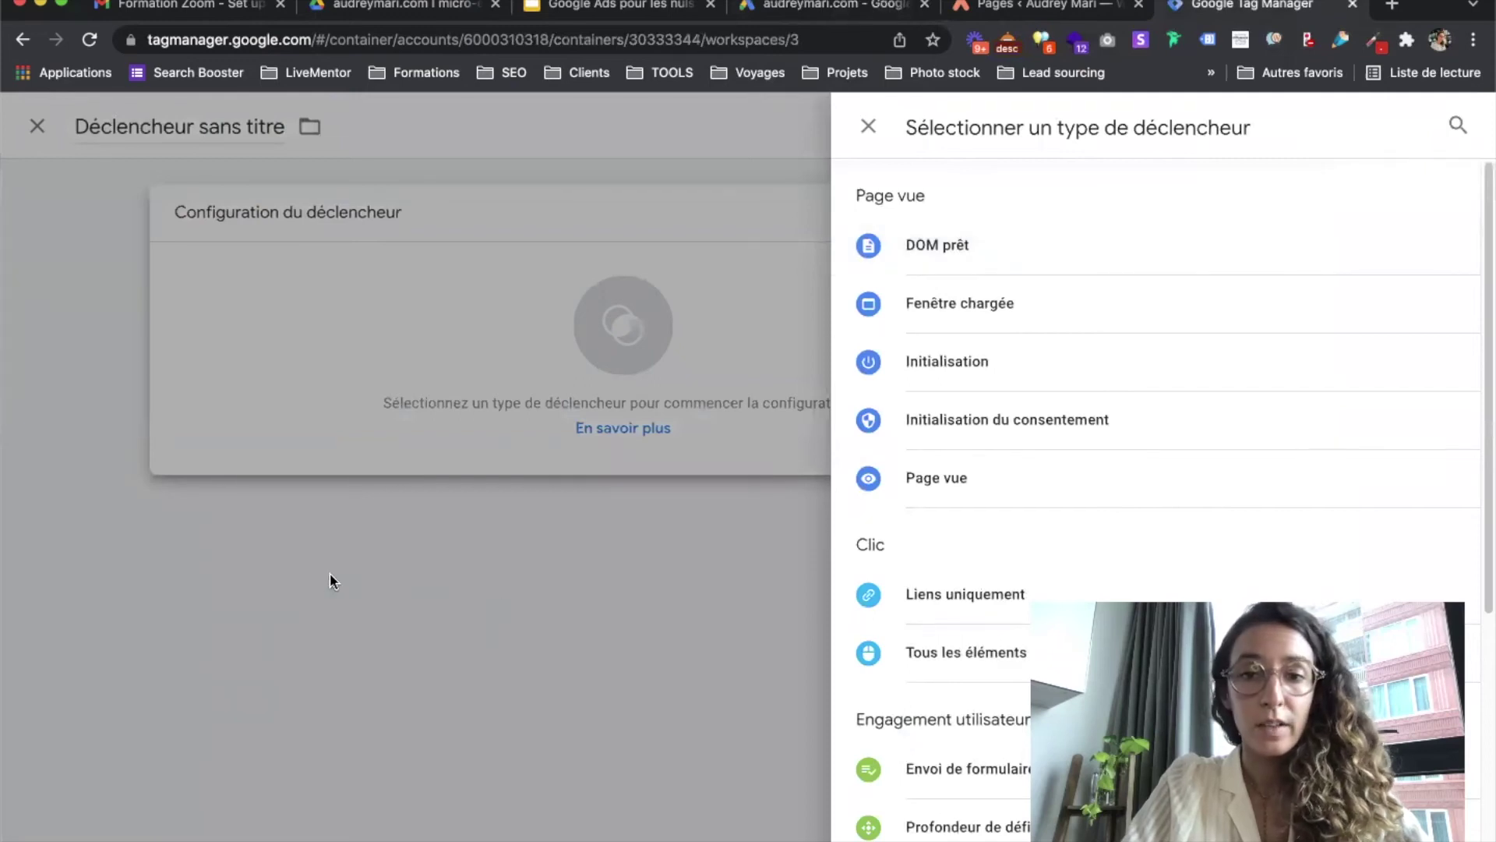
{"action": "left_click", "coordinate": [932, 478]}
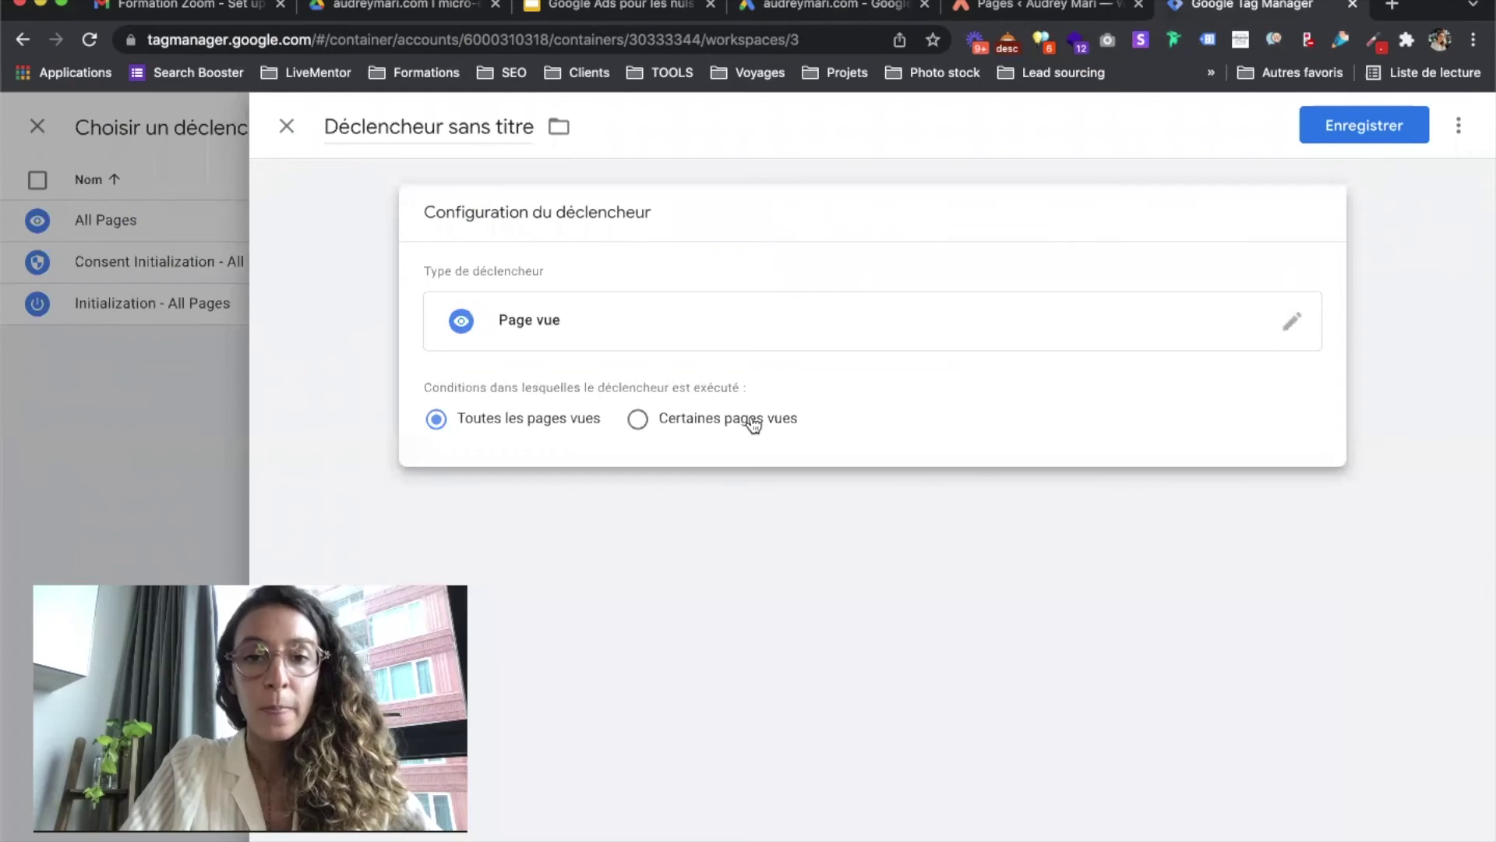
{"action": "left_click", "coordinate": [714, 424]}
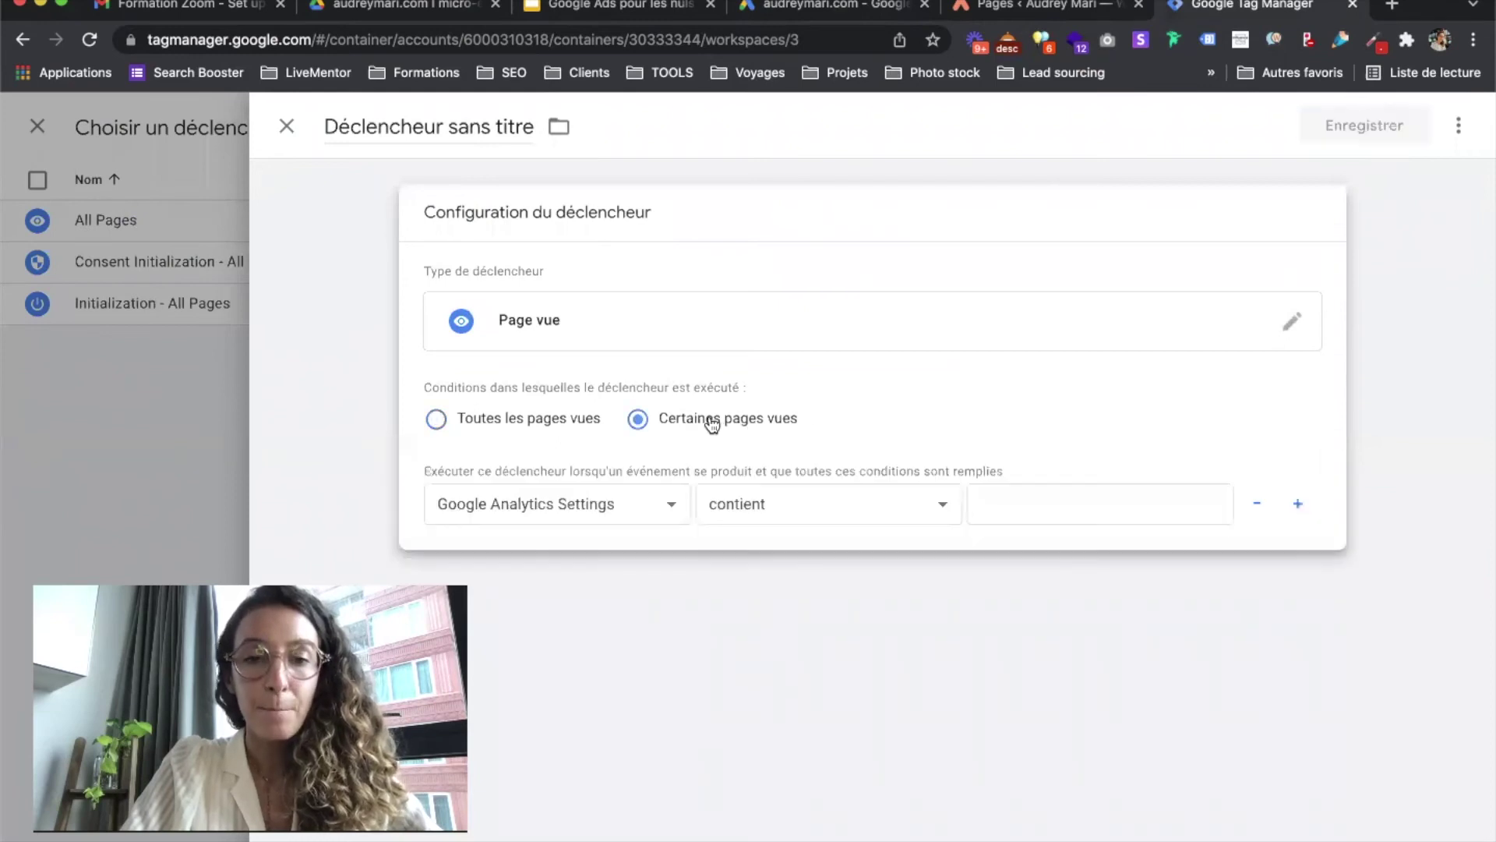
{"action": "left_click", "coordinate": [564, 503]}
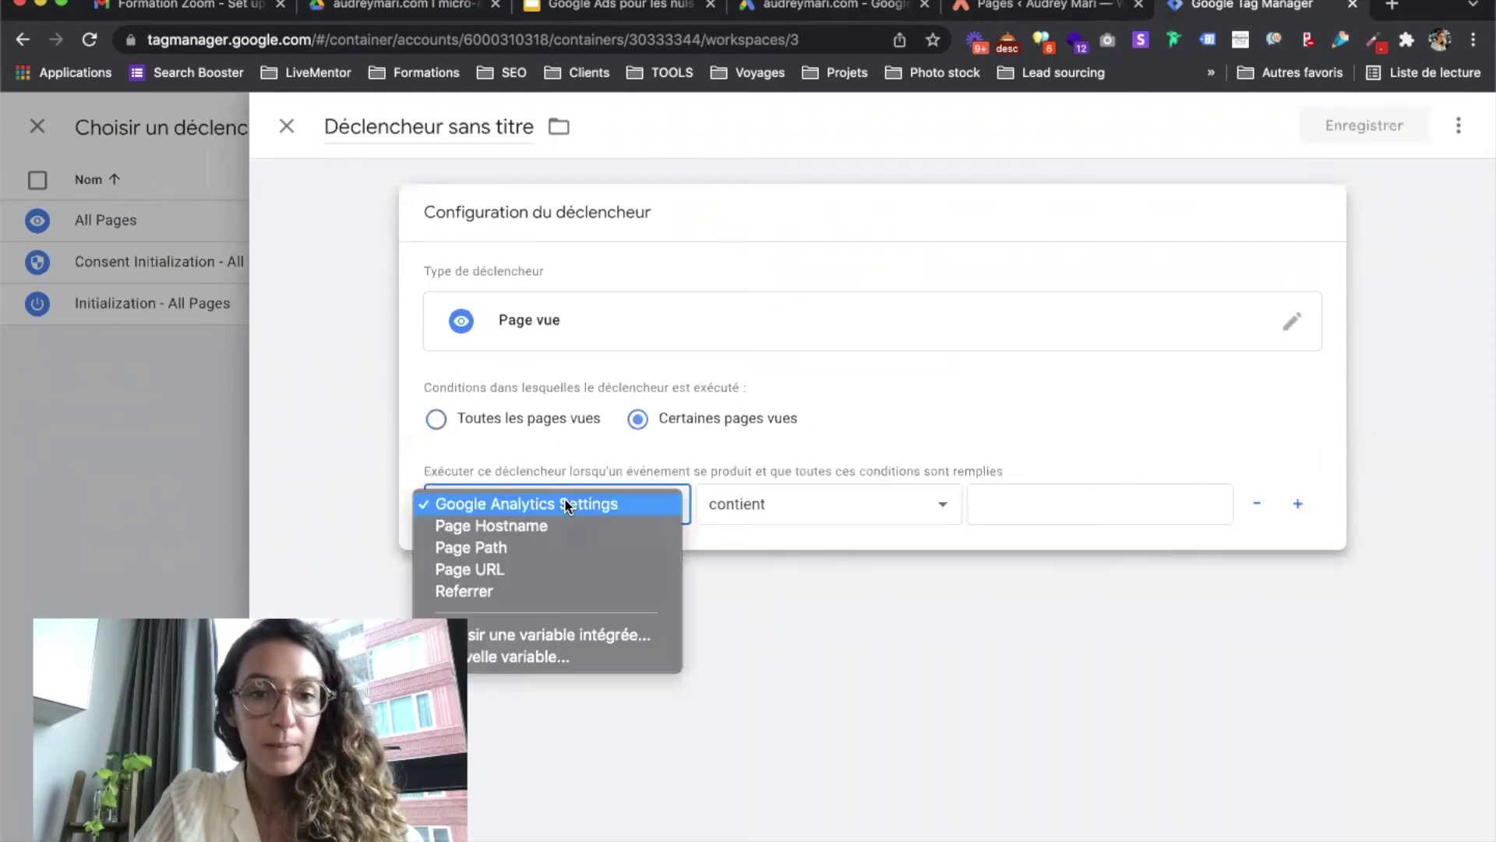
{"action": "left_click", "coordinate": [494, 568]}
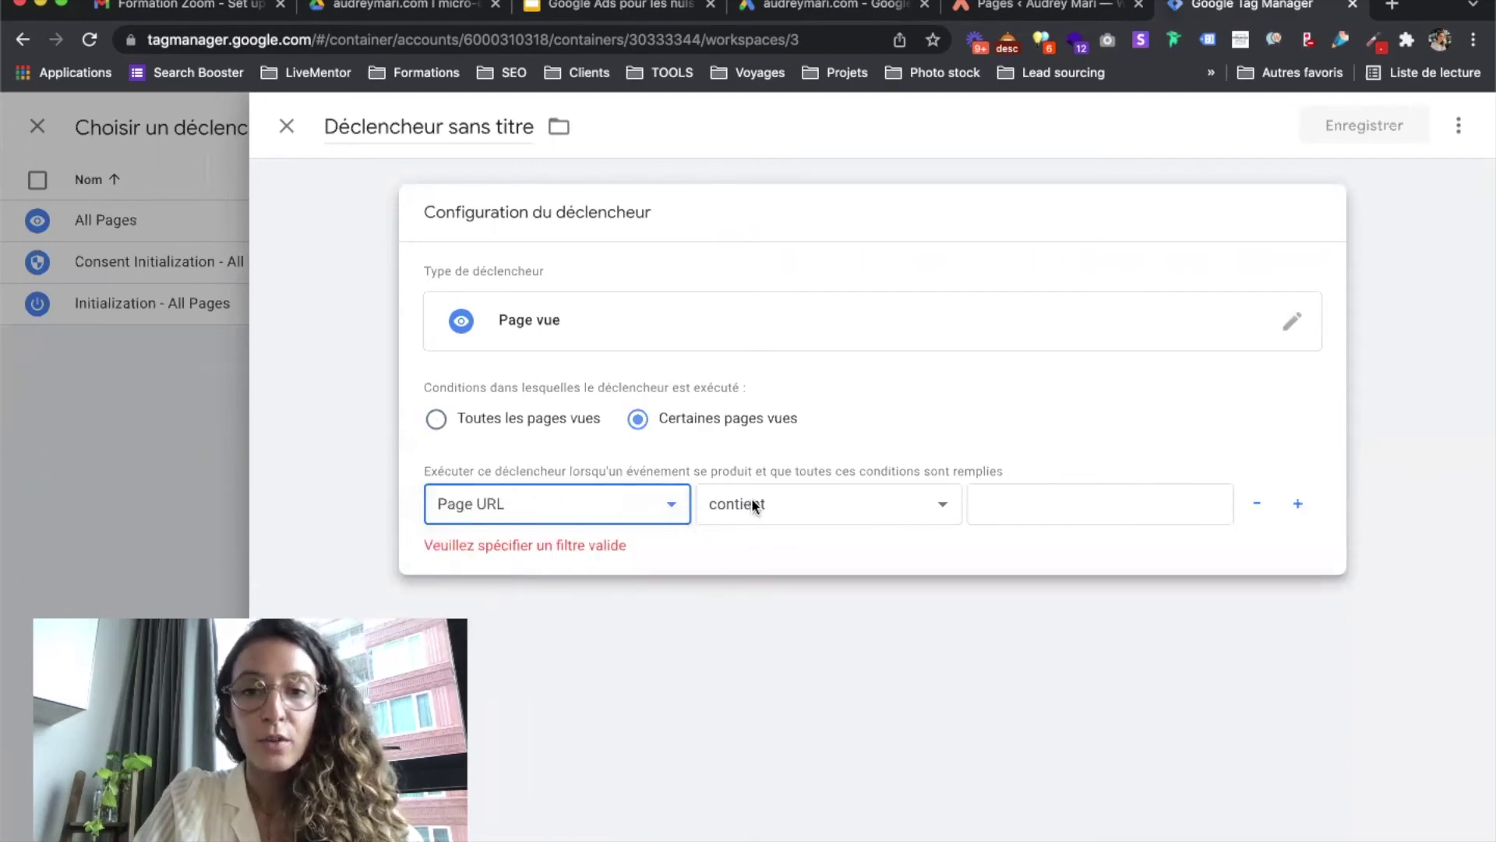
{"action": "left_click", "coordinate": [990, 492]}
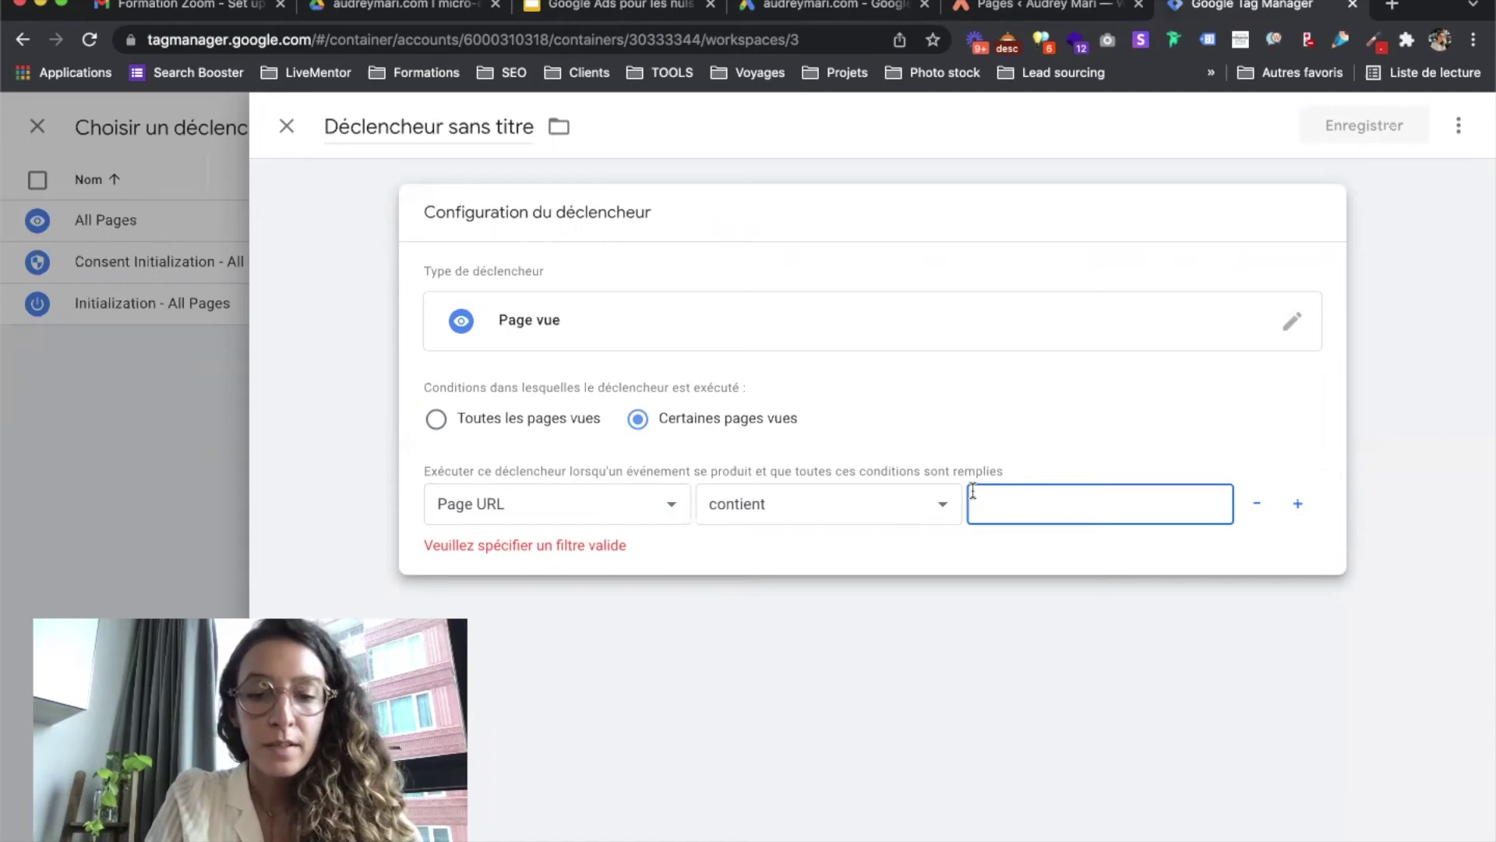
{"action": "type", "text": "https://www.audreymar"}
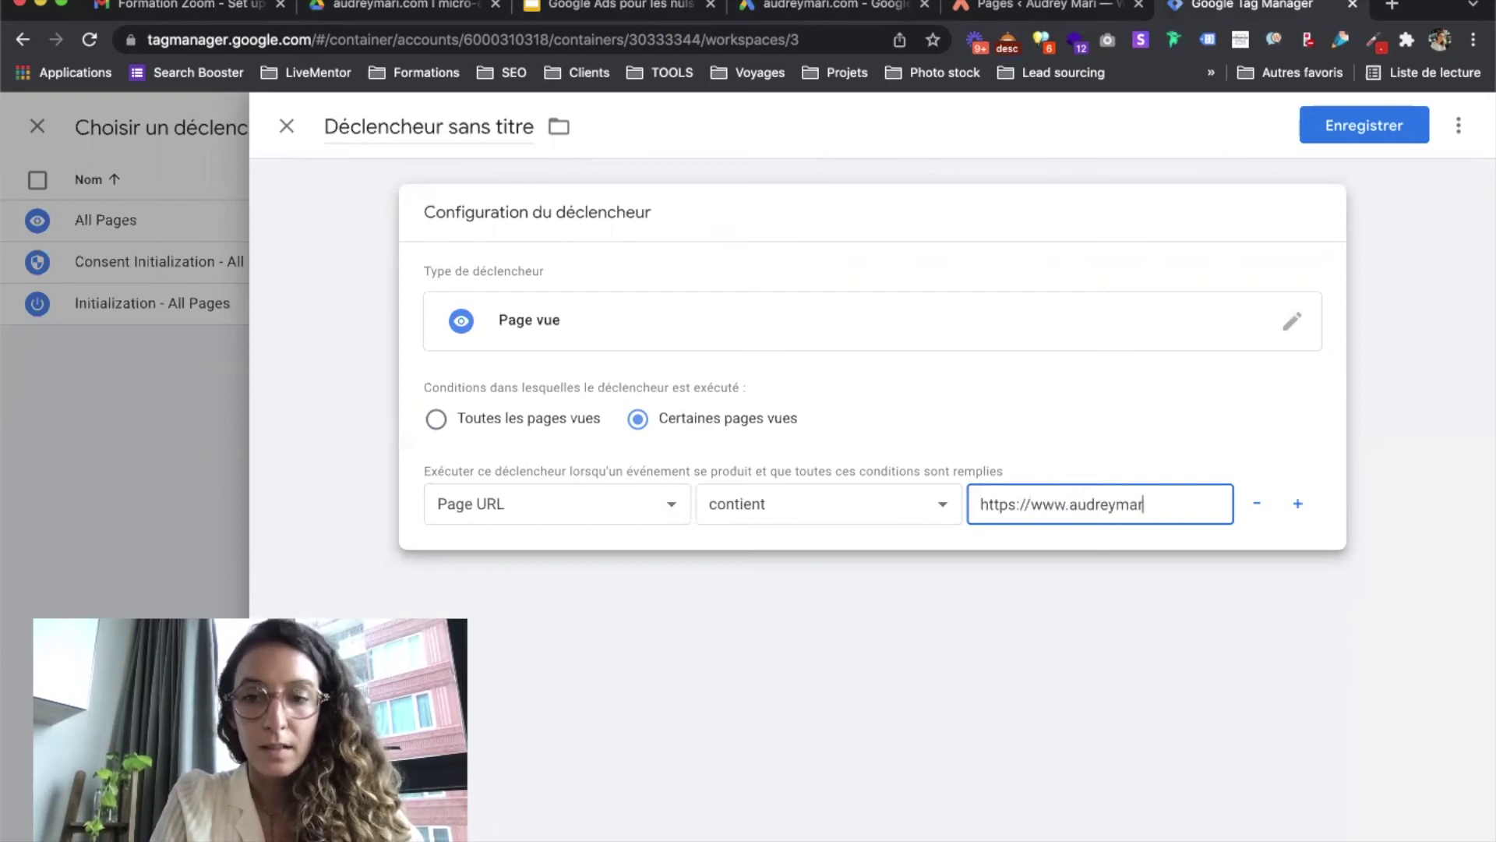
{"action": "type", "text": "eeti"}
{"action": "key", "text": "BackSpace"}
{"action": "key", "text": "BackSpace"}
{"action": "type", "text": "com/merci"}
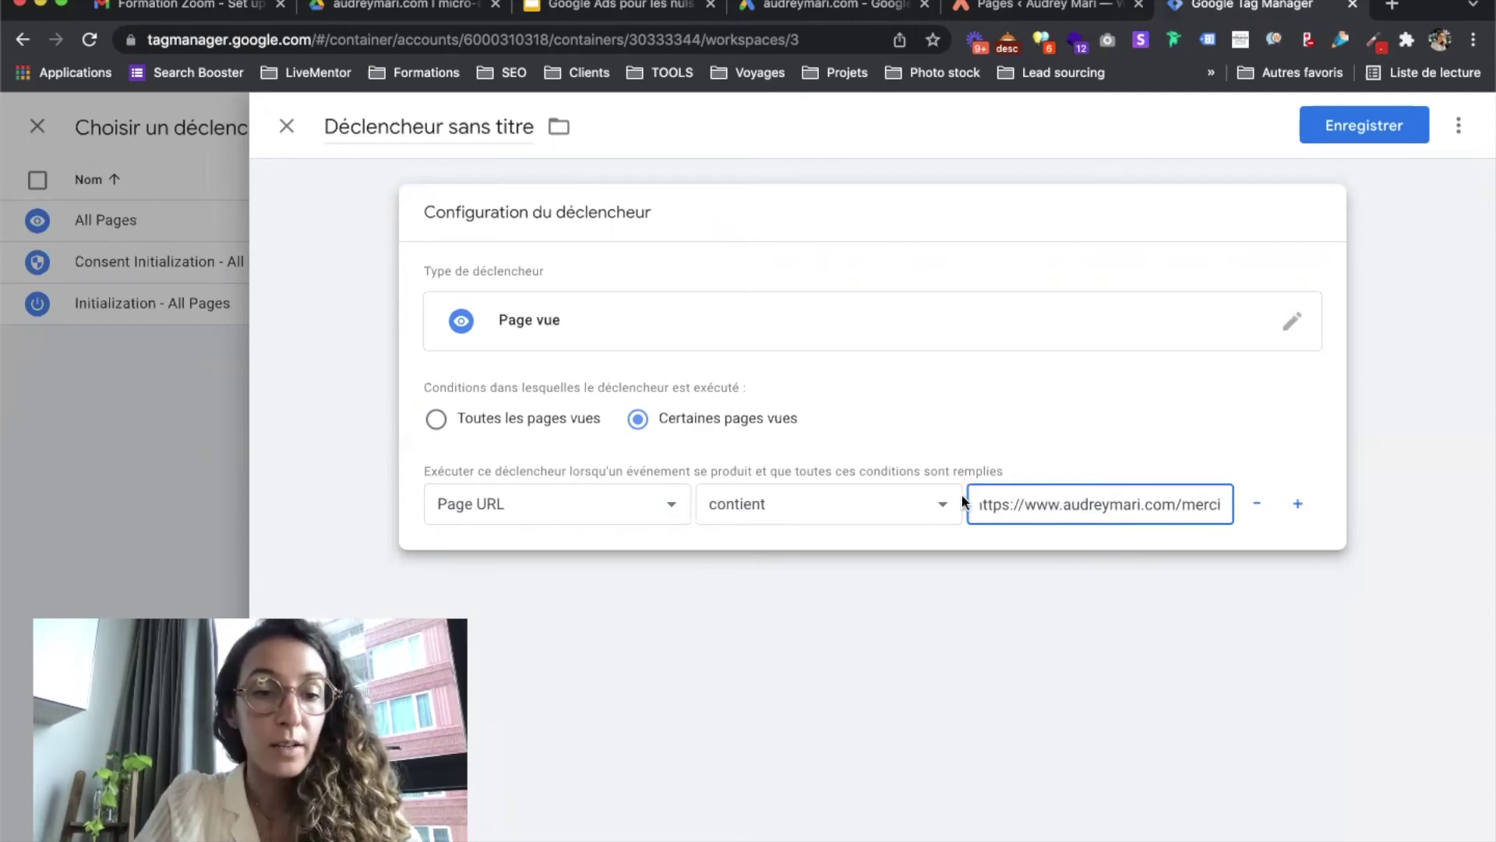
{"action": "left_click_drag", "start_coordinate": [1203, 504], "coordinate": [963, 507]}
{"action": "left_click", "coordinate": [1054, 505]}
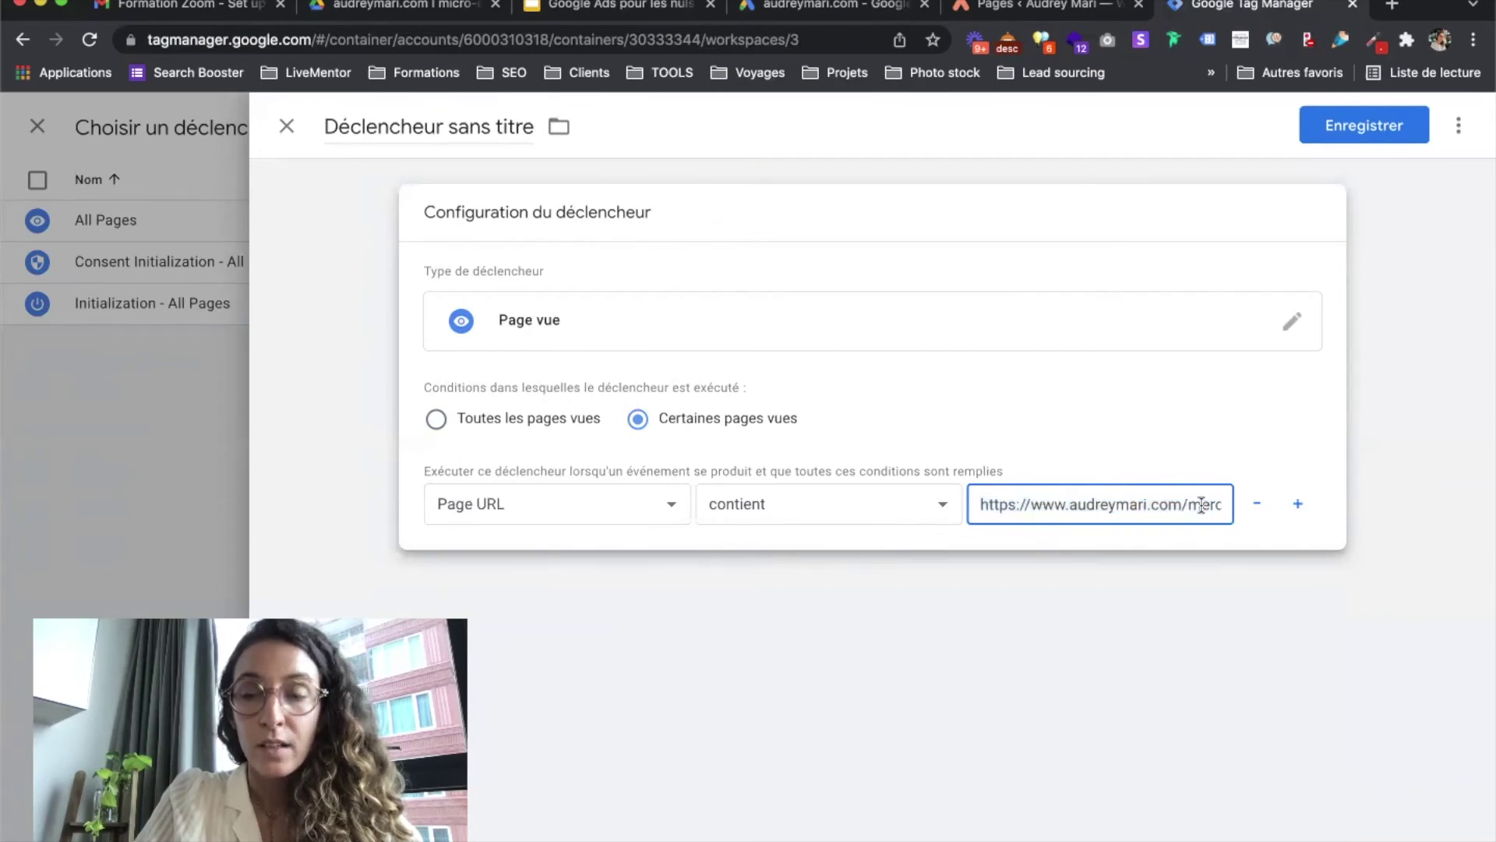
Save the trigger with the name "Page vue /merci" and save the conversion tag it is attached to.
{"action": "left_click", "coordinate": [1371, 134]}
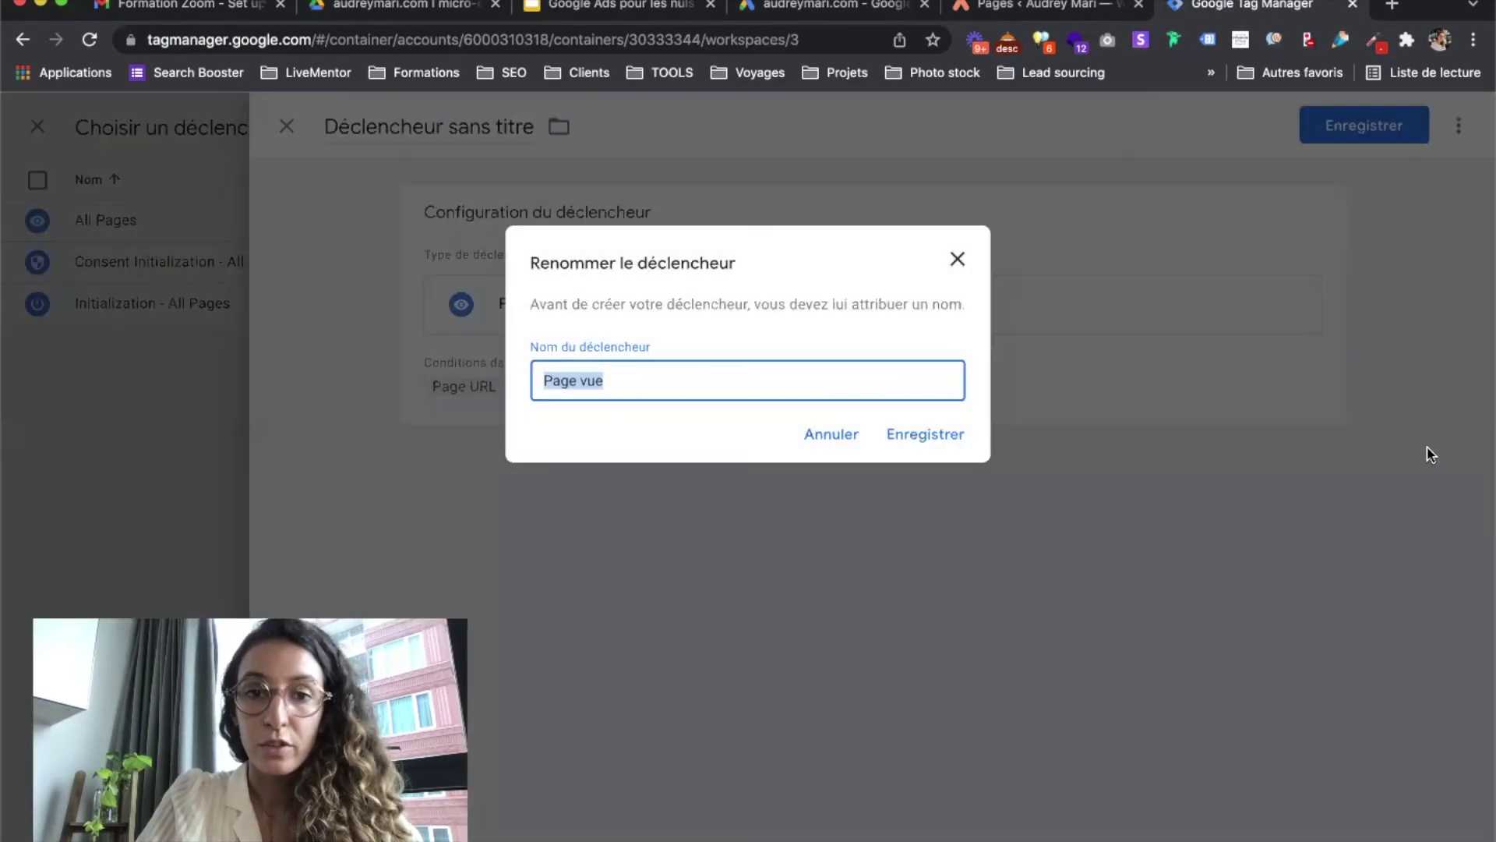
{"action": "left_click", "coordinate": [664, 379]}
{"action": "type", "text": "/merci"}
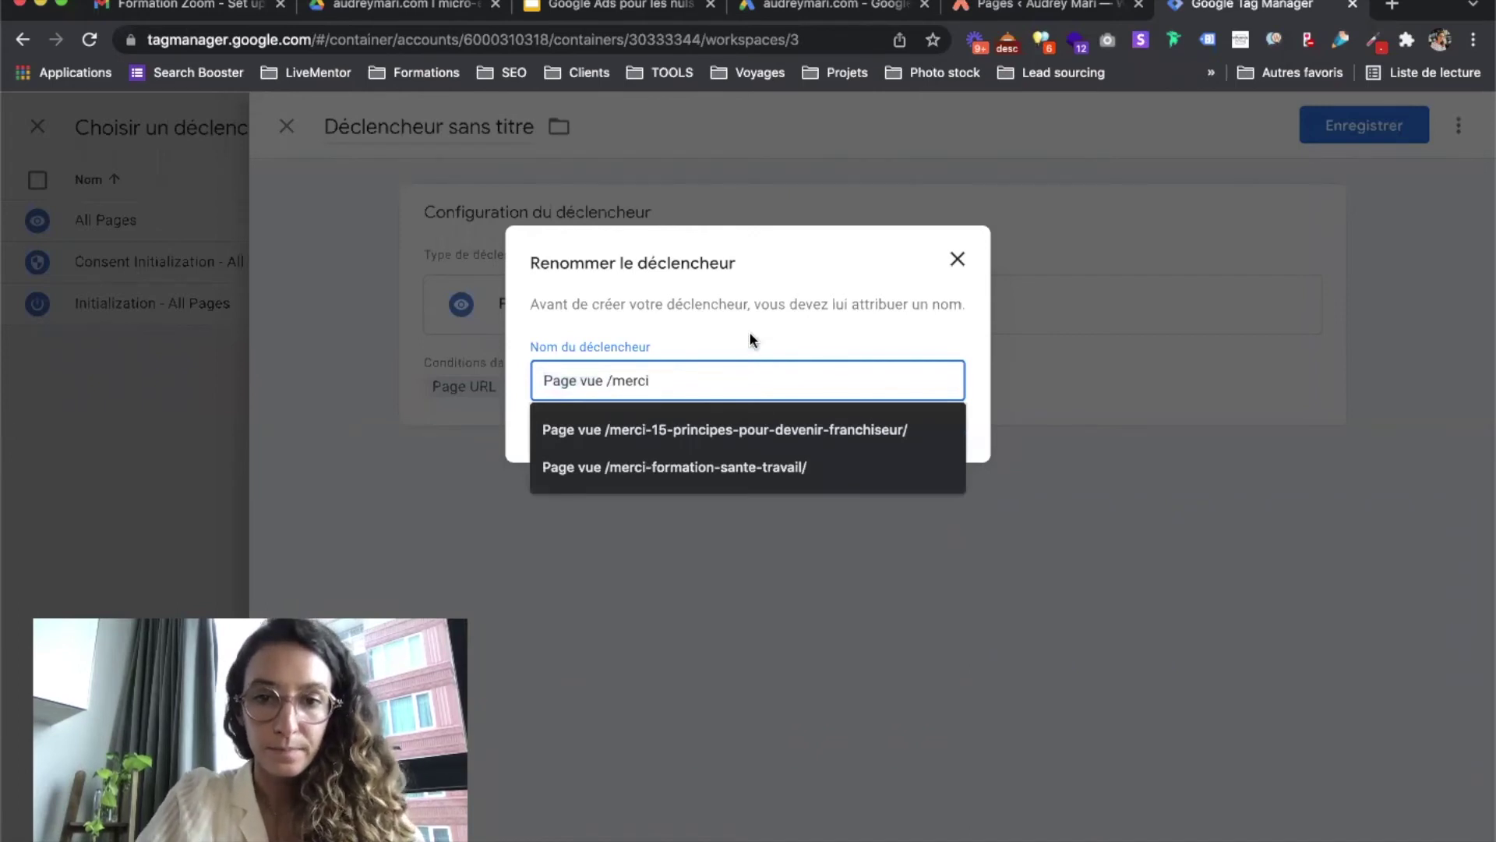
{"action": "left_click", "coordinate": [750, 330]}
{"action": "left_click", "coordinate": [920, 433]}
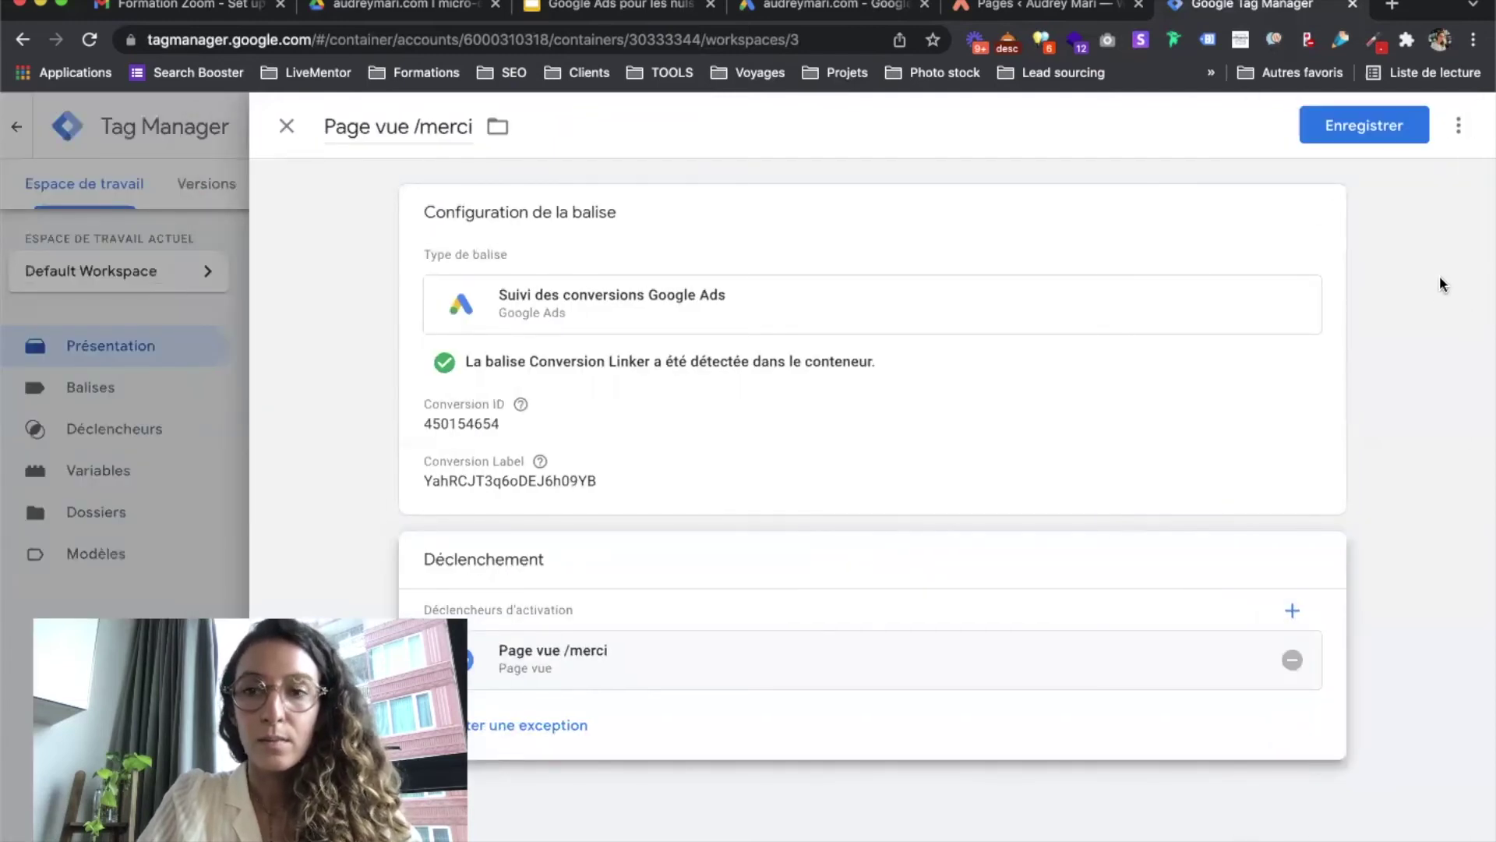
{"action": "left_click", "coordinate": [1388, 133]}
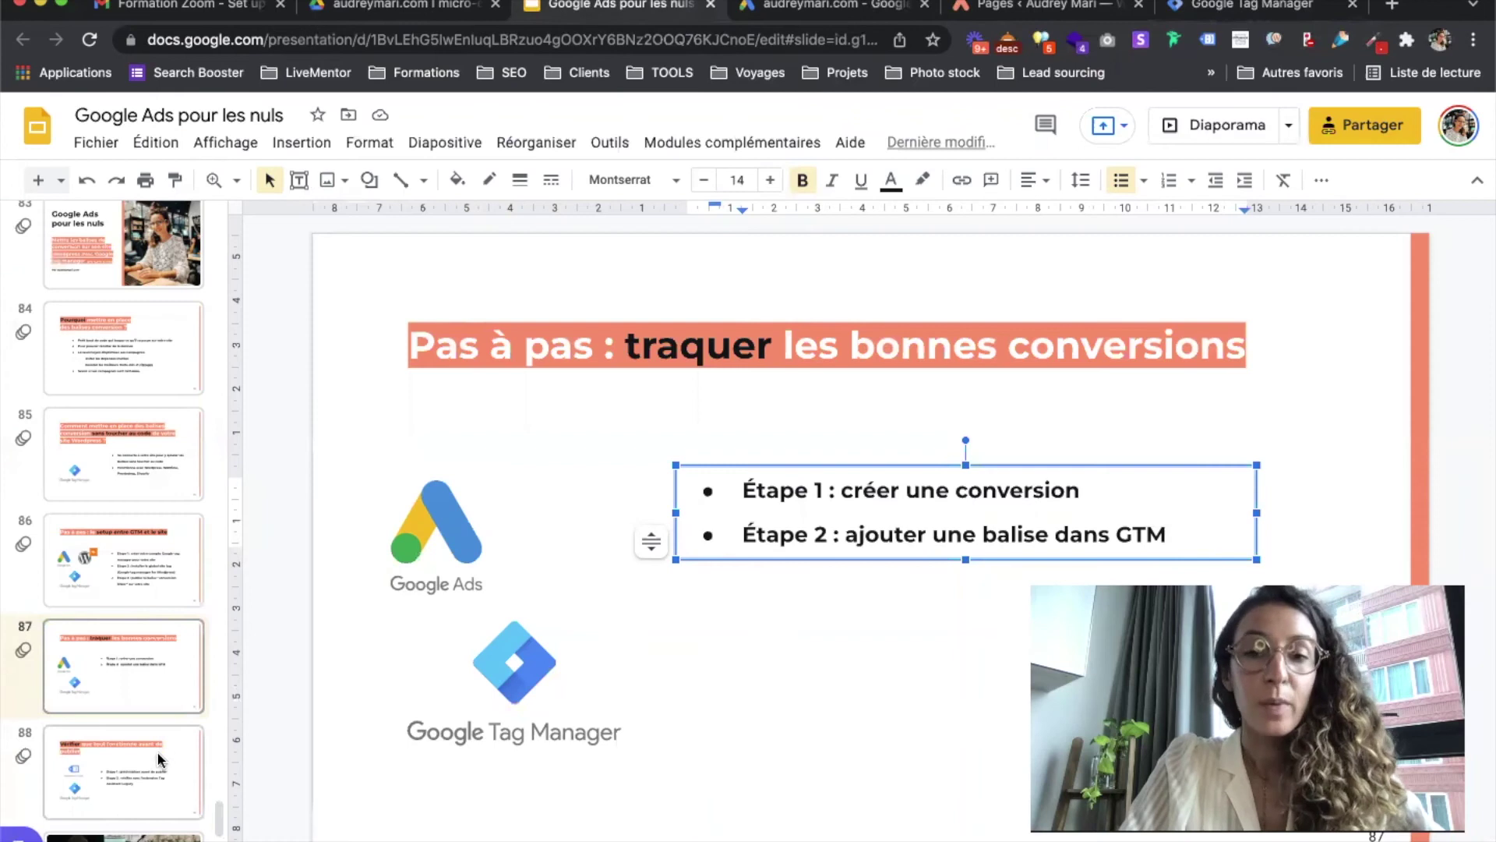
Search Google for "tag assistant legacy extension chrome" and open the Tag Assistant Legacy page in the Chrome Web Store.
{"action": "left_click", "coordinate": [121, 785]}
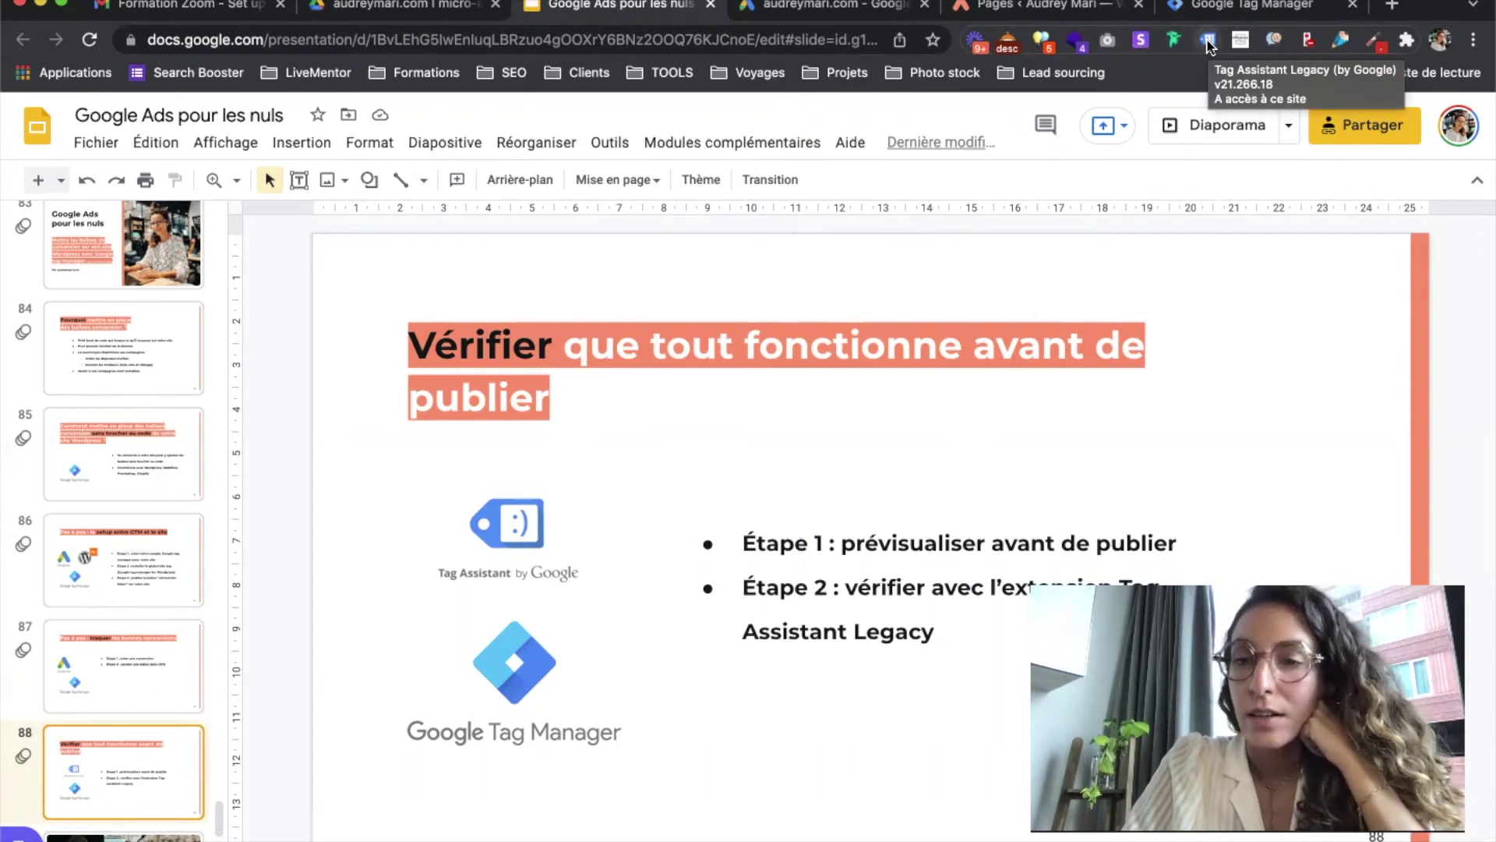
{"action": "left_click", "coordinate": [1393, 5]}
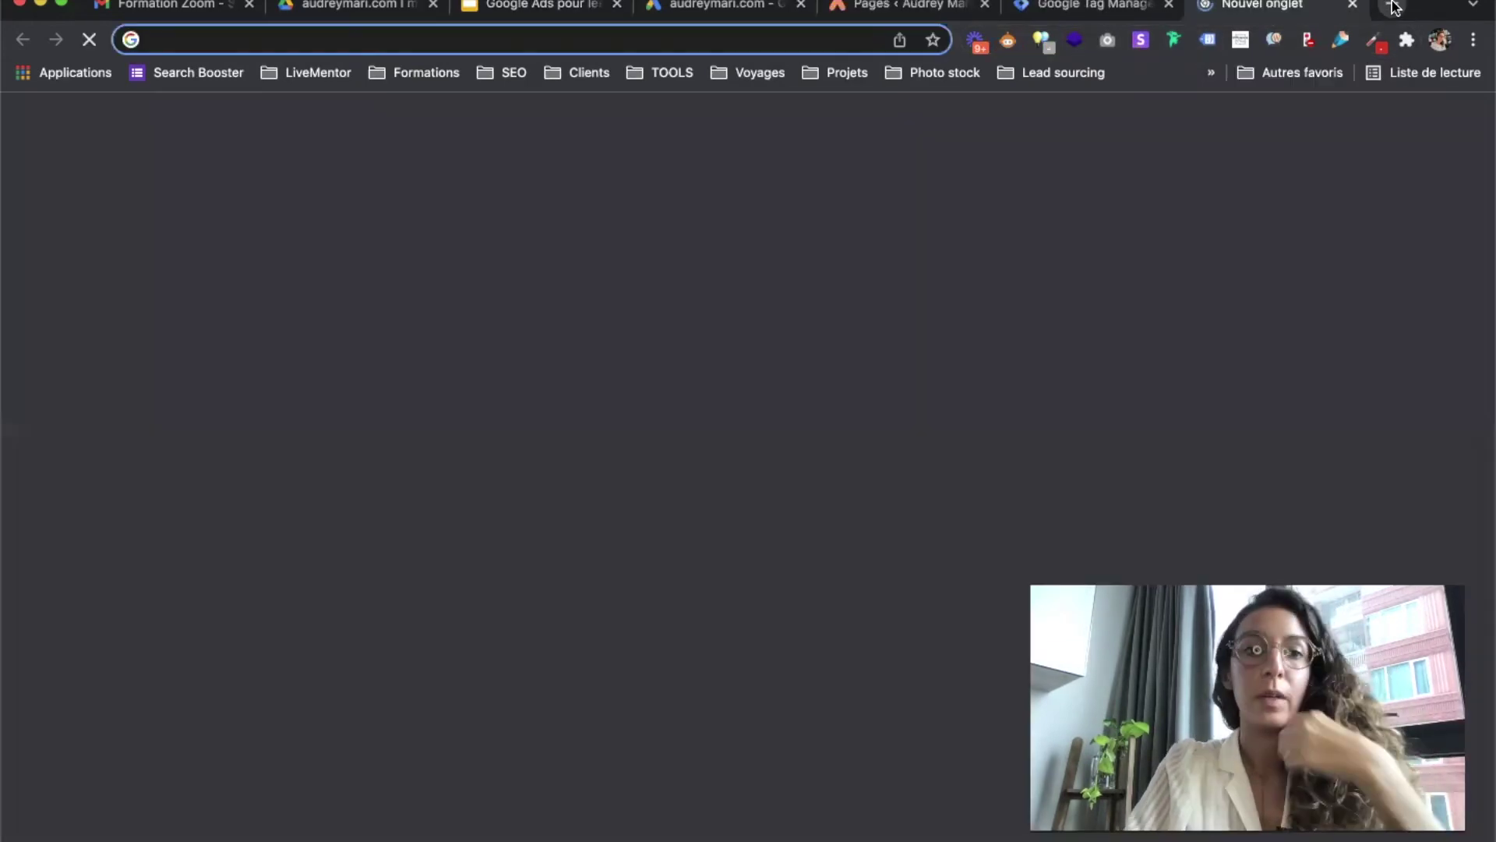
{"action": "type", "text": "tag assis"}
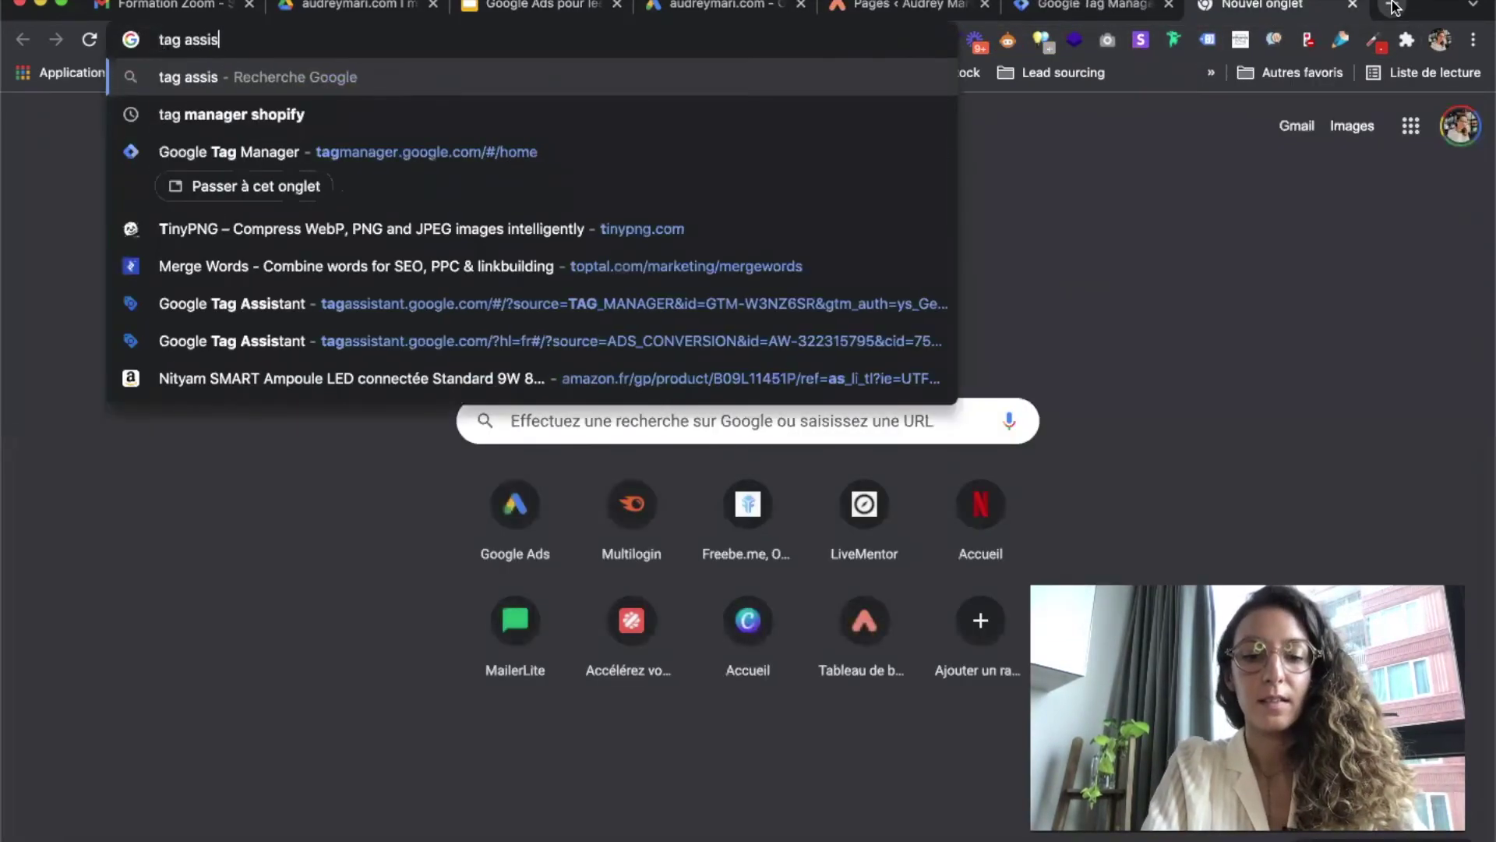
{"action": "type", "text": "tant legacy"}
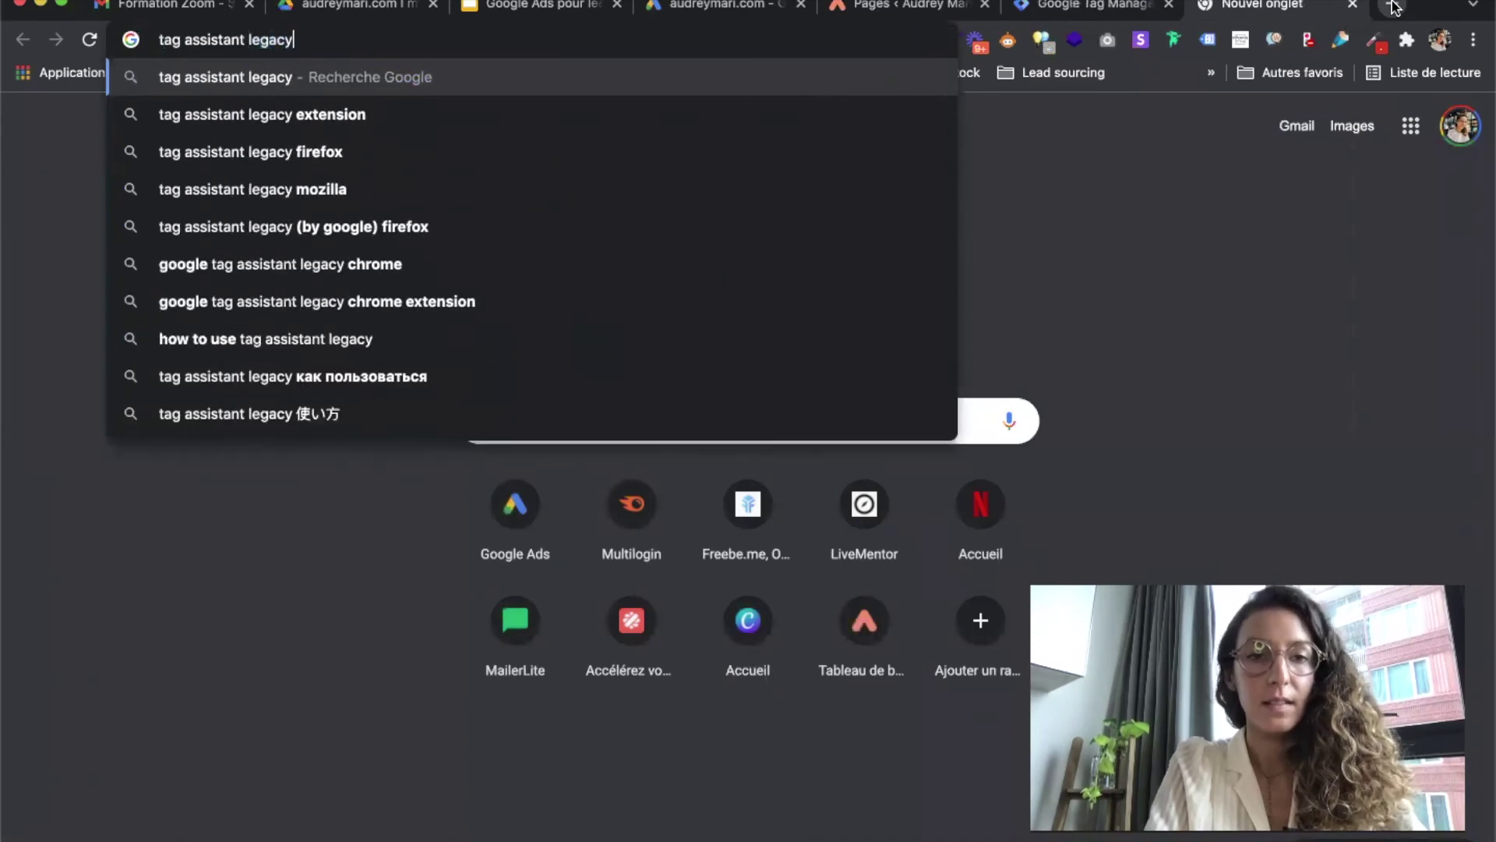
{"action": "type", "text": " extension"}
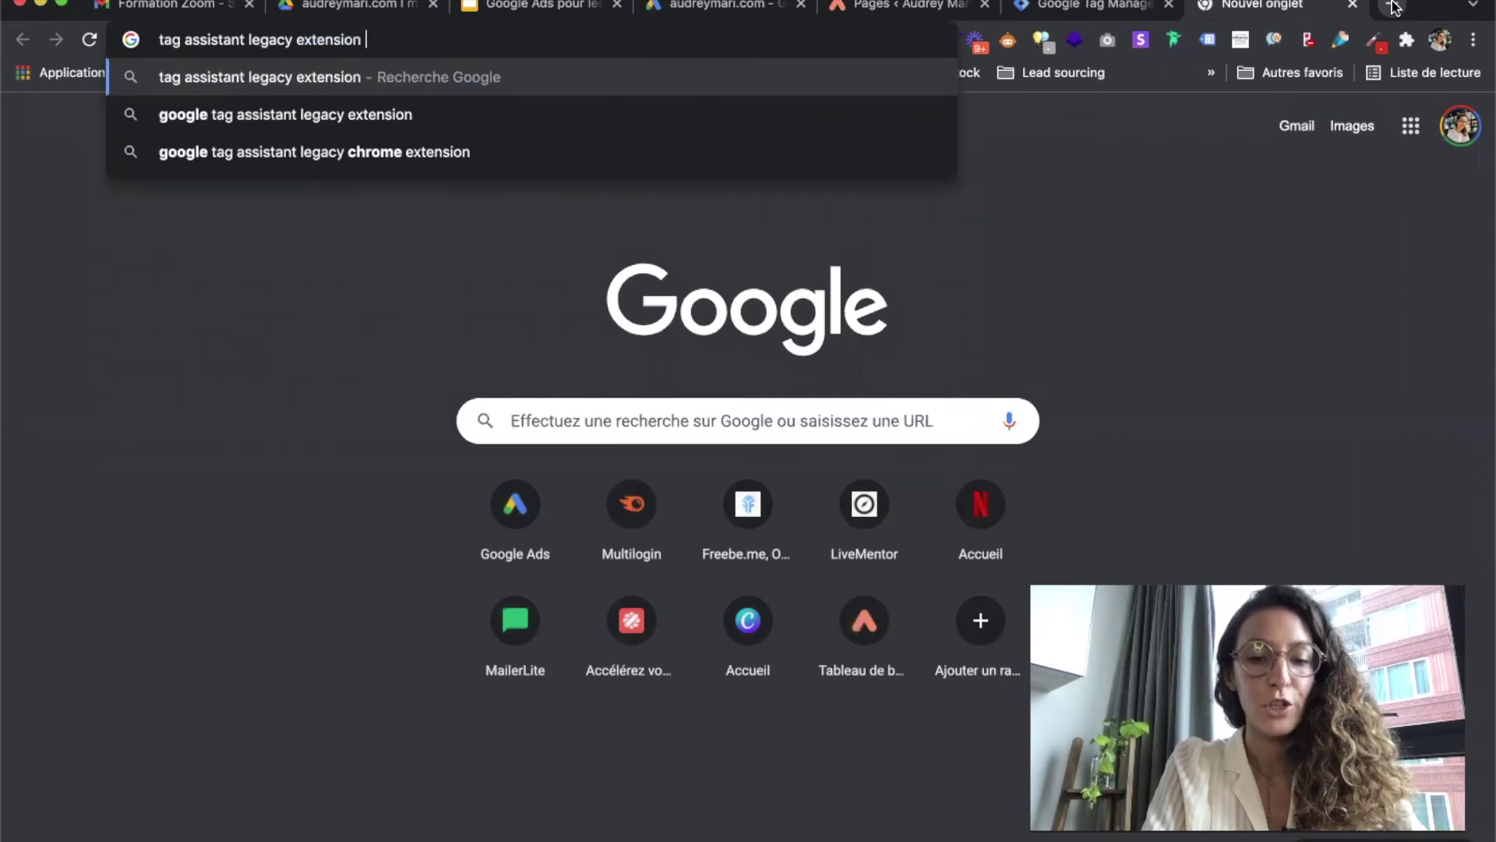
{"action": "type", "text": " chrome"}
{"action": "key", "text": "Return"}
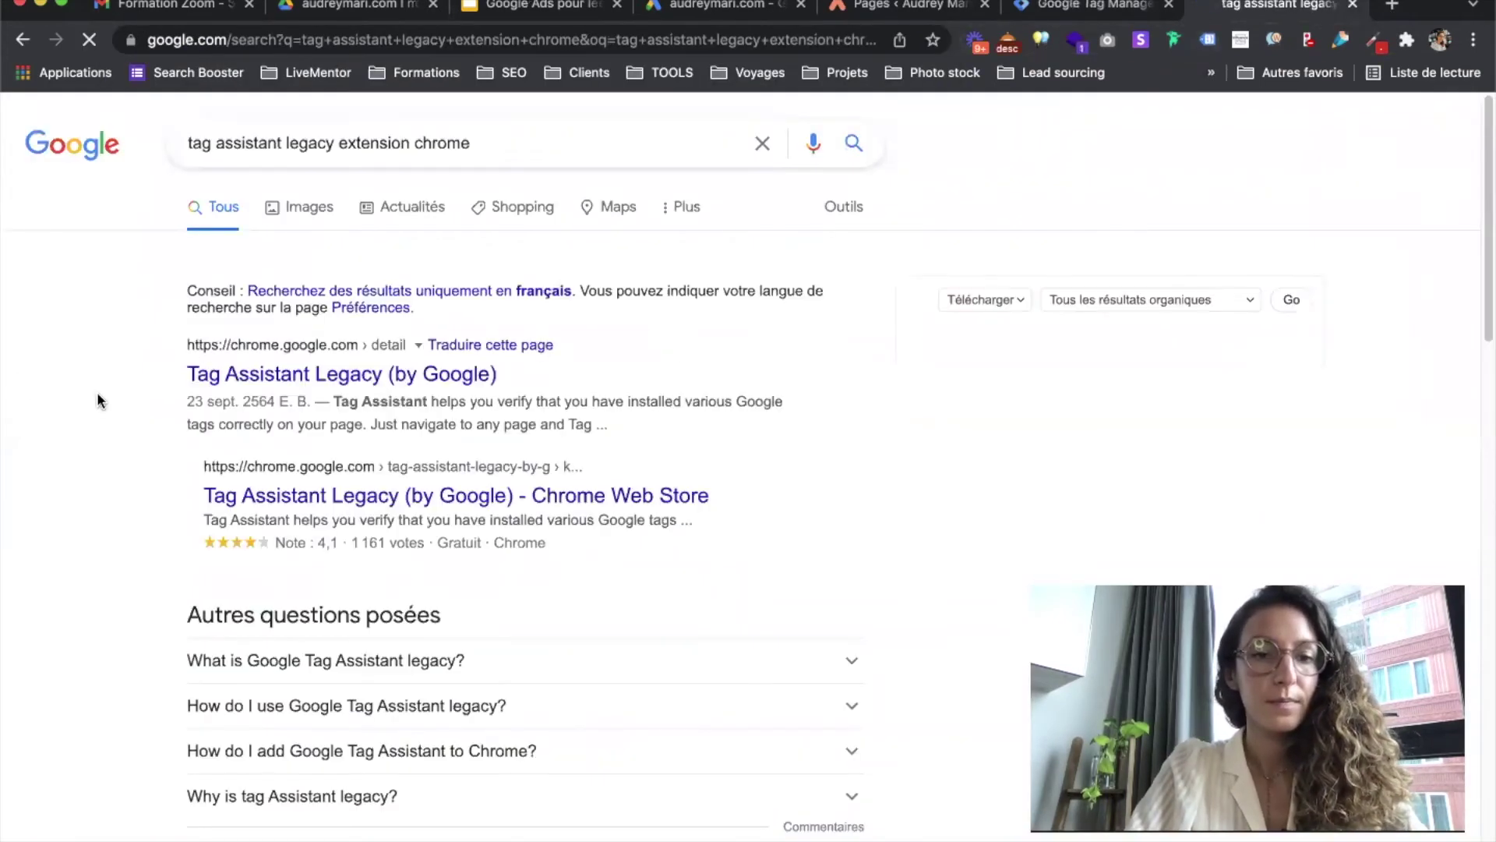
{"action": "left_click", "coordinate": [286, 380]}
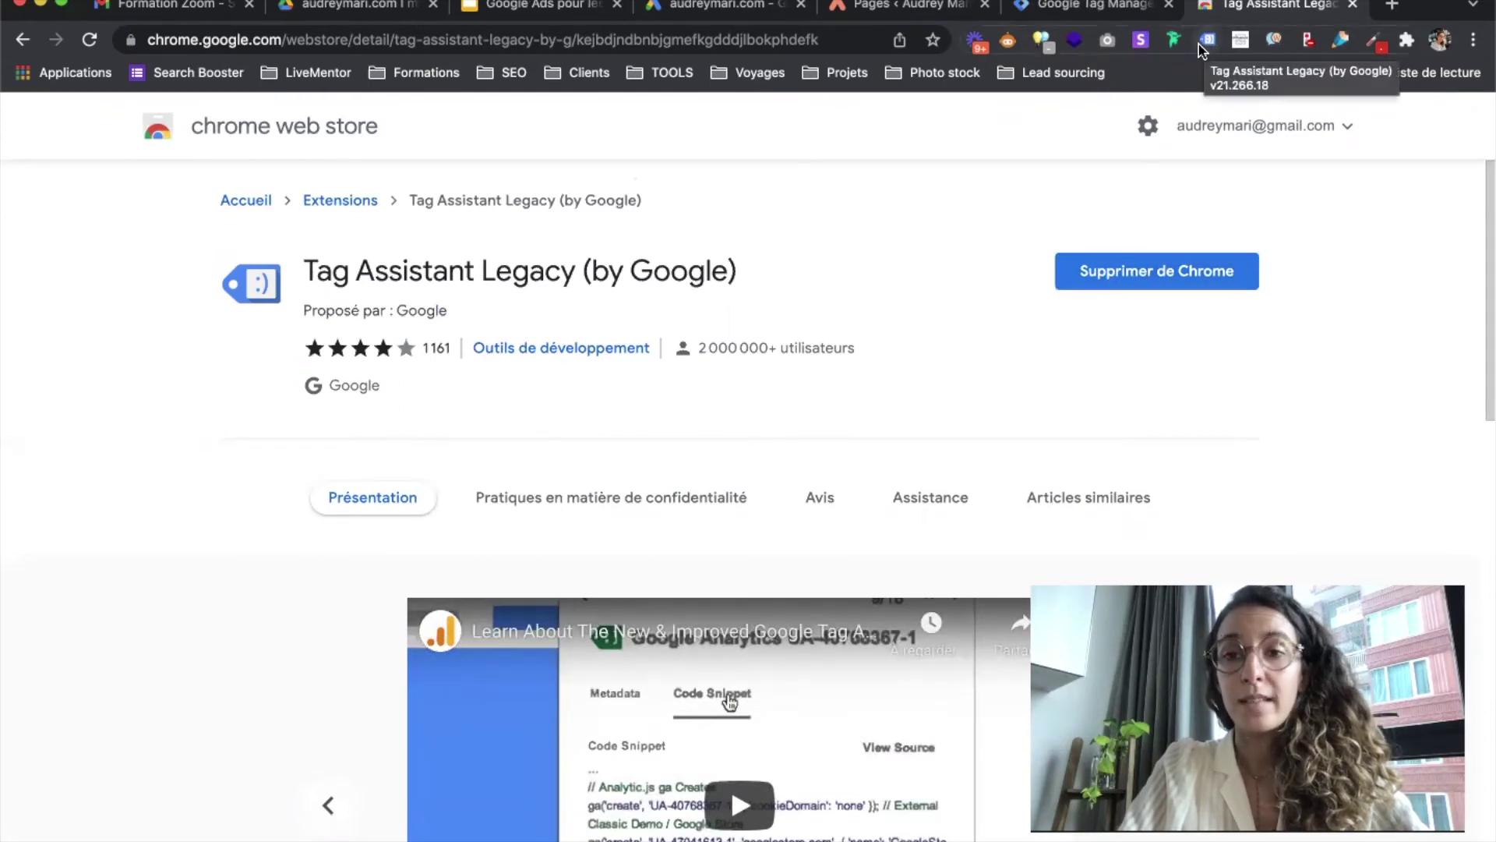
Open the live home page of the tracked website in a new browser tab.
{"action": "left_click", "coordinate": [1079, 14]}
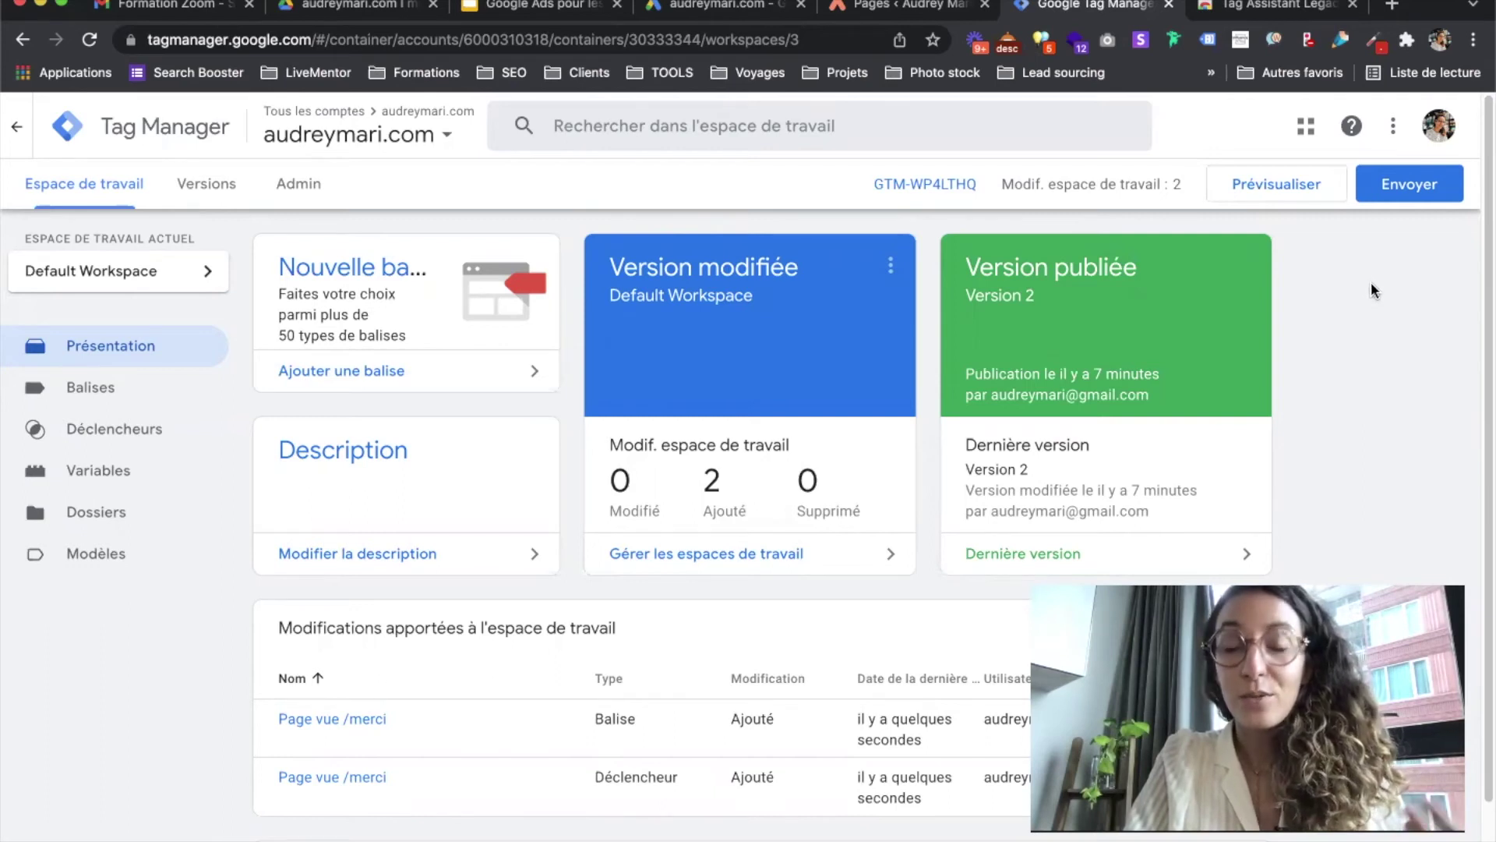
{"action": "left_click", "coordinate": [832, 7]}
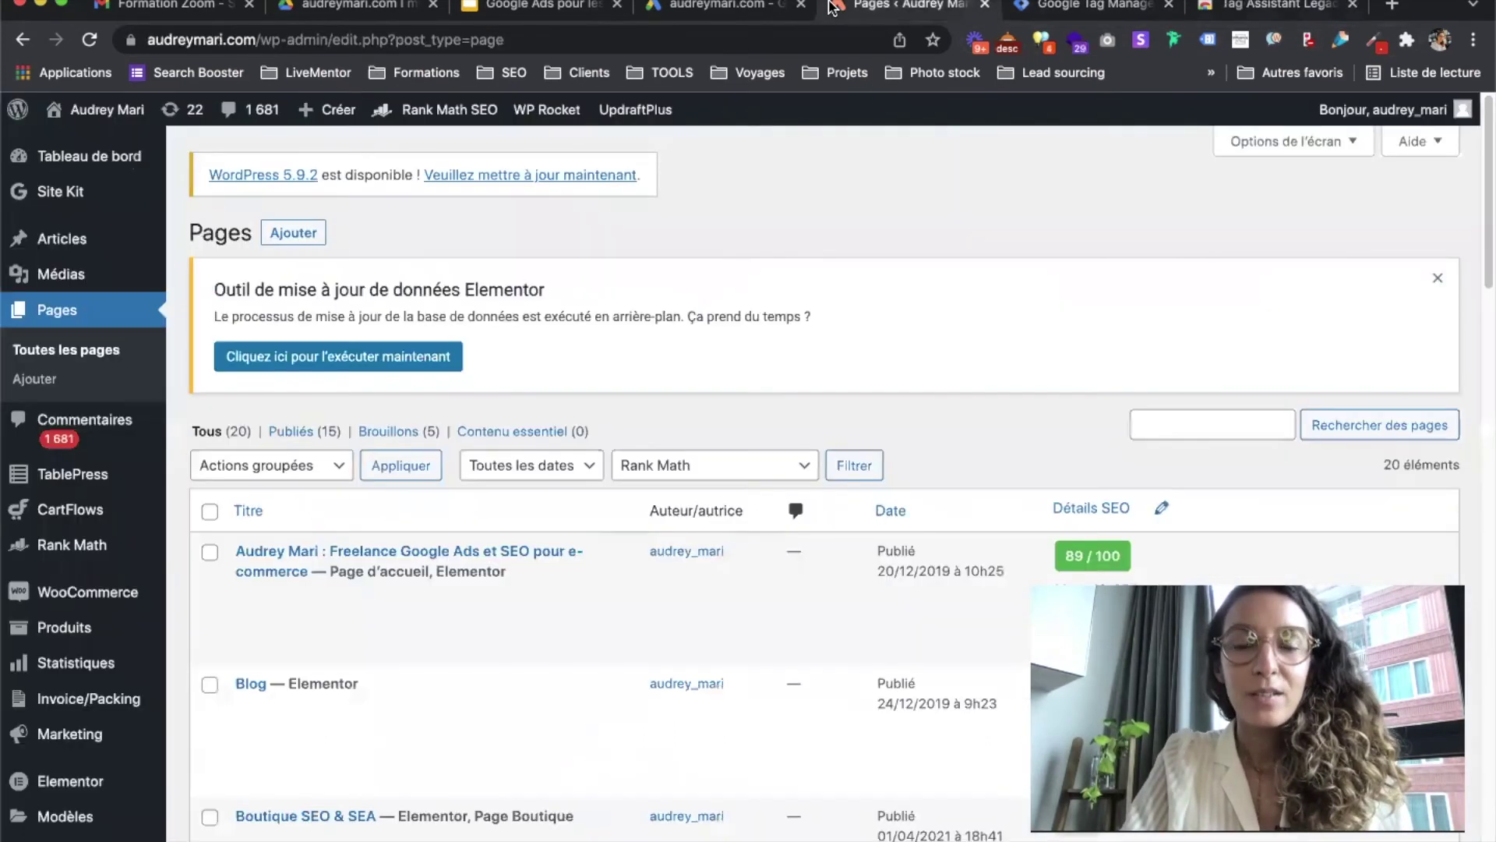
{"action": "left_click", "coordinate": [1393, 7]}
{"action": "type", "text": "audreymari.com"}
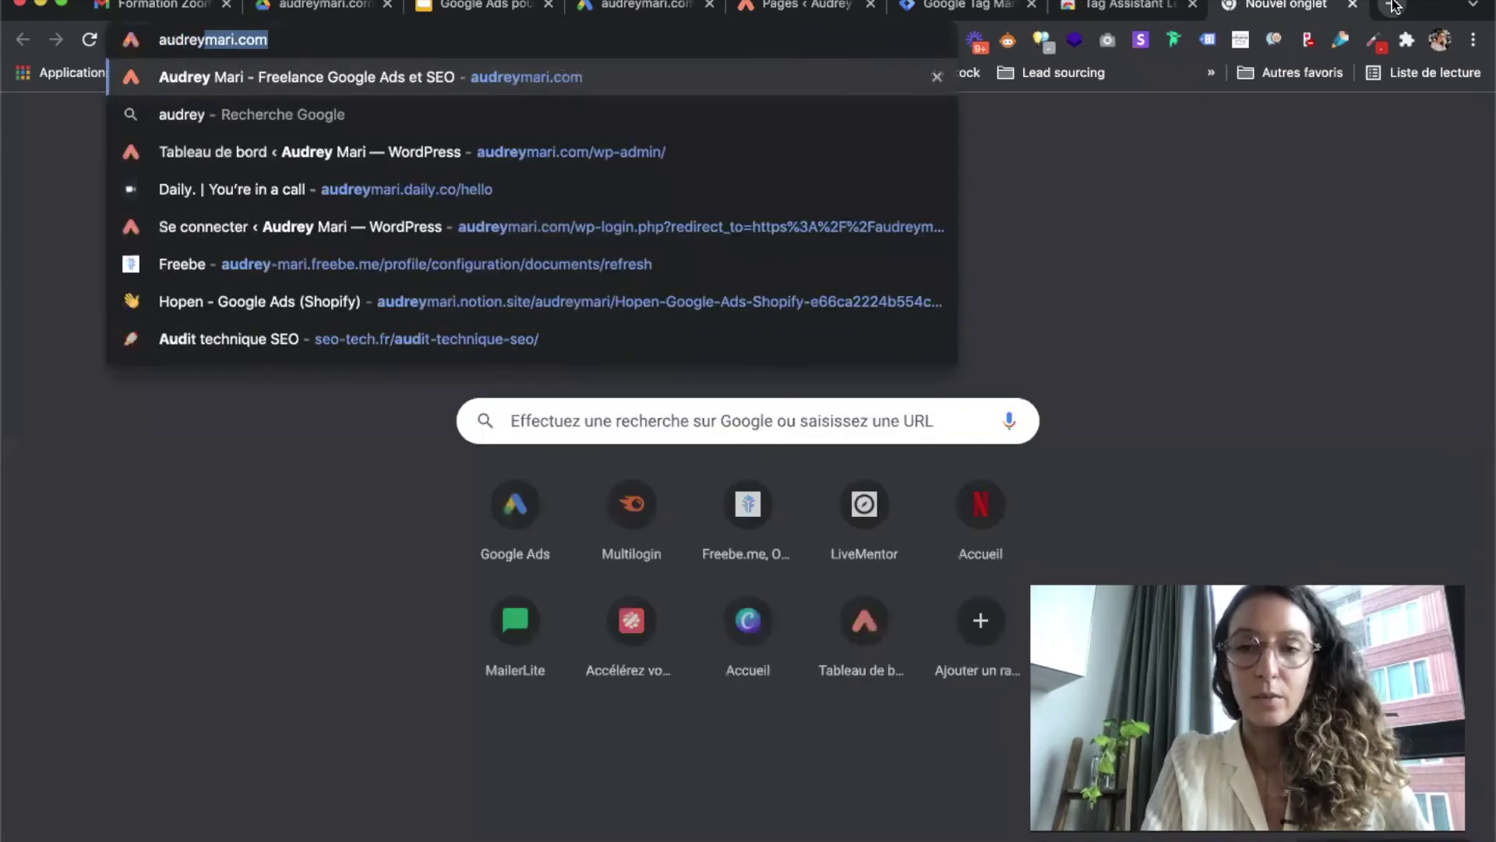
{"action": "key", "text": "Return"}
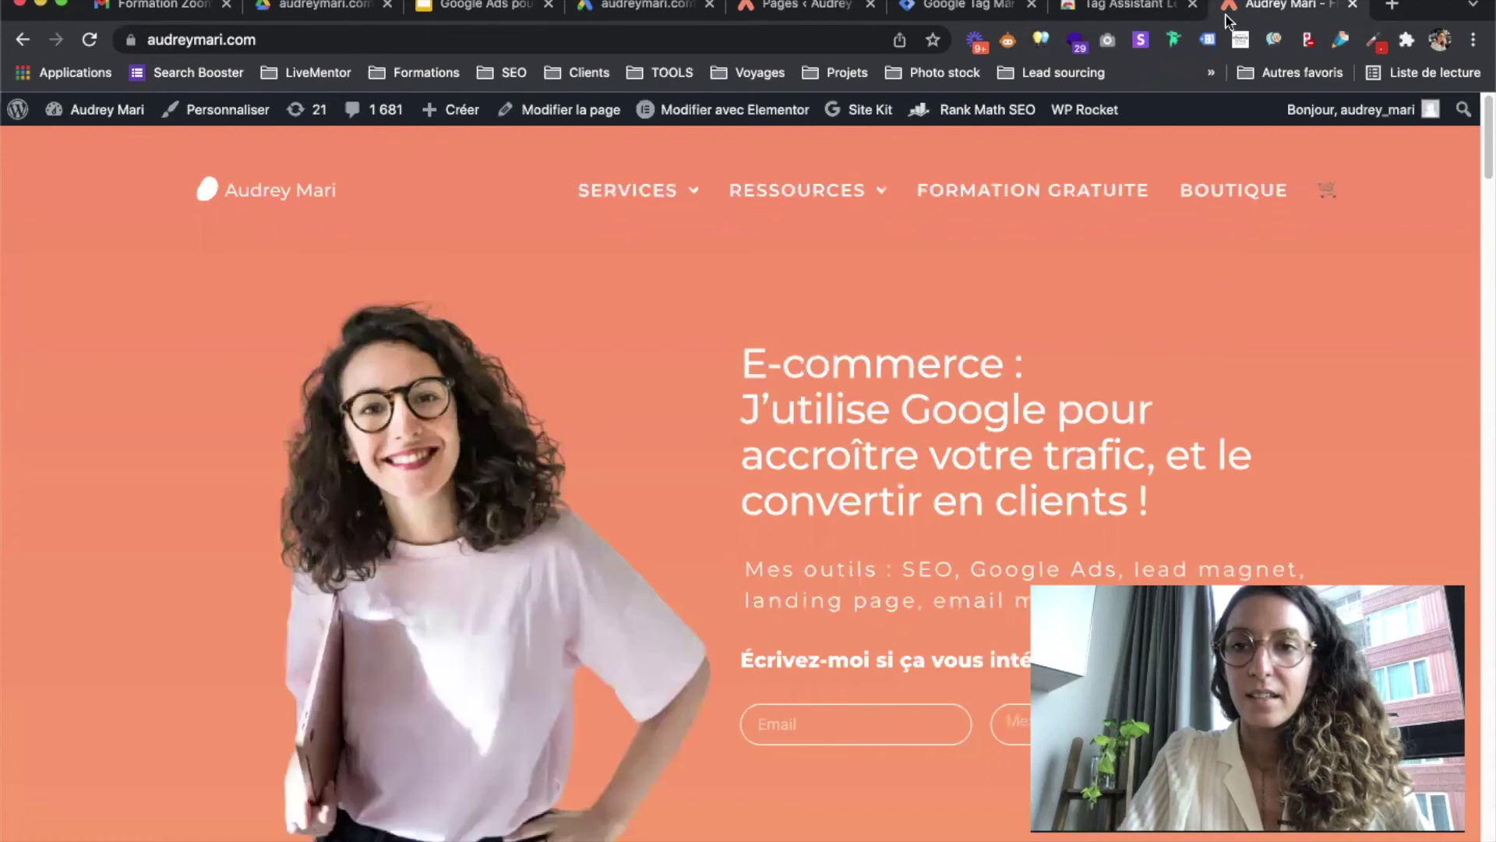
Enable Tag Assistant Legacy for the site's home page and start a recording.
{"action": "left_click", "coordinate": [1207, 40]}
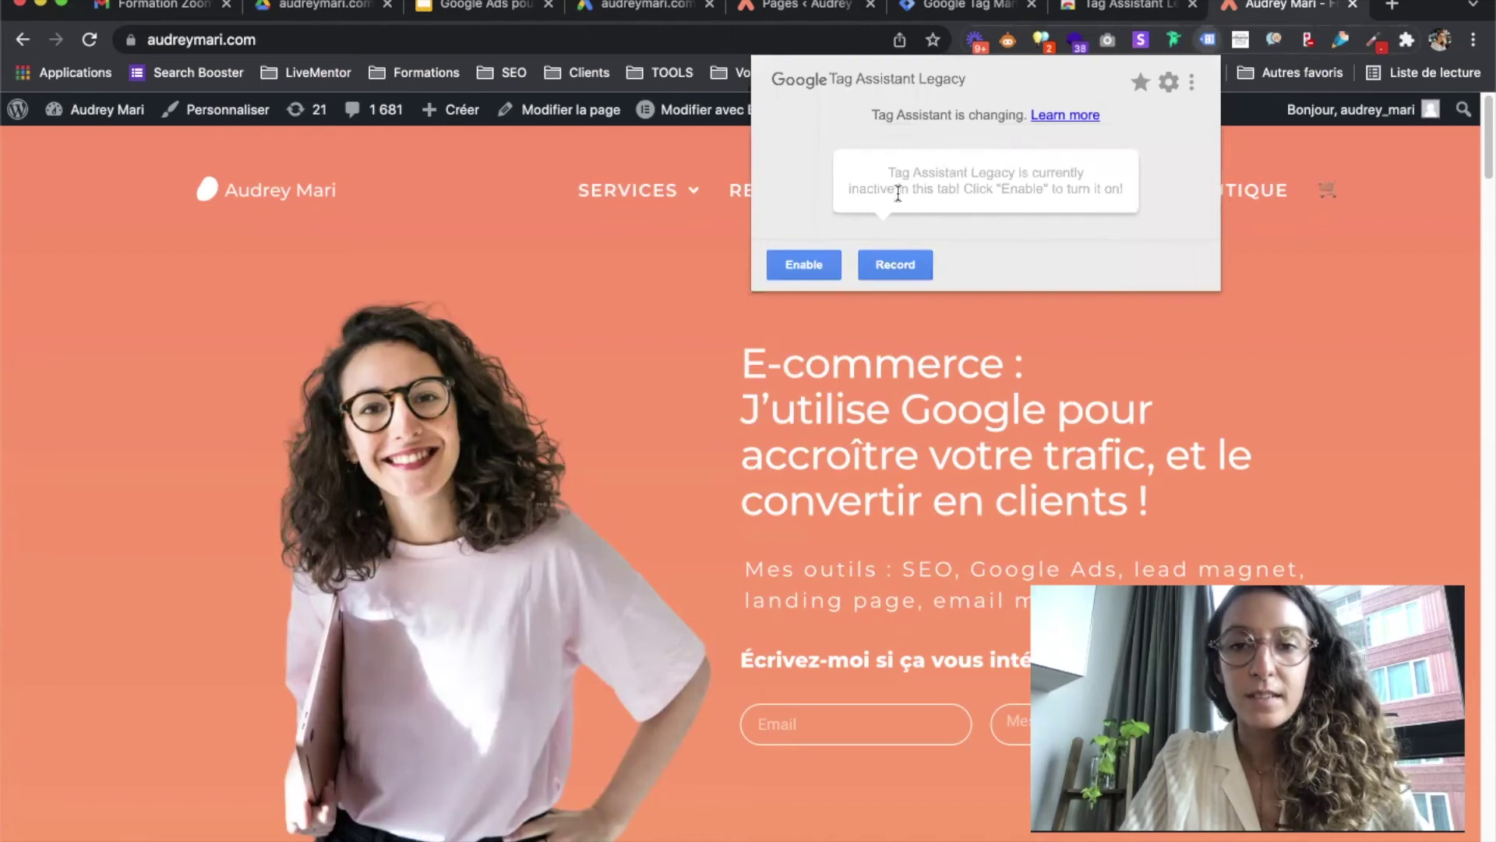
{"action": "left_click", "coordinate": [806, 266]}
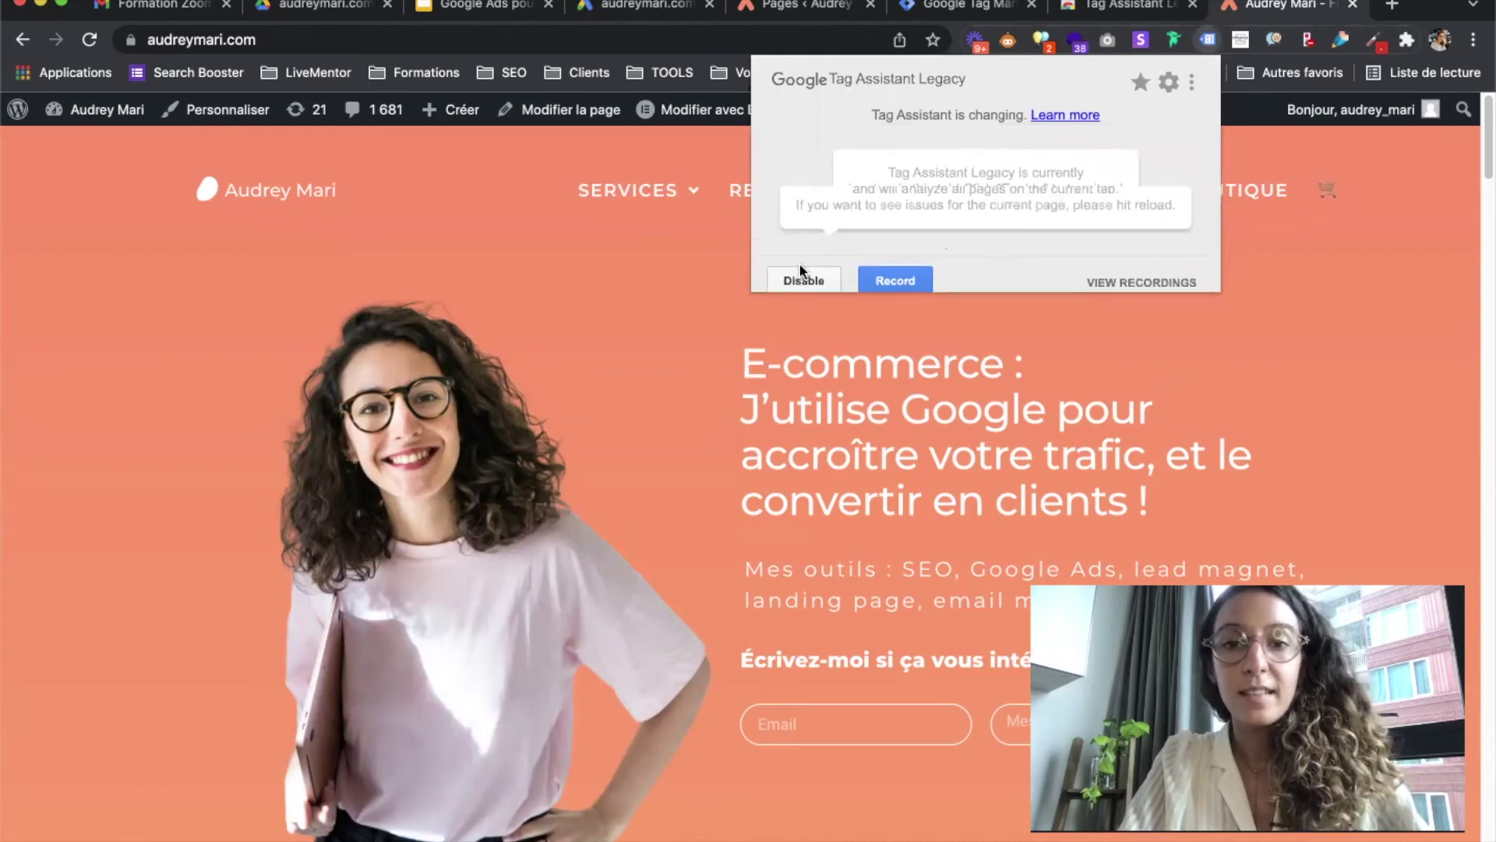
{"action": "left_click", "coordinate": [892, 282]}
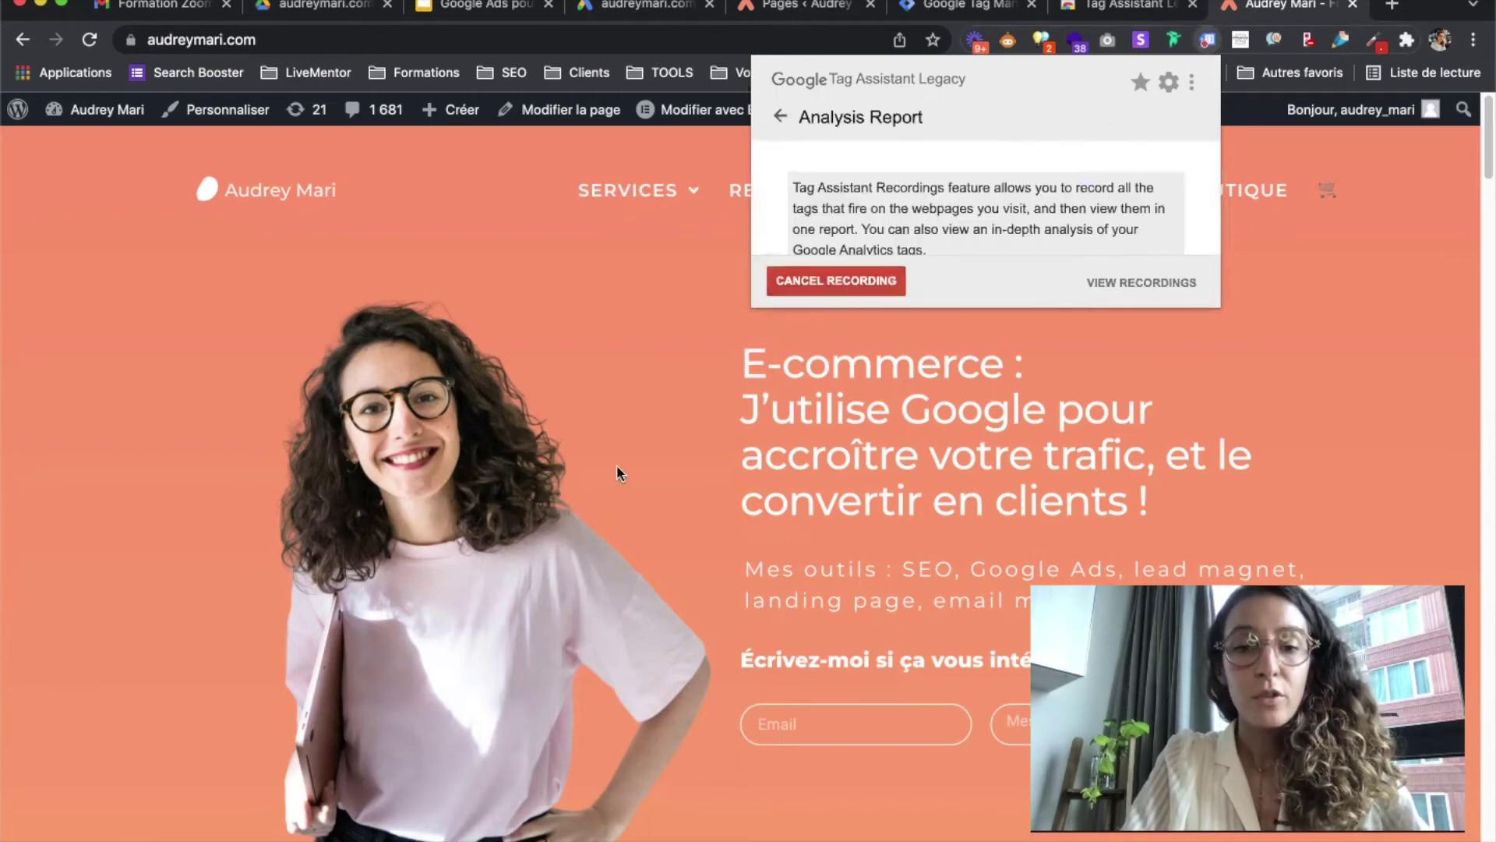
Reload the home page and check which Google tags Tag Assistant Legacy detects on it.
{"action": "scroll", "coordinate": [616, 464], "scroll_direction": "down", "scroll_amount": 3}
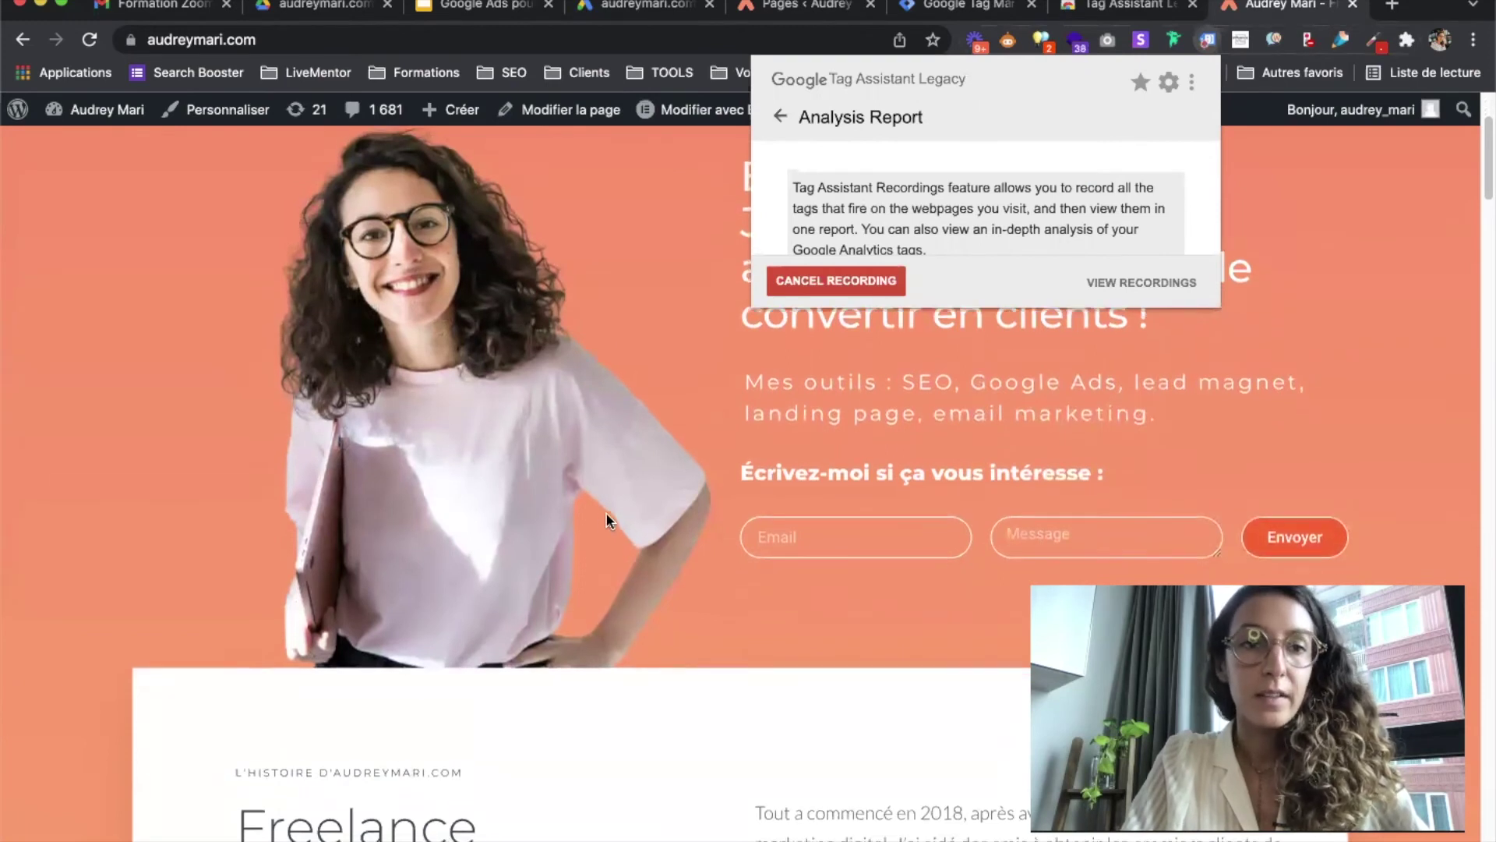
{"action": "scroll", "coordinate": [604, 507], "scroll_direction": "up", "scroll_amount": 3}
{"action": "left_click", "coordinate": [90, 40]}
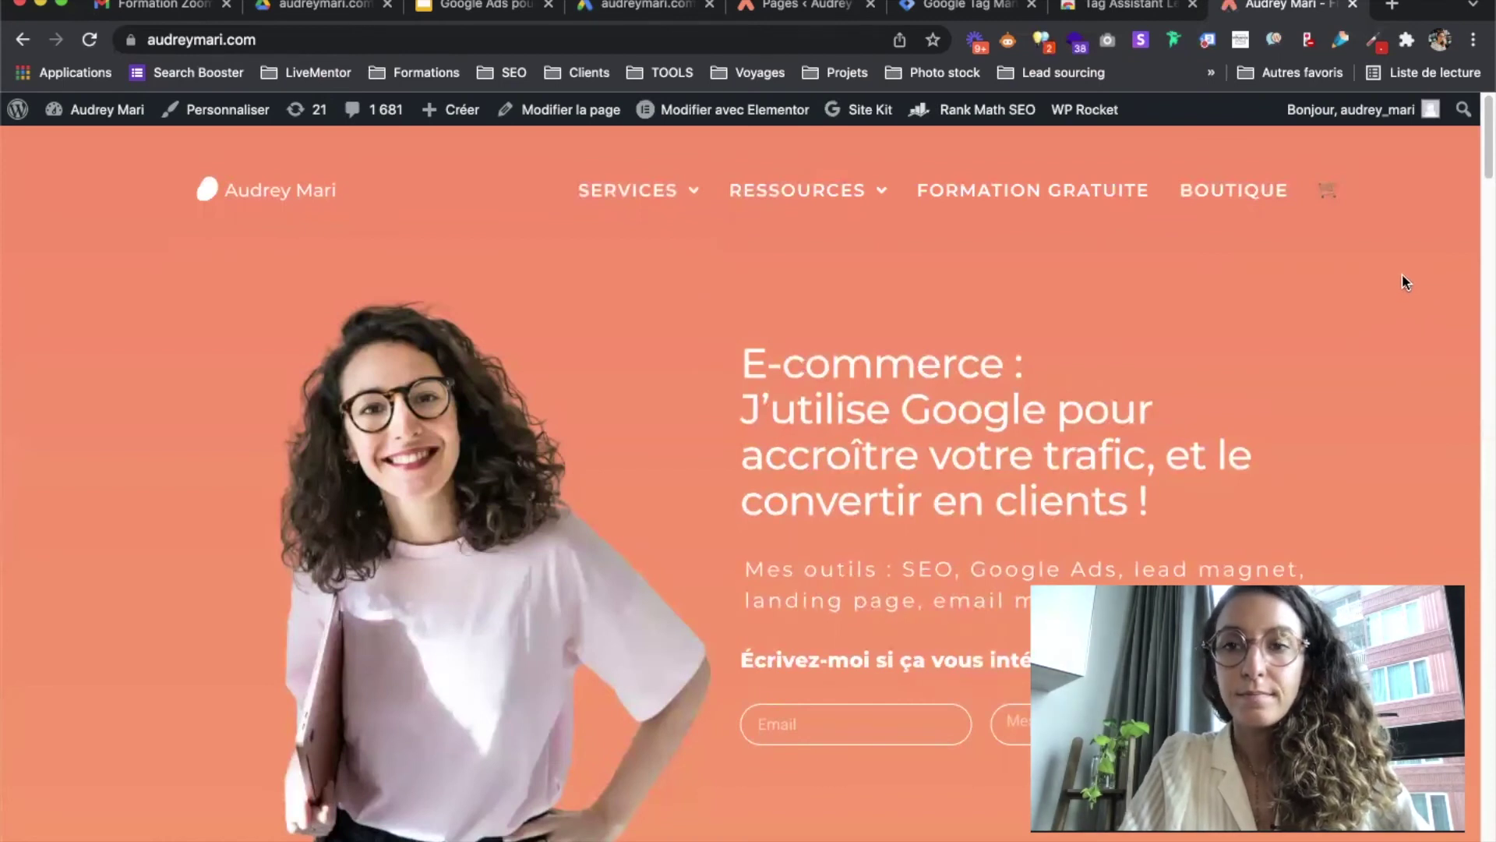
{"action": "left_click", "coordinate": [1206, 41]}
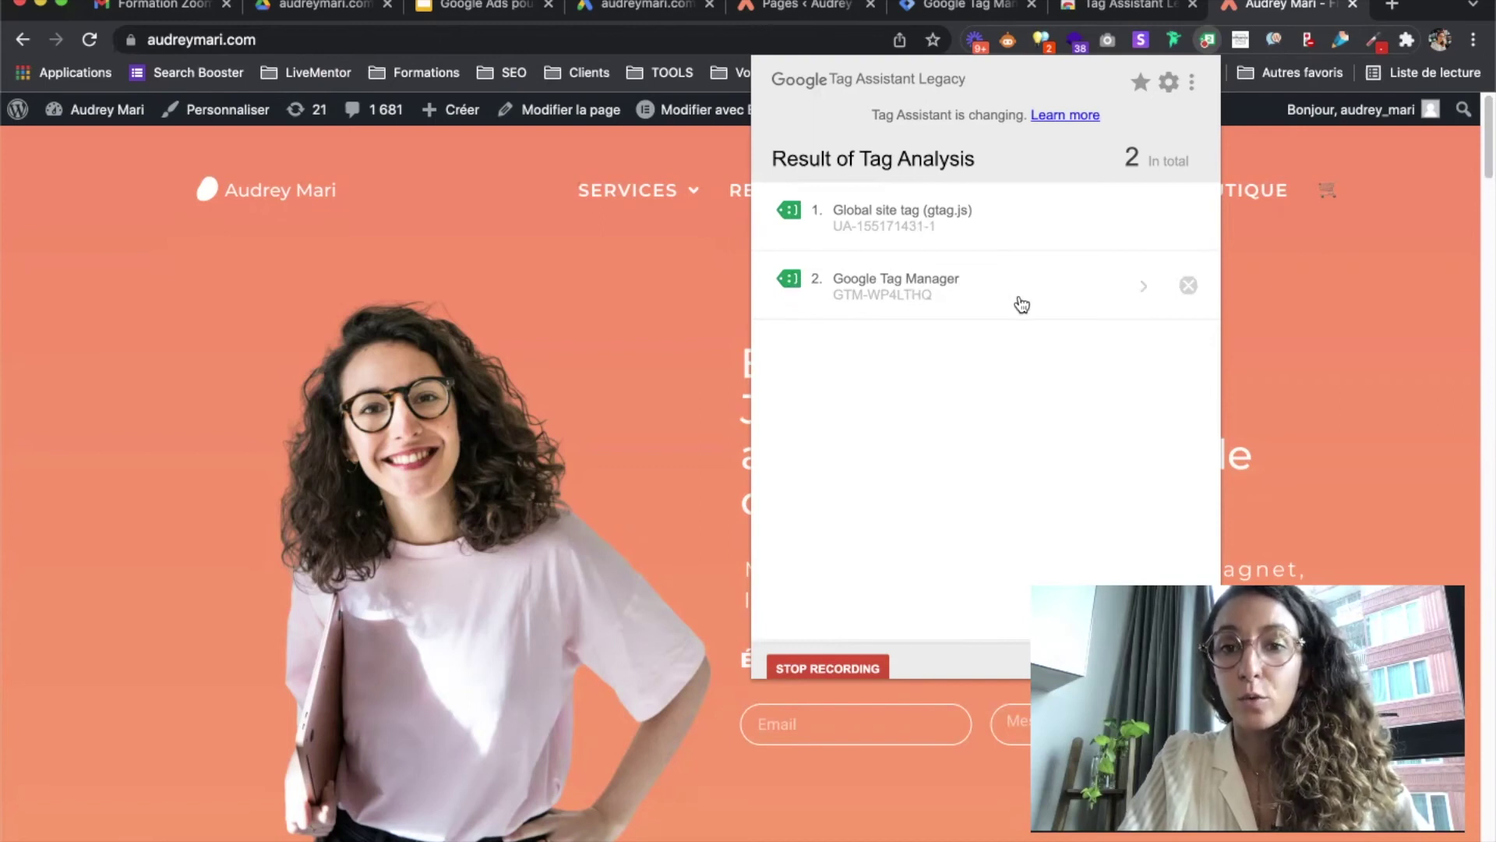
{"action": "left_click", "coordinate": [1392, 307]}
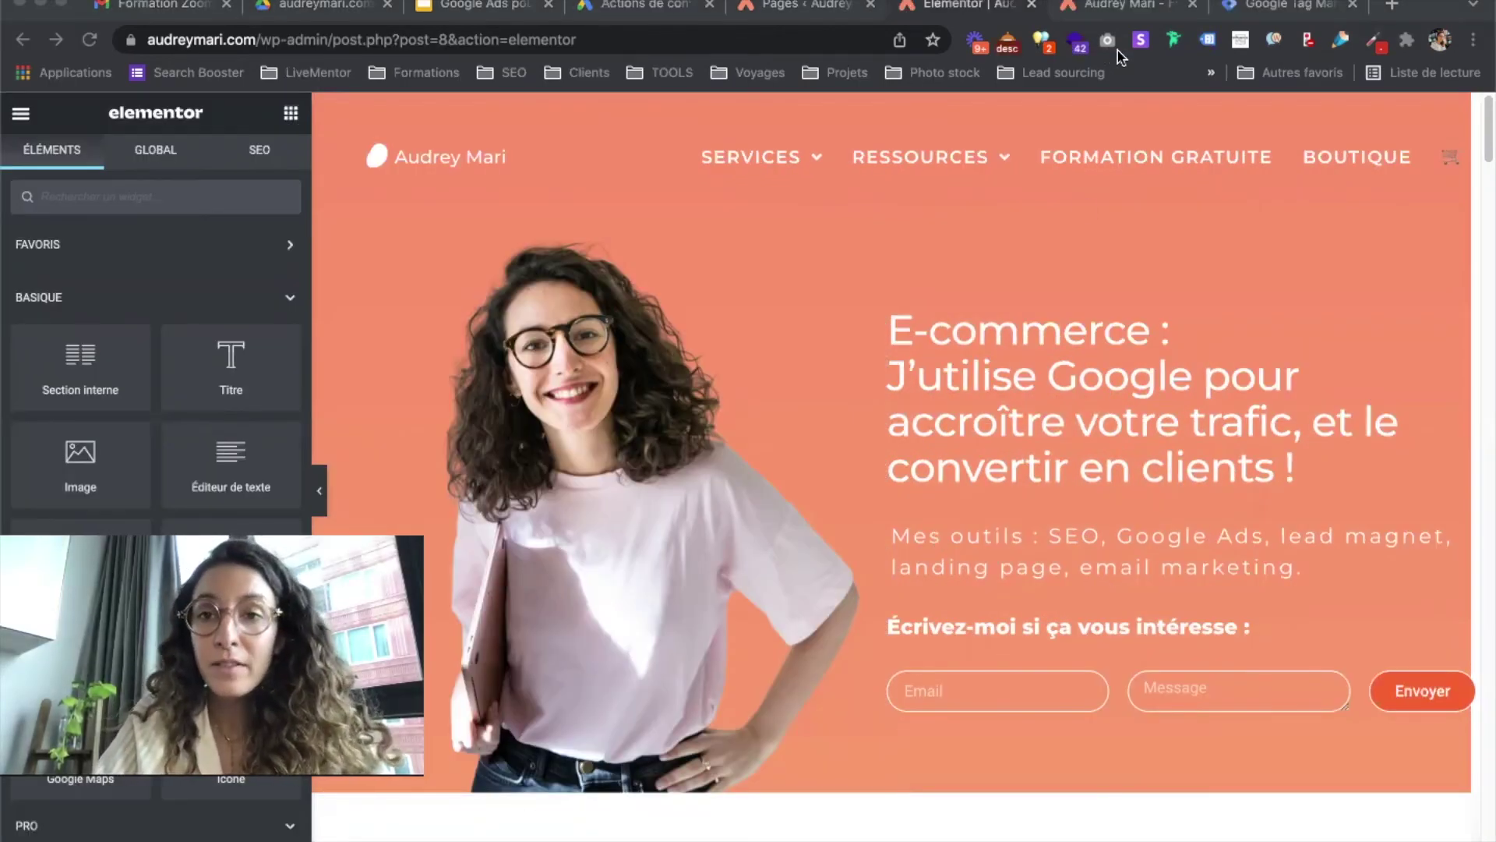
Copy the full web address of the published /merci thank-you page.
{"action": "left_click", "coordinate": [1125, 11]}
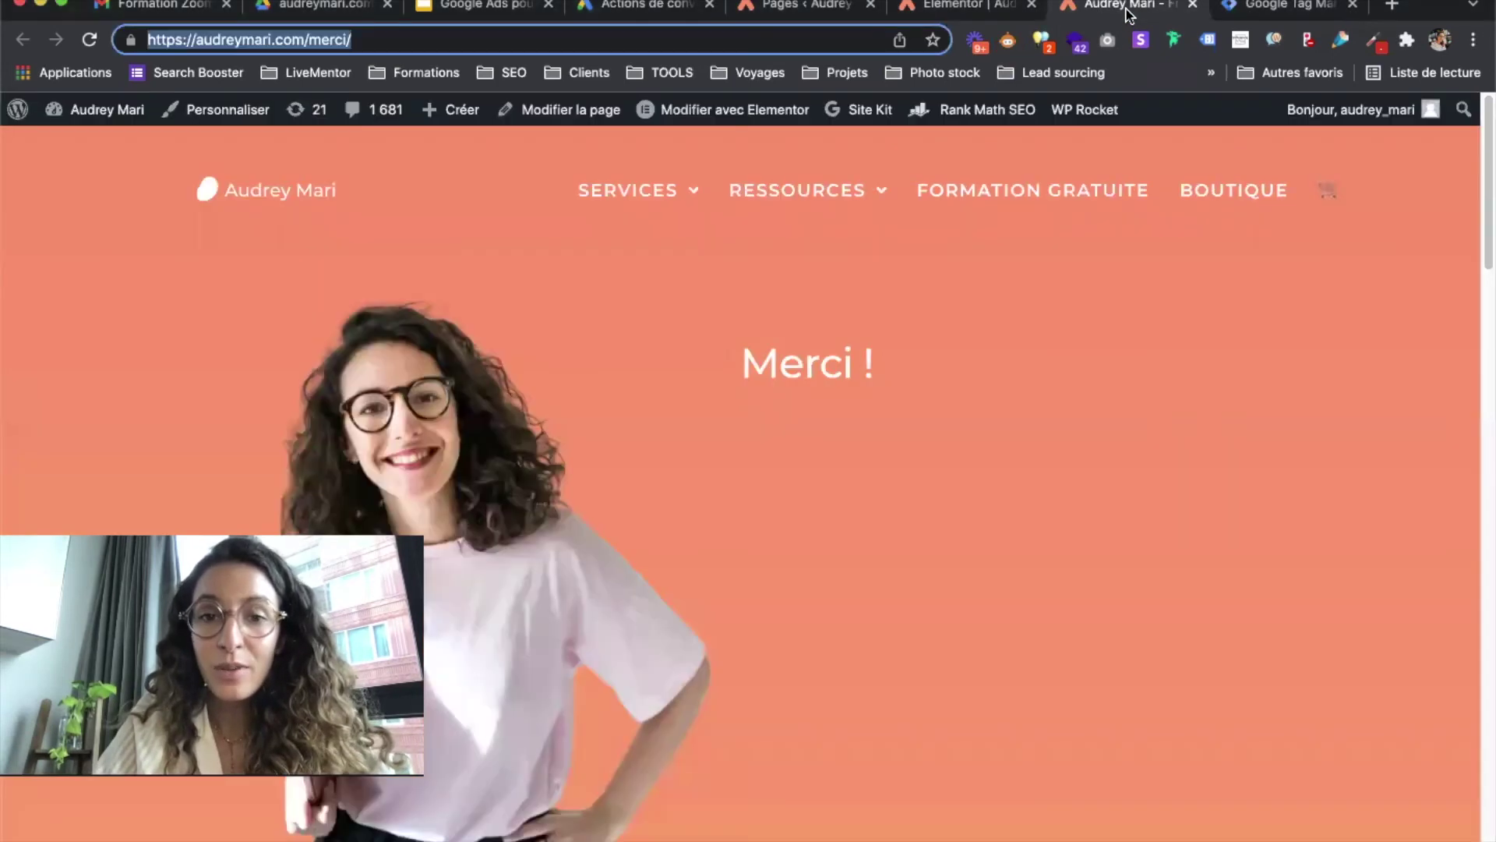
{"action": "triple_click", "coordinate": [427, 40]}
{"action": "left_click", "coordinate": [426, 39]}
{"action": "triple_click", "coordinate": [426, 40]}
{"action": "key", "text": "super+c"}
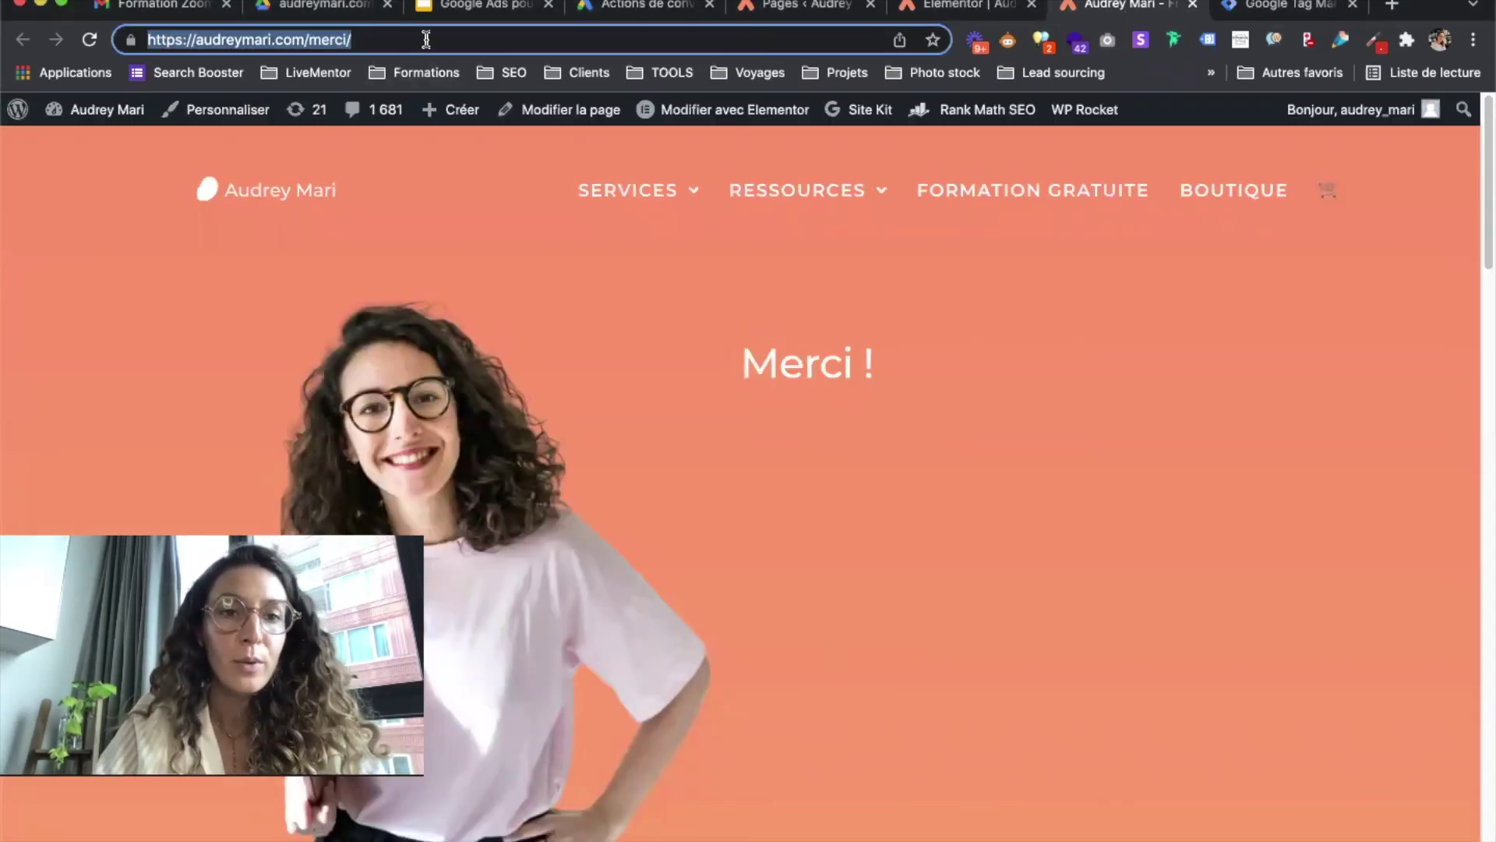
Open the home page's contact form settings in Elementor and add Redirection to its Actions après envoi.
{"action": "left_click", "coordinate": [818, 4]}
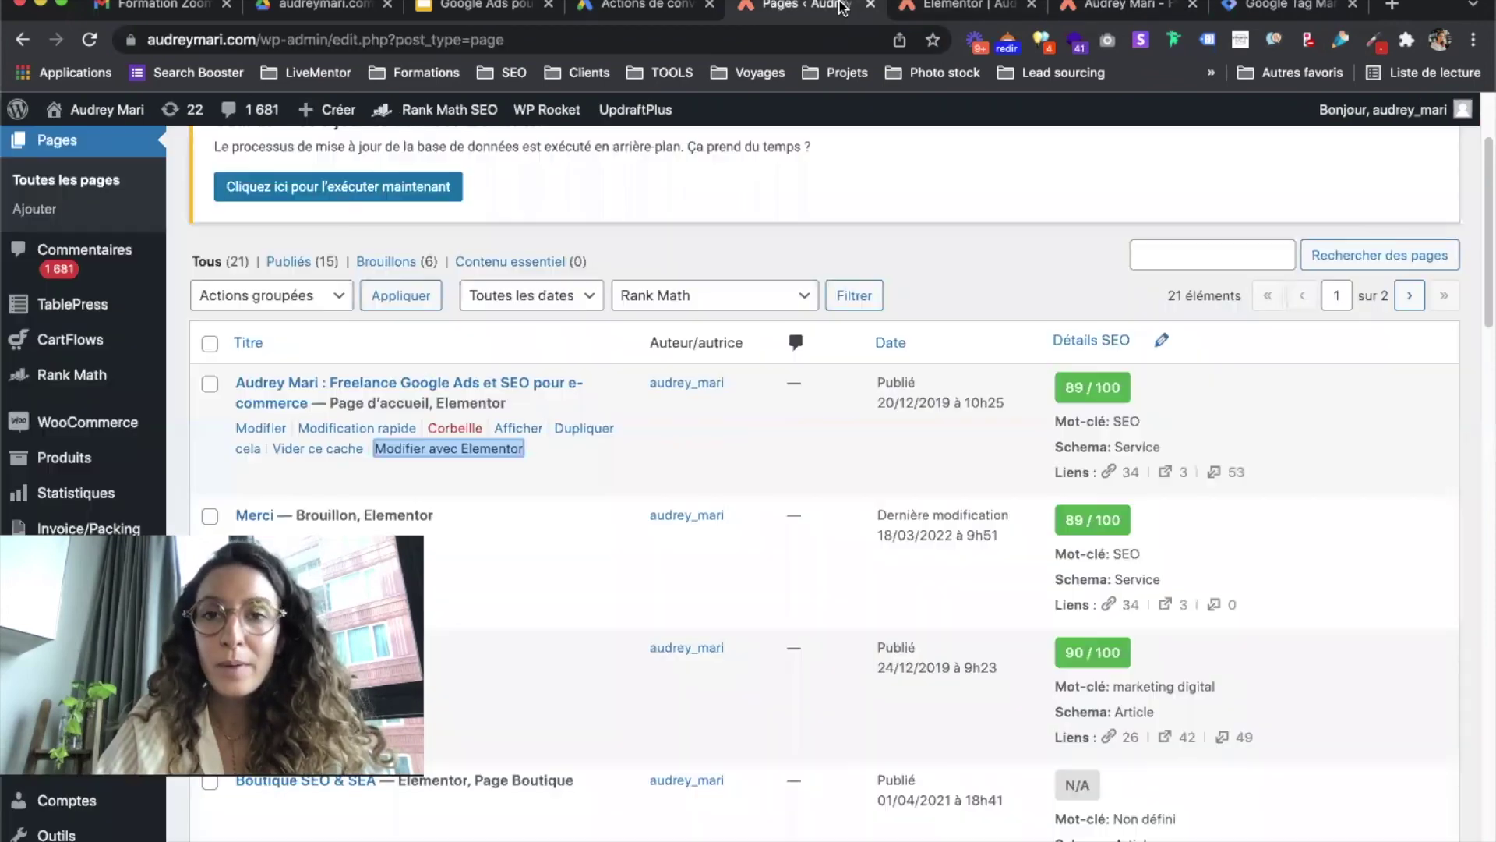
{"action": "left_click", "coordinate": [929, 6]}
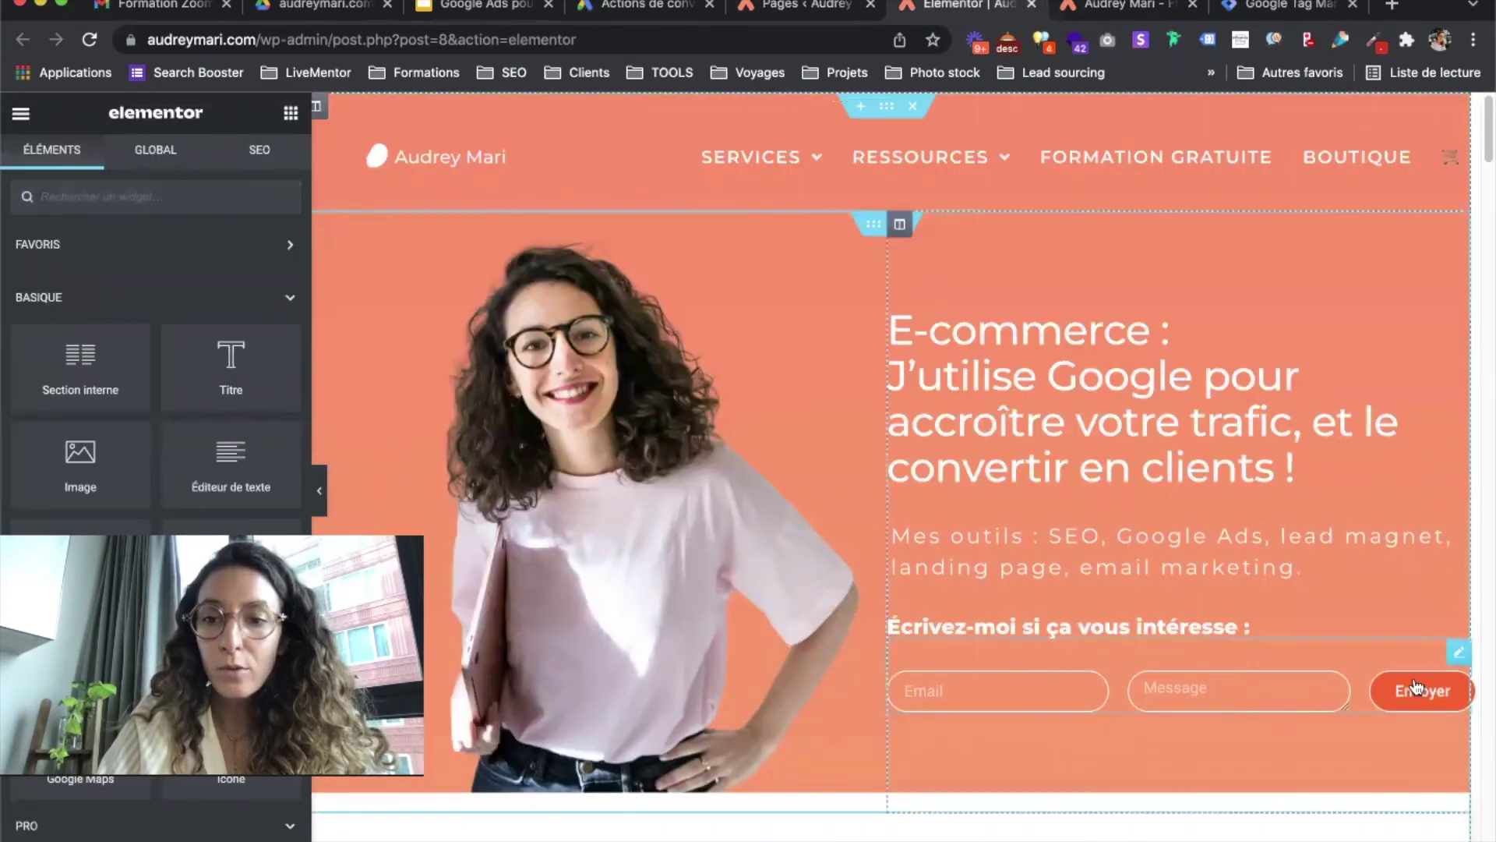
{"action": "left_click", "coordinate": [1454, 655]}
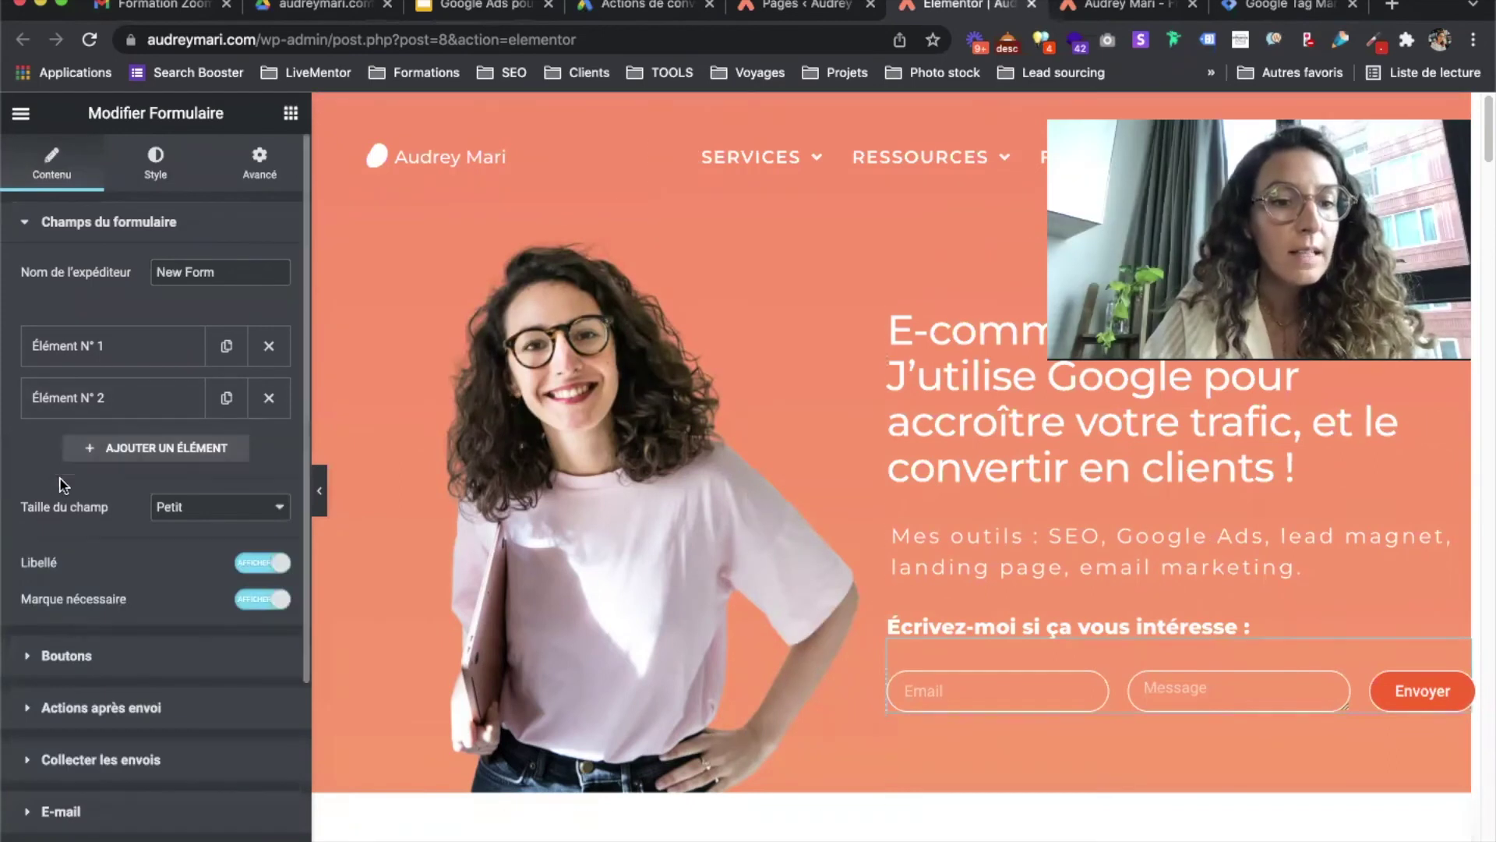
{"action": "scroll", "coordinate": [62, 485], "scroll_direction": "down", "scroll_amount": 3}
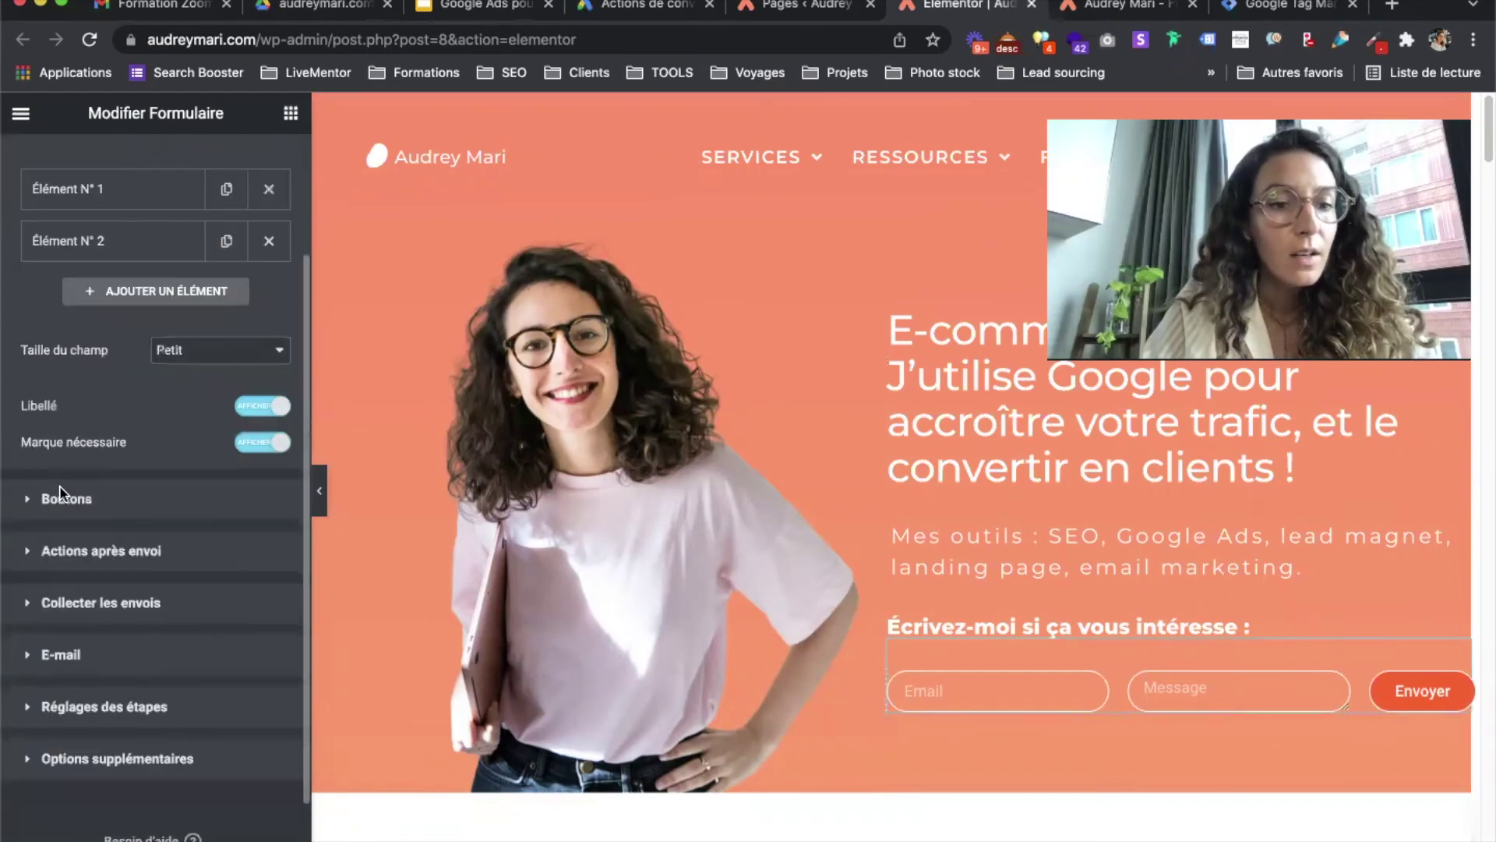
{"action": "left_click", "coordinate": [68, 544]}
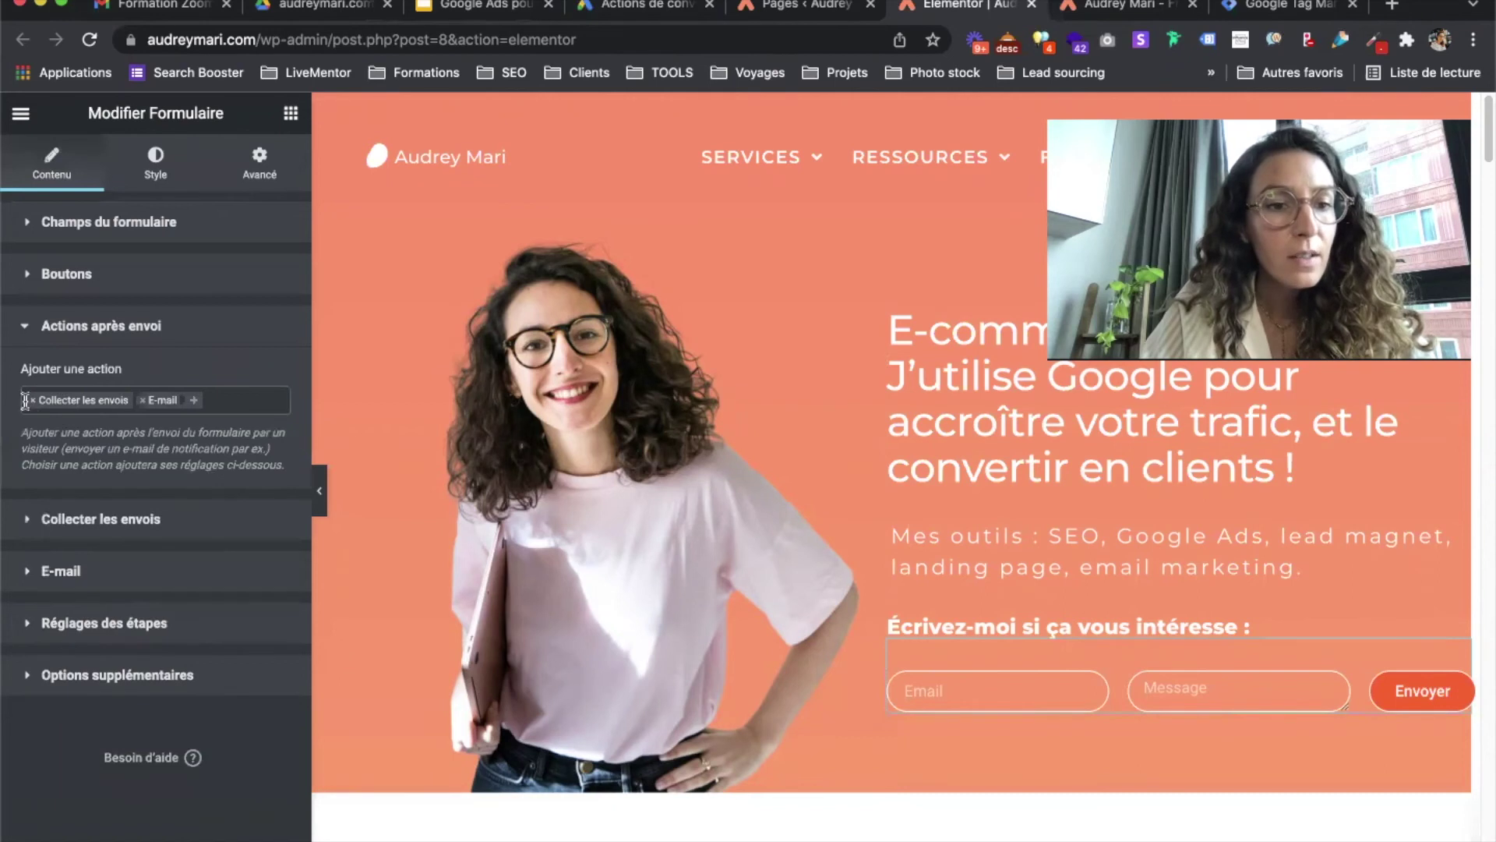
{"action": "left_click", "coordinate": [195, 401]}
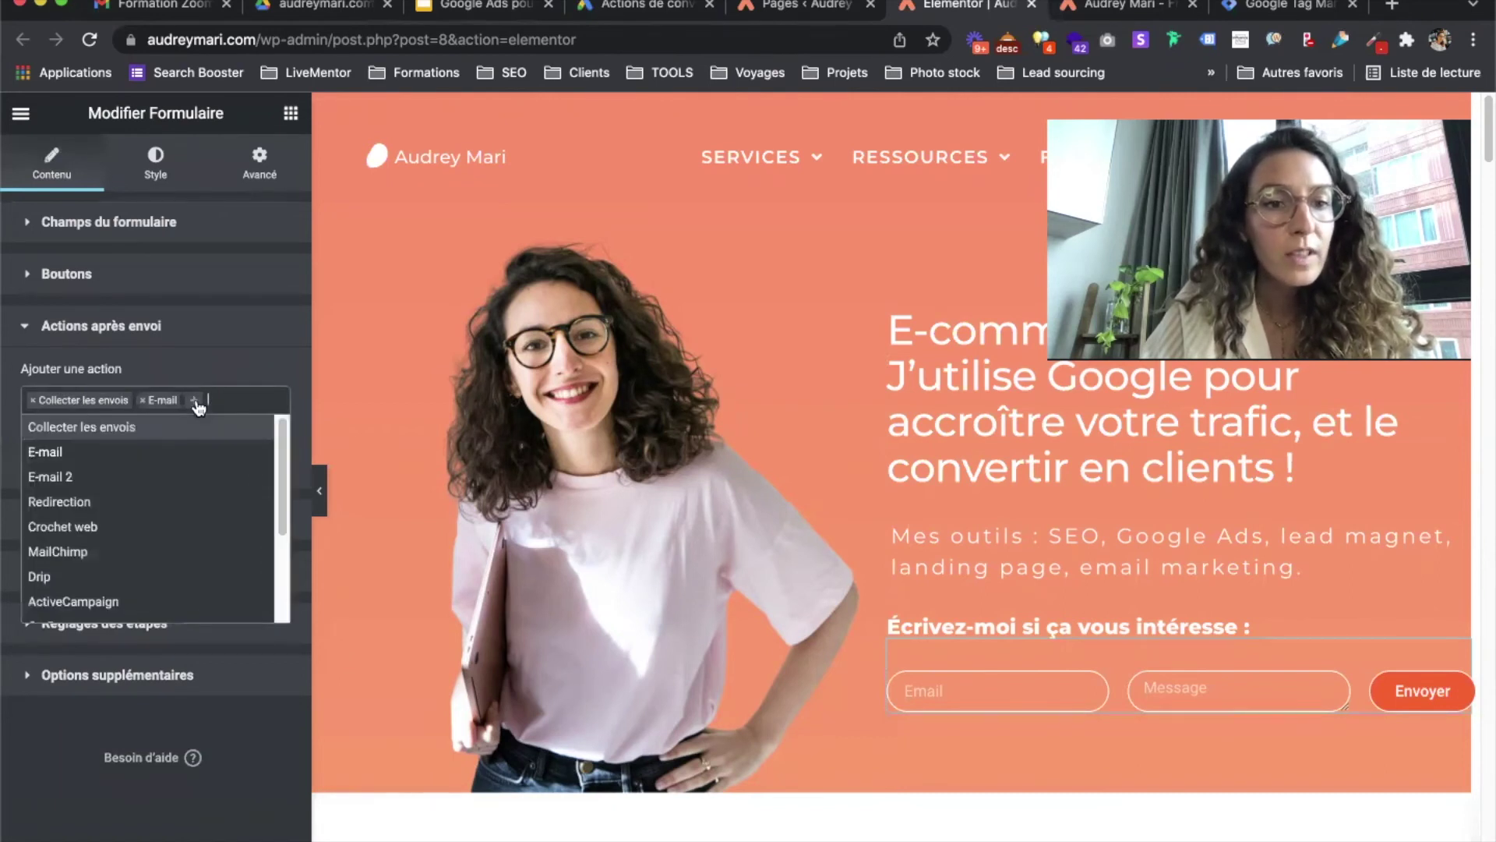
{"action": "left_click", "coordinate": [61, 503]}
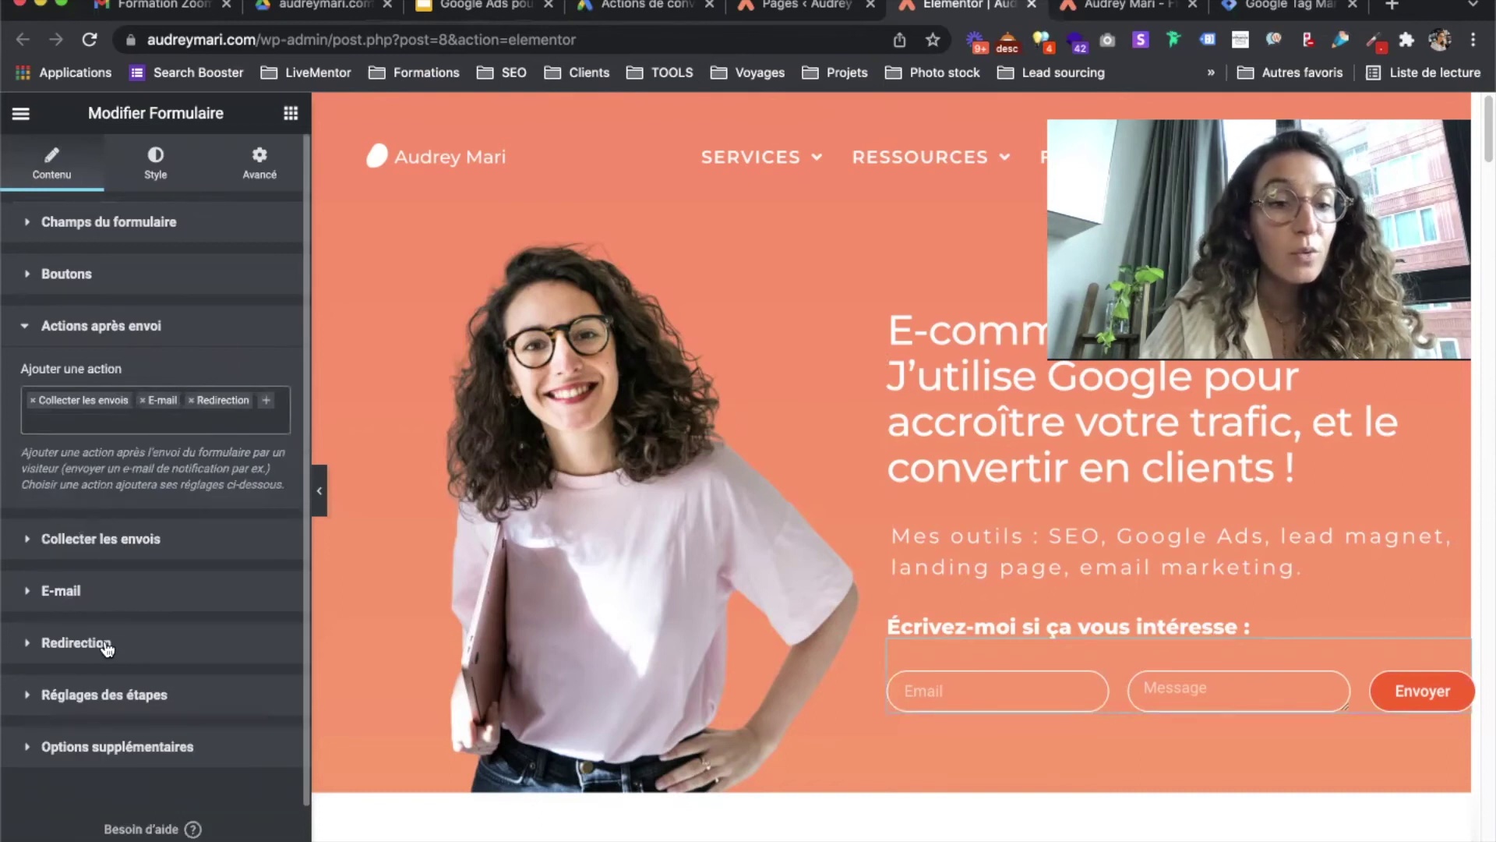
{"action": "left_click", "coordinate": [78, 647]}
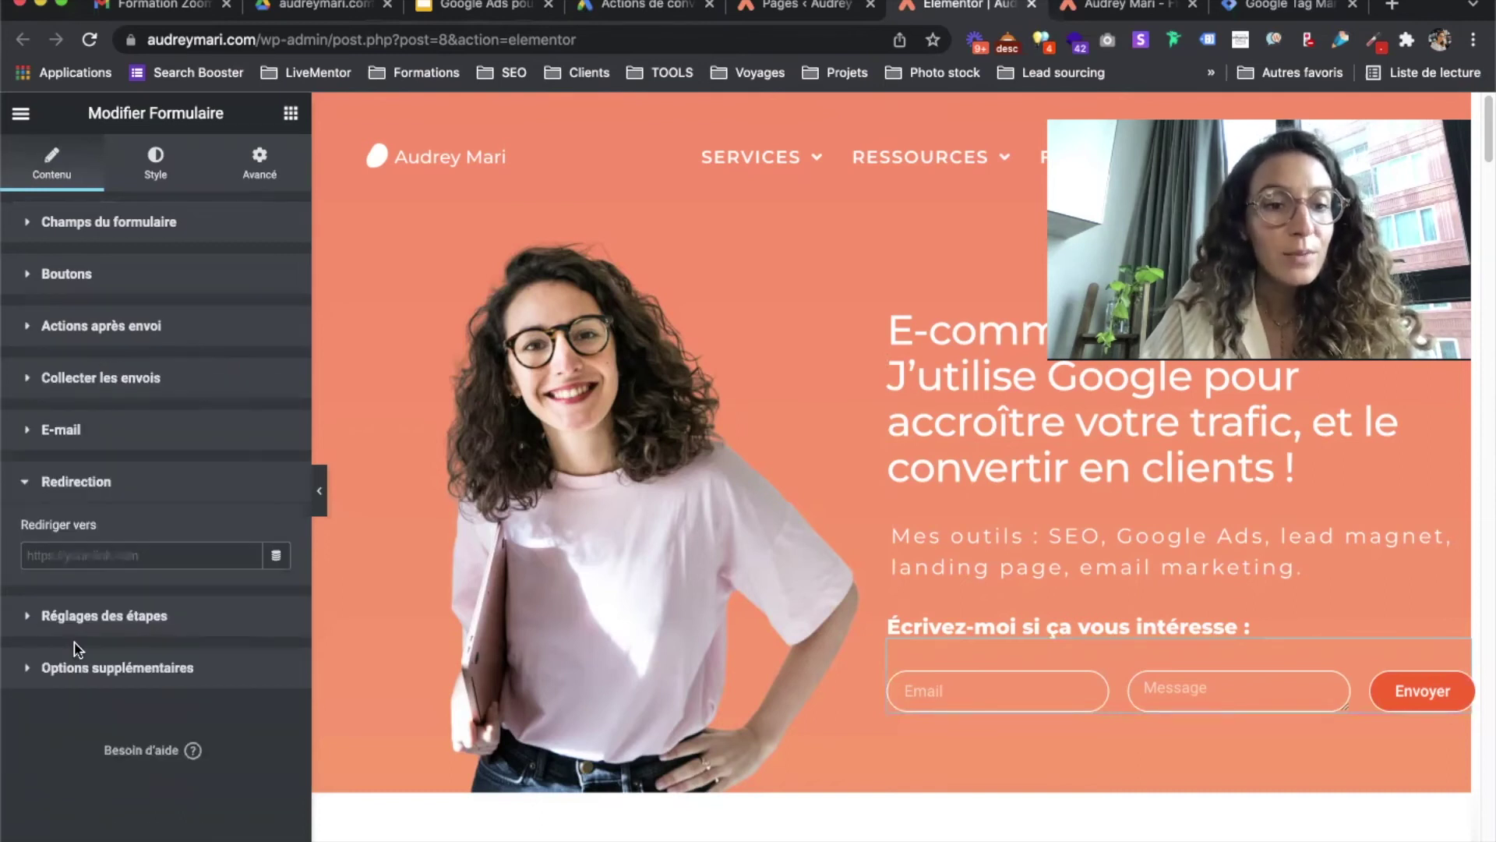
{"action": "left_click", "coordinate": [79, 555]}
{"action": "key", "text": "super+v"}
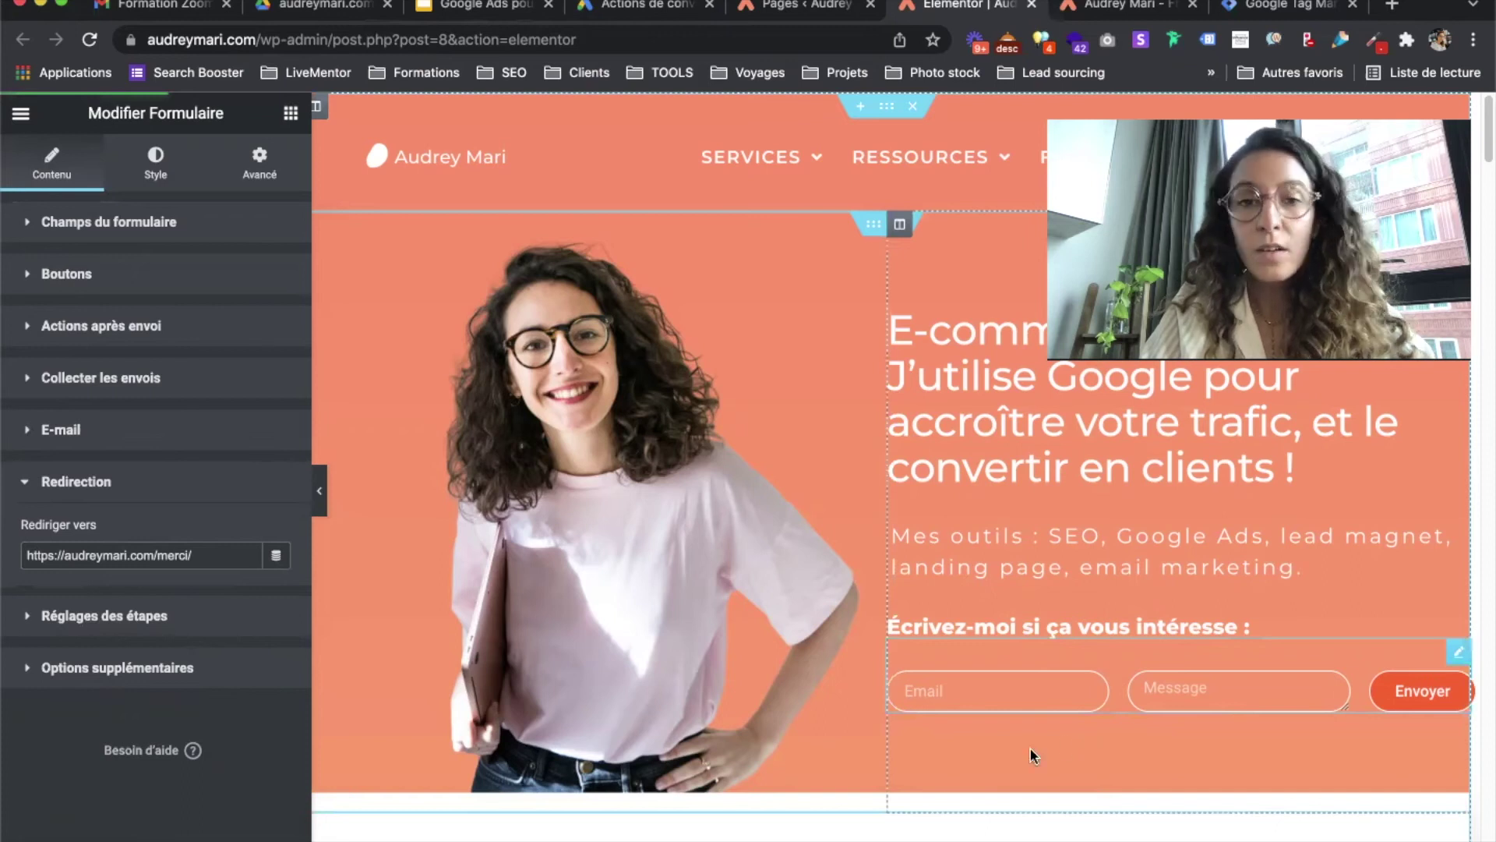
Return to the published Merci page, look it over and copy its full web address again.
{"action": "left_click", "coordinate": [1128, 8]}
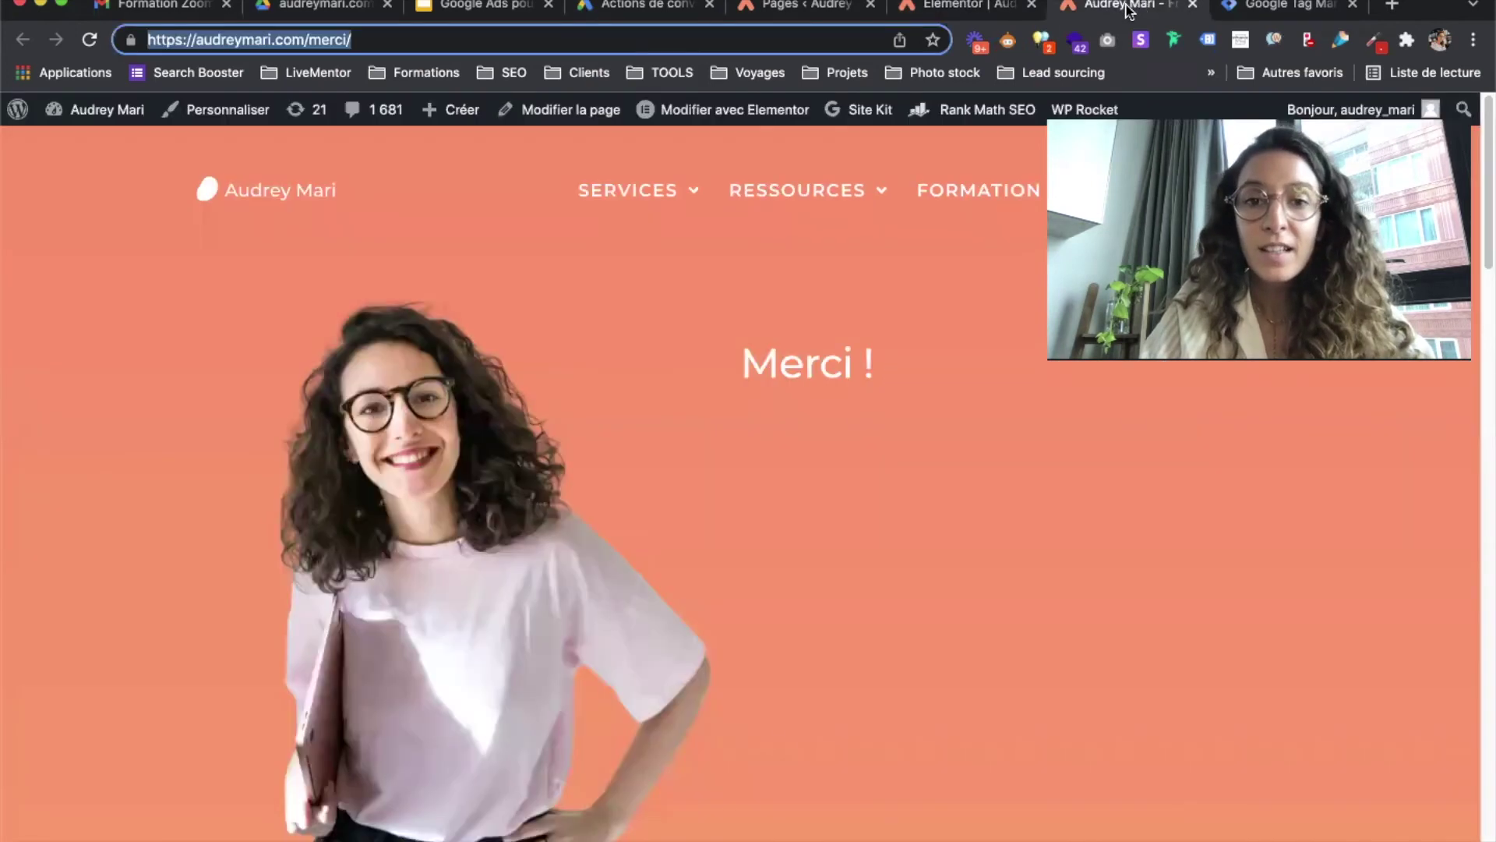
{"action": "scroll", "coordinate": [976, 533], "scroll_direction": "down", "scroll_amount": 5}
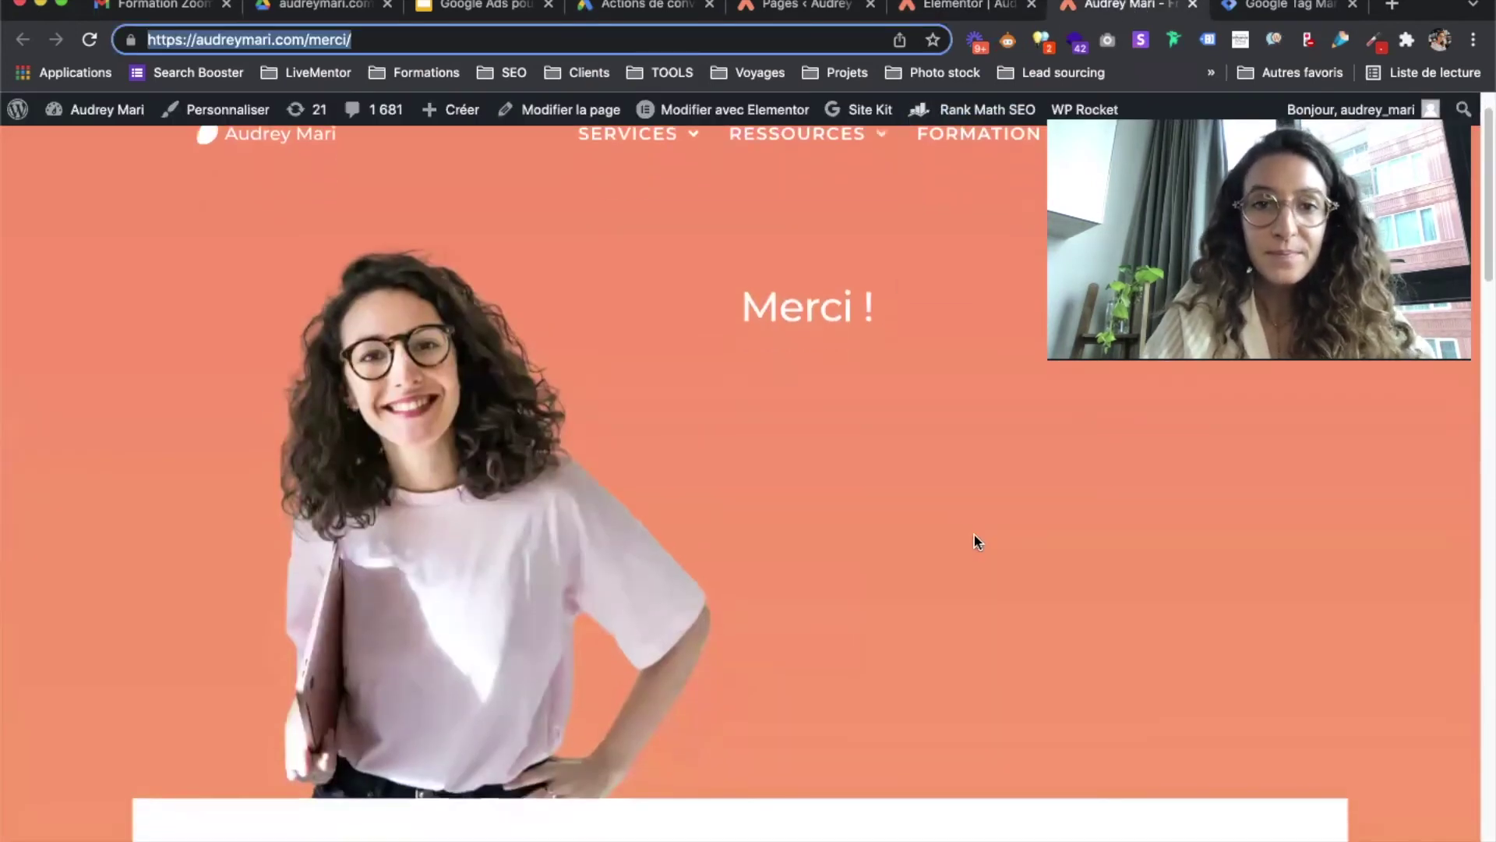
{"action": "left_click", "coordinate": [362, 39]}
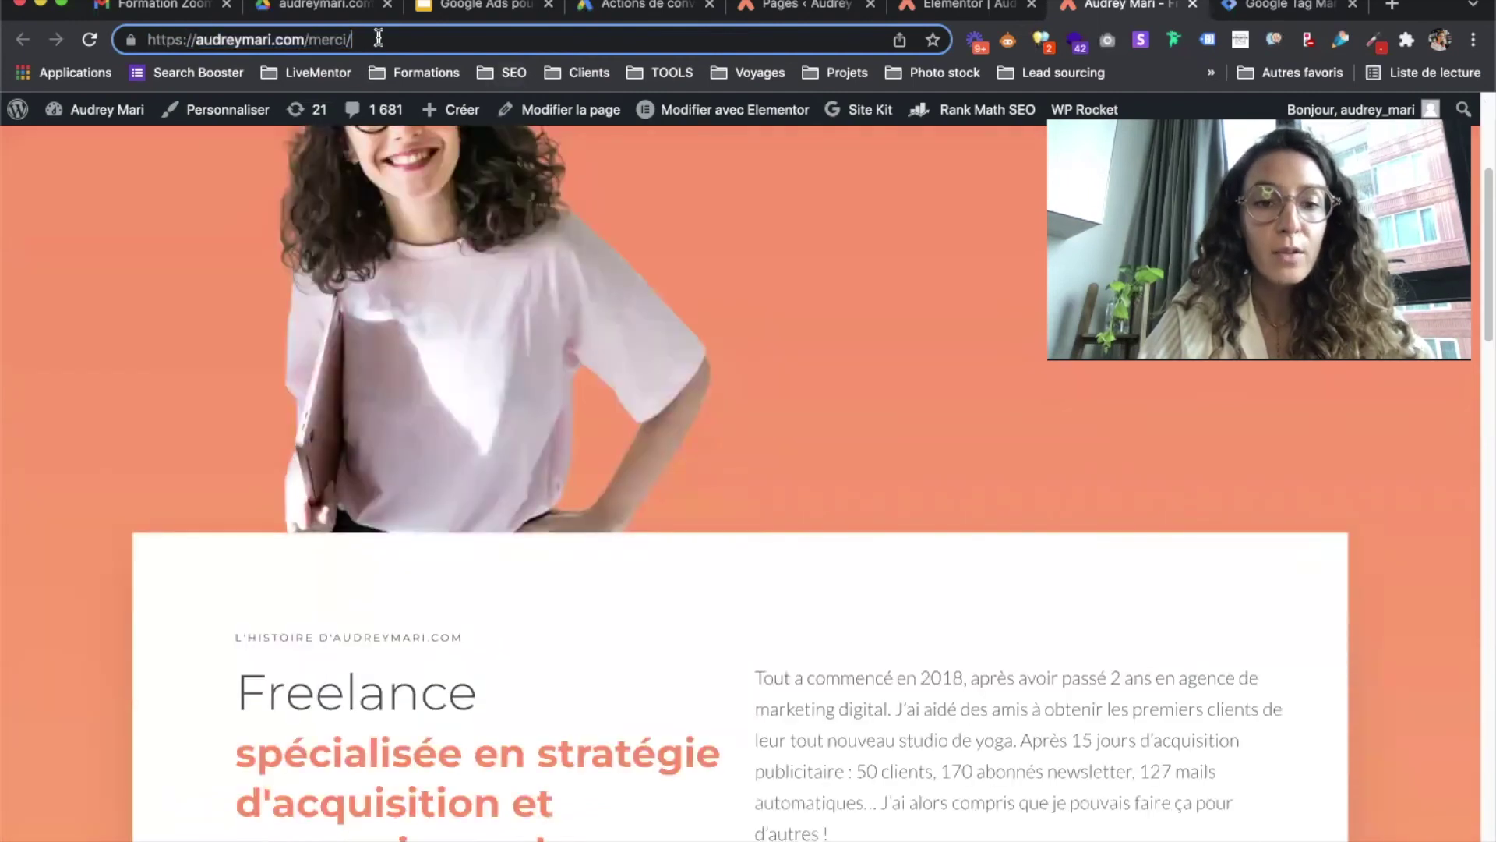
{"action": "scroll", "coordinate": [807, 402], "scroll_direction": "up", "scroll_amount": 4}
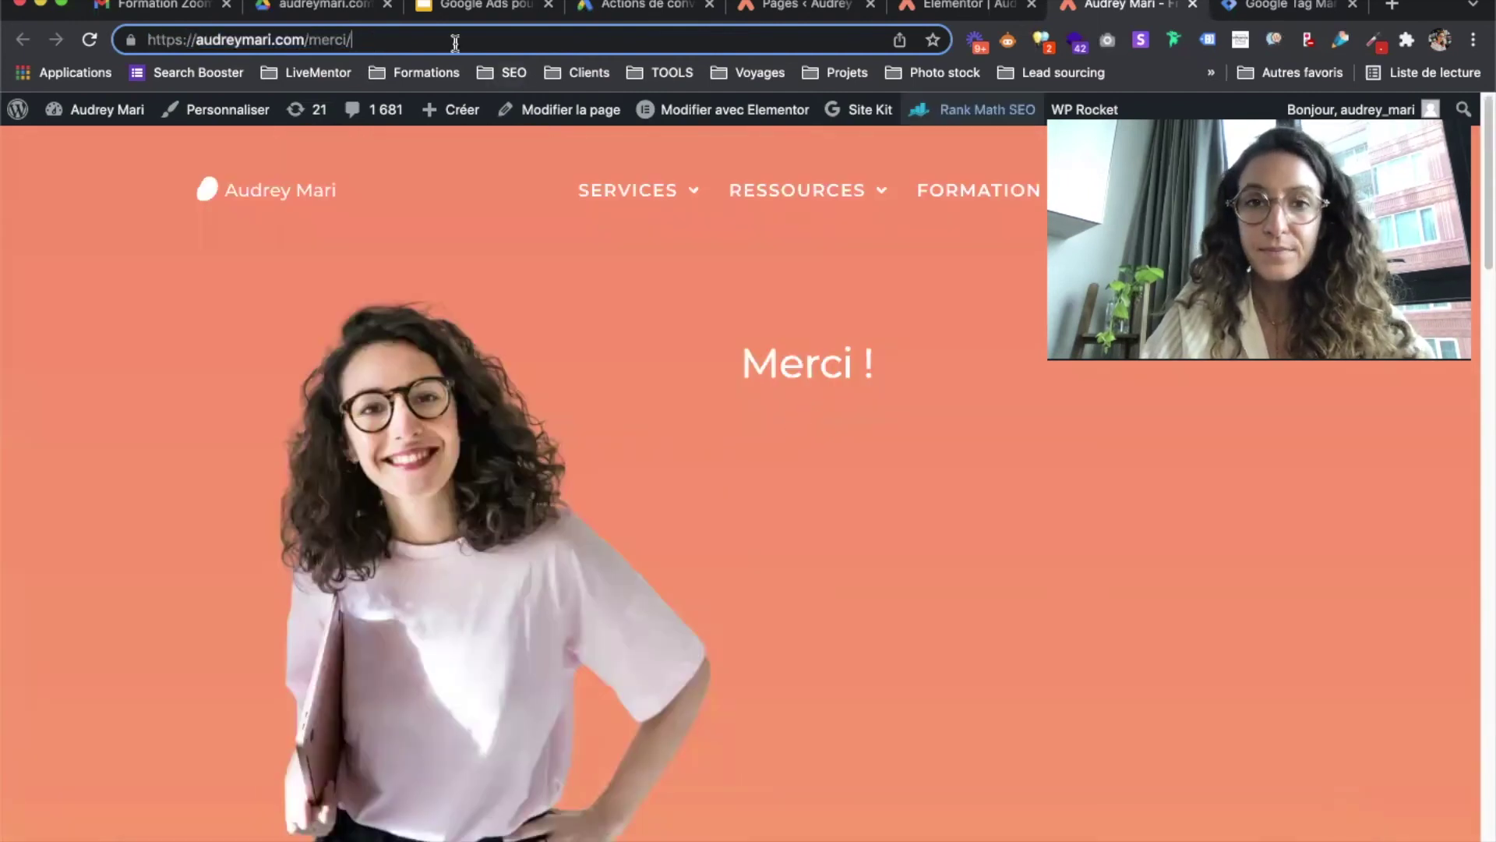
{"action": "triple_click", "coordinate": [411, 40]}
{"action": "key", "text": "super+c"}
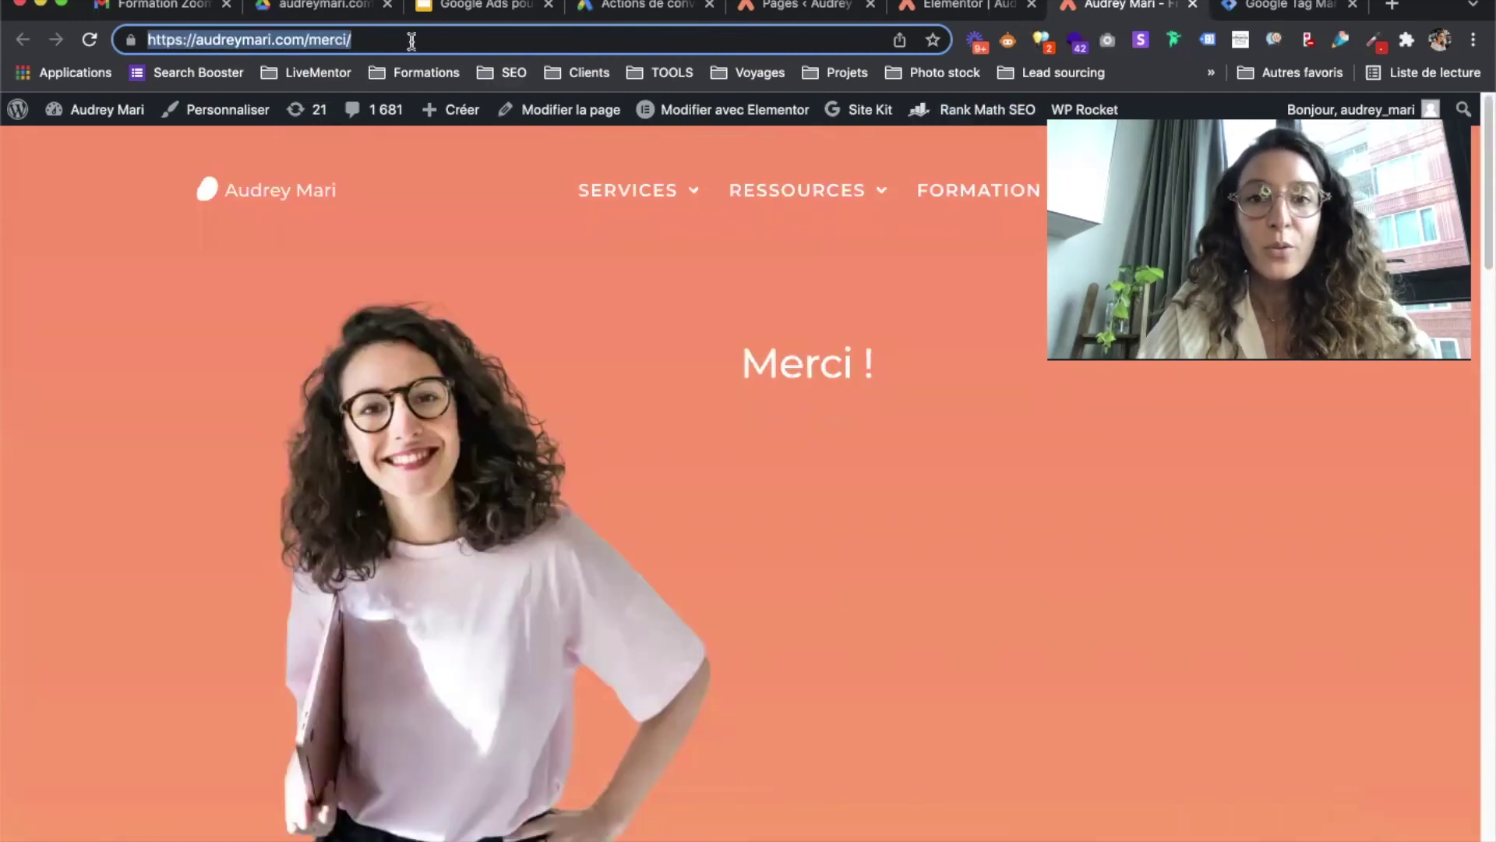
{"action": "left_click", "coordinate": [1268, 8]}
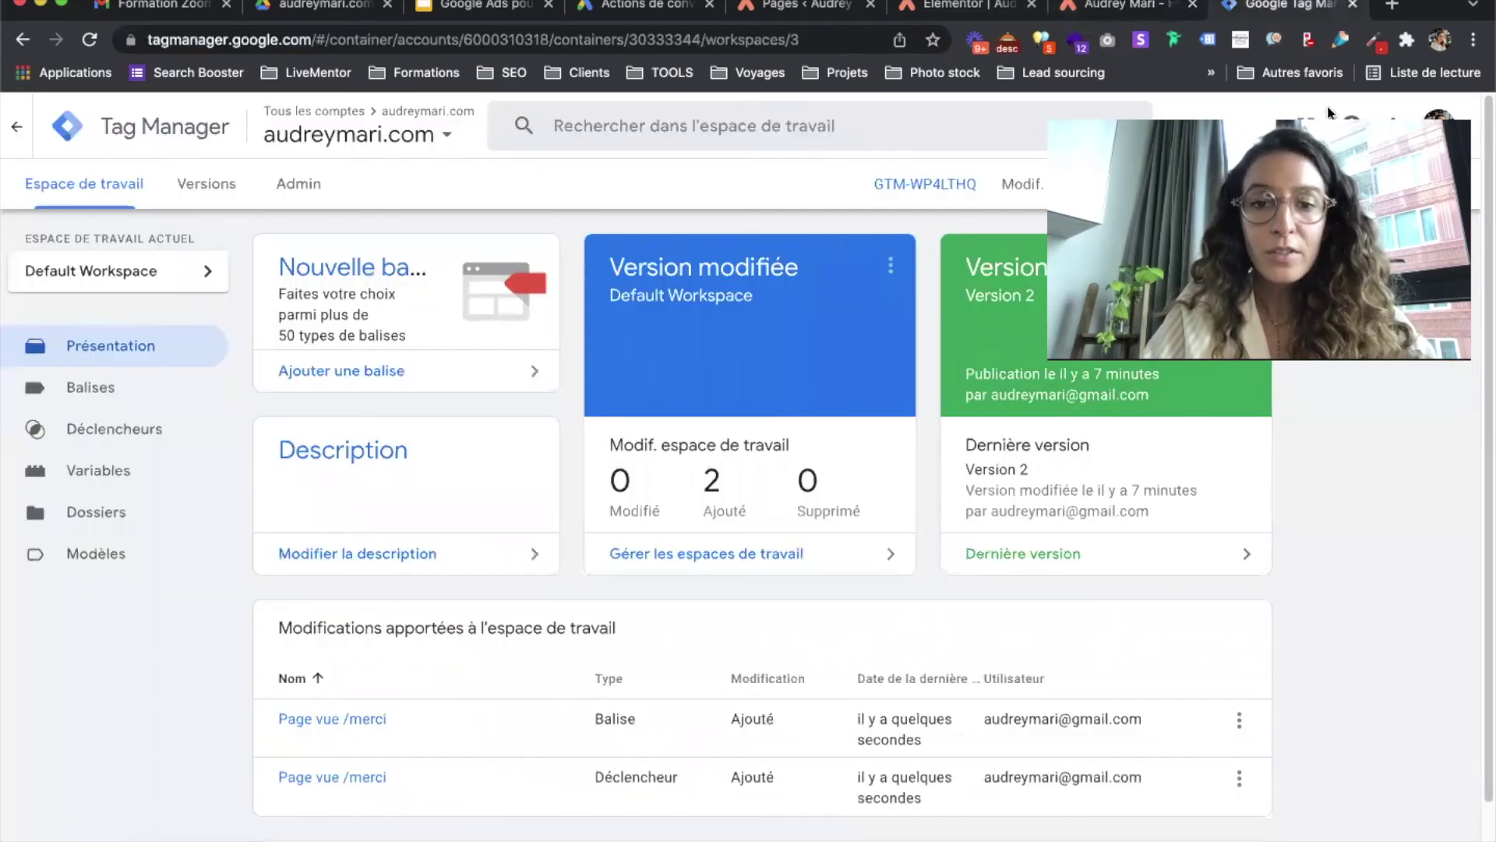
{"action": "left_click", "coordinate": [74, 388]}
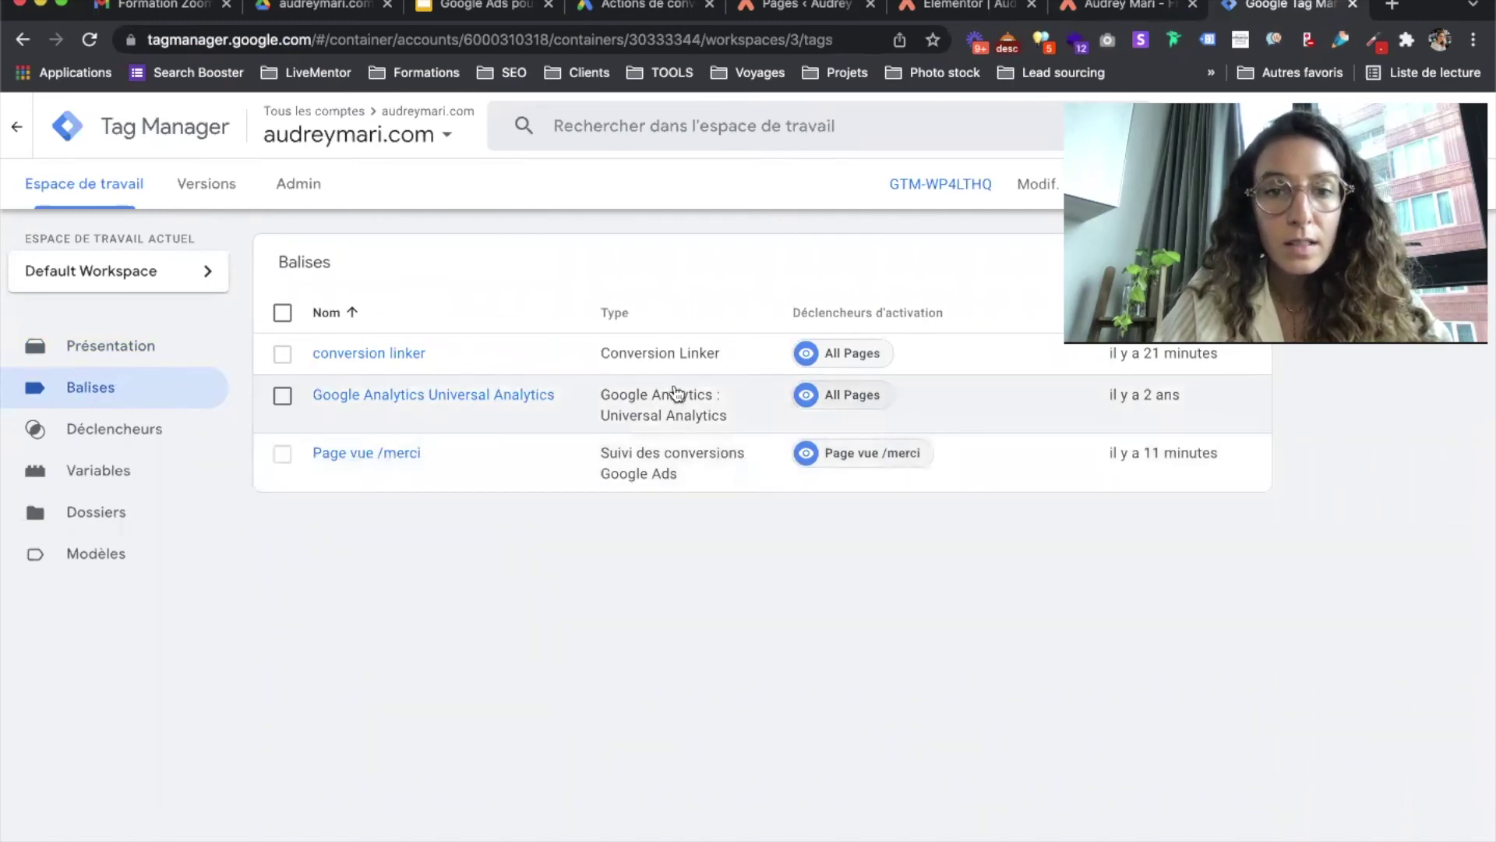
{"action": "left_click", "coordinate": [114, 441]}
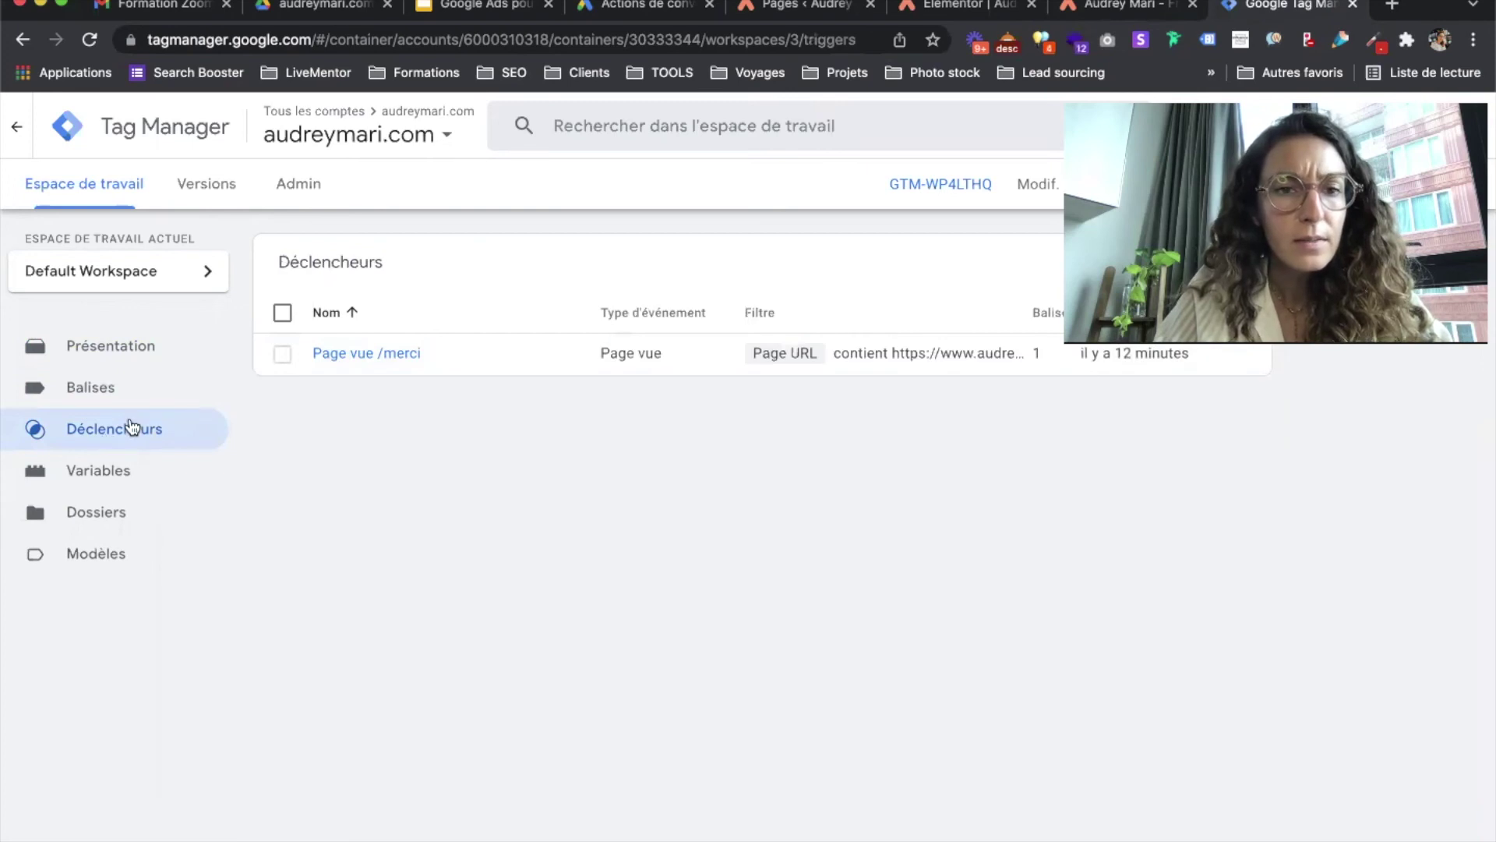
{"action": "left_click", "coordinate": [902, 358]}
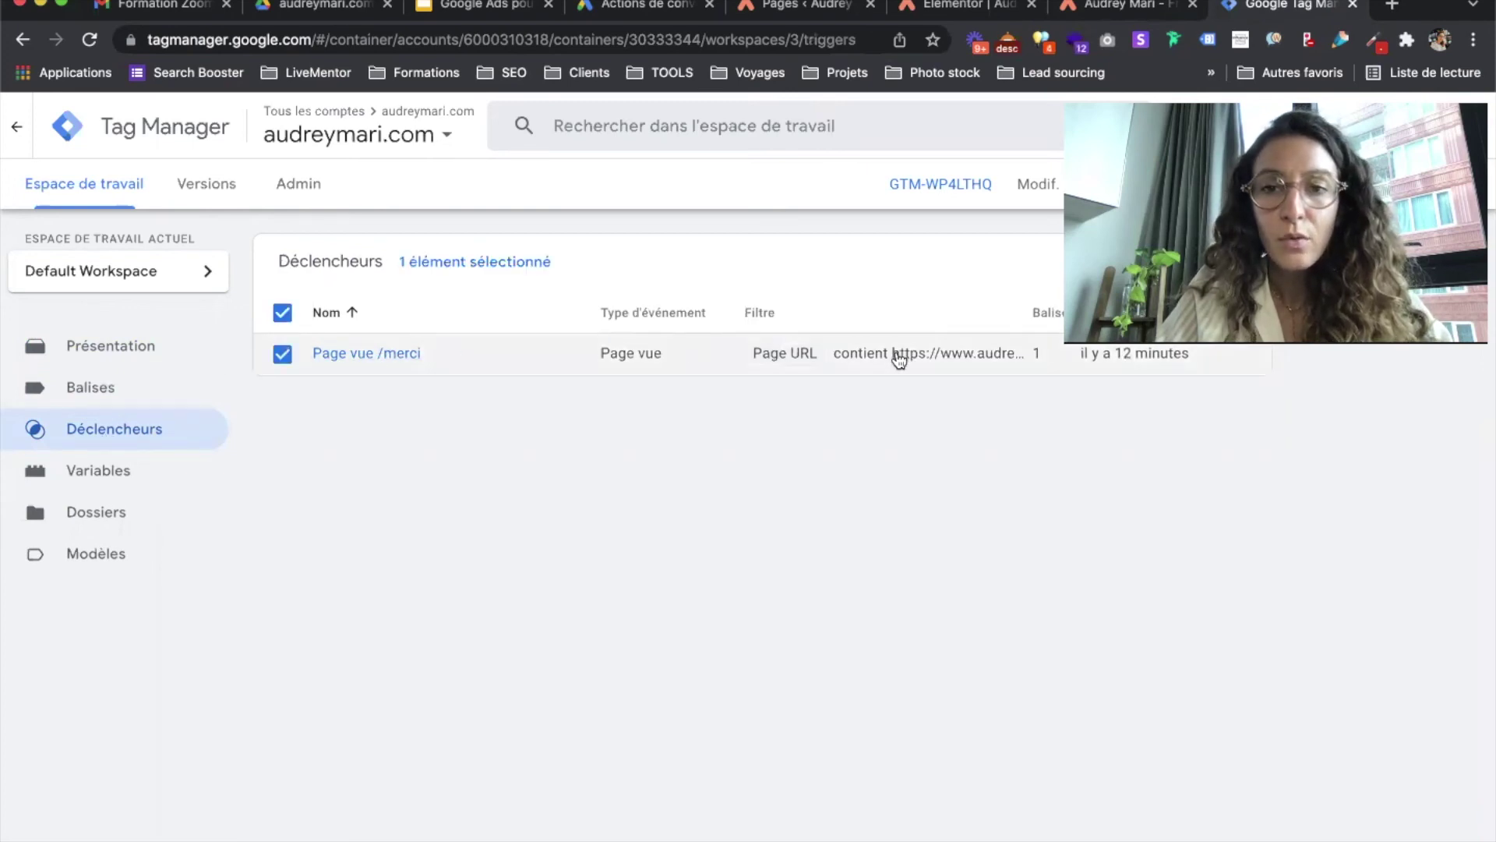
{"action": "left_click", "coordinate": [771, 361]}
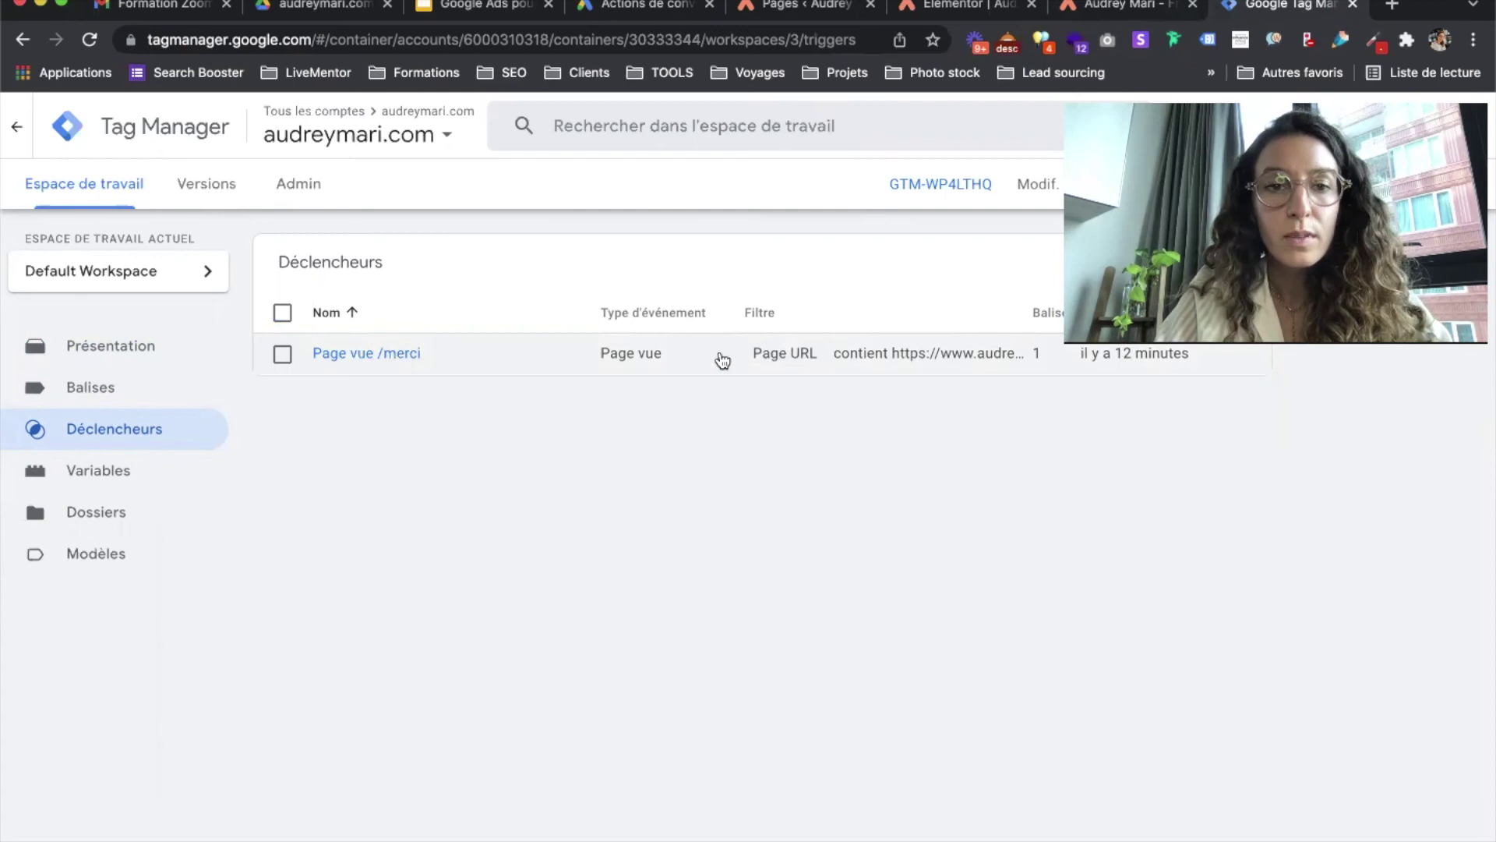
{"action": "left_click", "coordinate": [401, 354]}
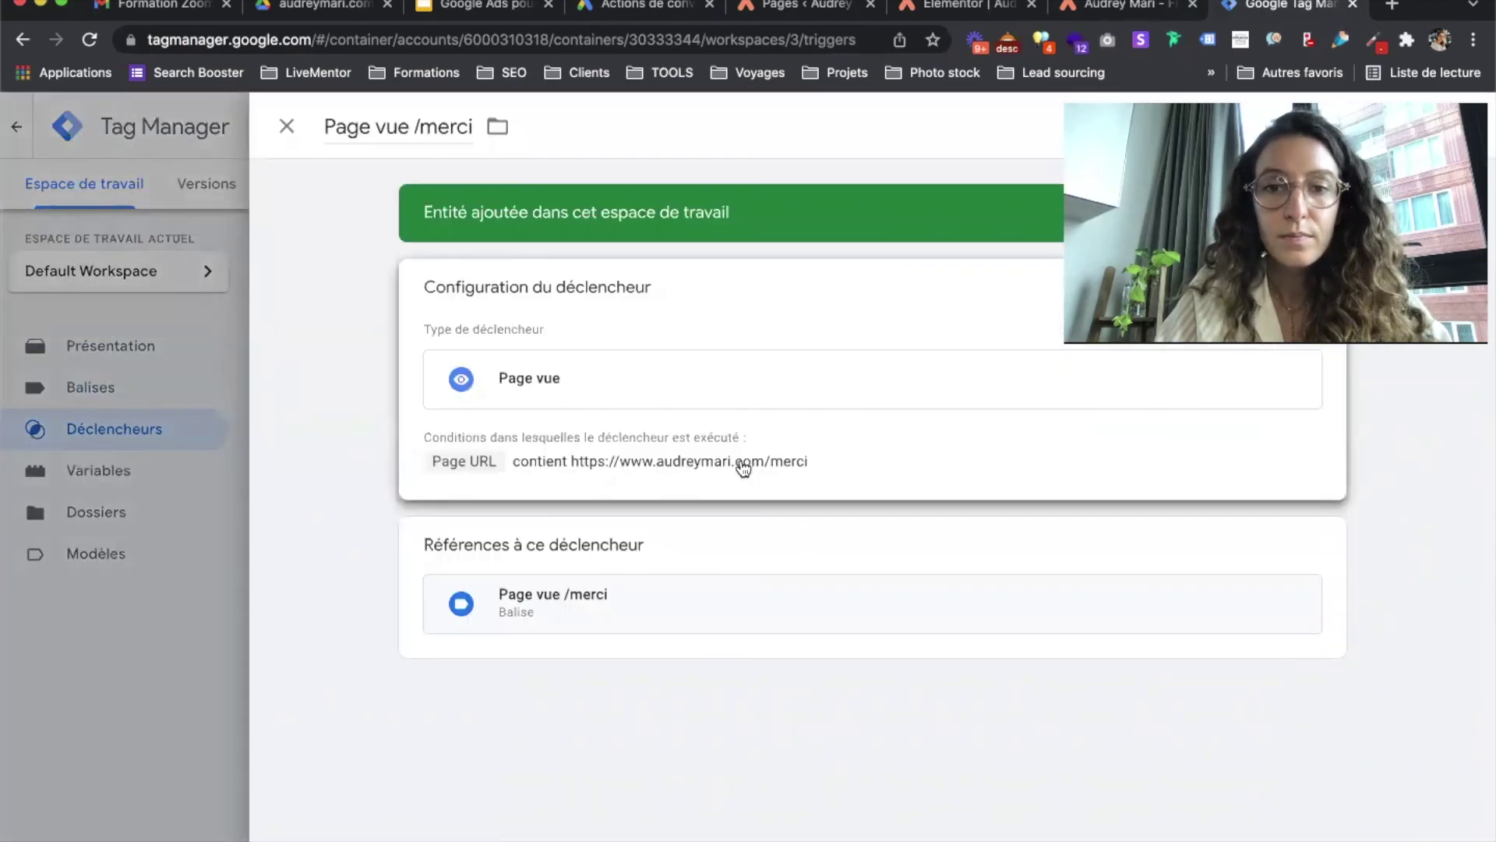
{"action": "left_click", "coordinate": [783, 458]}
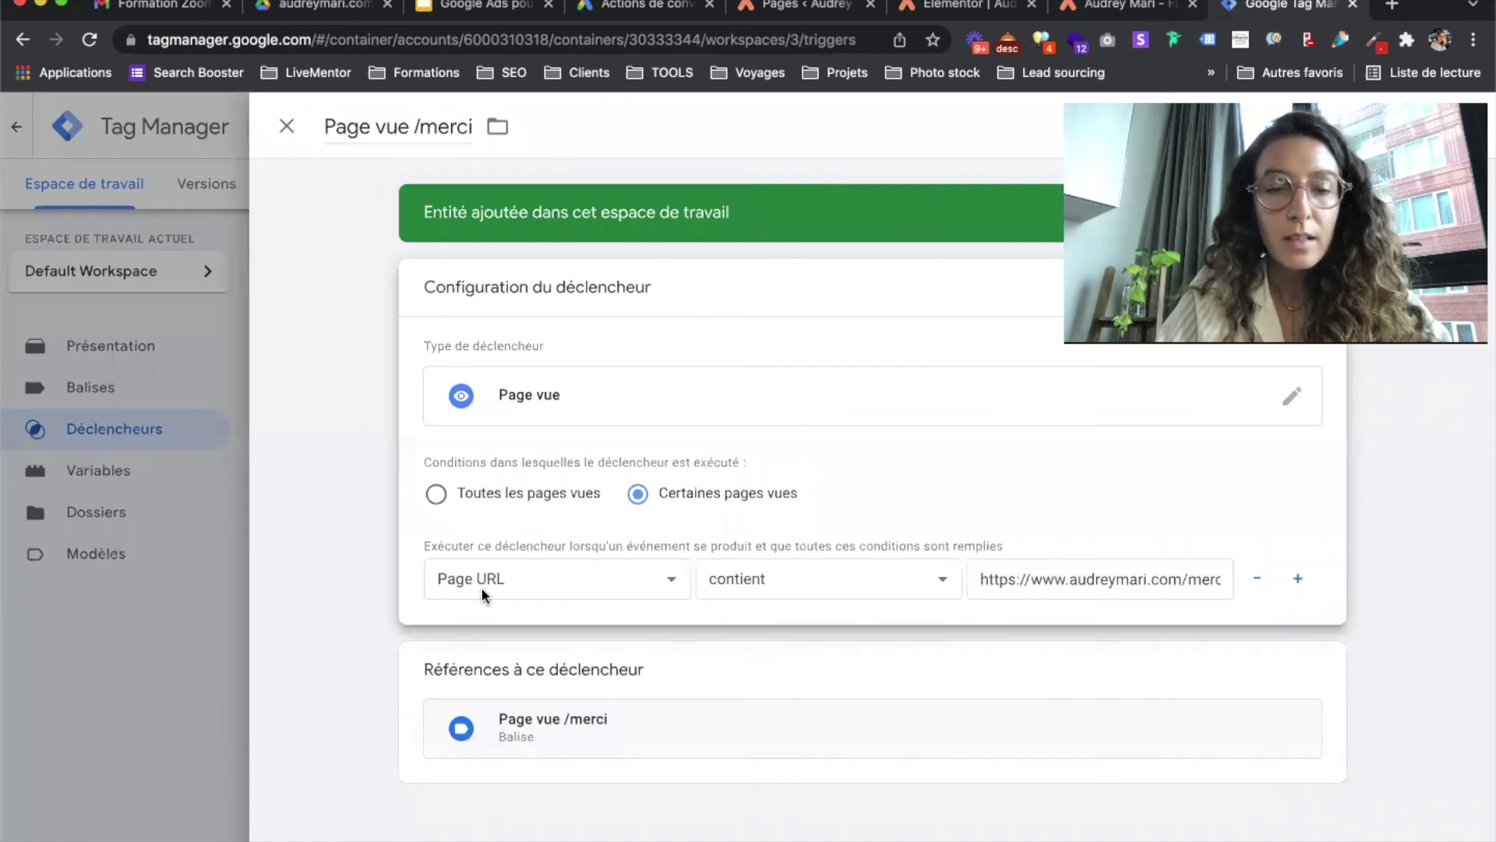
{"action": "triple_click", "coordinate": [1046, 589]}
{"action": "key", "text": "super+v"}
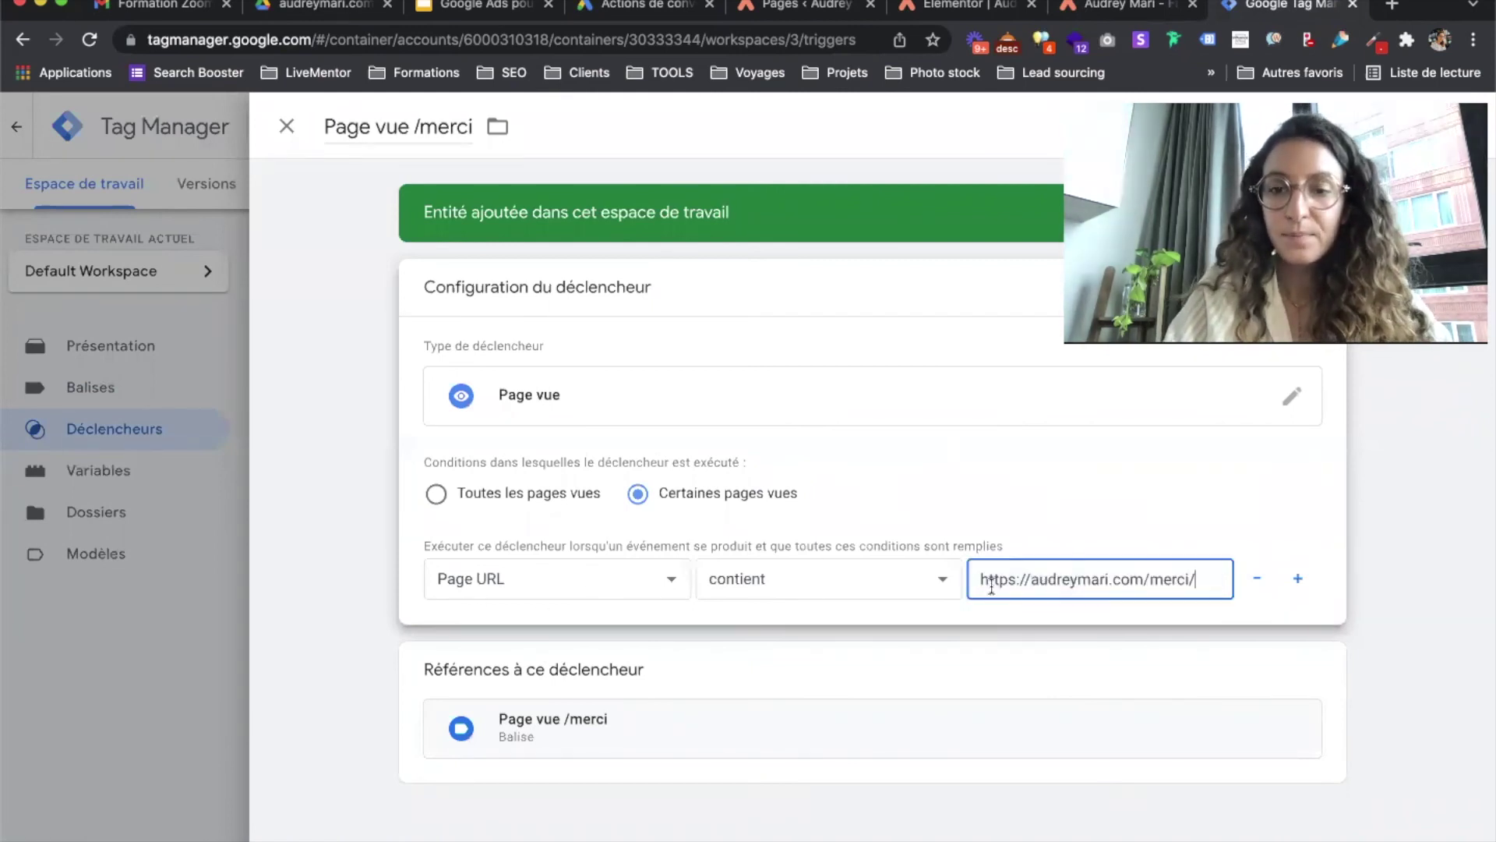
{"action": "left_click", "coordinate": [1390, 564]}
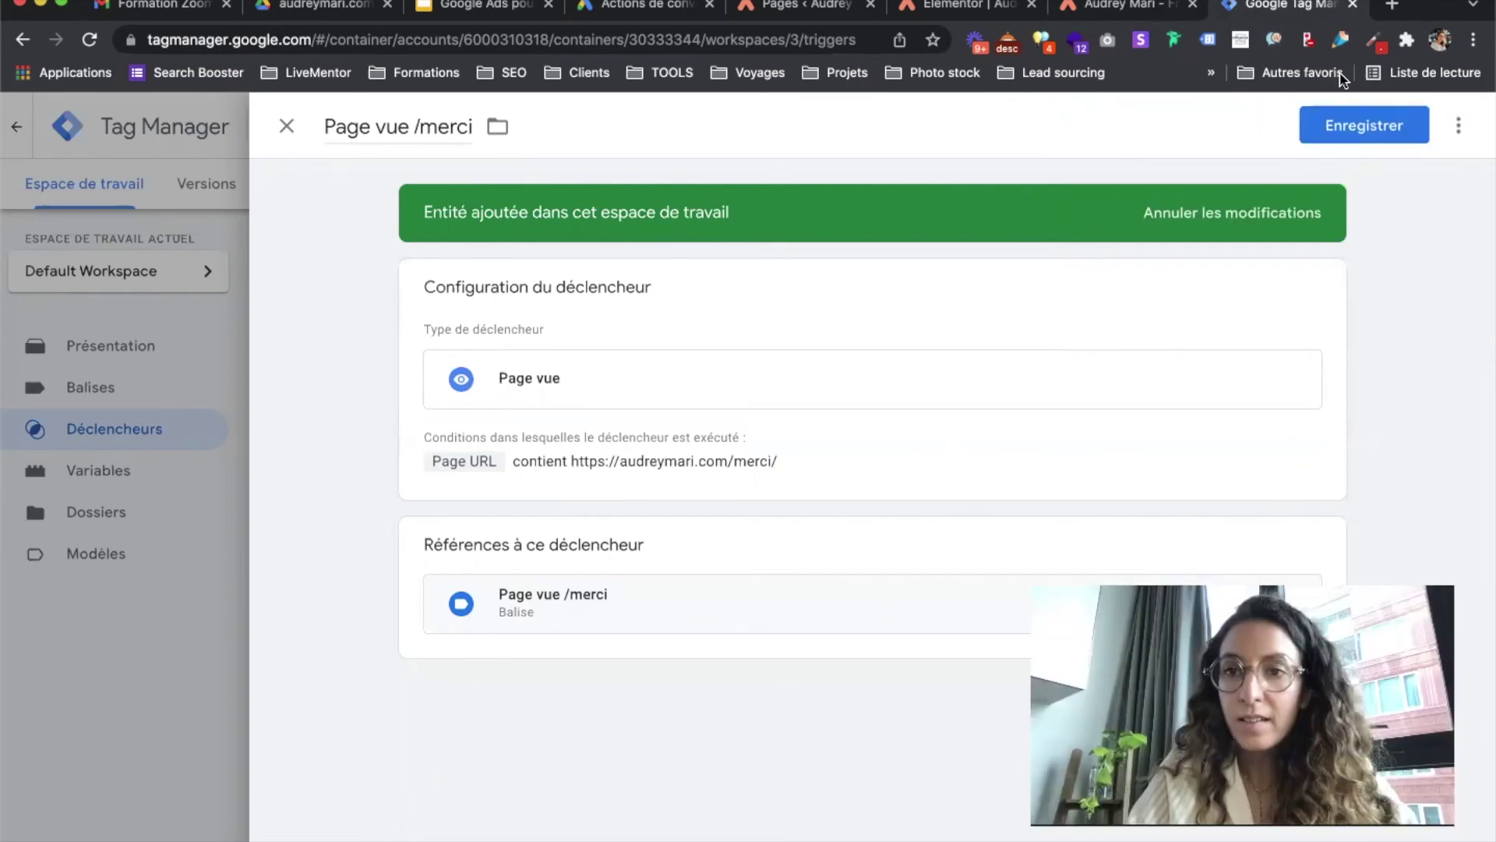
{"action": "left_click", "coordinate": [1355, 124]}
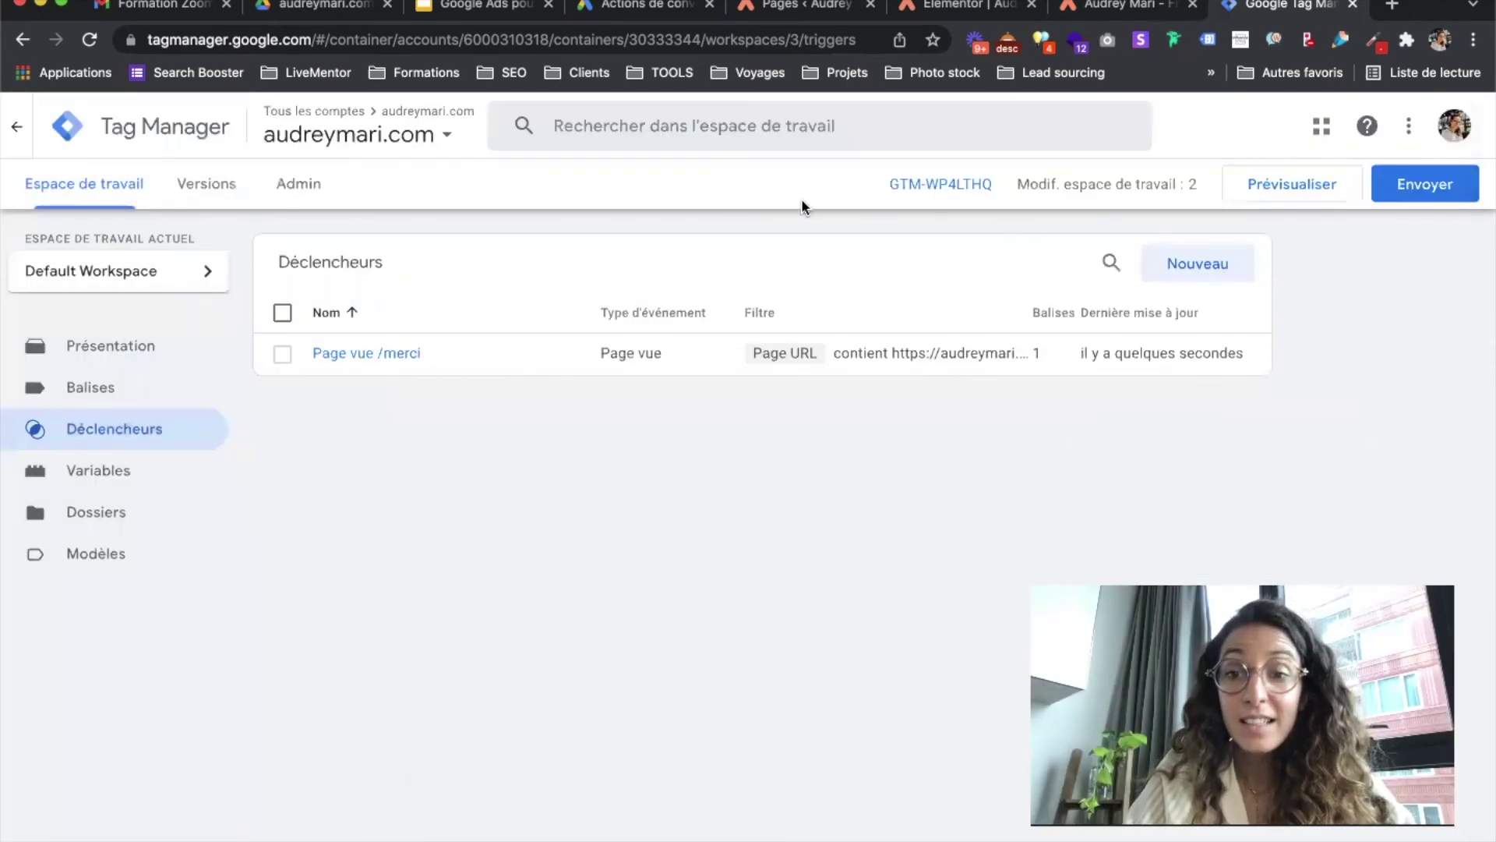
Launch the preview mode of the Tag Manager workspace.
{"action": "right_click", "coordinate": [1269, 184]}
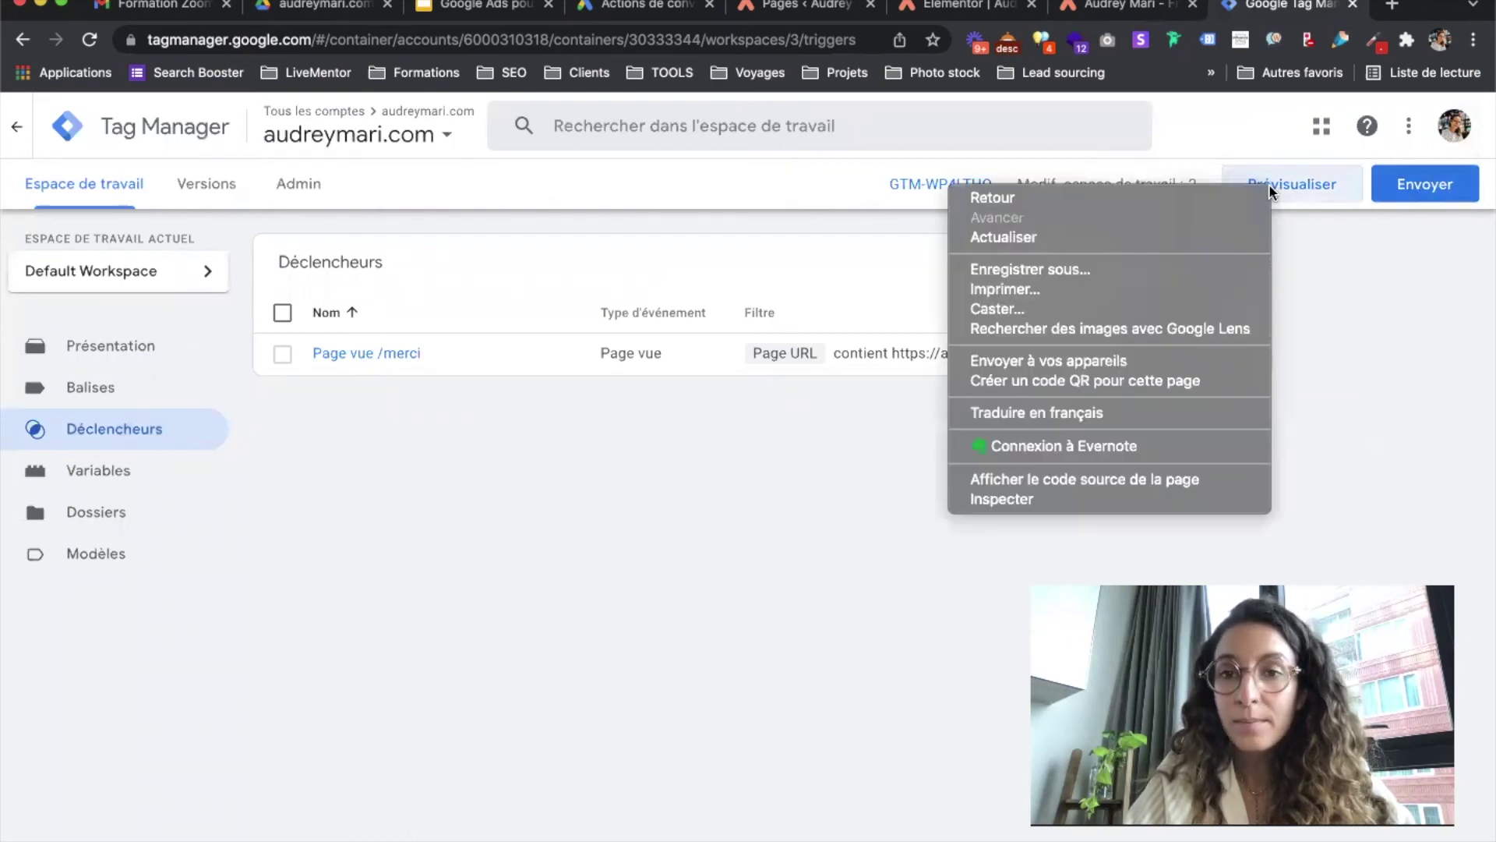
{"action": "left_click", "coordinate": [1302, 181]}
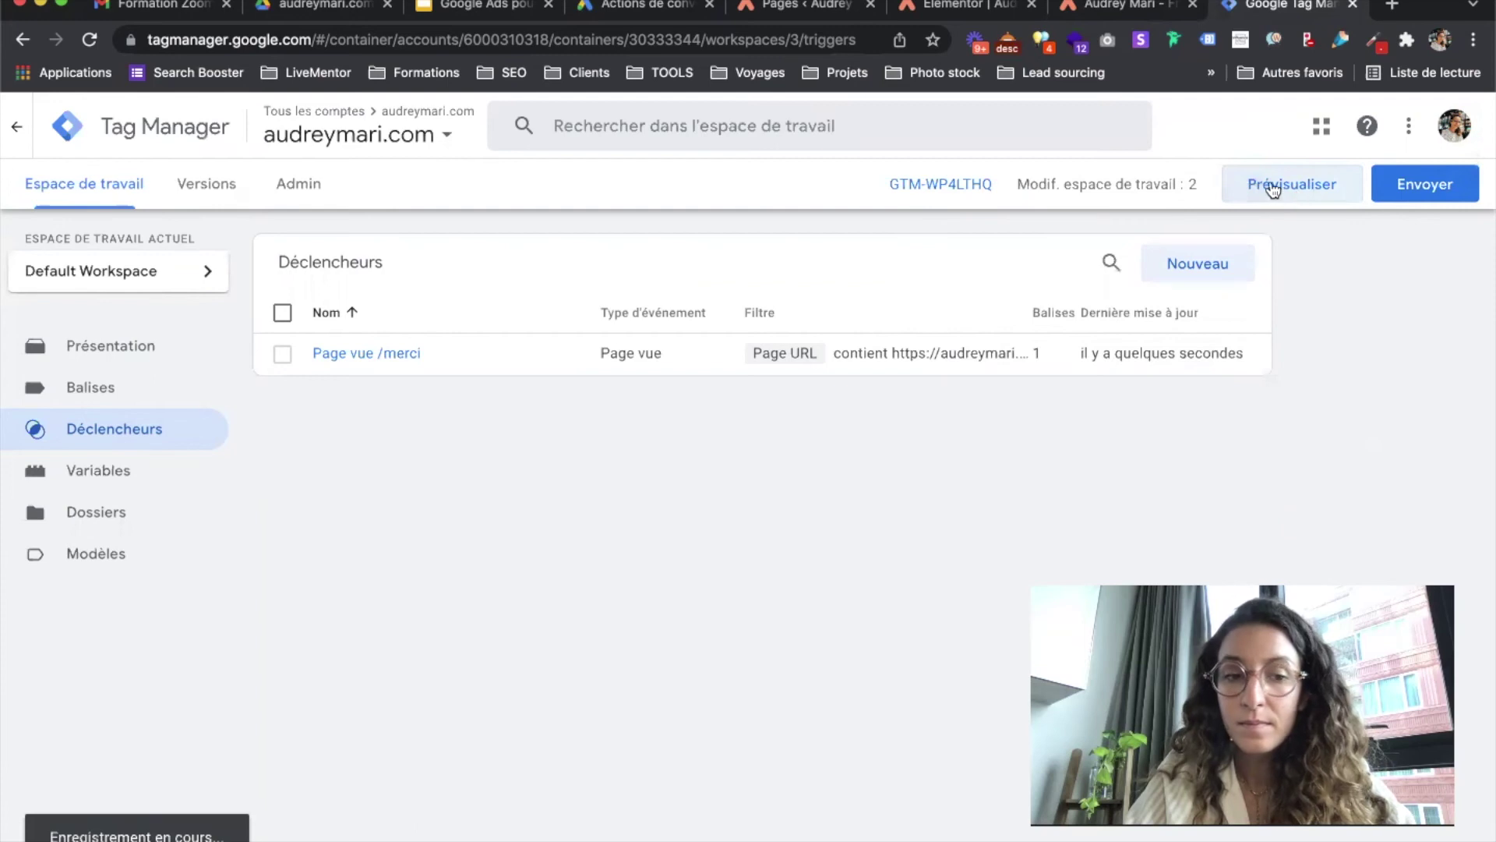
{"action": "left_click", "coordinate": [1273, 190]}
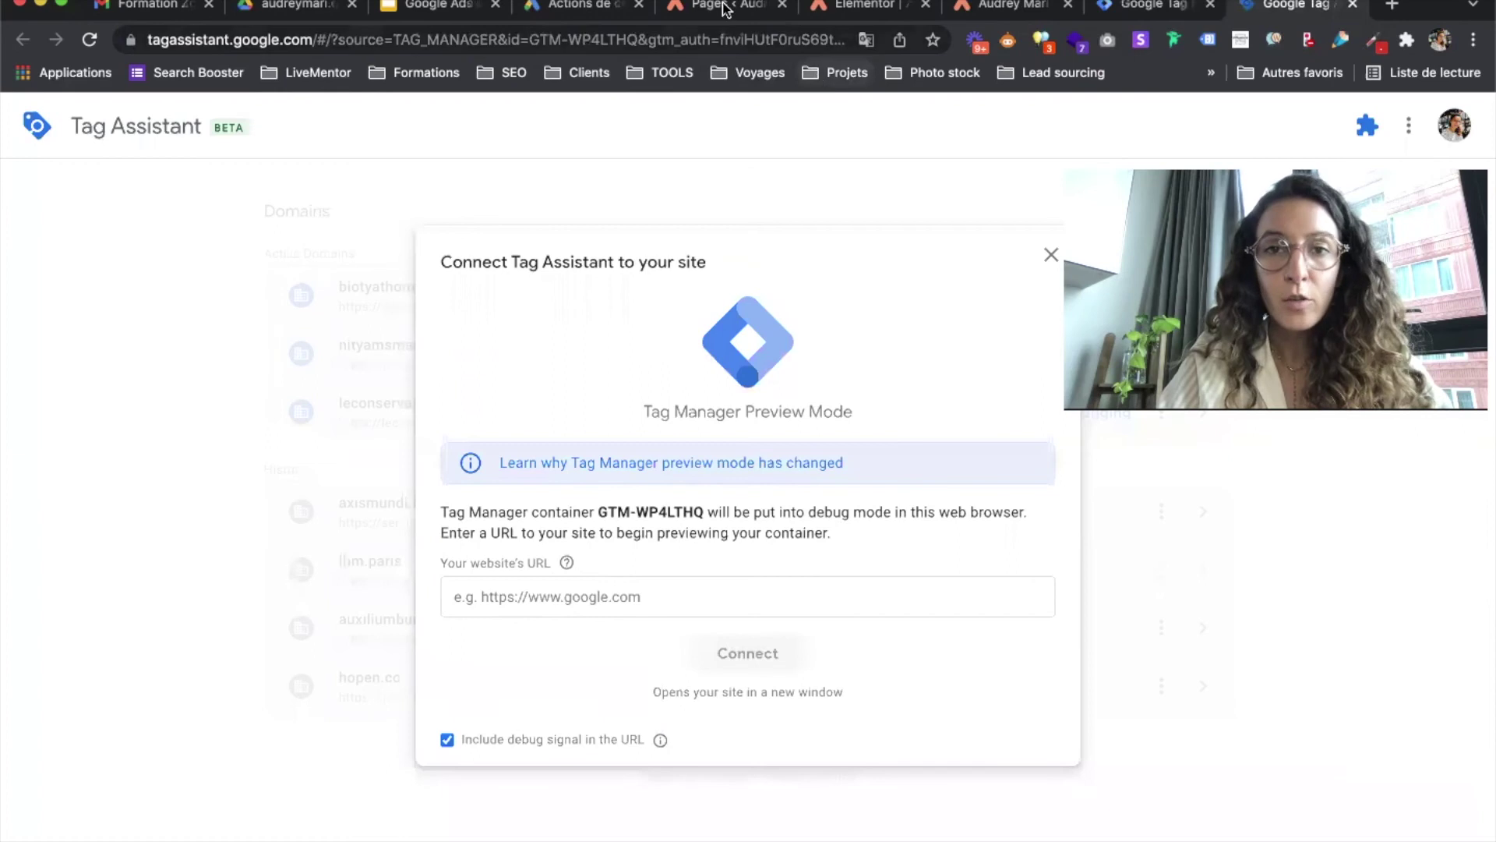
Return to the home page's Elementor editor and view the live page from it.
{"action": "left_click", "coordinate": [805, 5]}
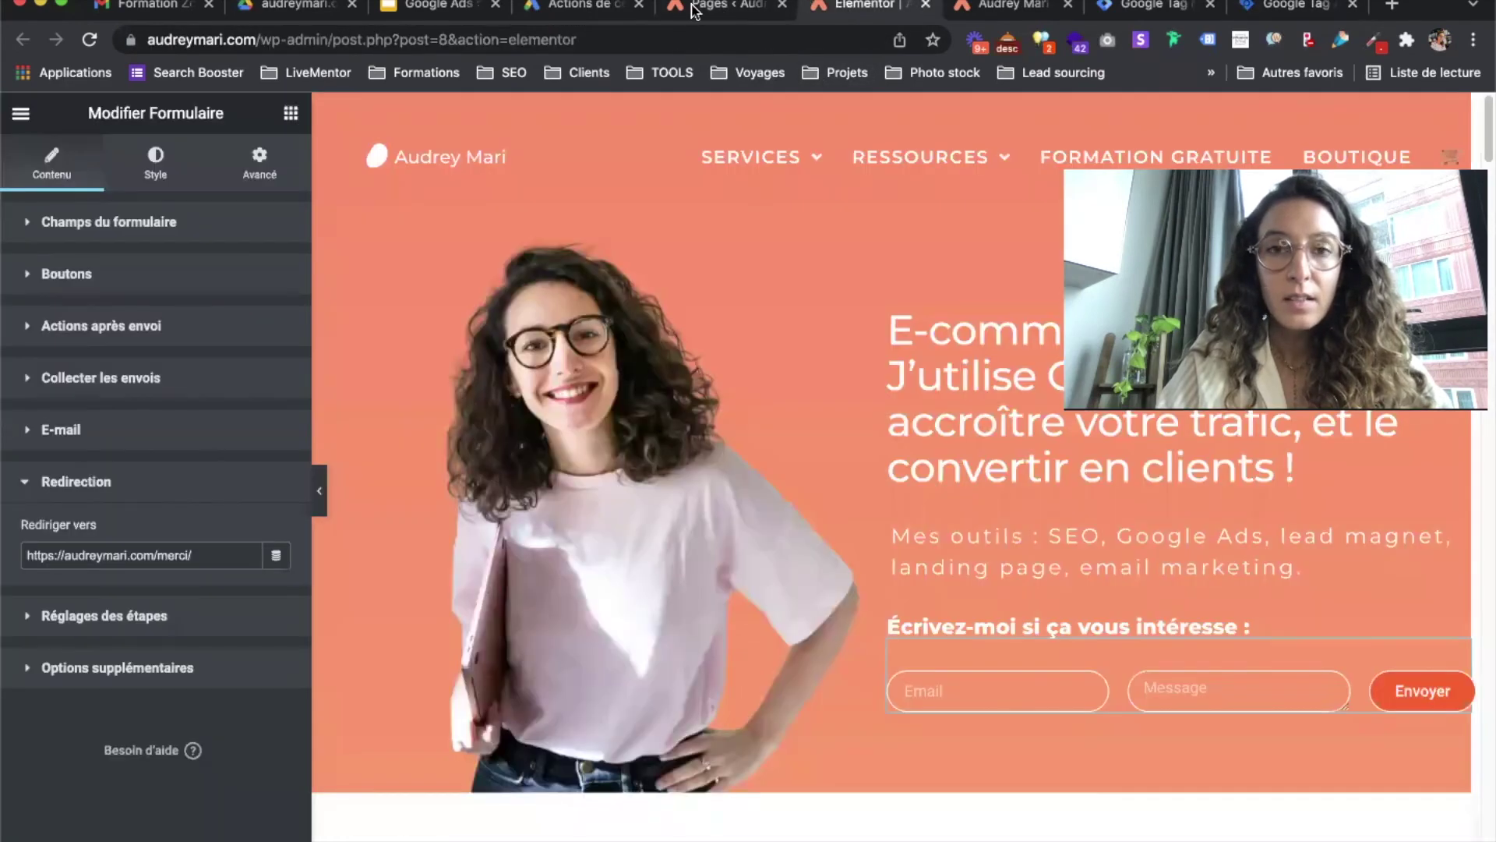
{"action": "left_click", "coordinate": [795, 6]}
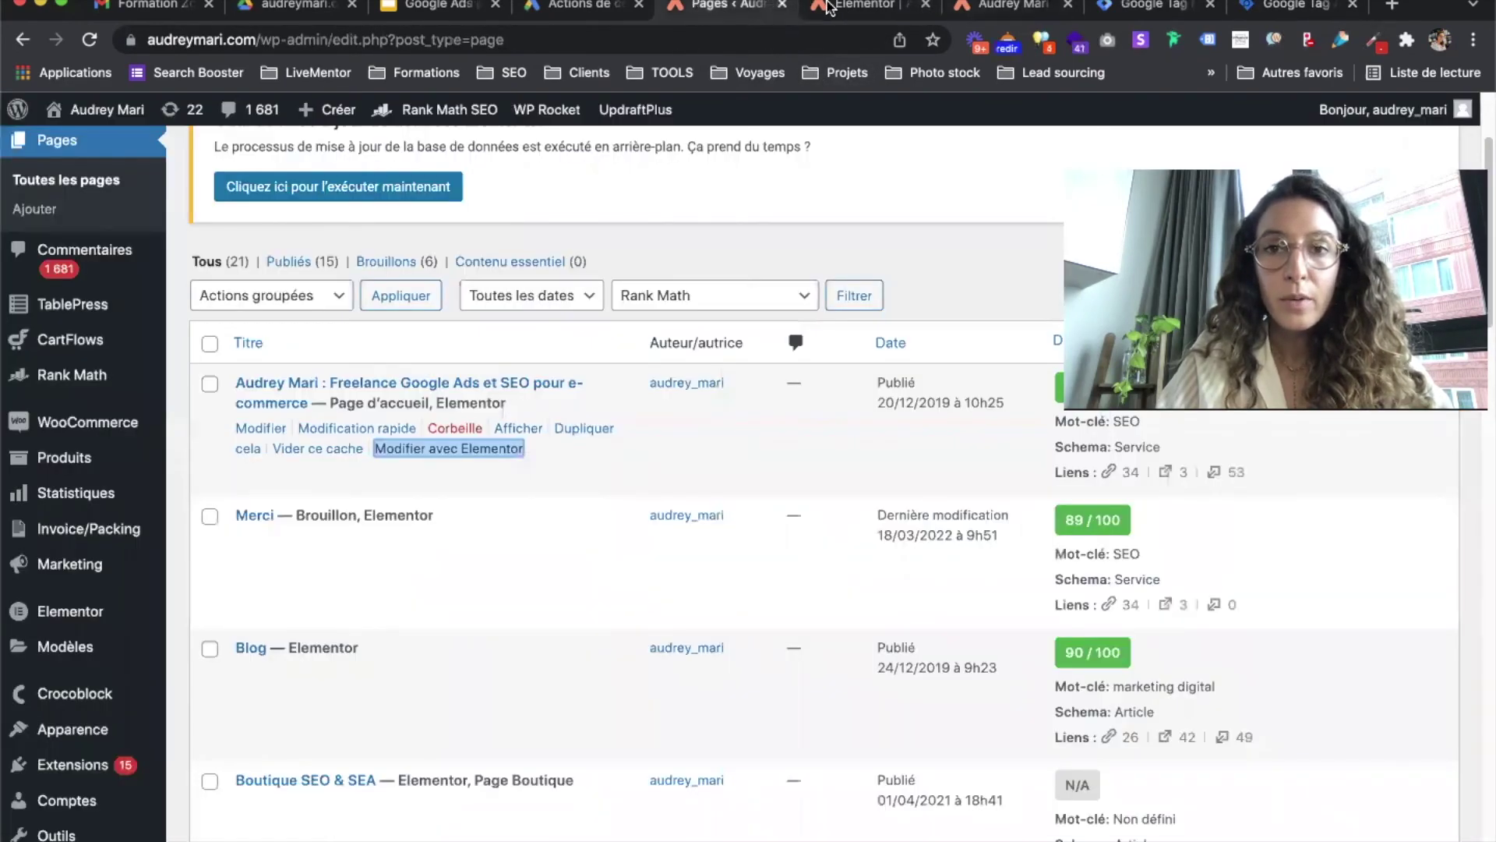
{"action": "left_click", "coordinate": [909, 8]}
{"action": "left_click", "coordinate": [16, 119]}
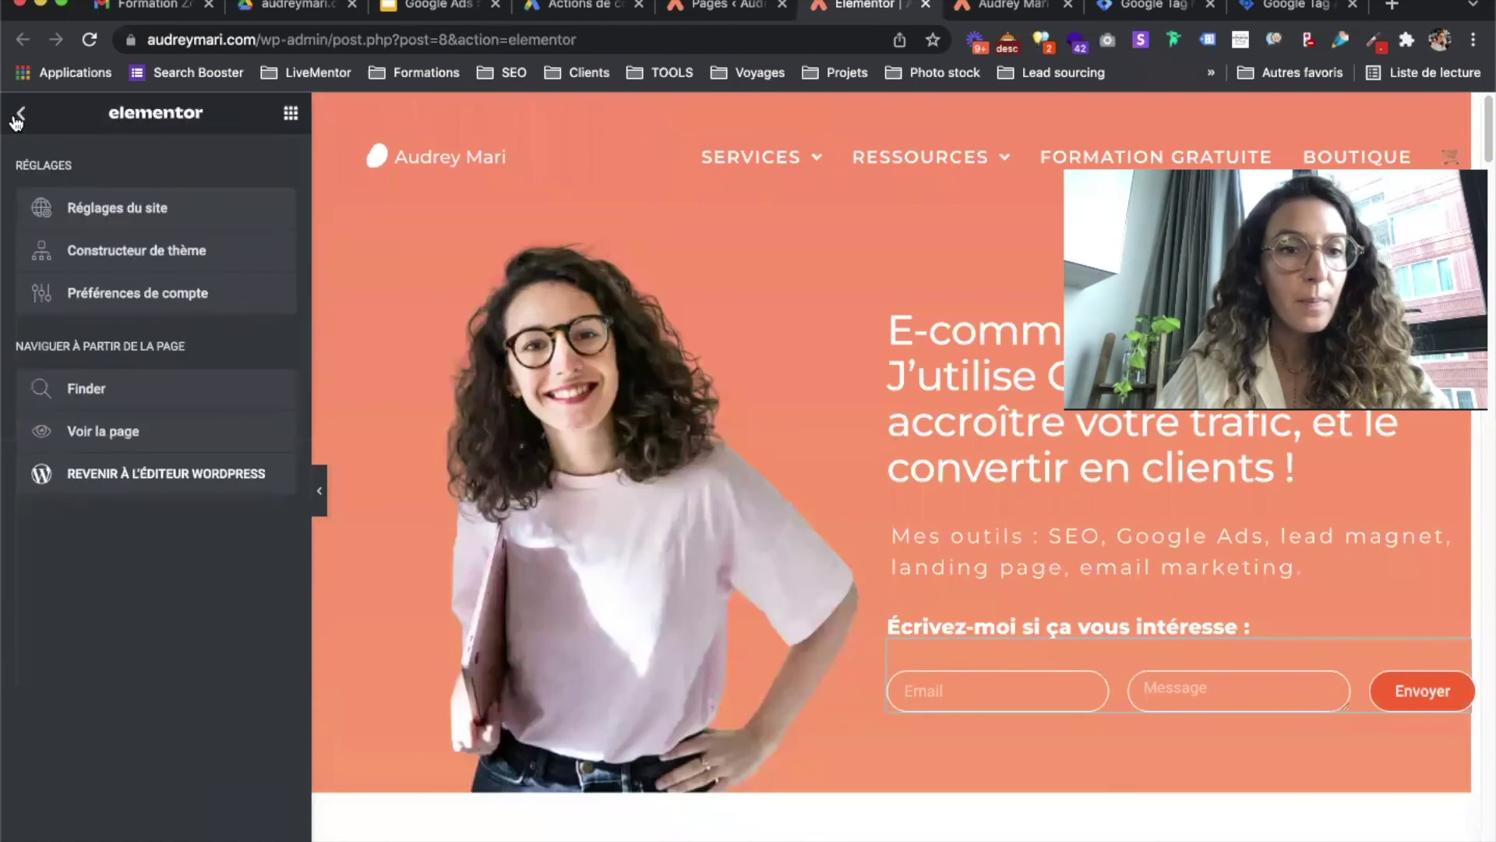
{"action": "left_click", "coordinate": [123, 428]}
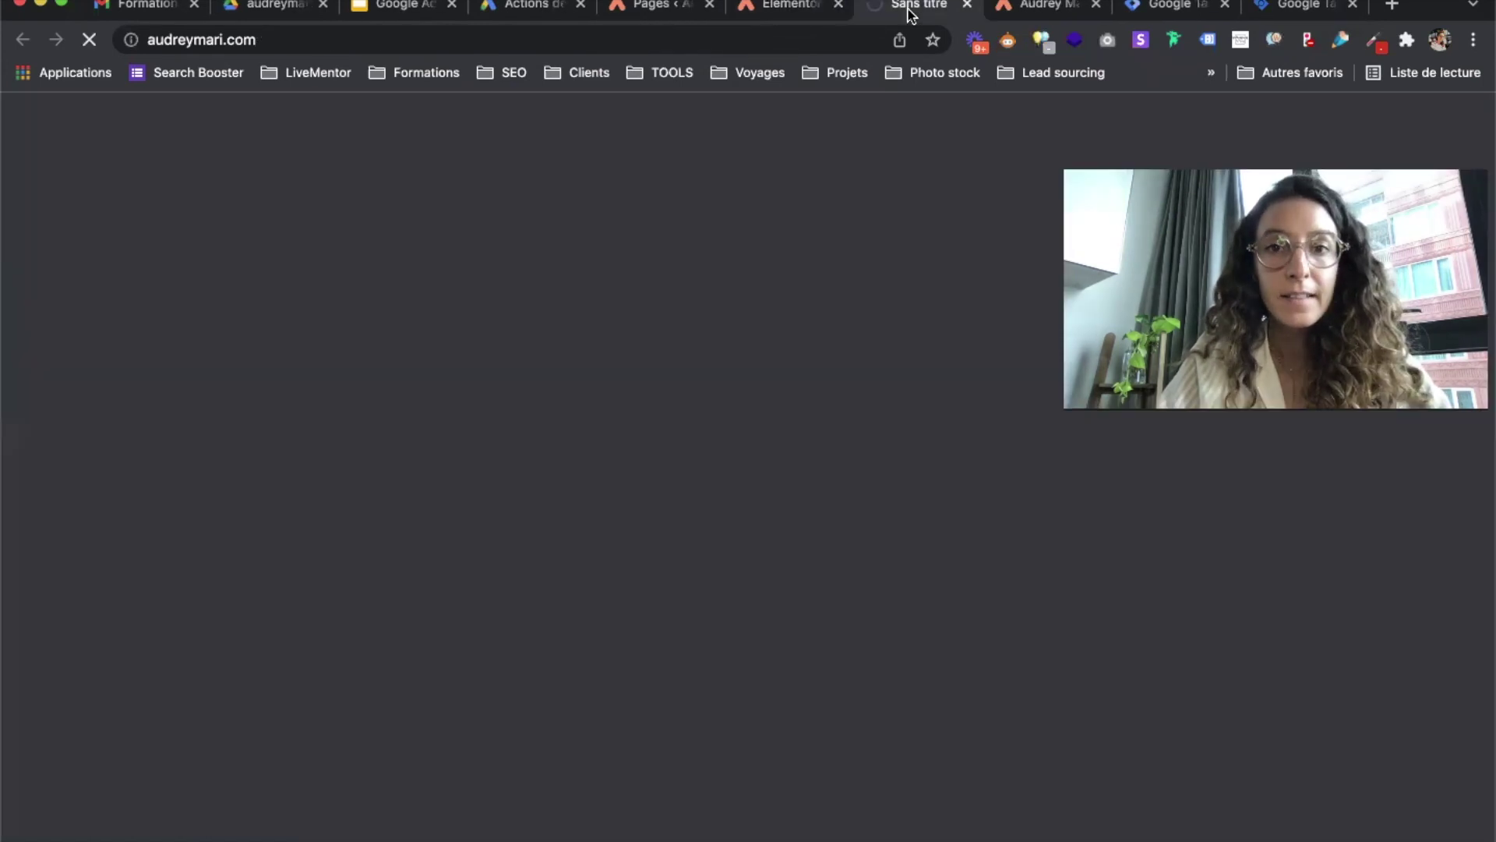
{"action": "left_click", "coordinate": [1161, 6]}
{"action": "left_click", "coordinate": [1300, 6]}
{"action": "left_click", "coordinate": [545, 596]}
{"action": "type", "text": "https://audreymari.com/"}
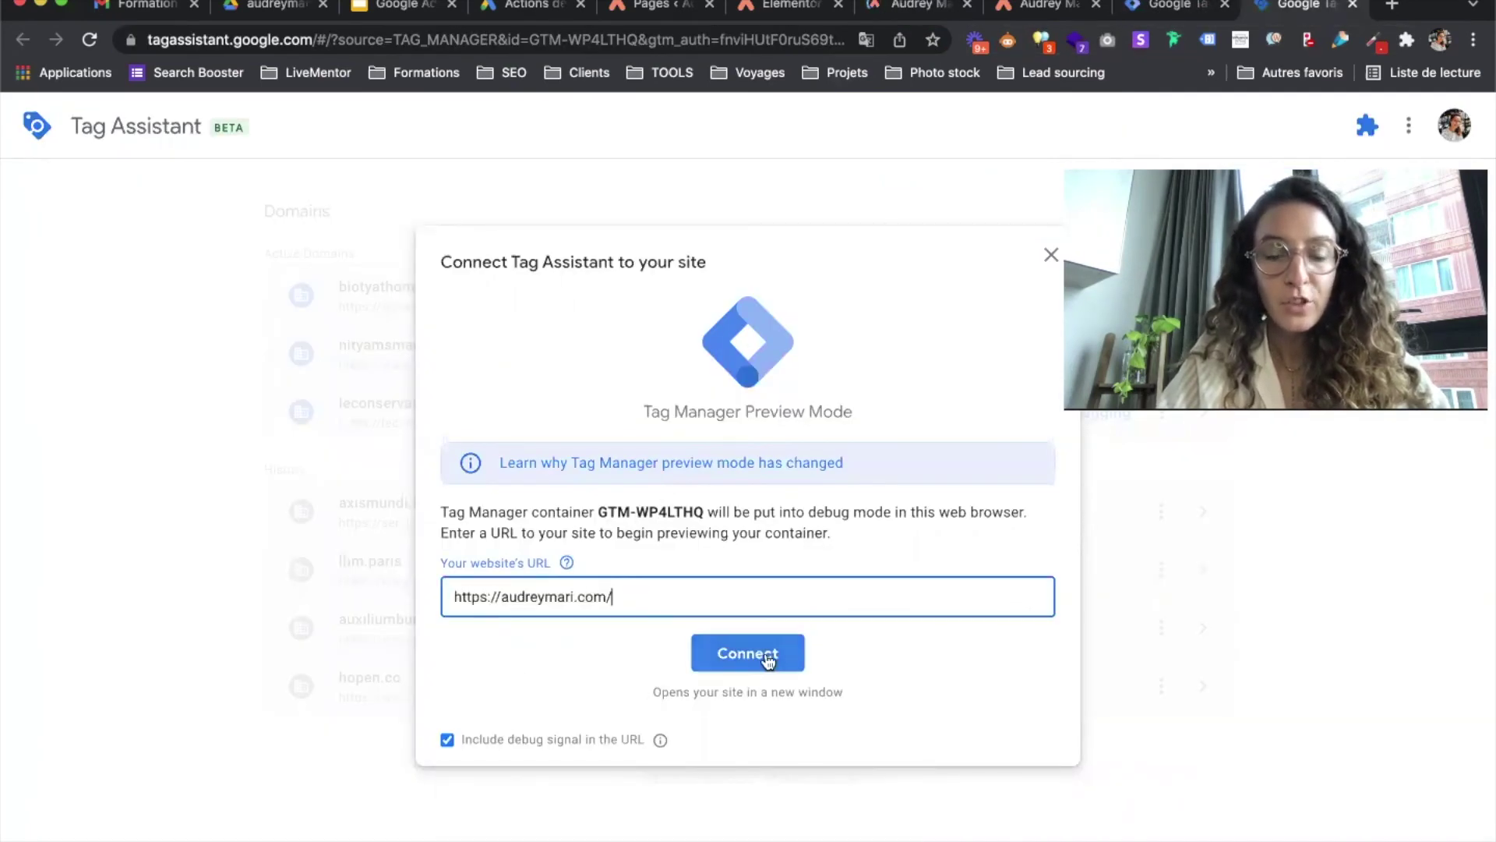
{"action": "left_click", "coordinate": [762, 657]}
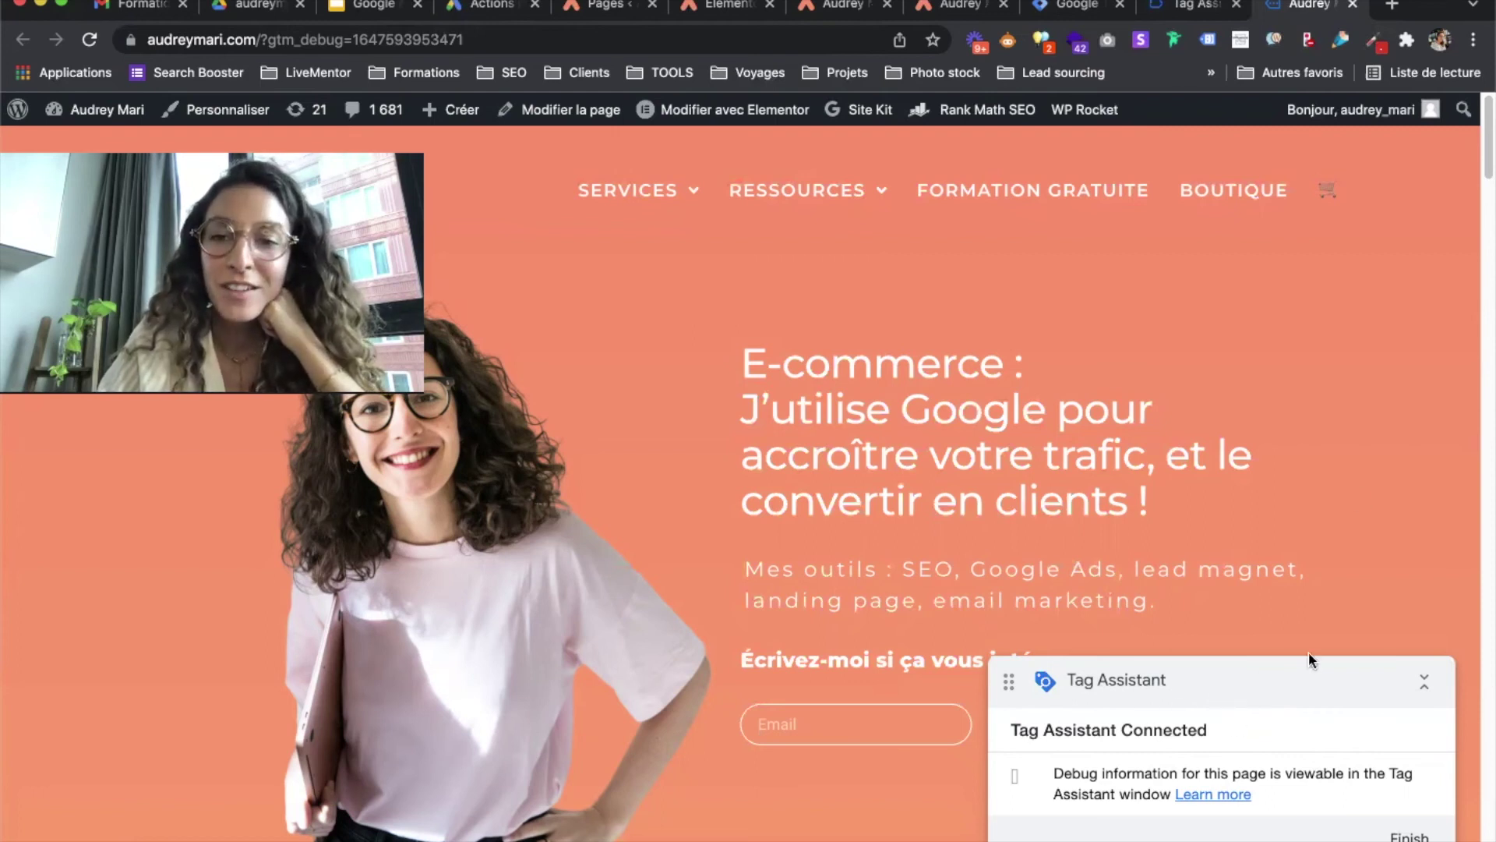
{"action": "scroll", "coordinate": [1399, 425], "scroll_direction": "down", "scroll_amount": 1}
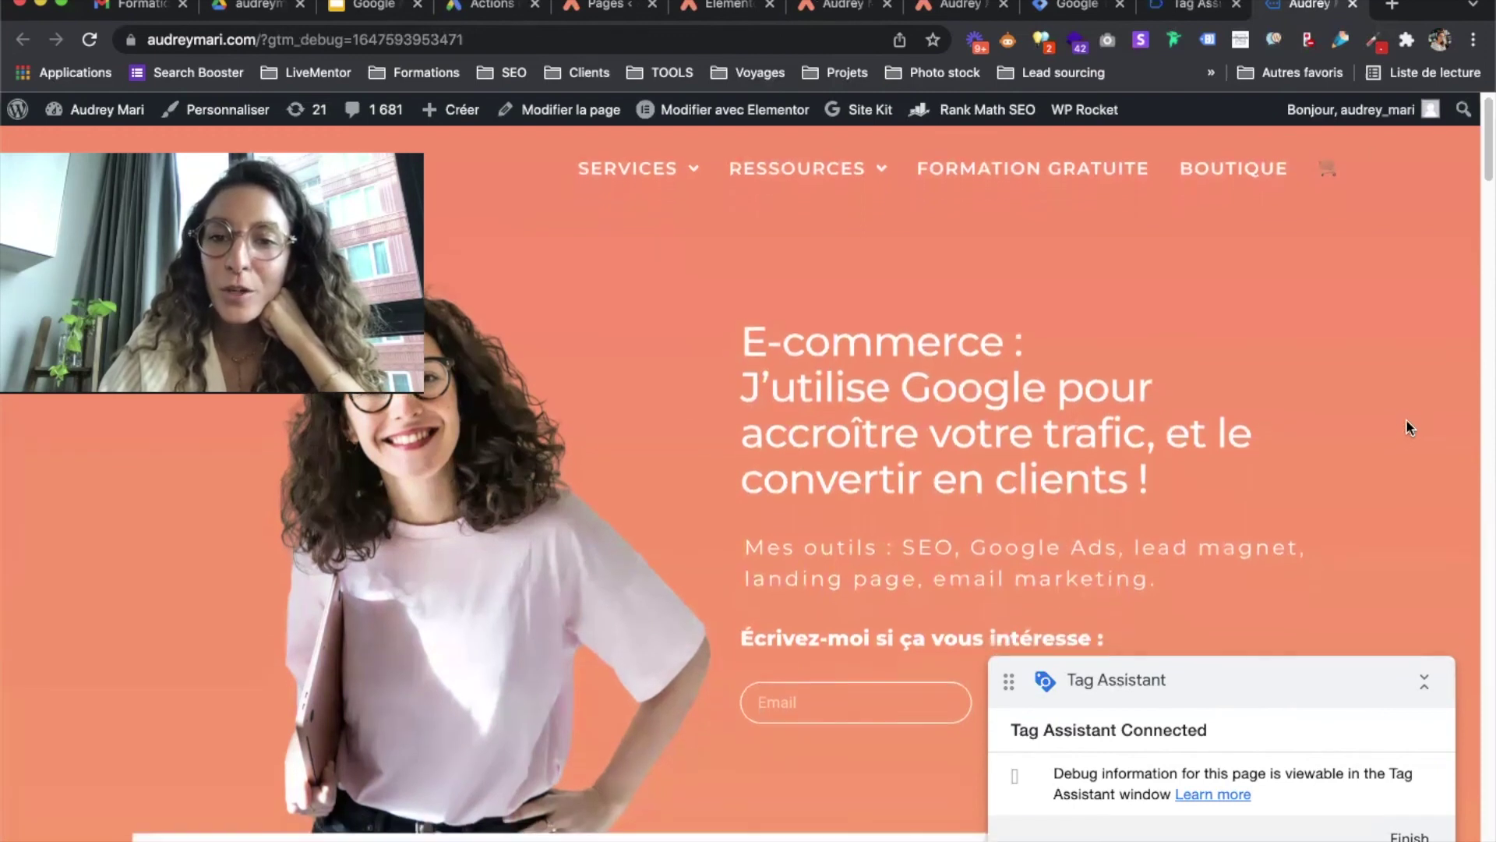
{"action": "scroll", "coordinate": [1406, 421], "scroll_direction": "down", "scroll_amount": 3}
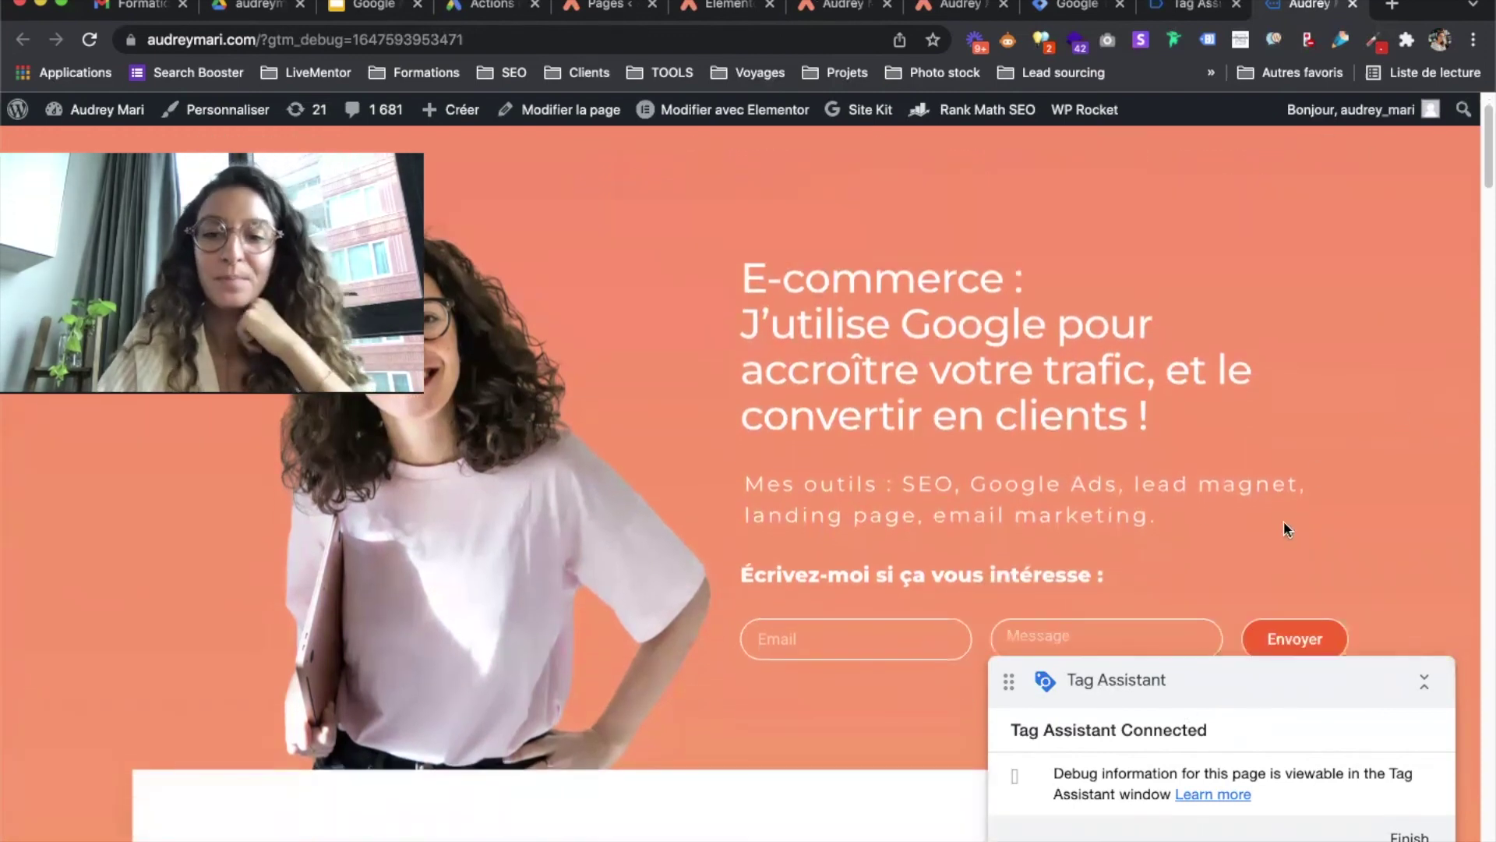
Submit the debugged home page's contact form with the e-mail address and a message, and finish debugging to view the Tag Assistant summary.
{"action": "scroll", "coordinate": [889, 577], "scroll_direction": "down", "scroll_amount": 4}
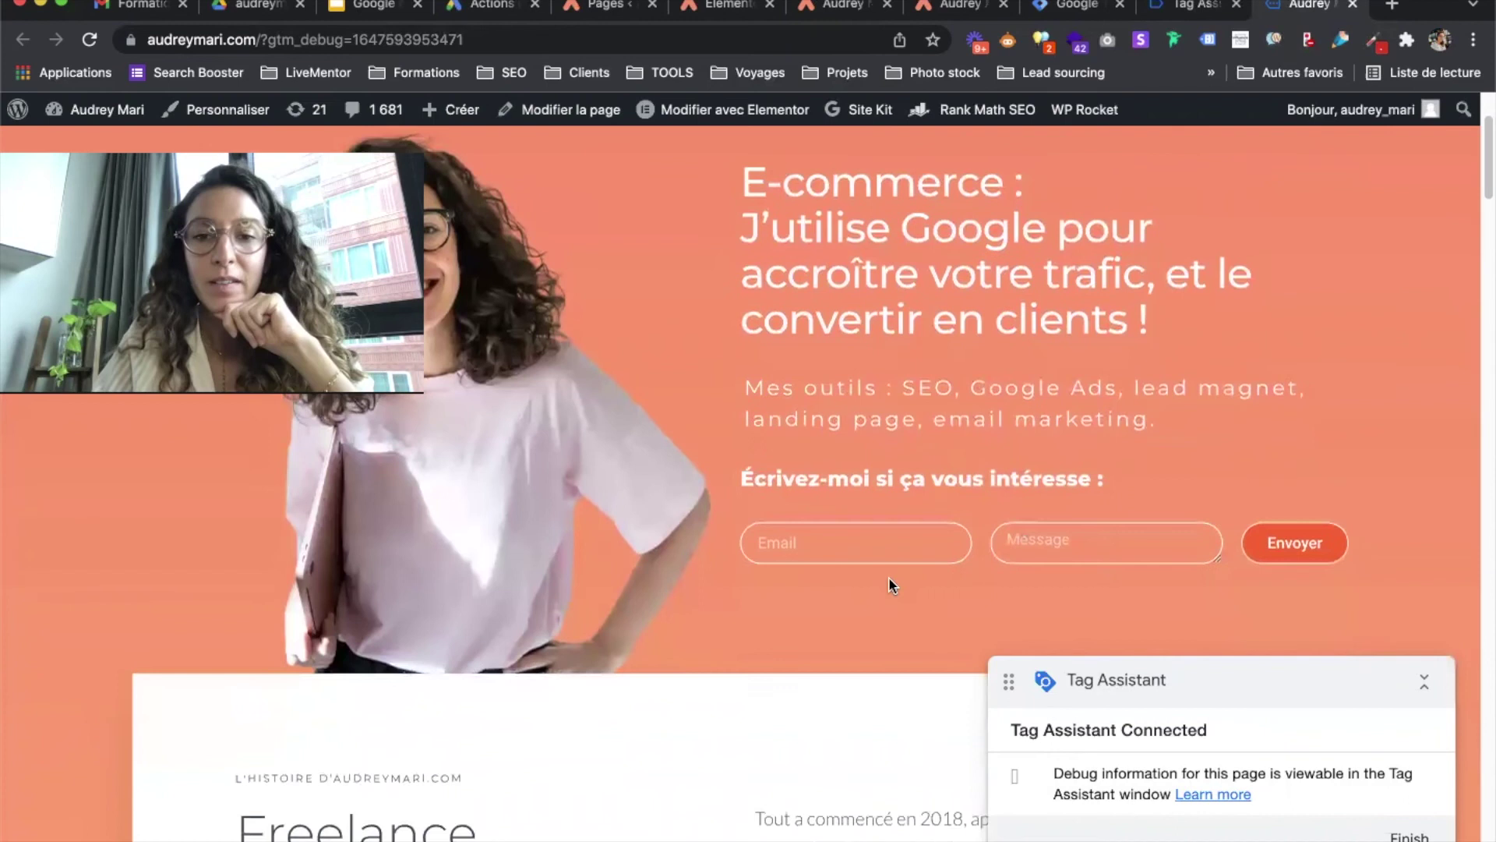
{"action": "left_click", "coordinate": [813, 546]}
{"action": "left_click", "coordinate": [857, 588]}
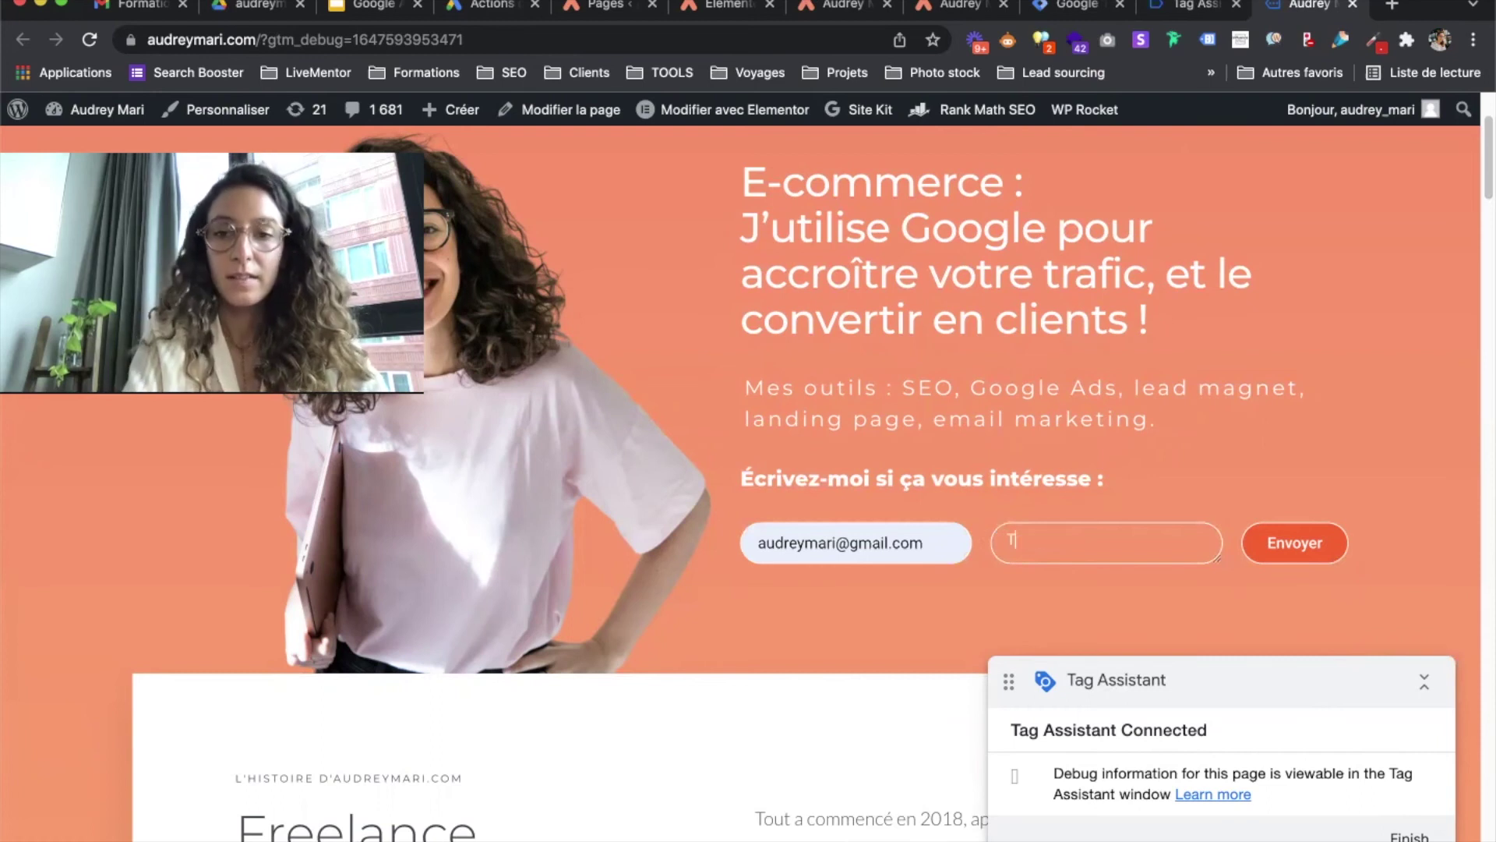
{"action": "left_click", "coordinate": [1295, 541]}
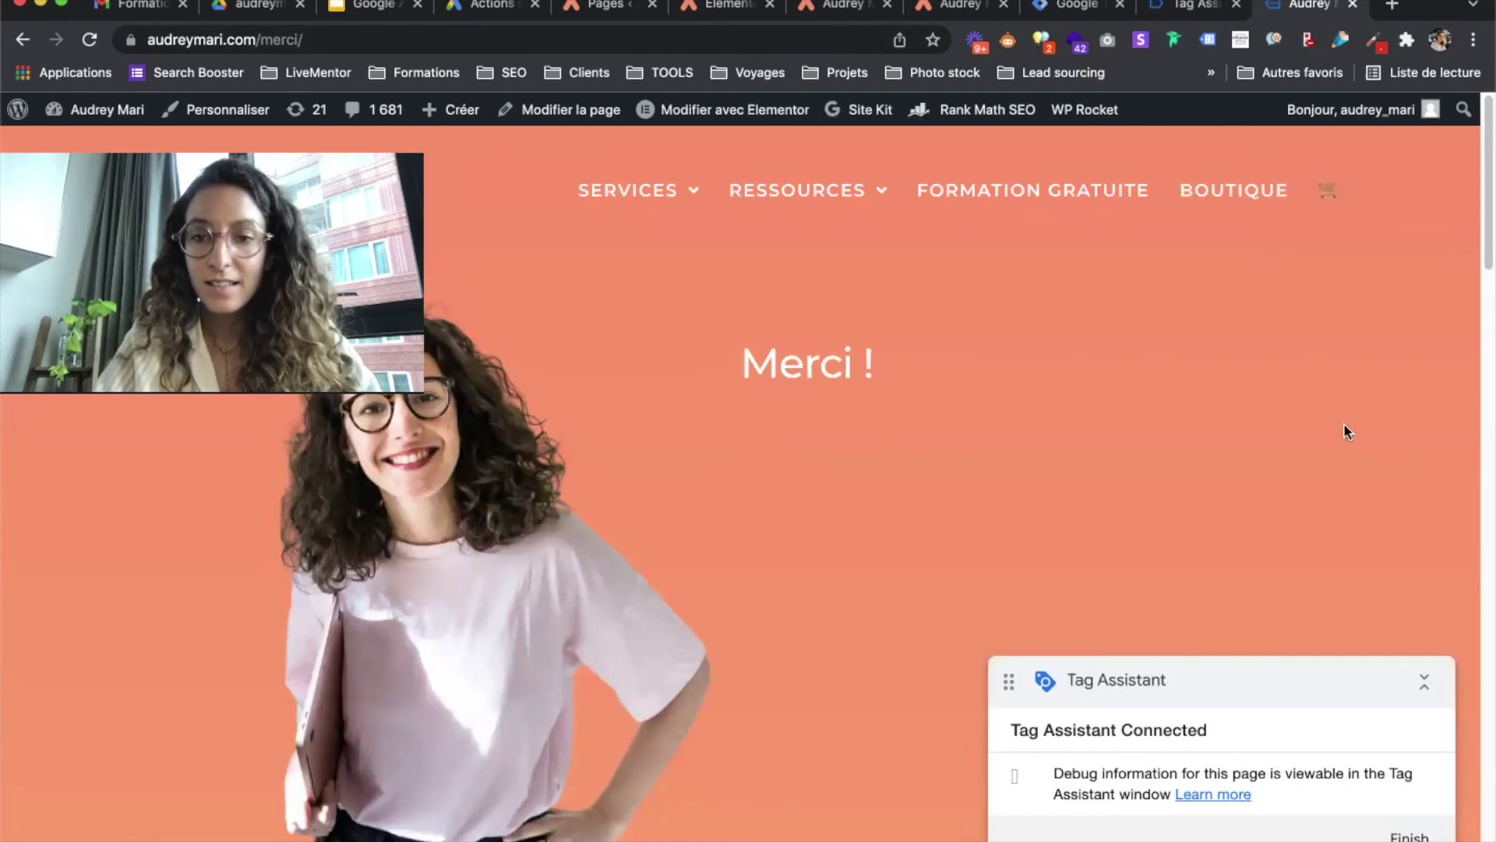
{"action": "left_click", "coordinate": [1392, 836]}
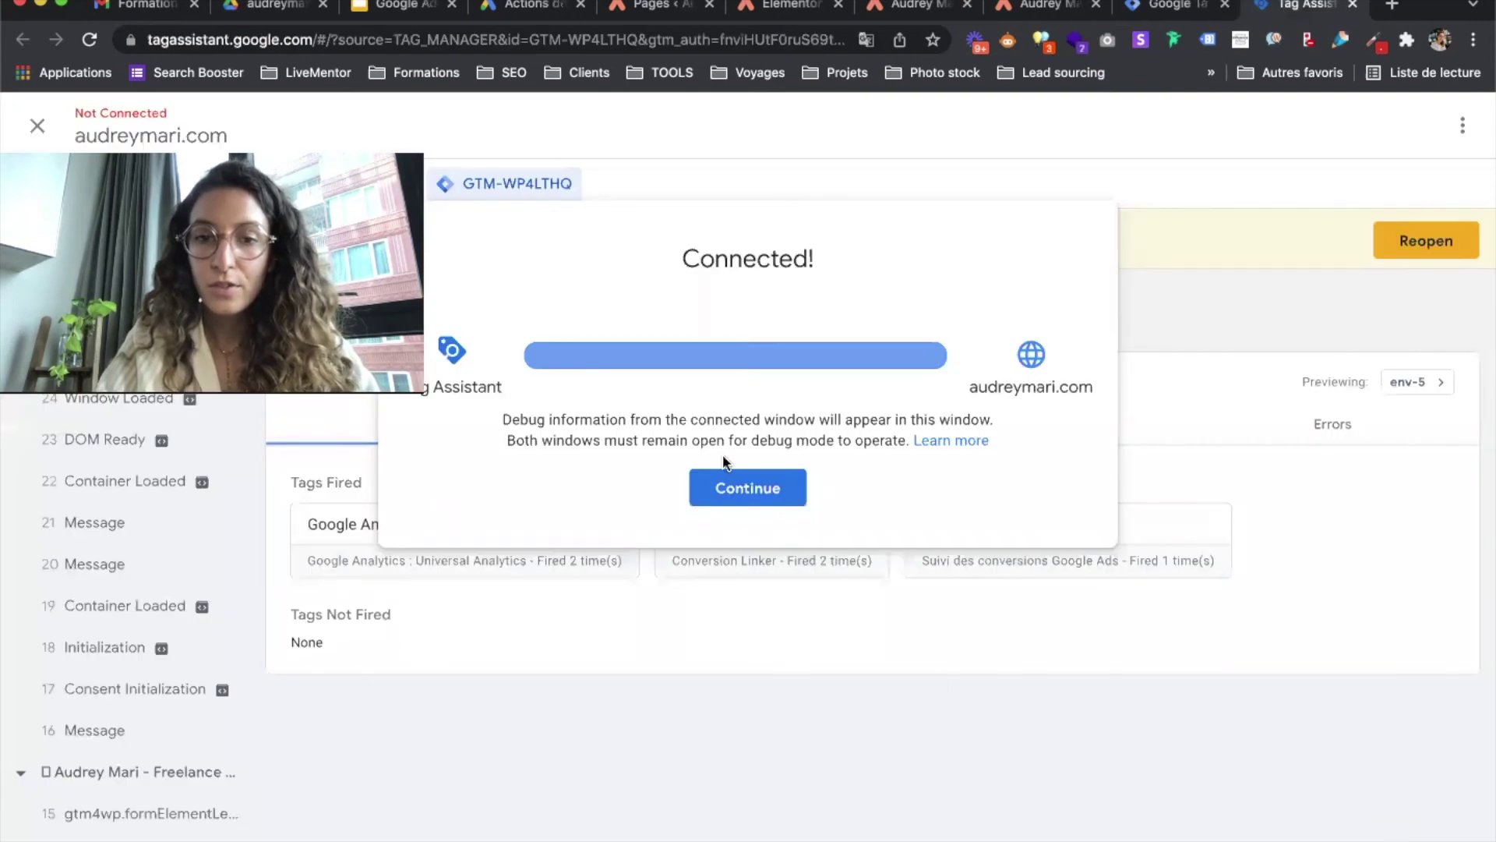
{"action": "left_click", "coordinate": [745, 486]}
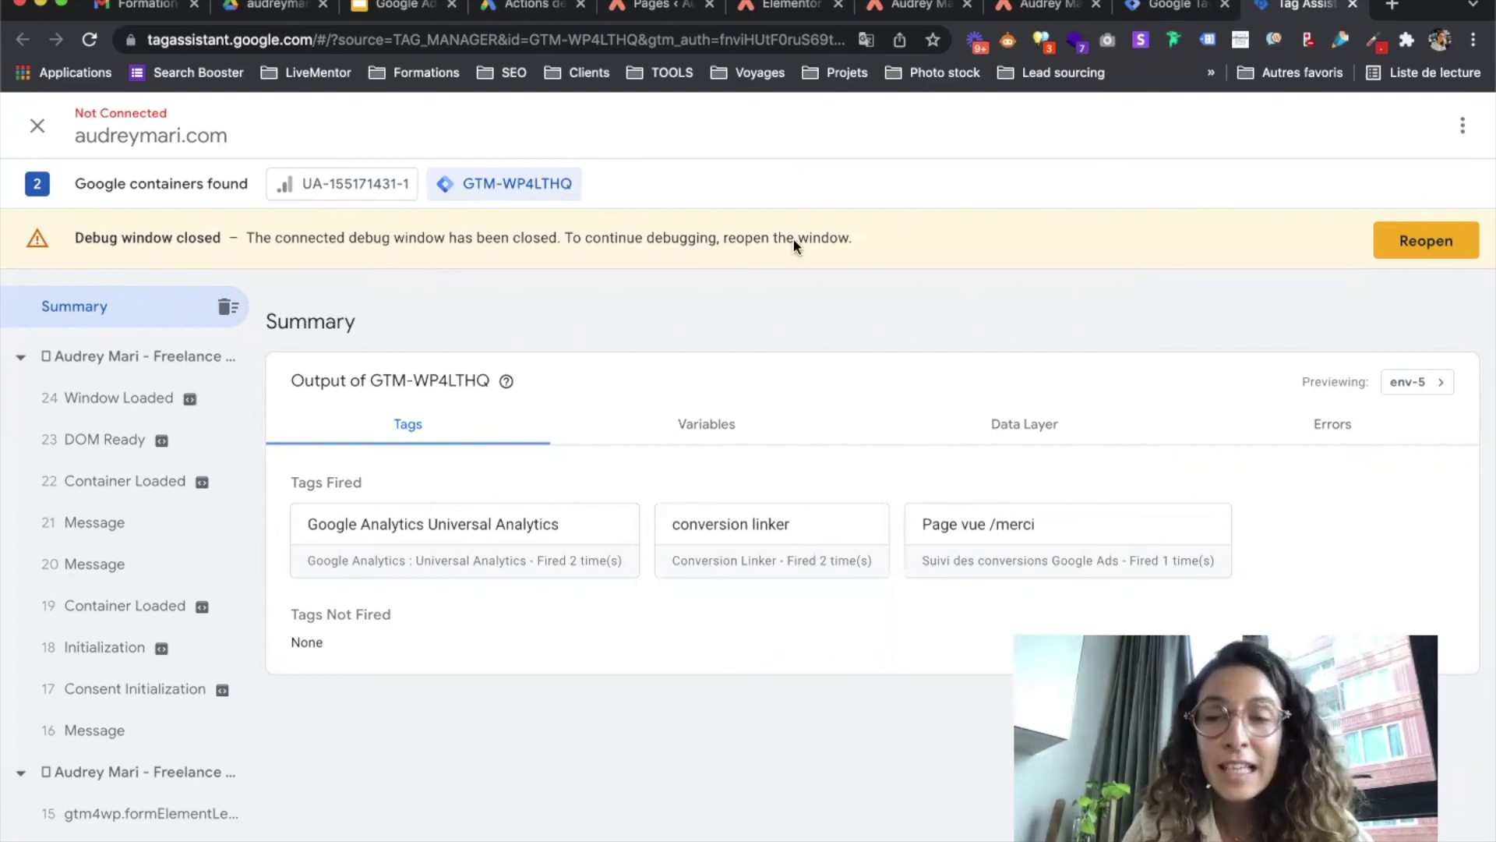
In Google Tag Manager, publish the workspace changes to the Live environment without a version name or description.
{"action": "left_click", "coordinate": [1164, 6]}
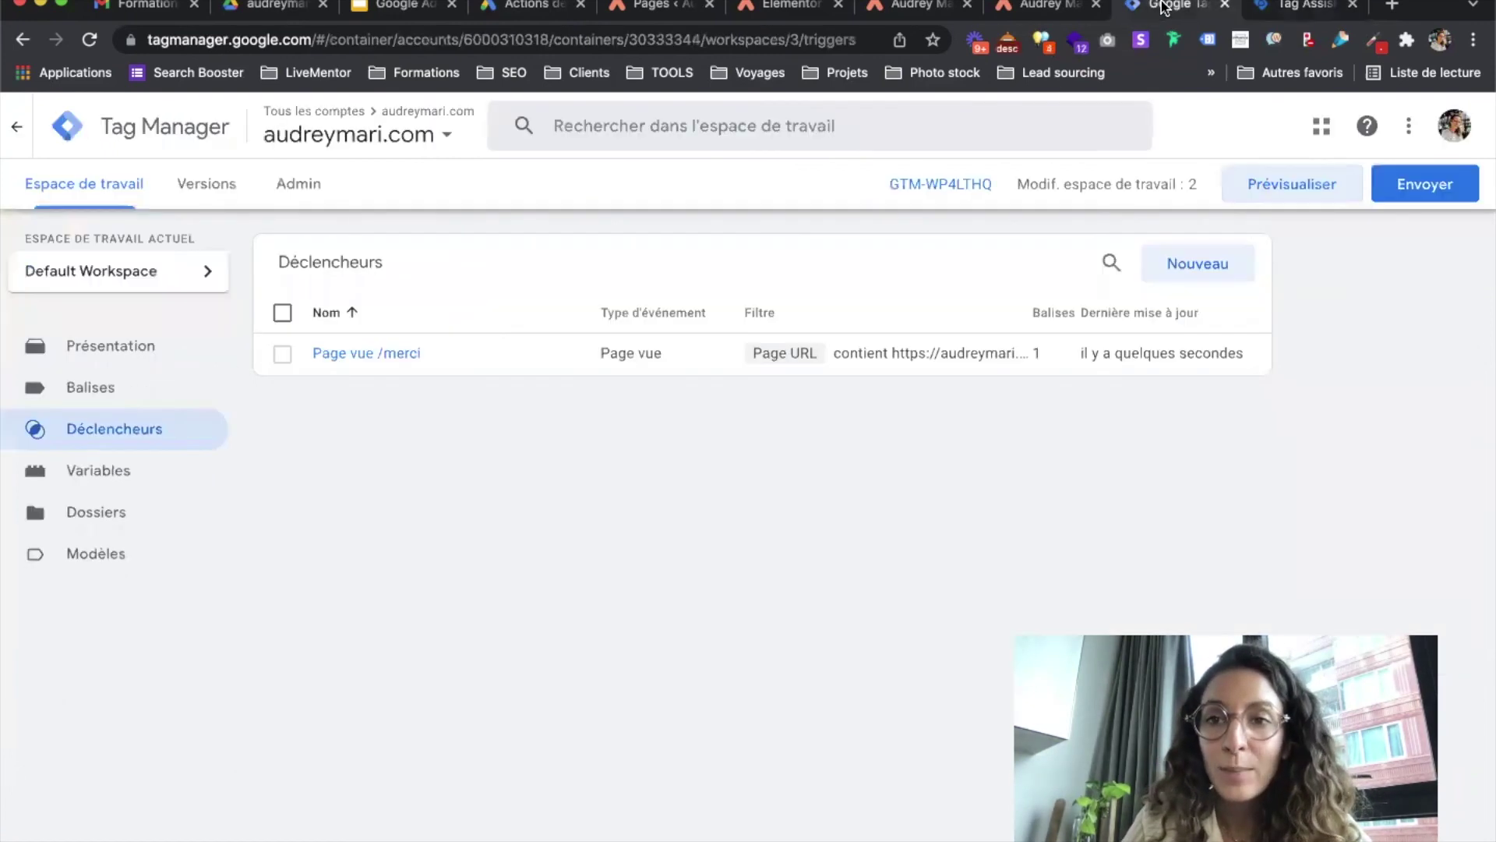
{"action": "left_click", "coordinate": [1420, 184]}
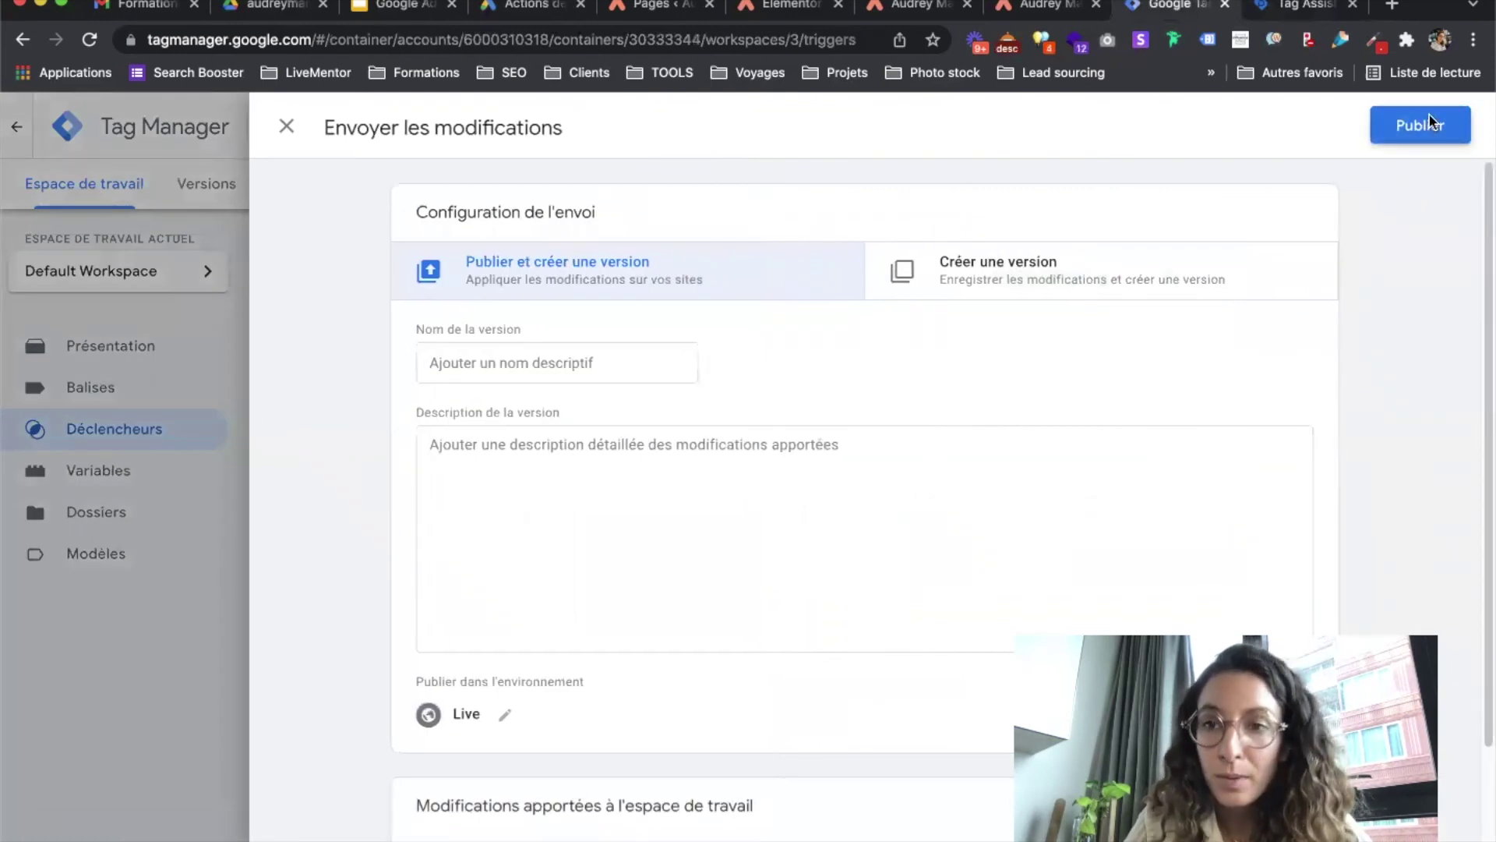
{"action": "left_click", "coordinate": [1430, 115]}
{"action": "left_click", "coordinate": [999, 732]}
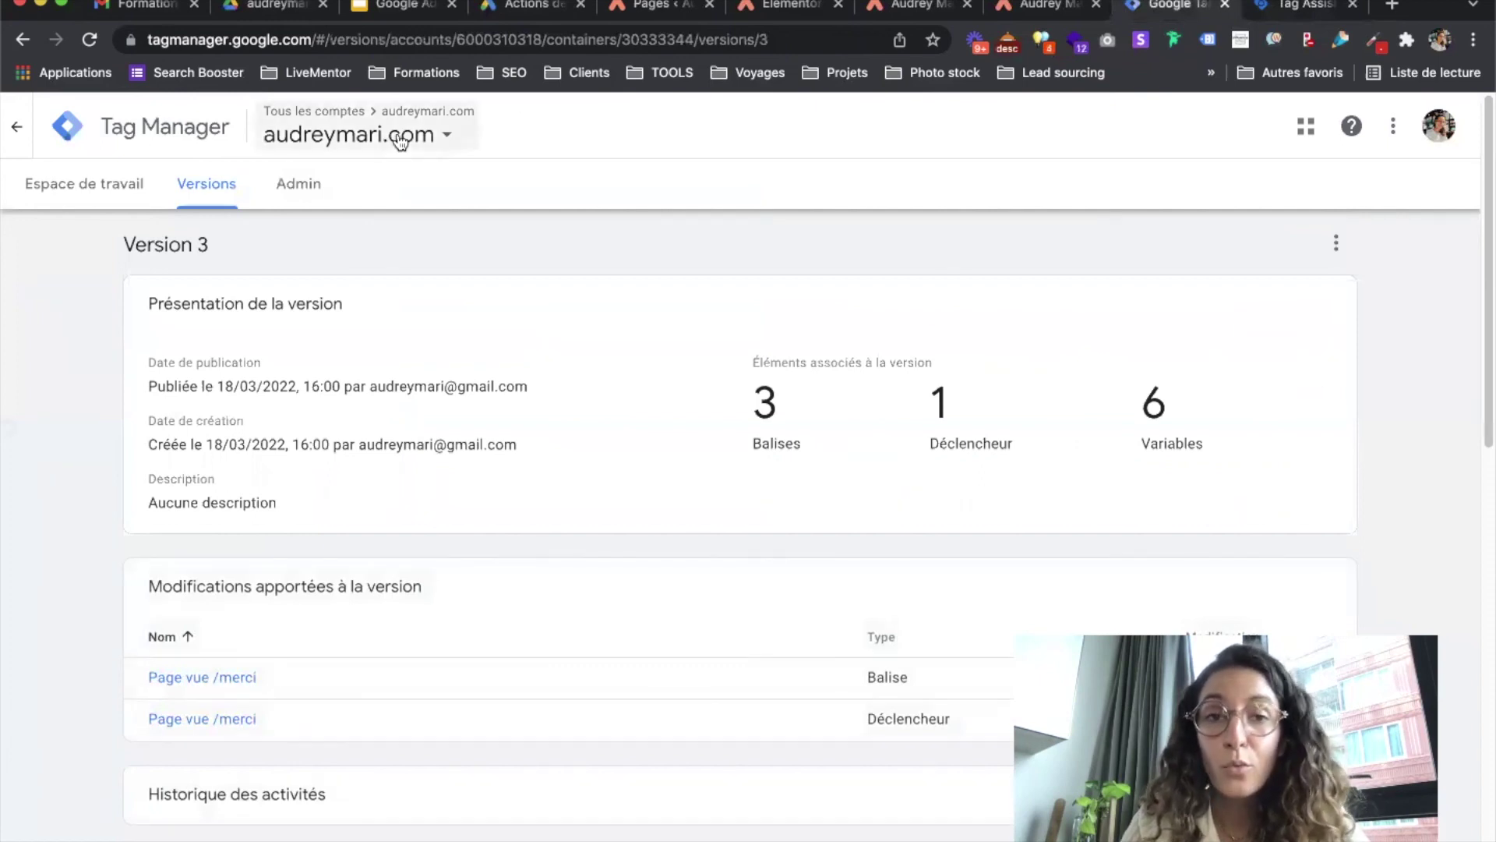
Switch to Google Ads and start the Tag Assistant troubleshooting test for the Page vue /merci conversion action.
{"action": "left_click", "coordinate": [522, 11]}
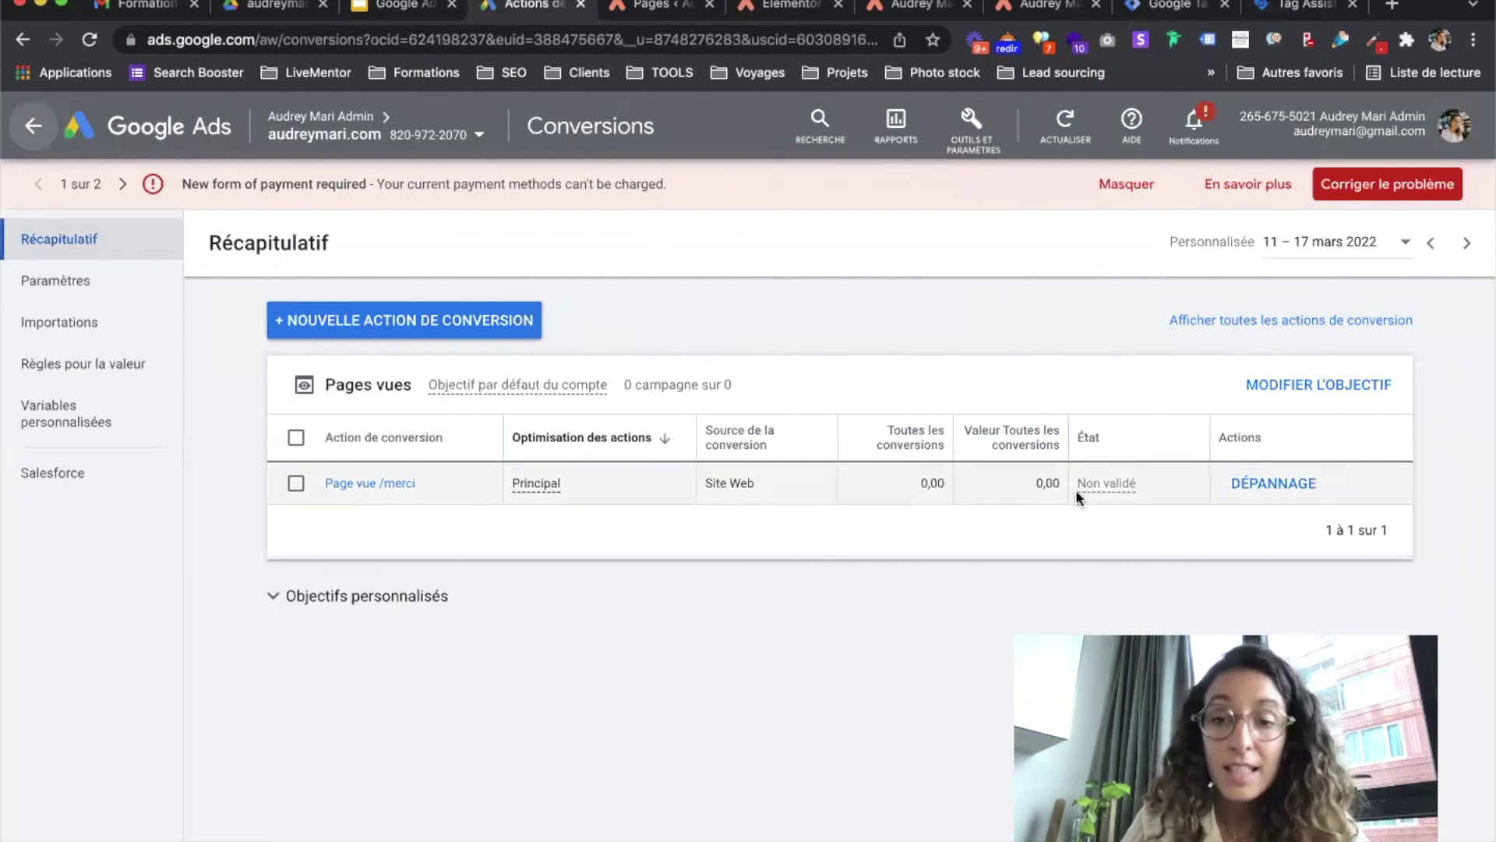
{"action": "mouse_move", "coordinate": [1088, 491]}
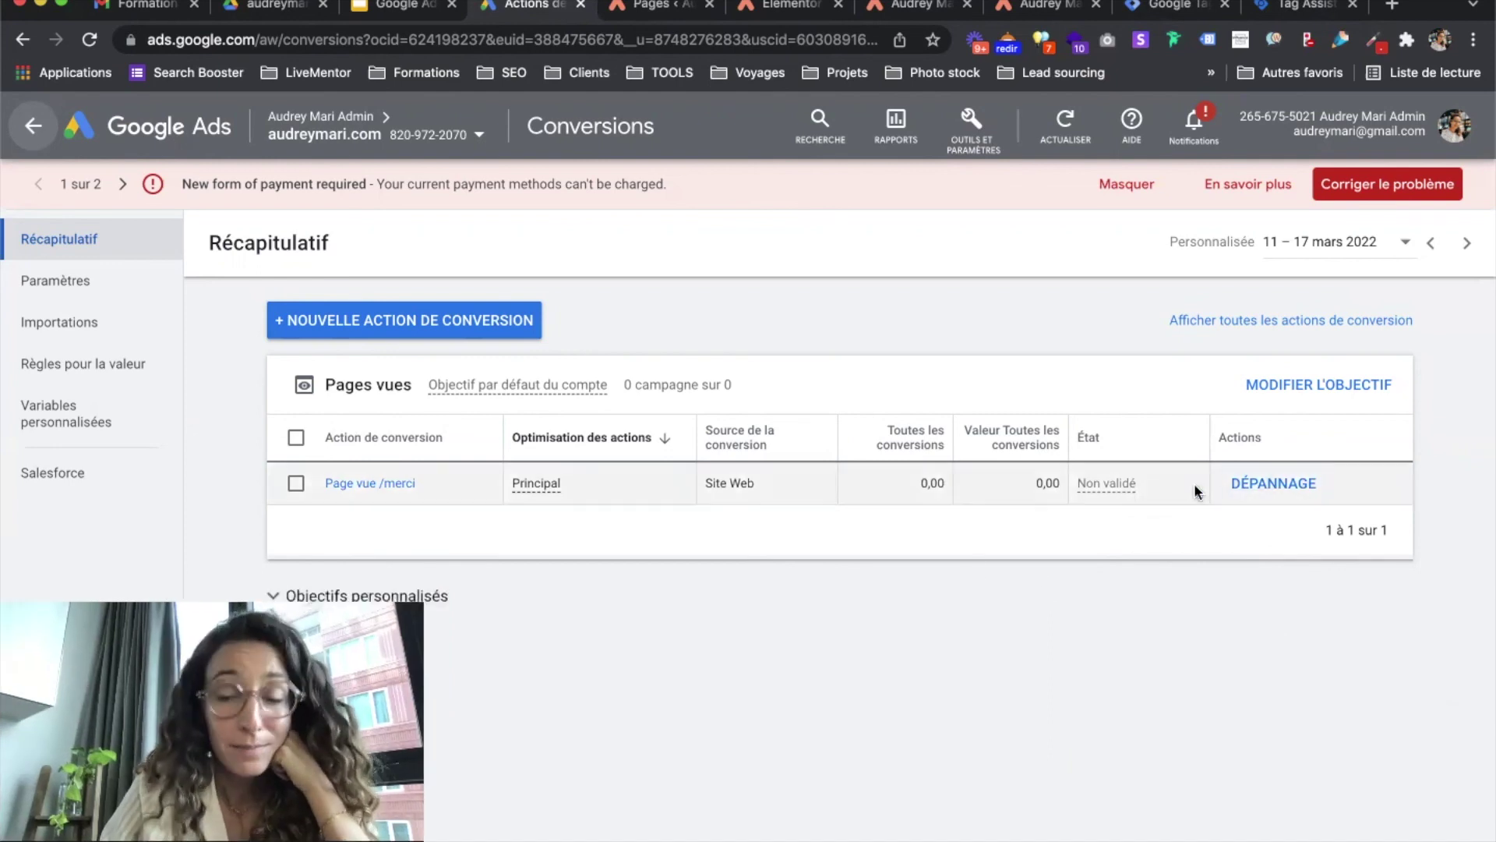
{"action": "left_click", "coordinate": [1279, 484]}
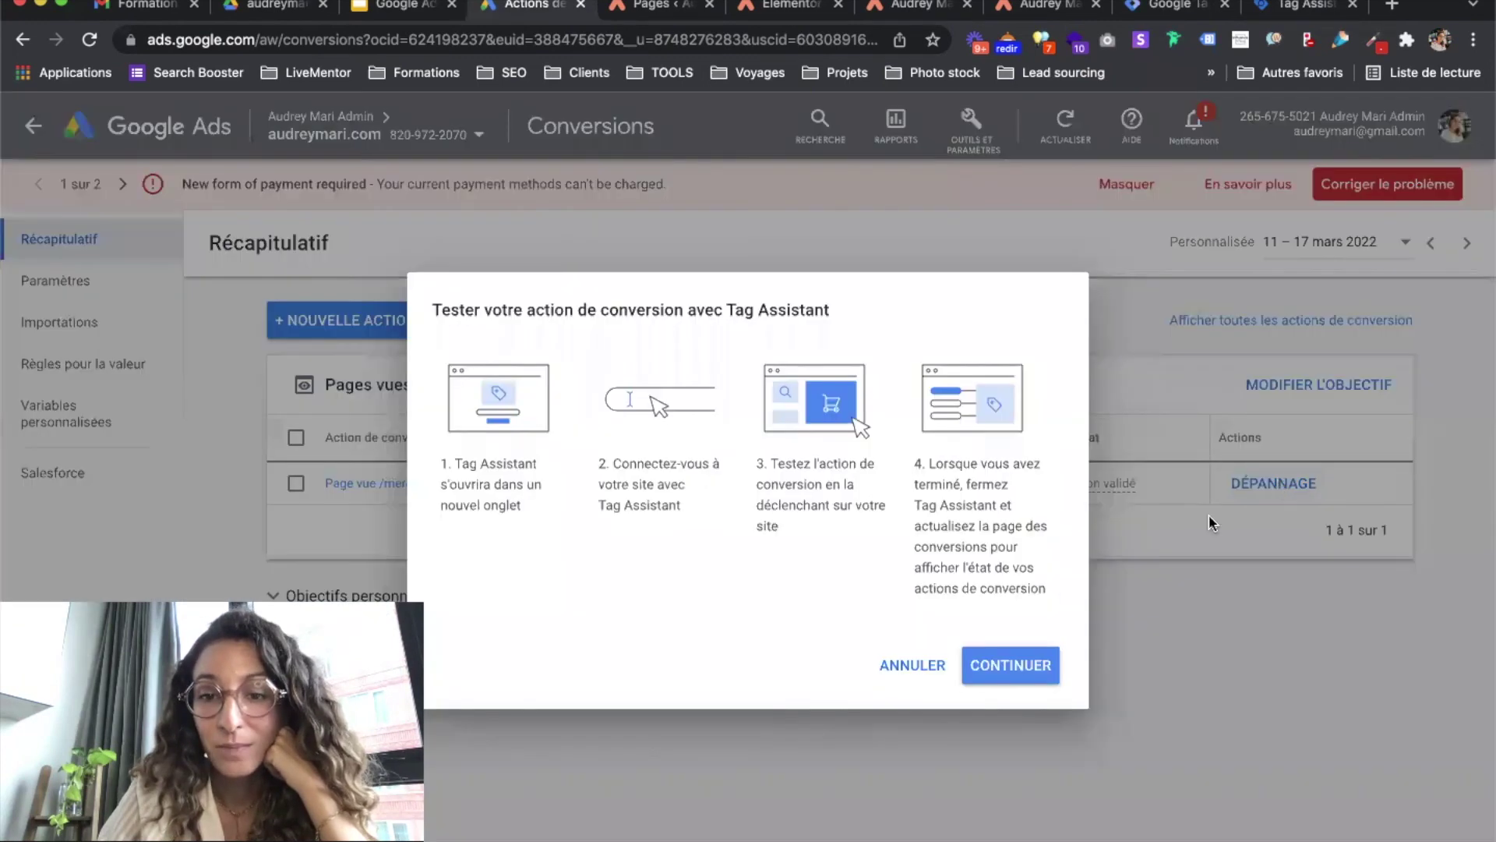
{"action": "left_click", "coordinate": [1017, 665]}
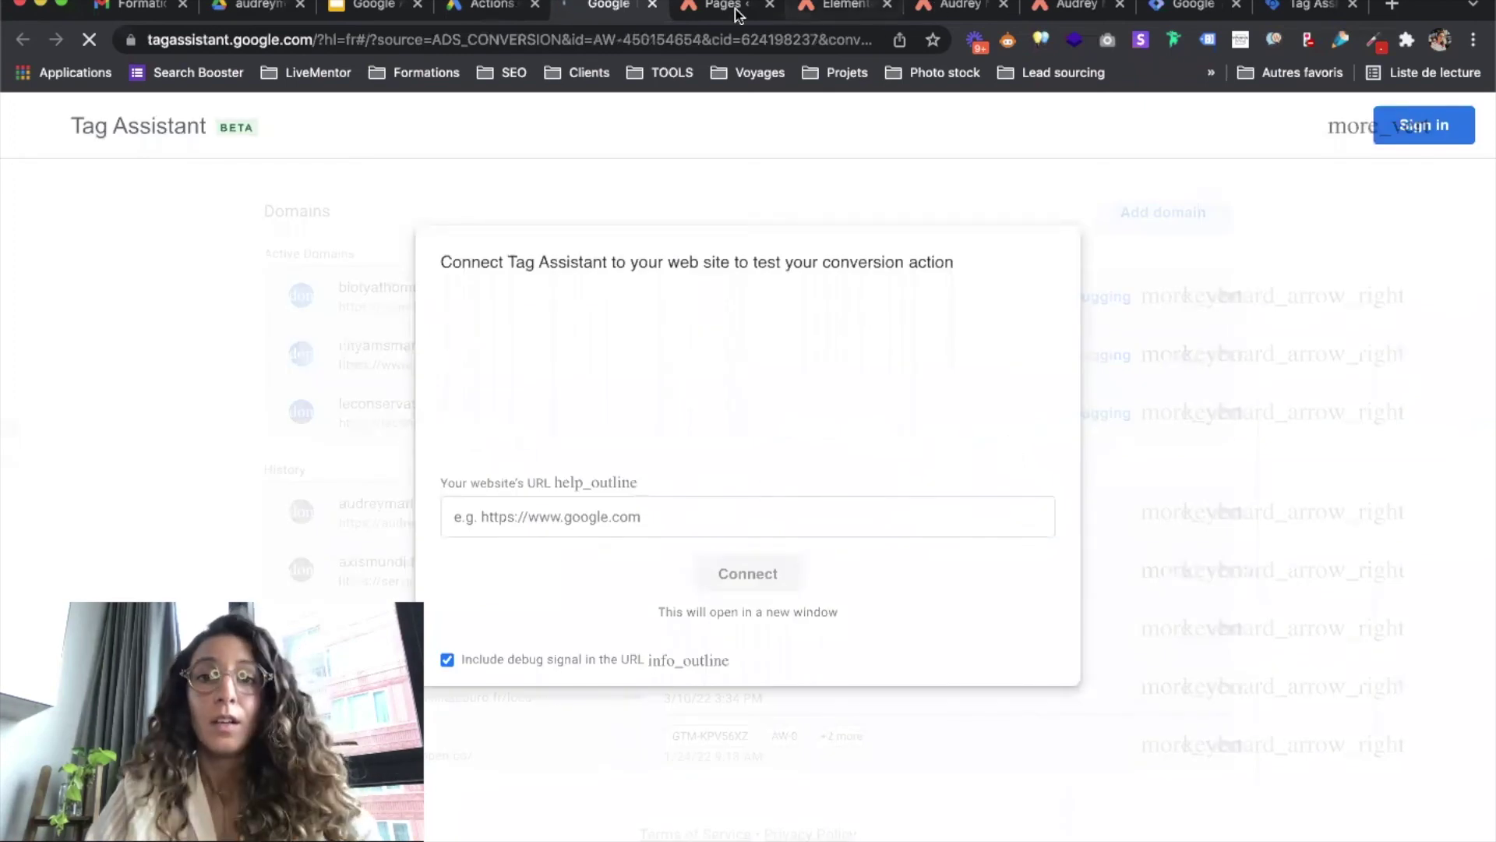
{"action": "left_click", "coordinate": [828, 9]}
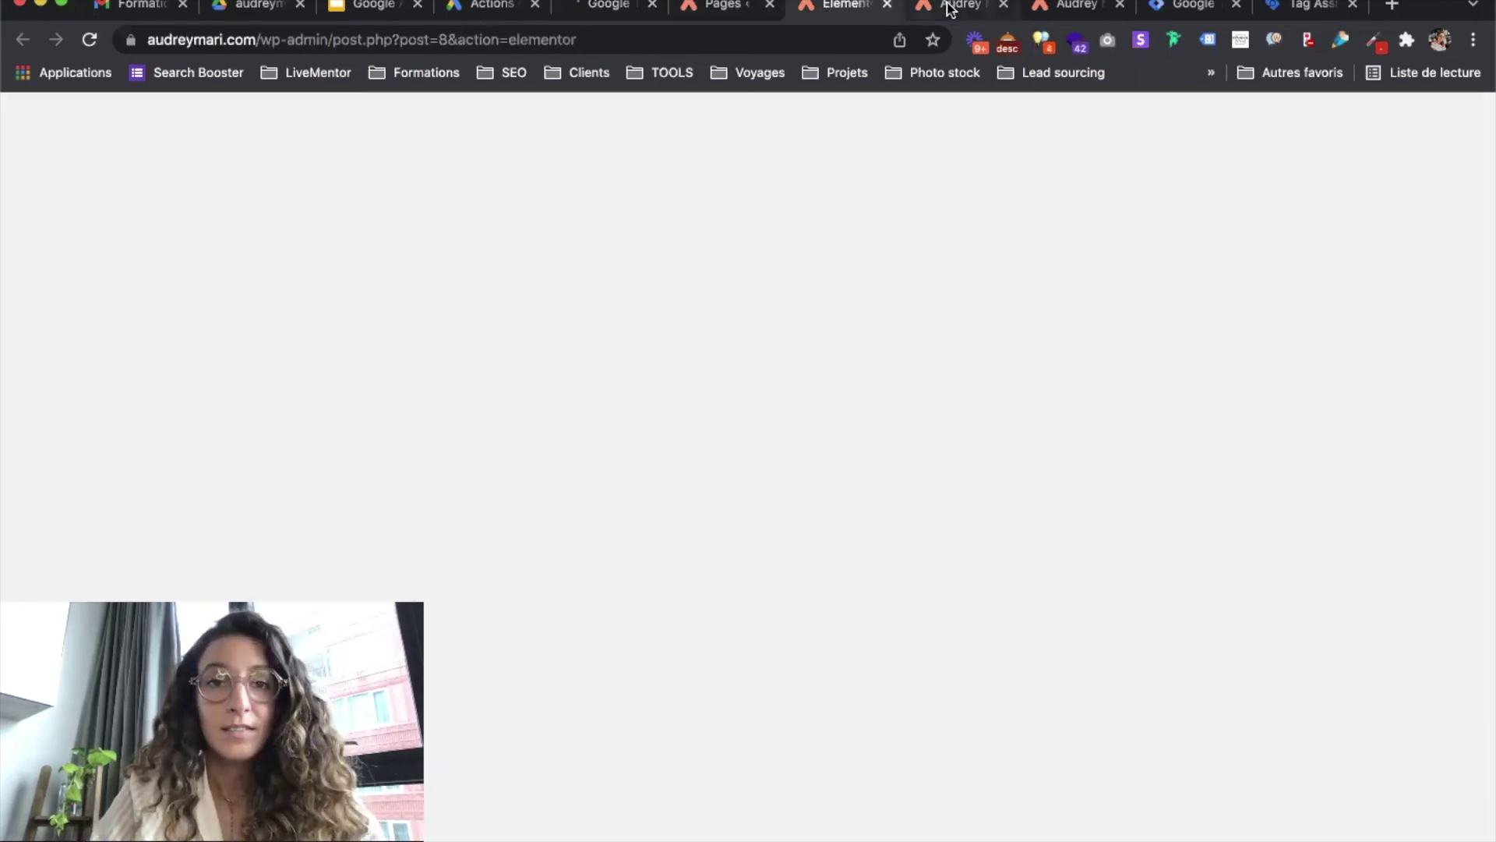
{"action": "left_click", "coordinate": [951, 9]}
{"action": "left_click", "coordinate": [534, 42]}
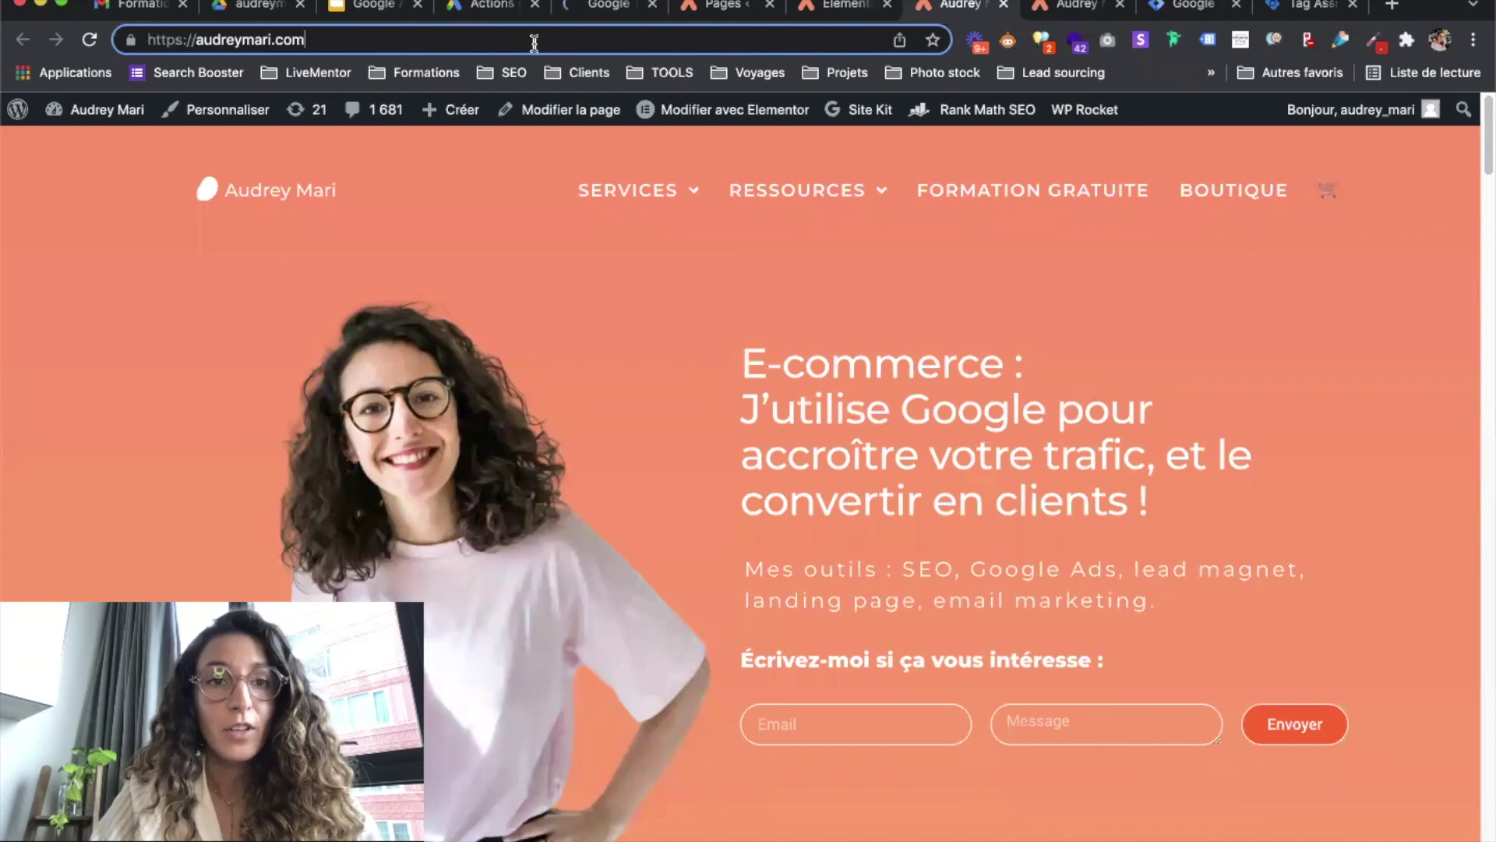
{"action": "left_click", "coordinate": [608, 6]}
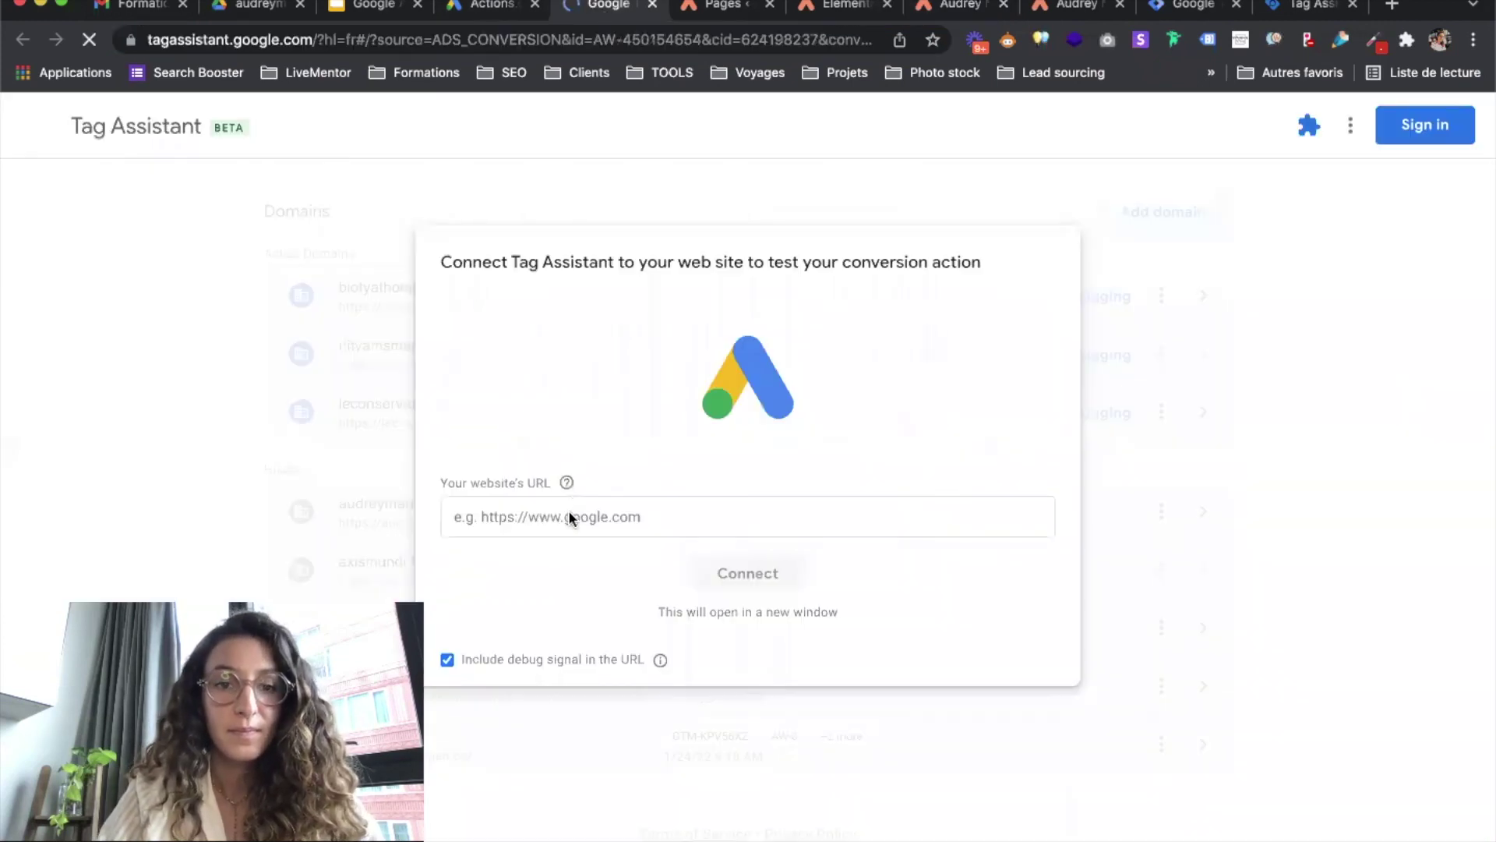
{"action": "left_click", "coordinate": [570, 517]}
{"action": "type", "text": "https://audreymari.com/"}
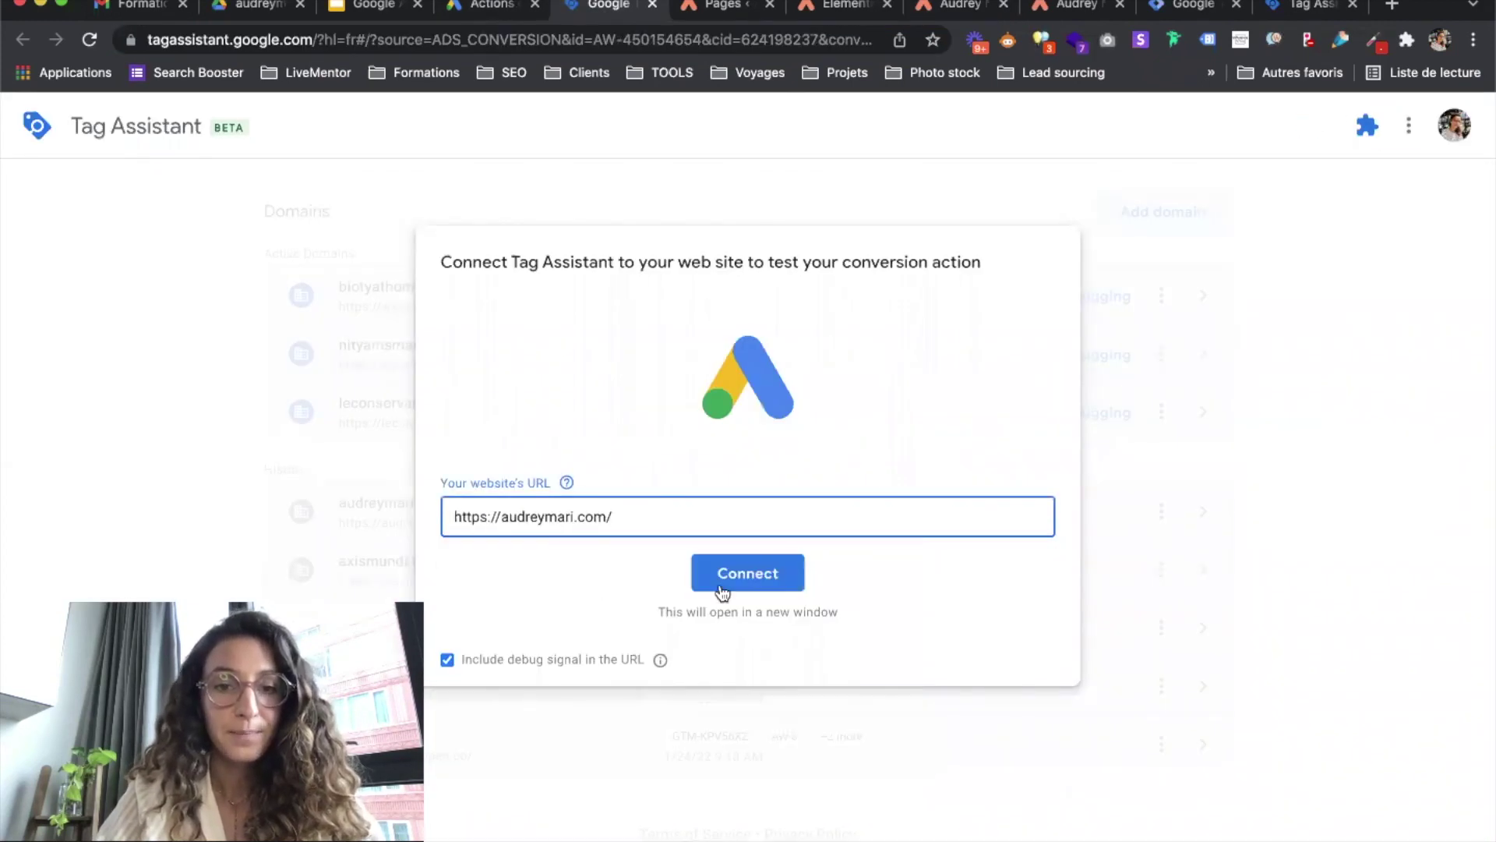
{"action": "left_click", "coordinate": [732, 578]}
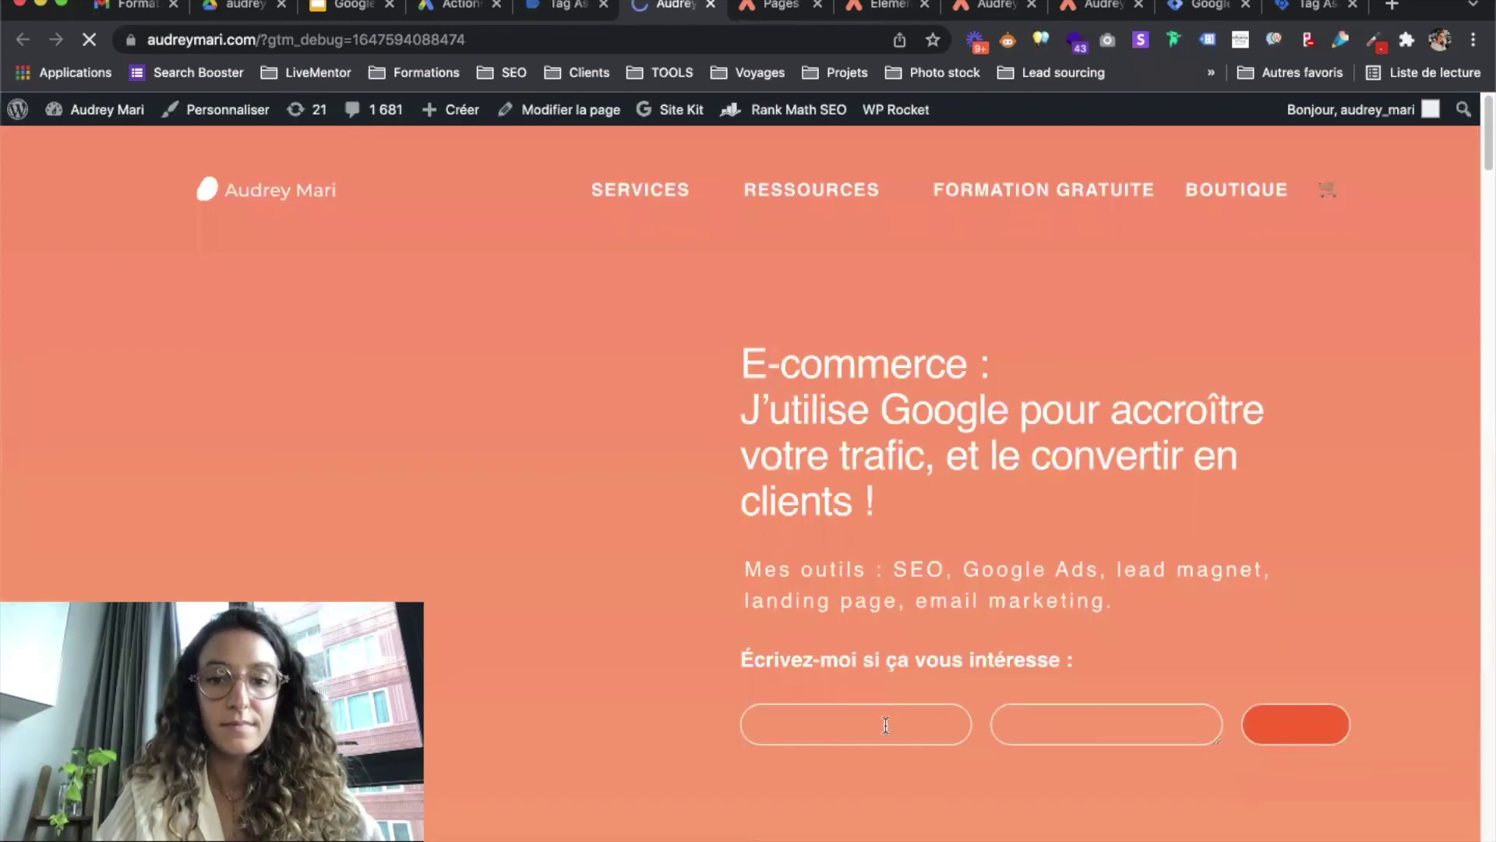
Fill in the contact form with the e-mail address and the message TEST, and send it to trigger the conversion.
{"action": "left_click", "coordinate": [819, 727]}
{"action": "type", "text": "audrey"}
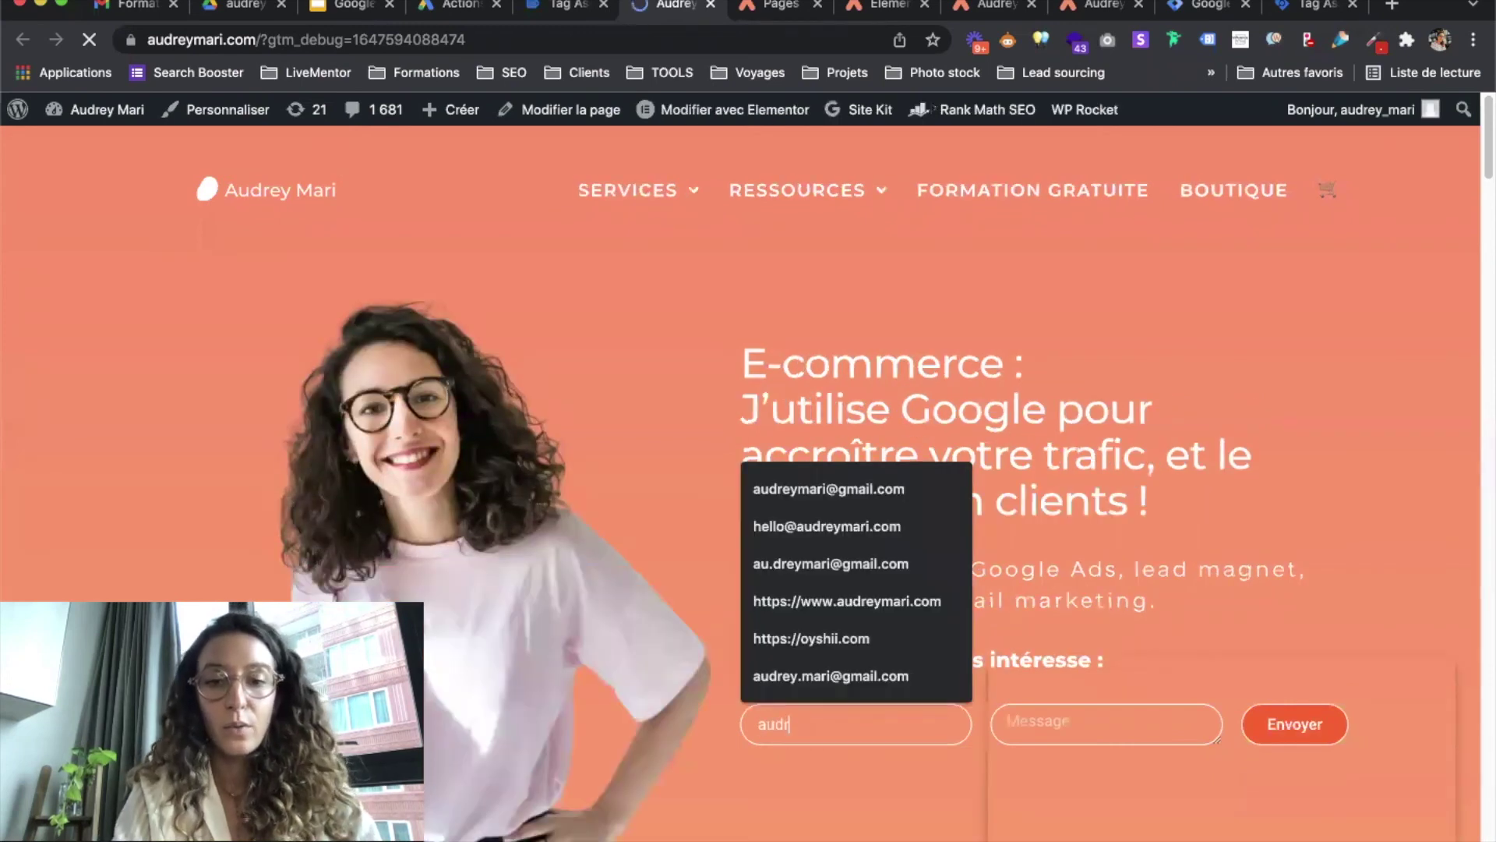
{"action": "left_click", "coordinate": [838, 491]}
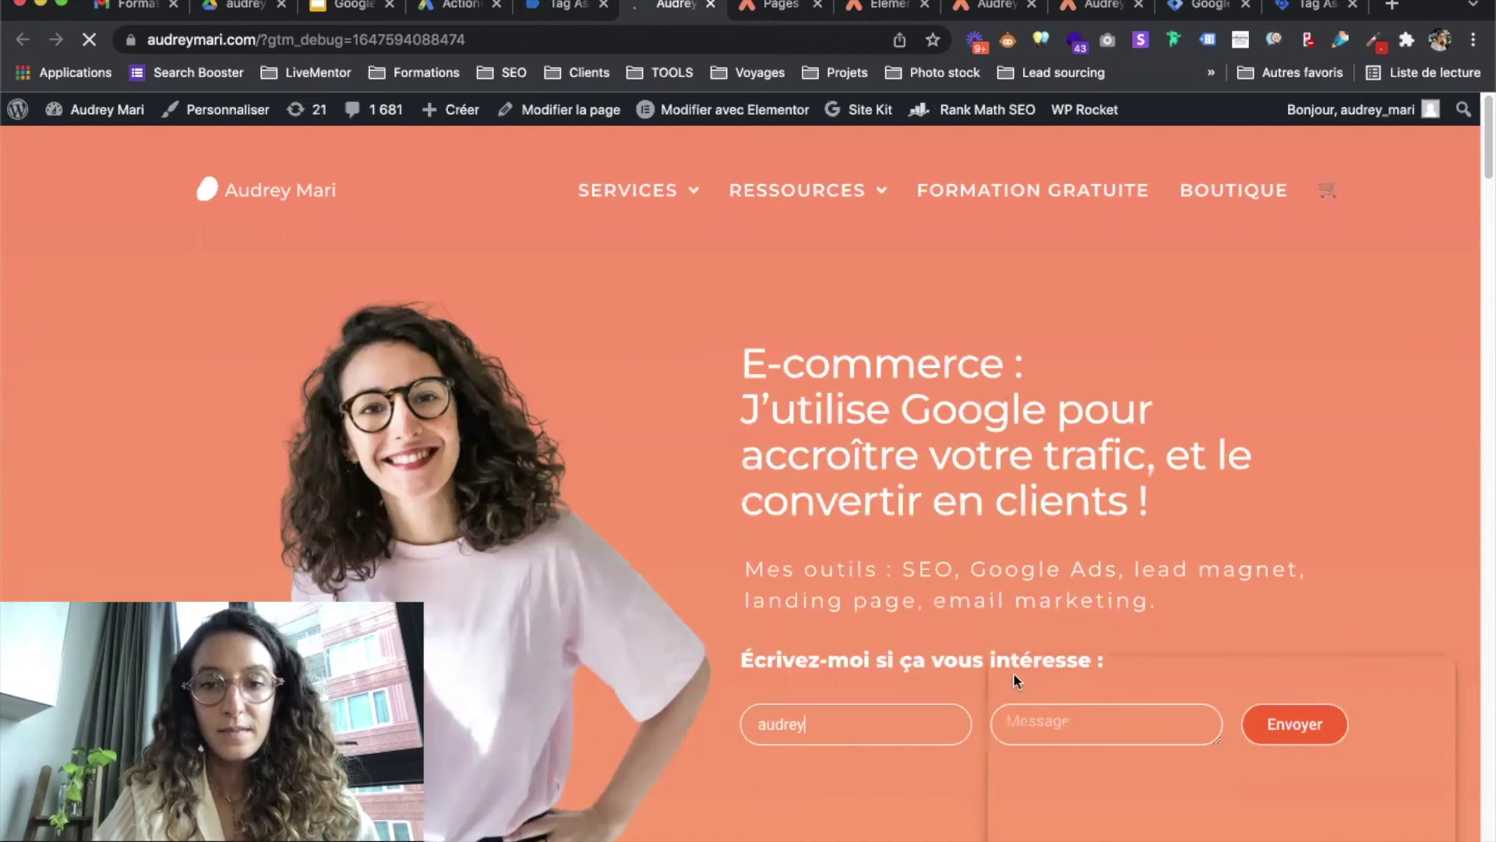
{"action": "scroll", "coordinate": [1073, 575], "scroll_direction": "down", "scroll_amount": 1}
{"action": "scroll", "coordinate": [1072, 575], "scroll_direction": "down", "scroll_amount": 2}
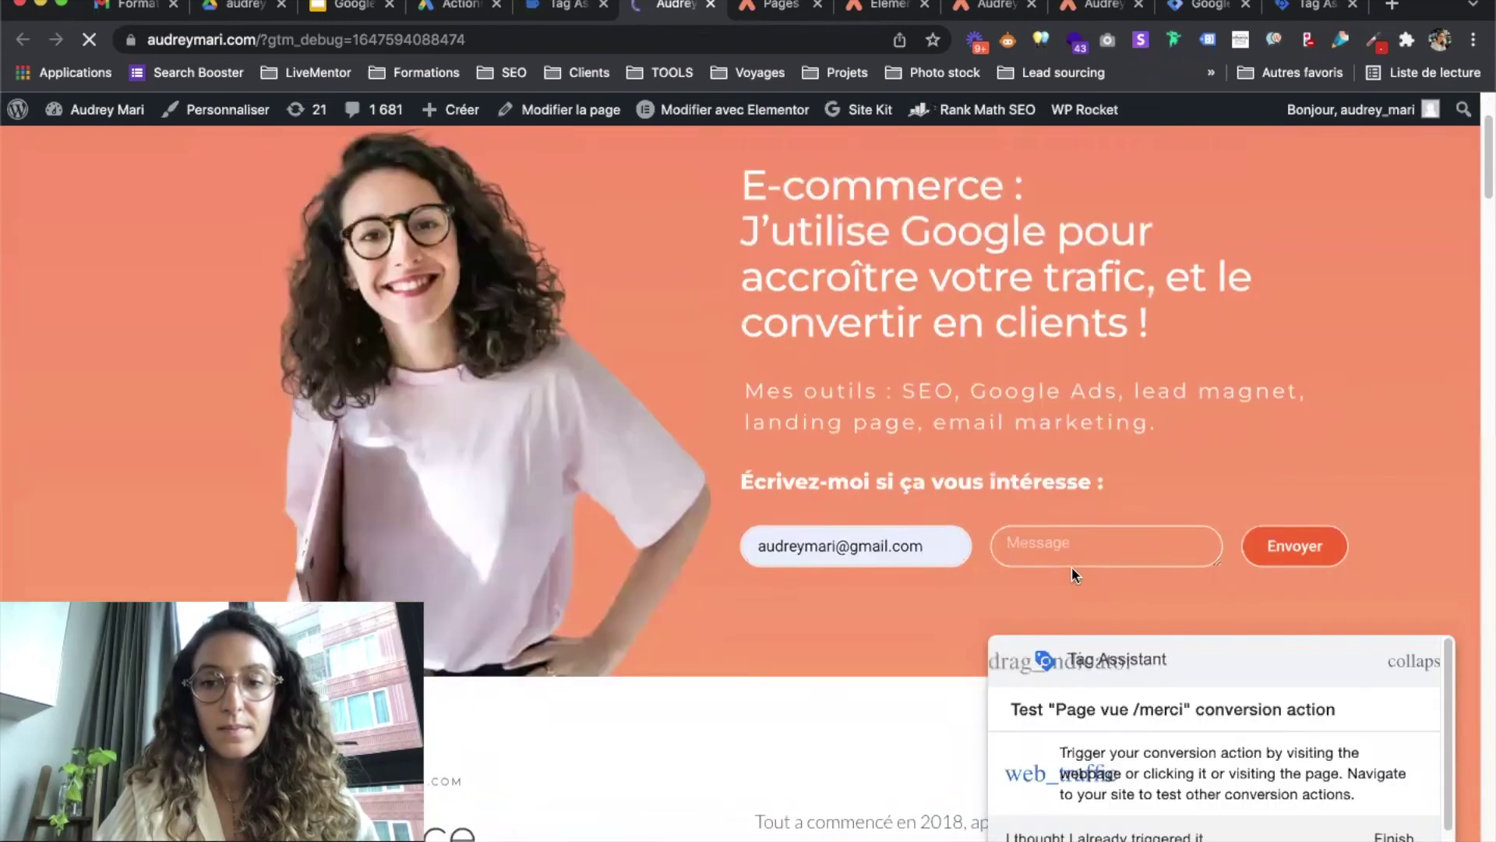
{"action": "left_click", "coordinate": [1054, 535]}
{"action": "type", "text": "TEST"}
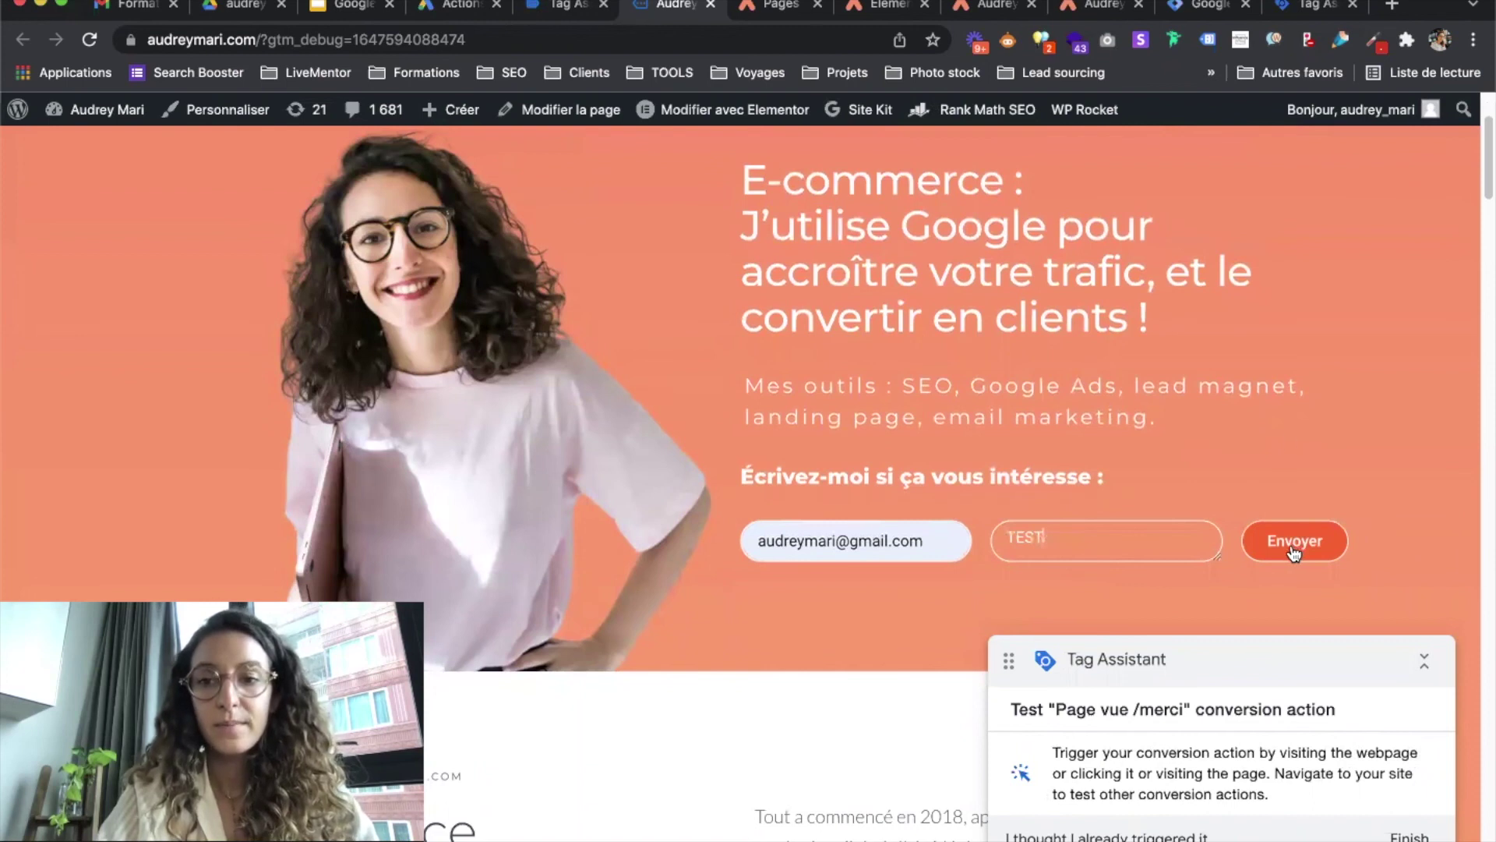
{"action": "left_click", "coordinate": [1294, 551]}
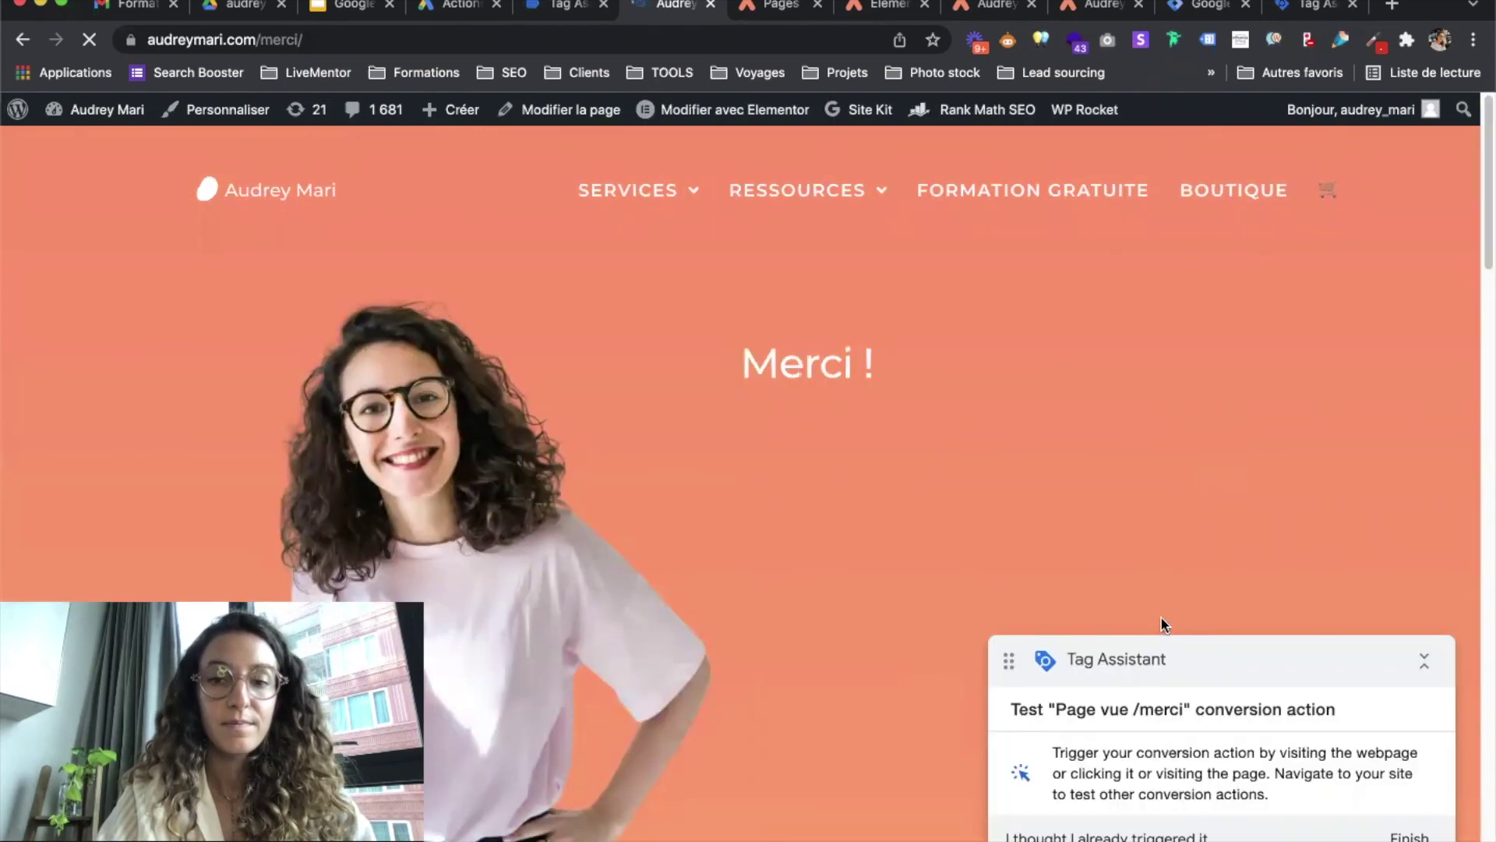
Finish the Page vue /merci conversion test and close Tag Assistant from the troubleshooting results.
{"action": "left_click", "coordinate": [1410, 836]}
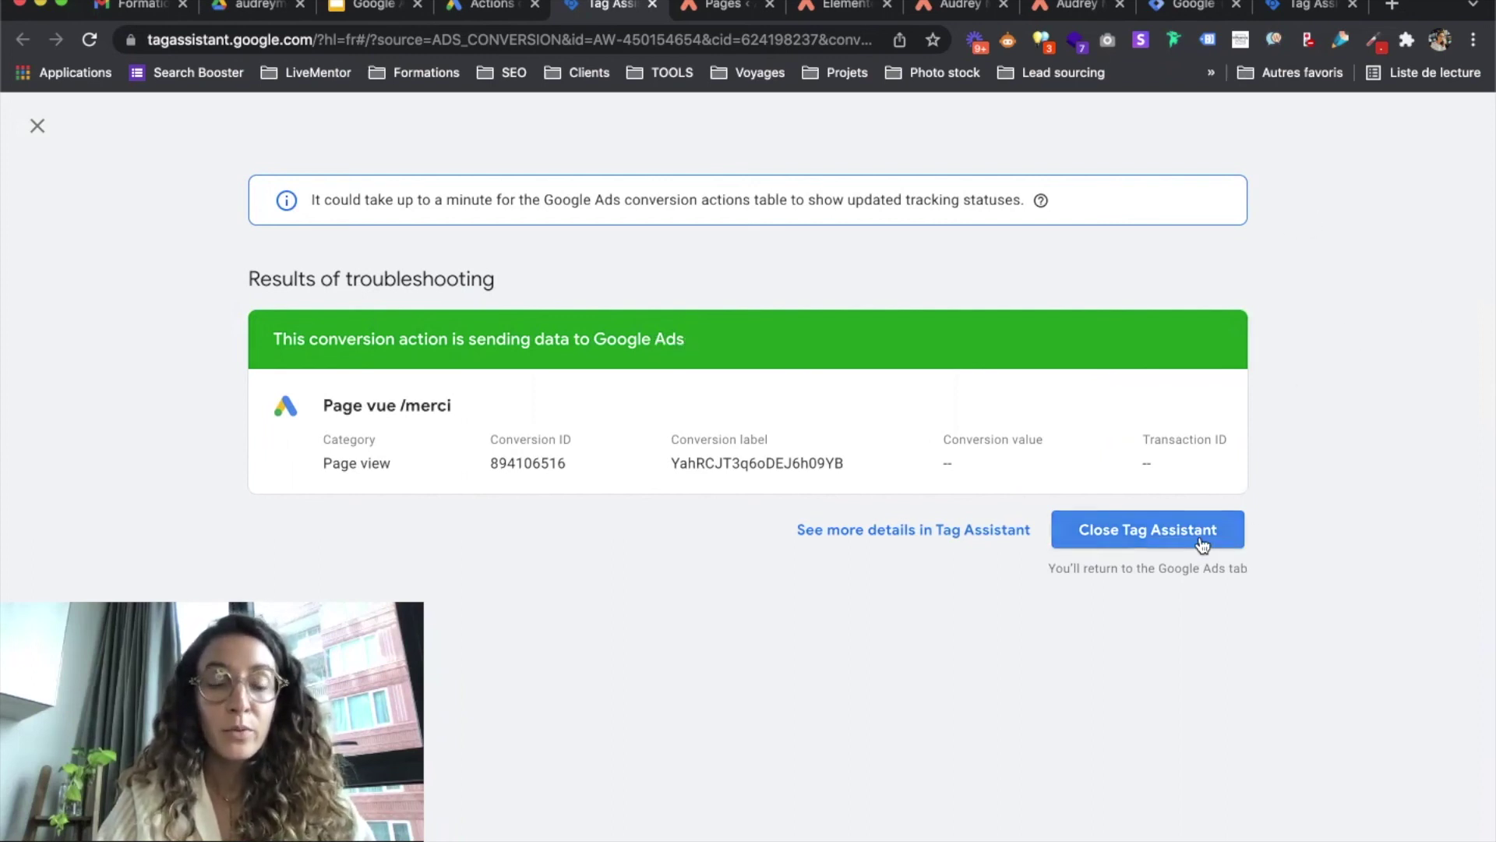
{"action": "left_click", "coordinate": [1134, 532]}
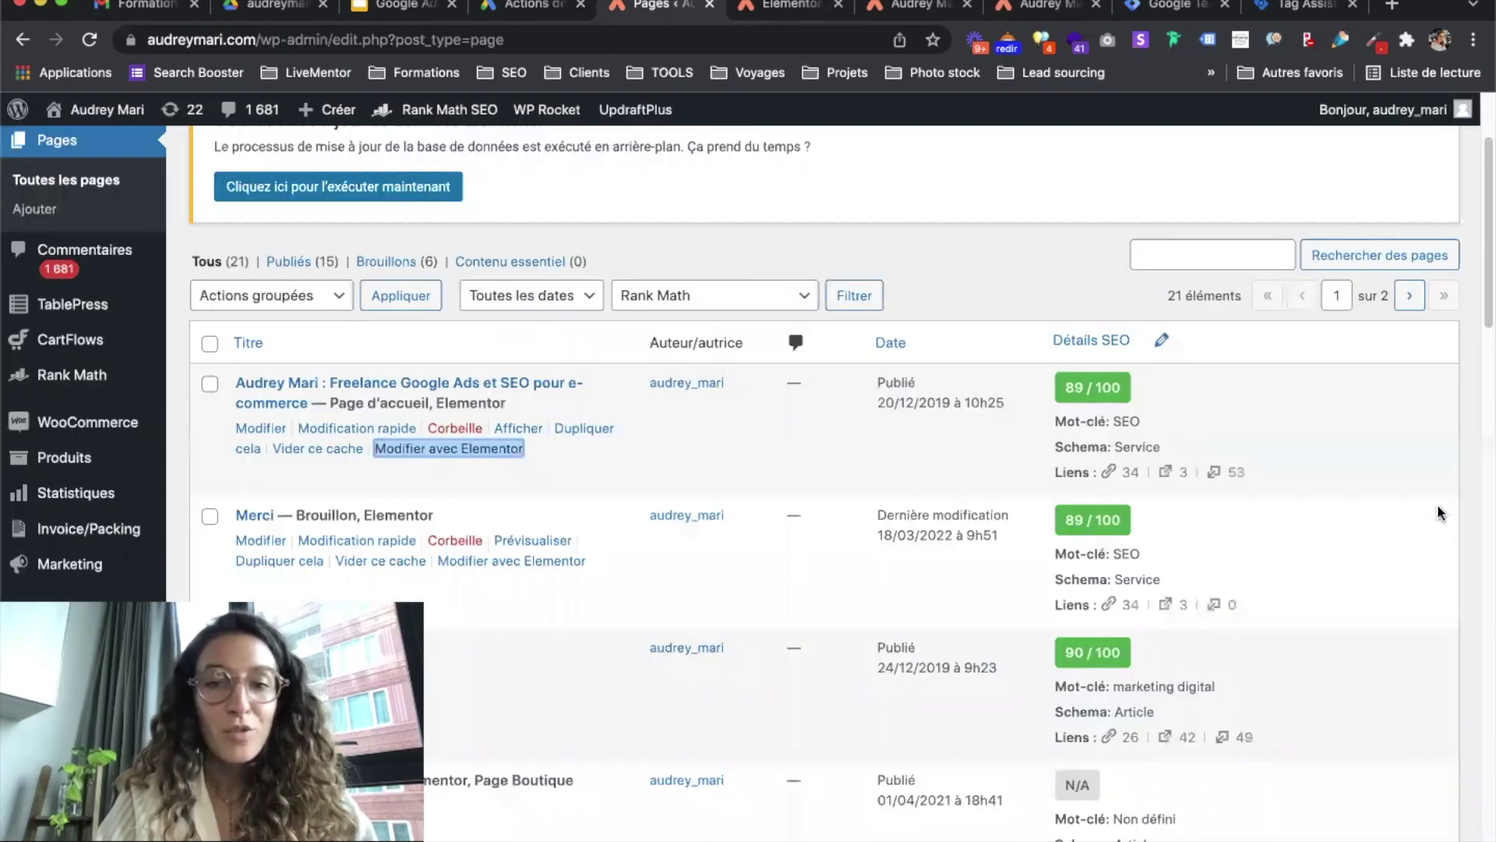
{"action": "scroll", "coordinate": [1480, 464], "scroll_direction": "down", "scroll_amount": 1}
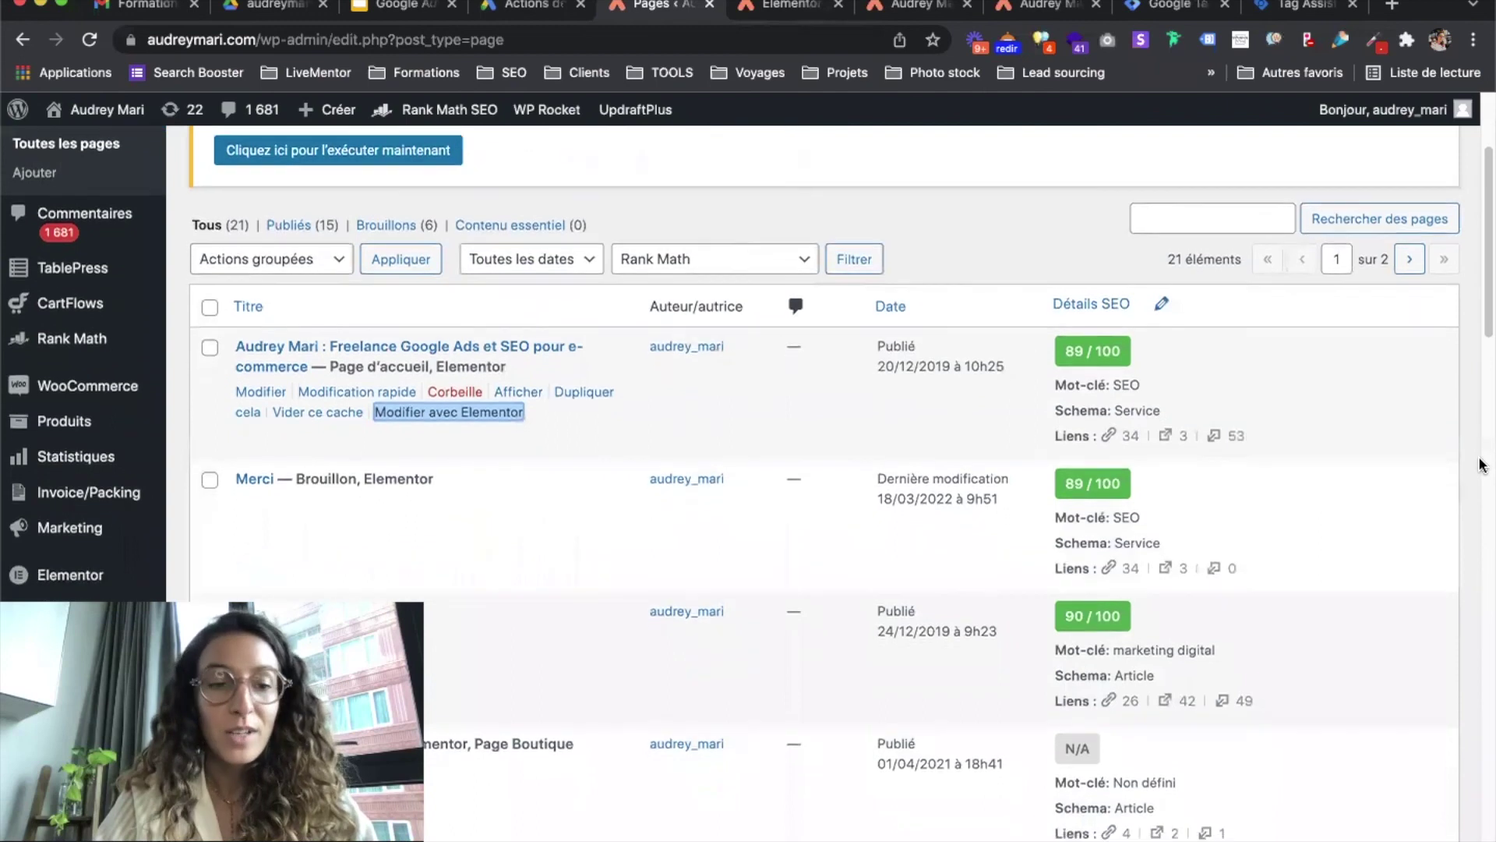
{"action": "scroll", "coordinate": [1482, 464], "scroll_direction": "down", "scroll_amount": 1}
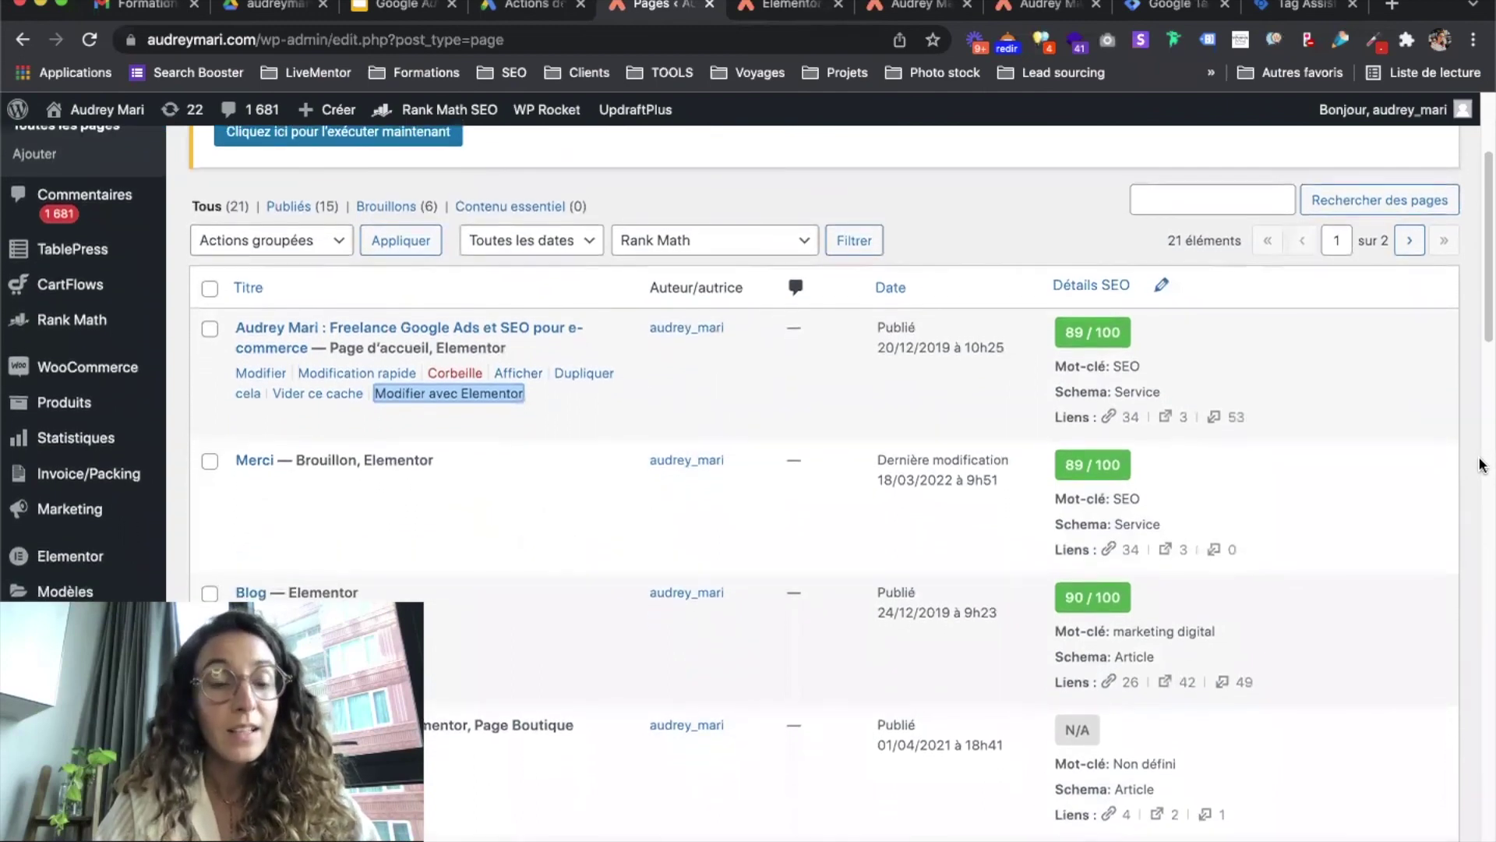
{"action": "scroll", "coordinate": [1480, 465], "scroll_direction": "up", "scroll_amount": 5}
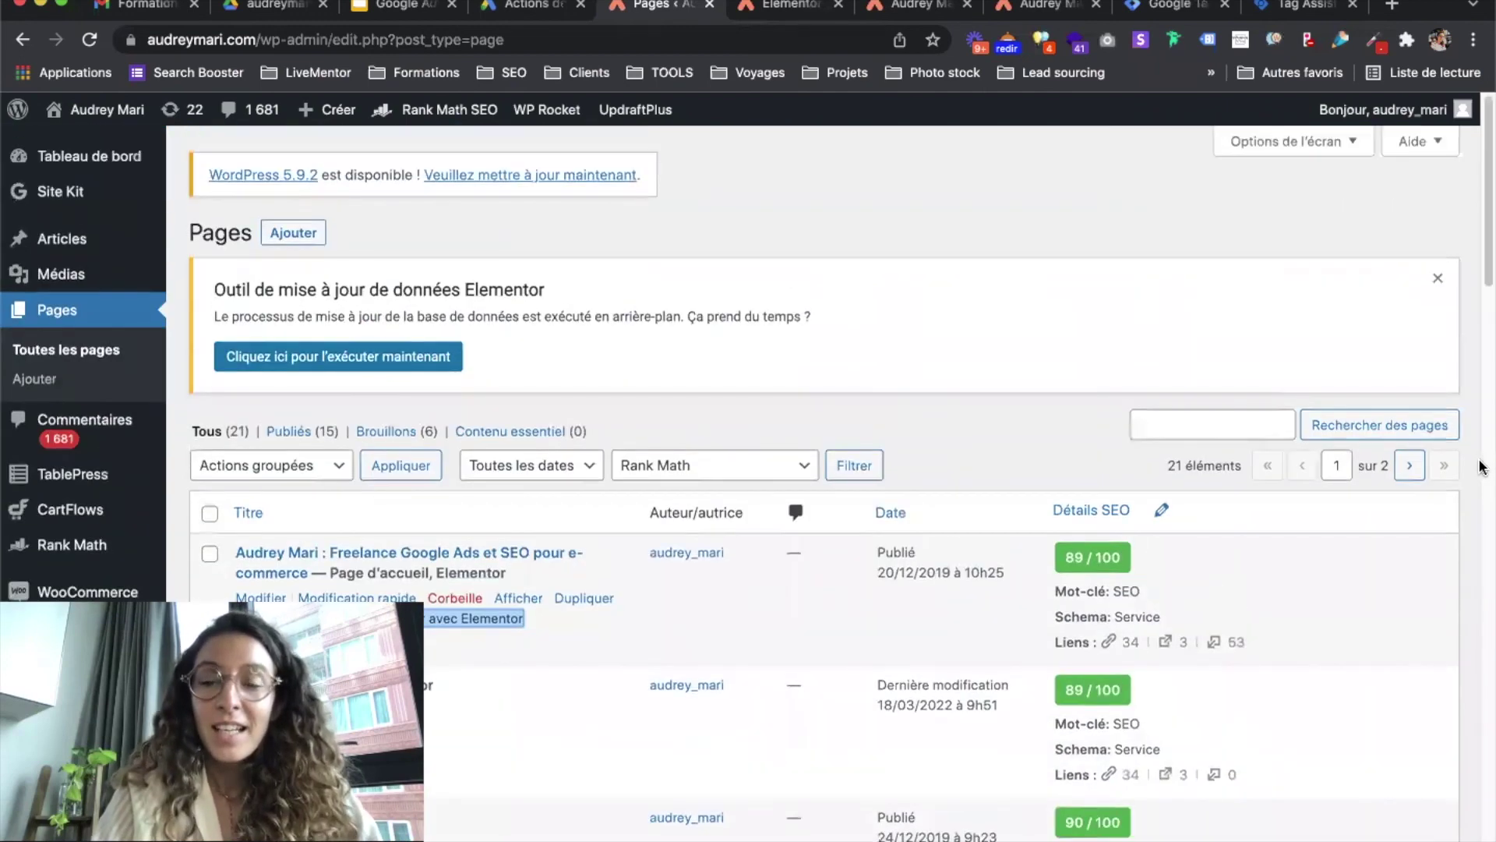